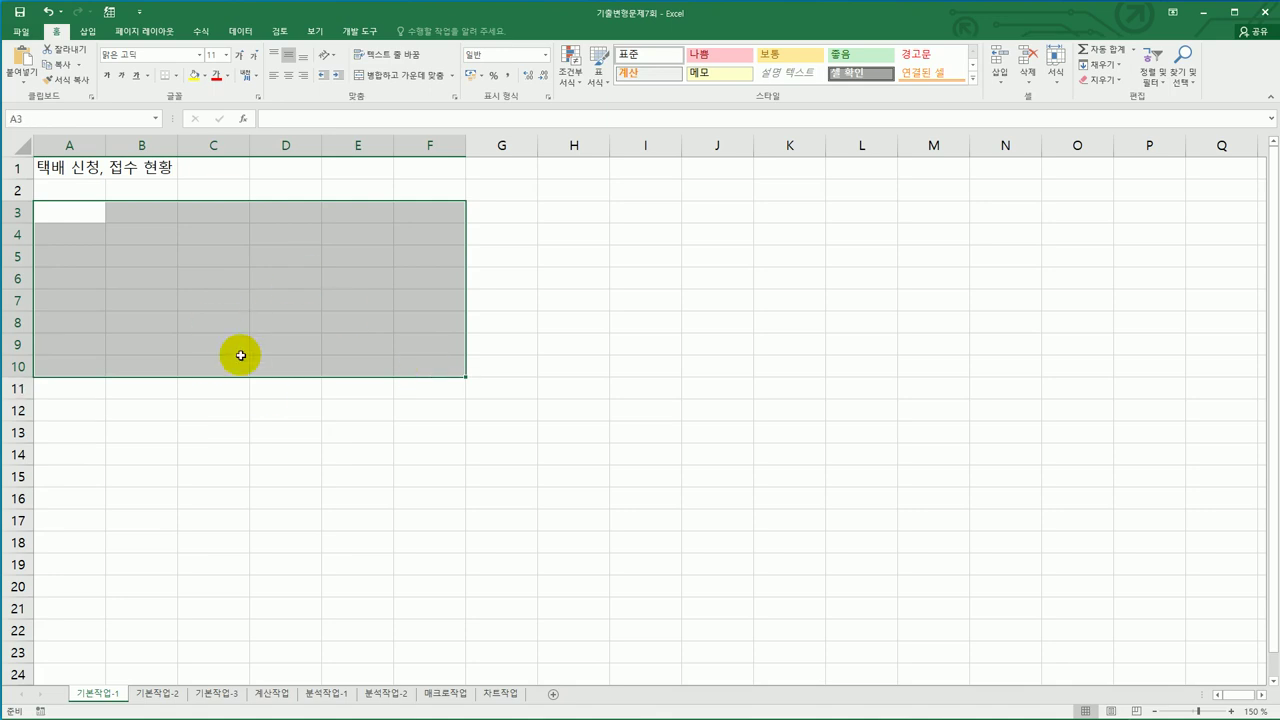
On the 기본작업-2 sheet, merge and center the title across A1:H1
{"action": "left_click", "coordinate": [163, 693]}
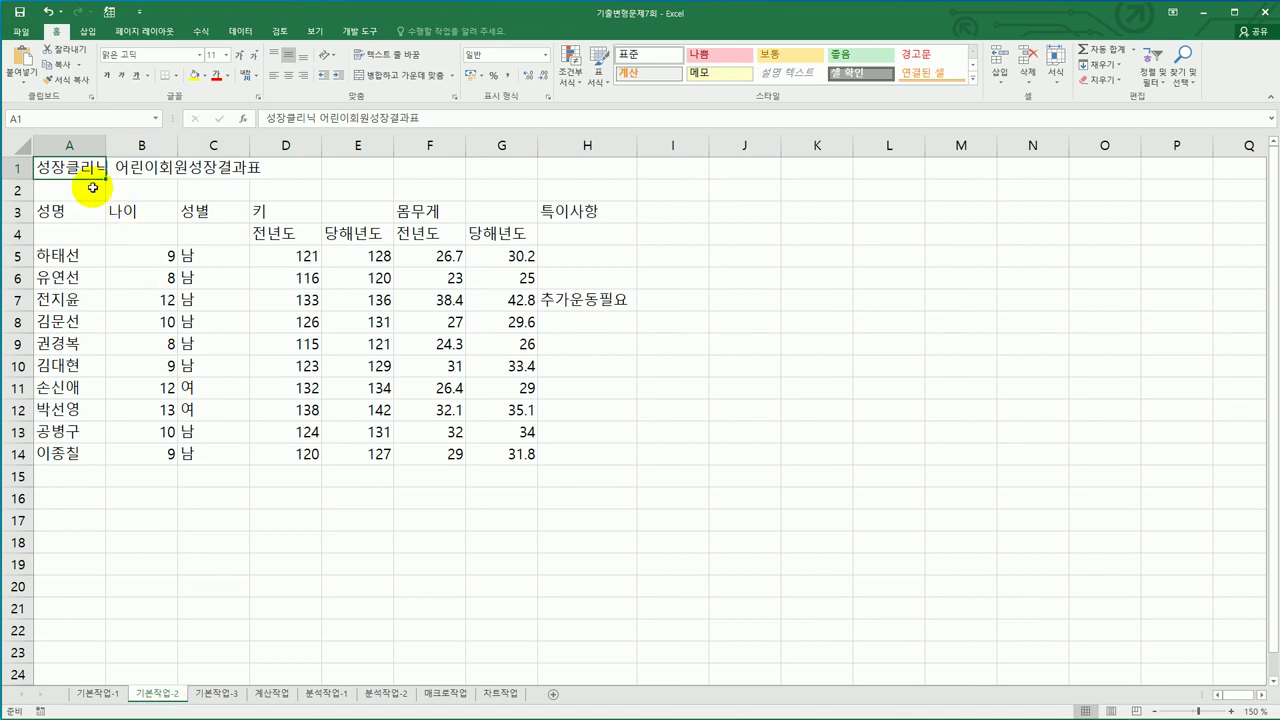
{"action": "left_click_drag", "start_coordinate": [86, 166], "coordinate": [567, 163]}
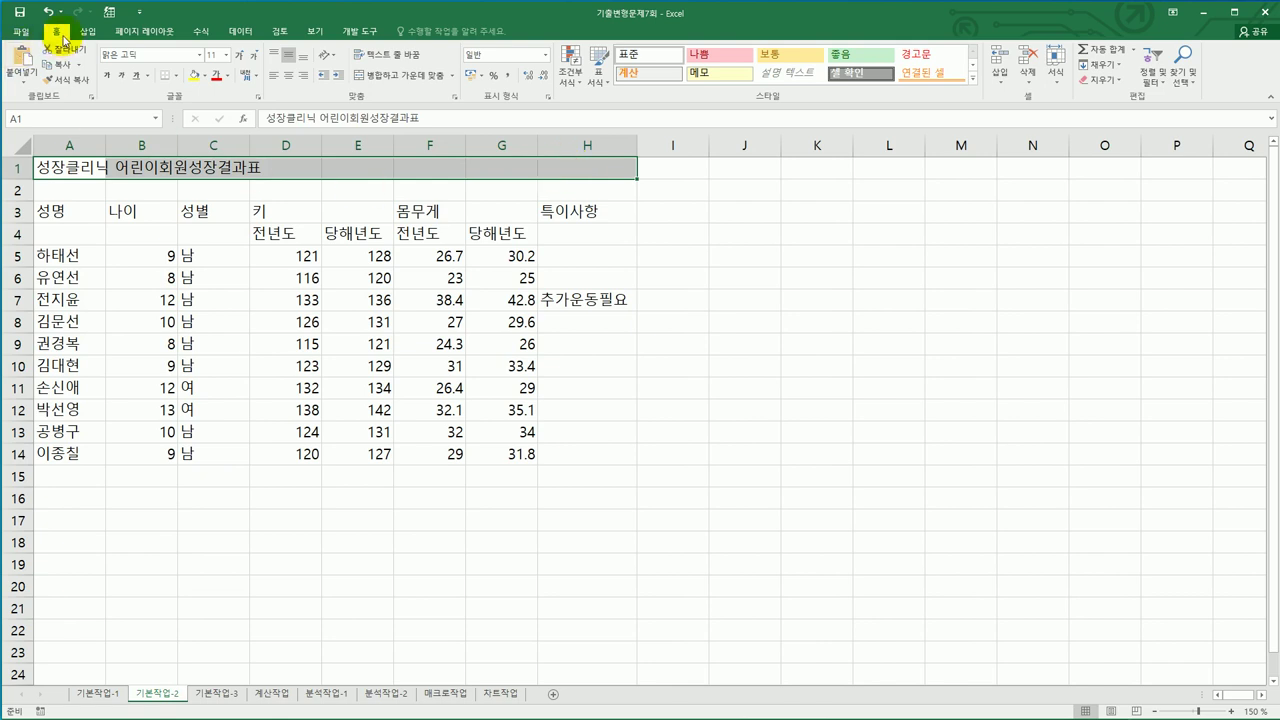
{"action": "left_click", "coordinate": [396, 78]}
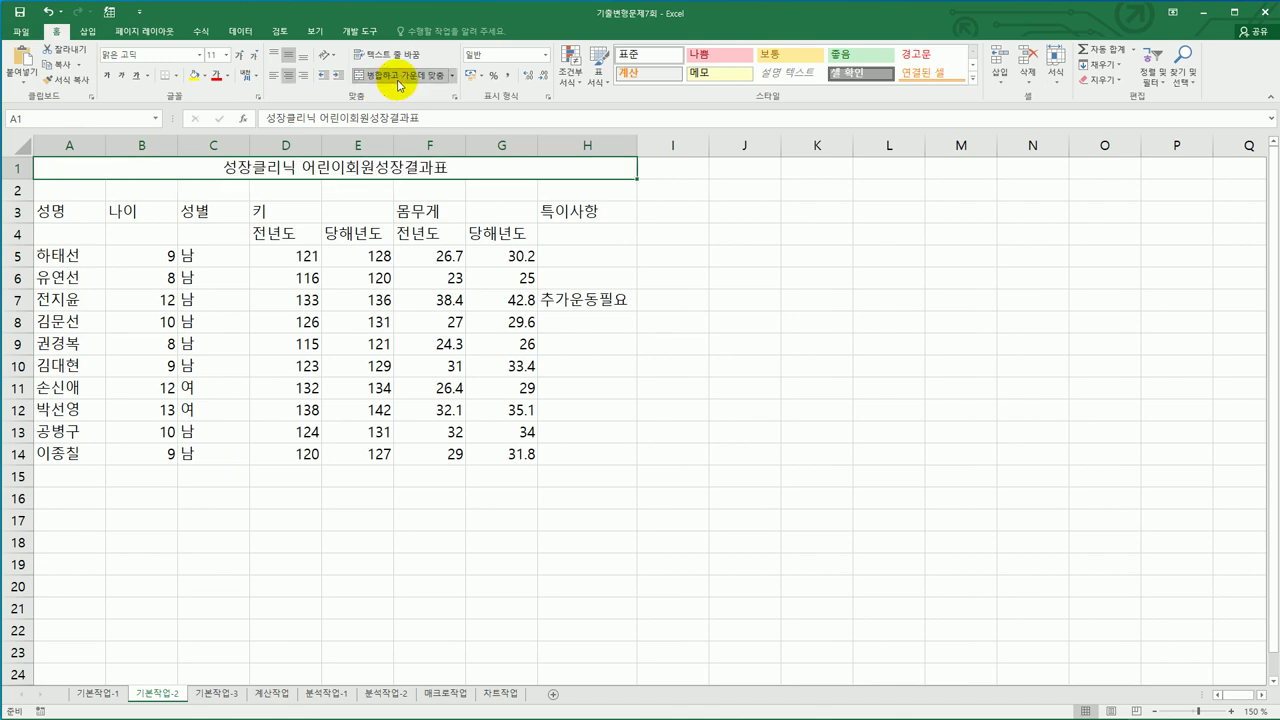
Format the merged title in 돋움체, size 16, with bold, italic and underline
{"action": "left_click", "coordinate": [200, 56]}
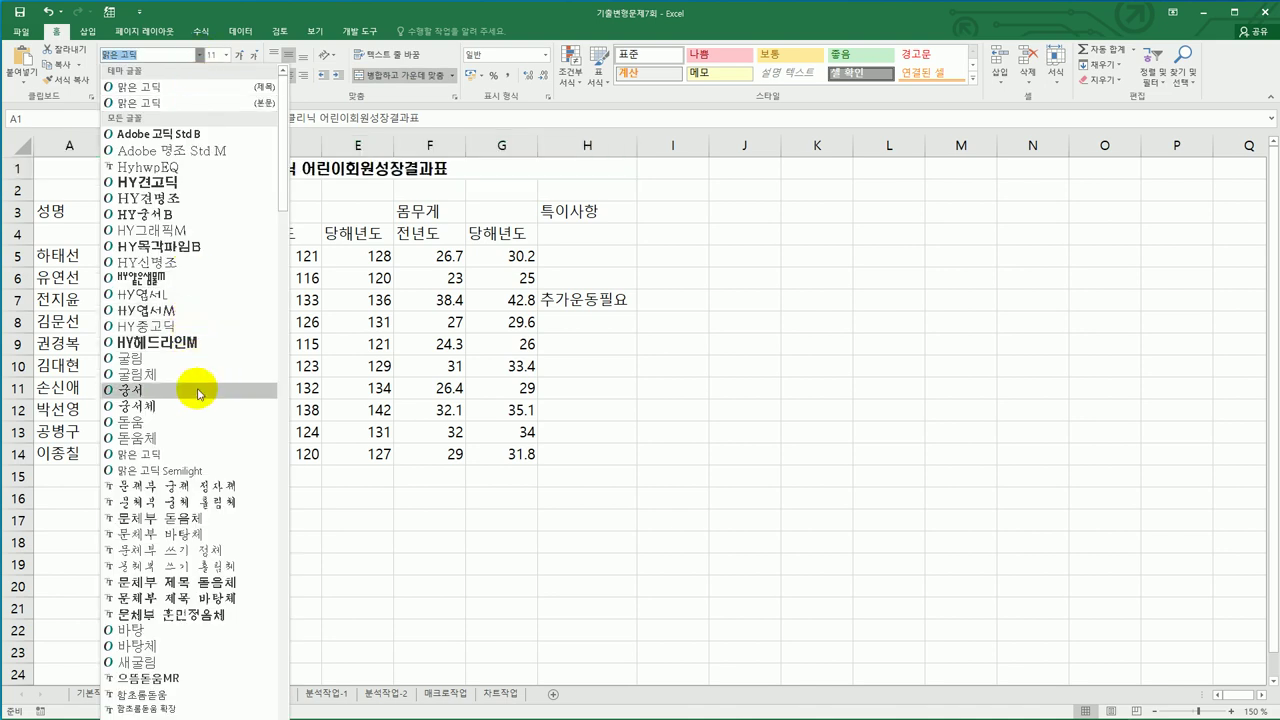
{"action": "left_click", "coordinate": [196, 438]}
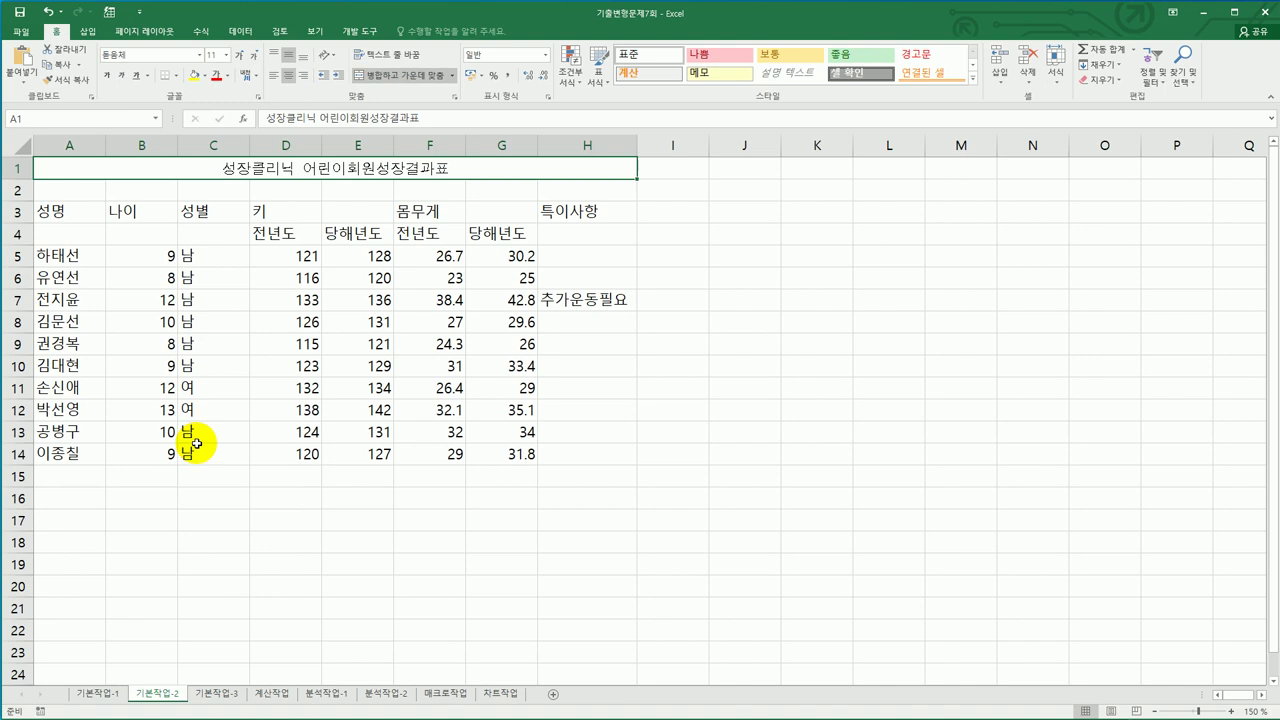
{"action": "left_click", "coordinate": [226, 56]}
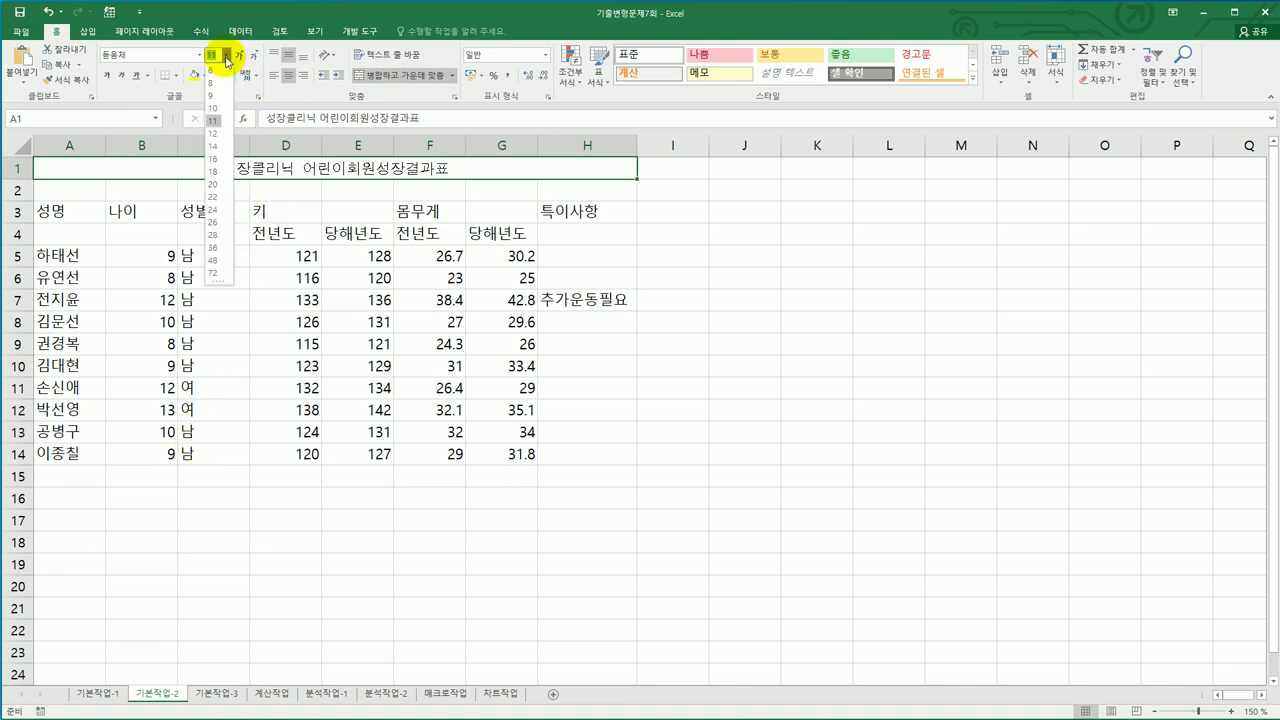
{"action": "left_click", "coordinate": [218, 159]}
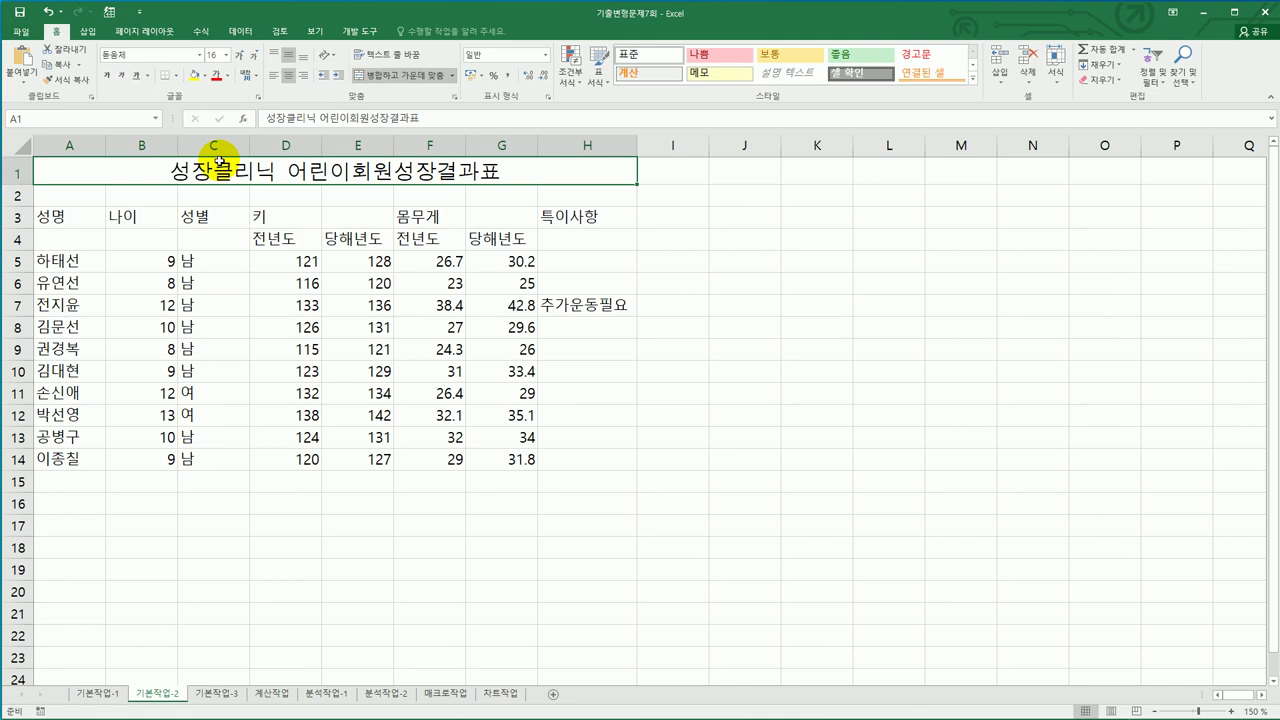
{"action": "left_click", "coordinate": [108, 76]}
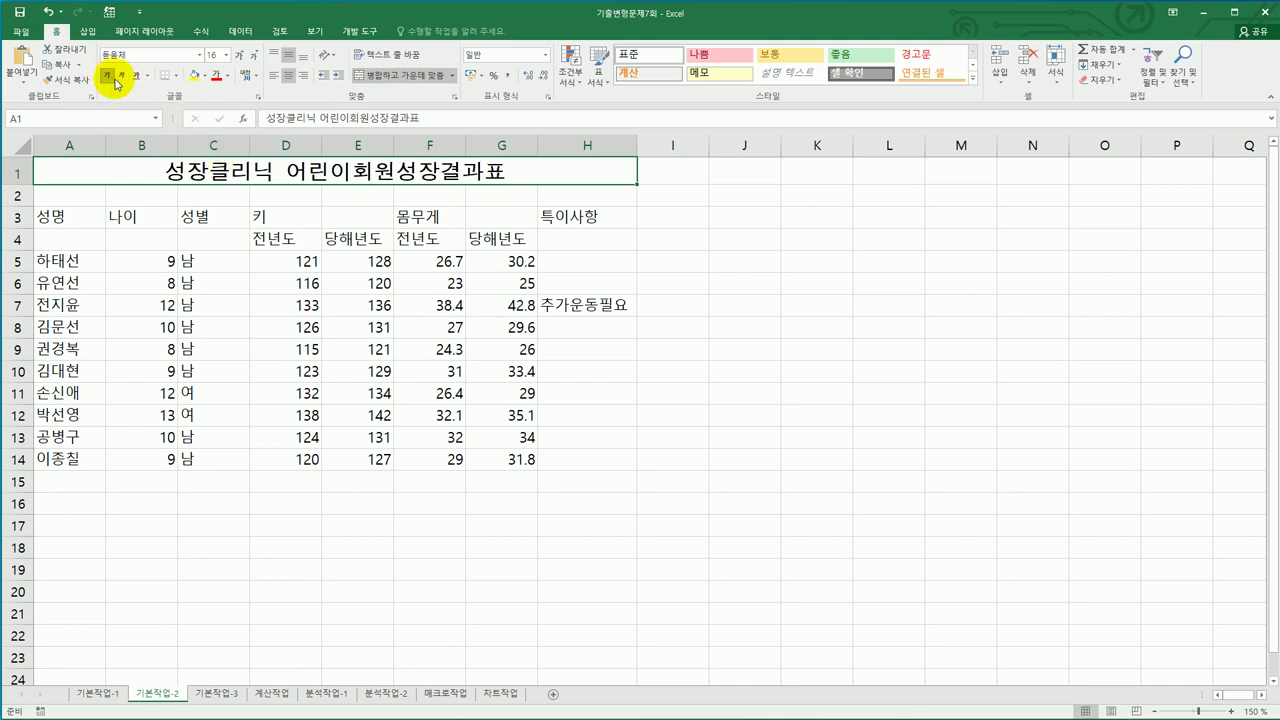
{"action": "left_click", "coordinate": [120, 80]}
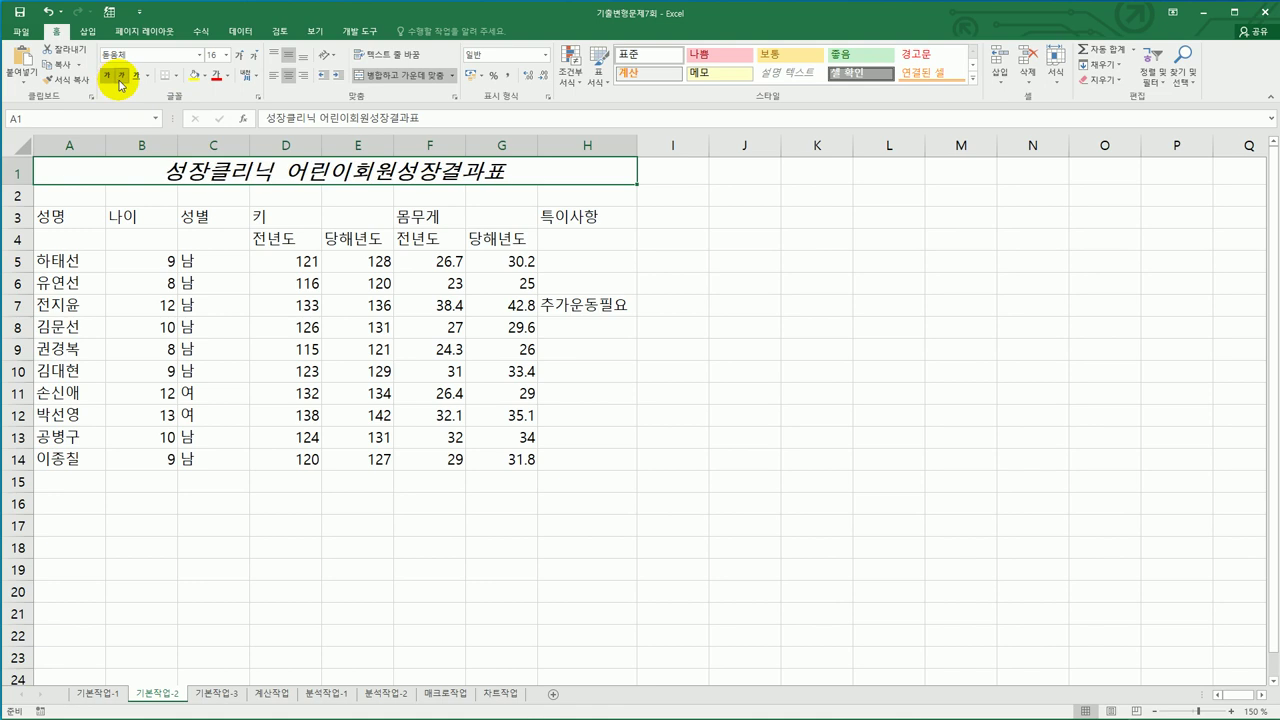
{"action": "left_click", "coordinate": [136, 77]}
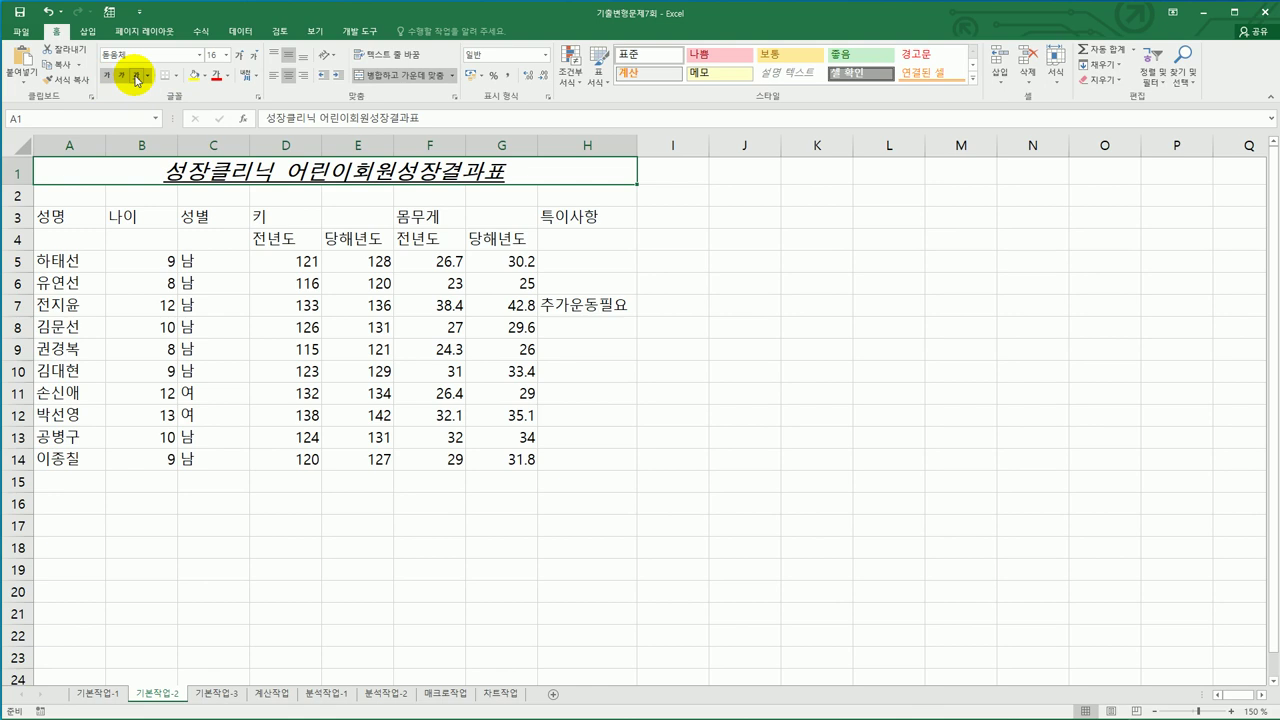
Apply all borders to the table A3:H14 and center its contents horizontally
{"action": "left_click_drag", "start_coordinate": [51, 214], "coordinate": [546, 459]}
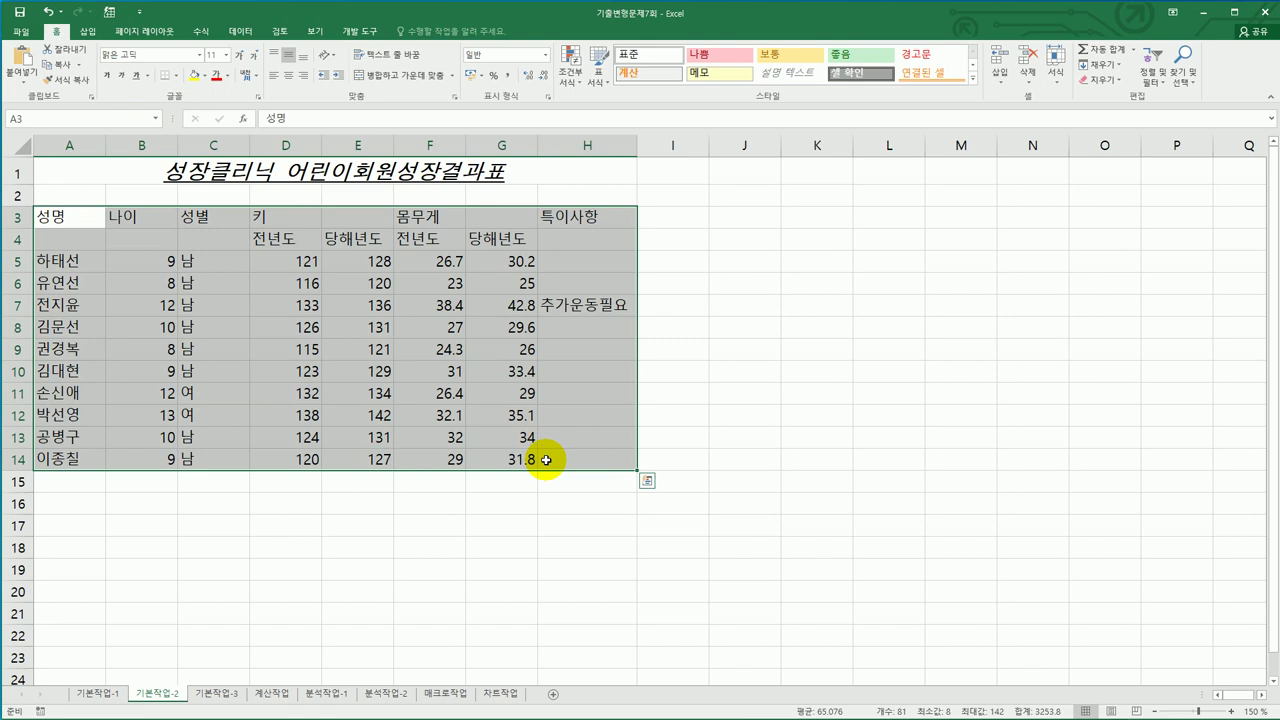
{"action": "left_click", "coordinate": [176, 76]}
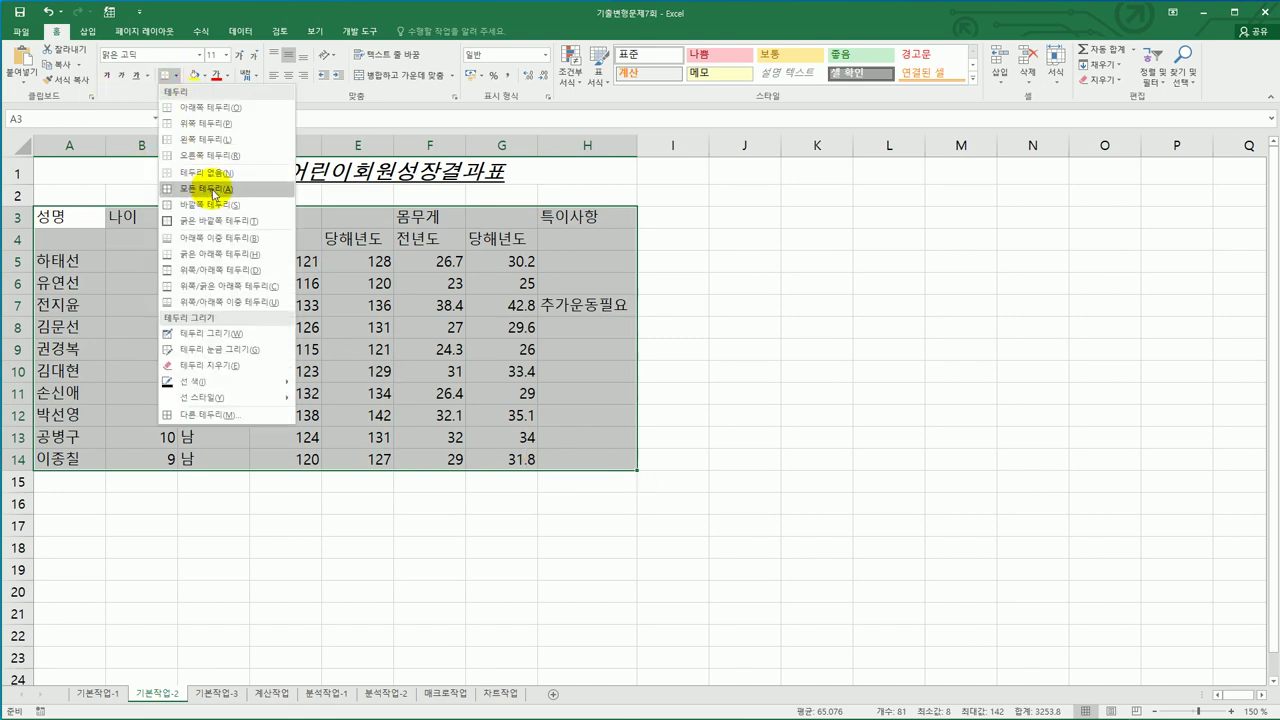
{"action": "left_click", "coordinate": [213, 190]}
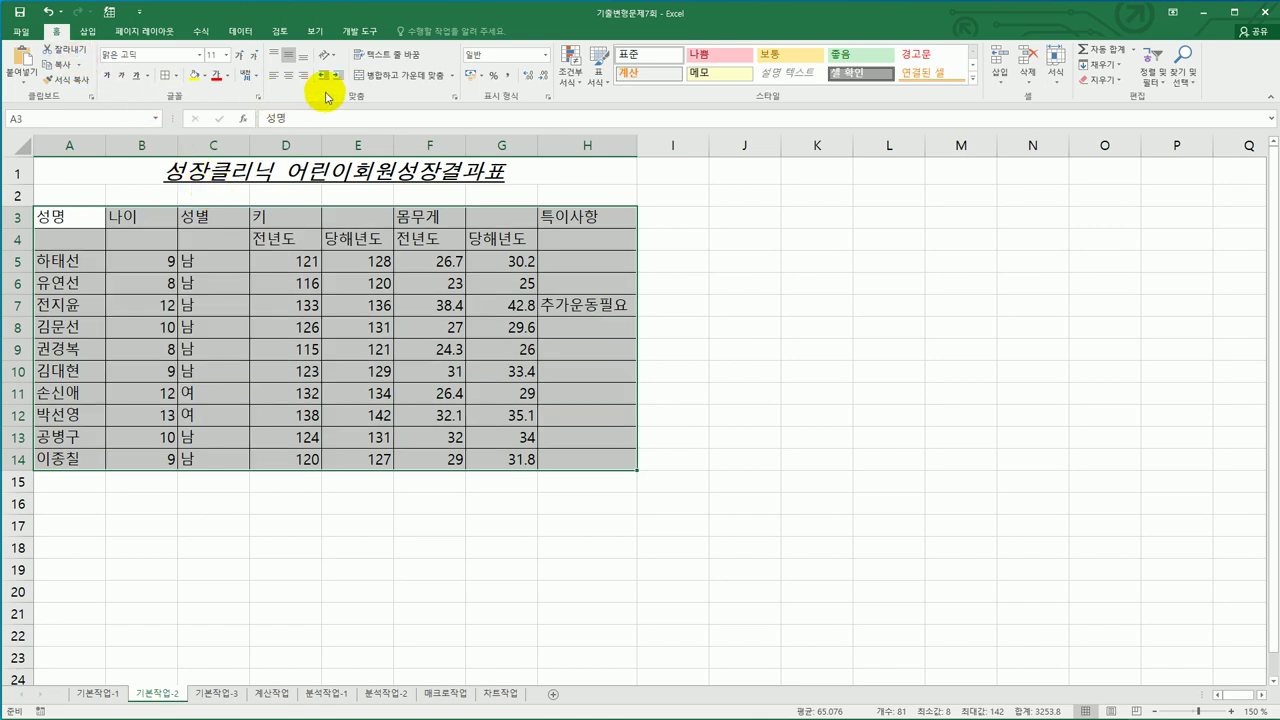
{"action": "left_click", "coordinate": [289, 76]}
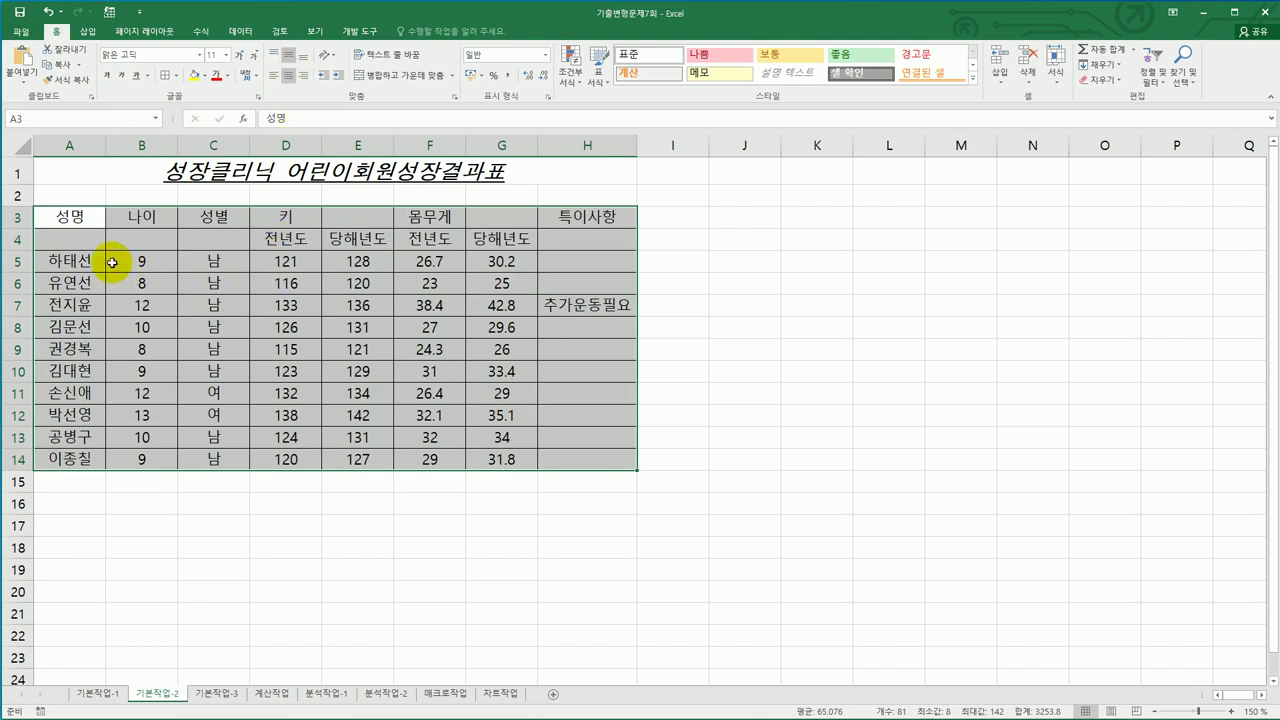
Merge and center the header ranges A3:A4, B3:B4, C3:C4, D3:E3, F3:G3 and H3:H4
{"action": "left_click", "coordinate": [79, 218]}
{"action": "left_click_drag", "start_coordinate": [79, 218], "coordinate": [81, 234]}
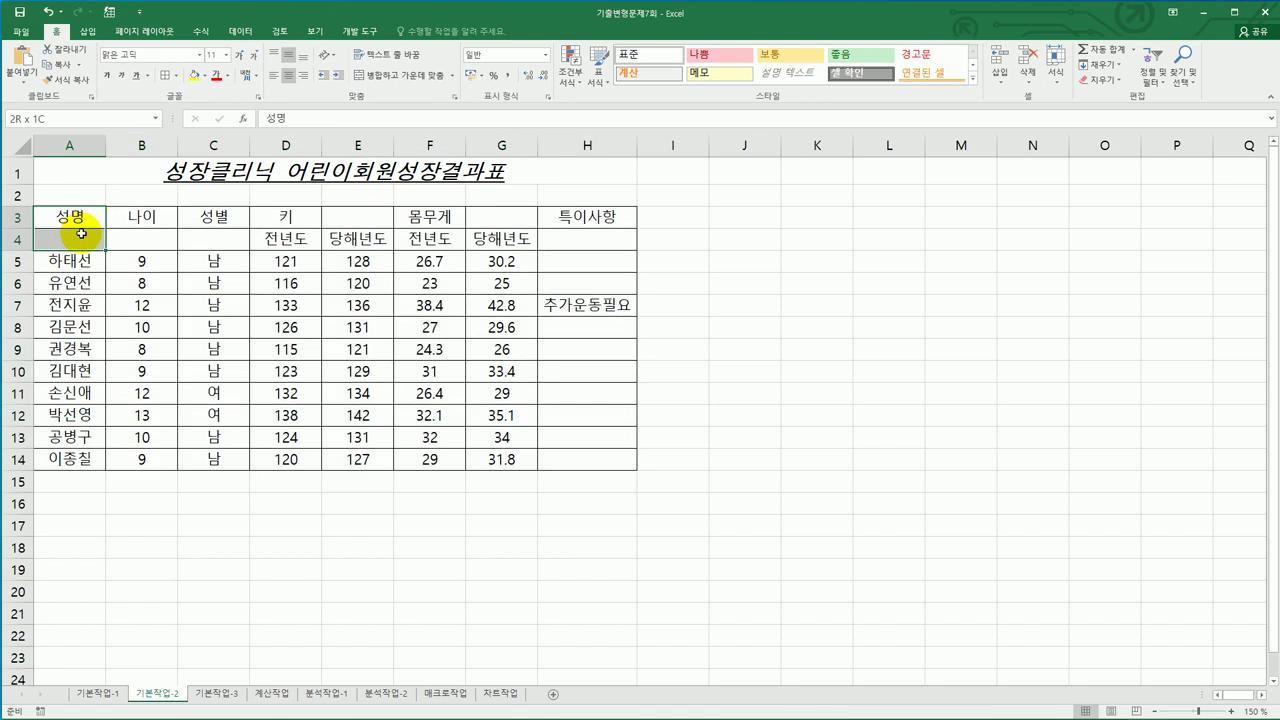
{"action": "mouse_move", "coordinate": [146, 214]}
{"action": "left_mouse_down", "text": "ctrl"}
{"action": "mouse_move", "coordinate": [151, 238]}
{"action": "mouse_move", "coordinate": [323, 209]}
{"action": "left_mouse_up", "text": "ctrl"}
{"action": "left_click", "coordinate": [270, 222], "text": "ctrl"}
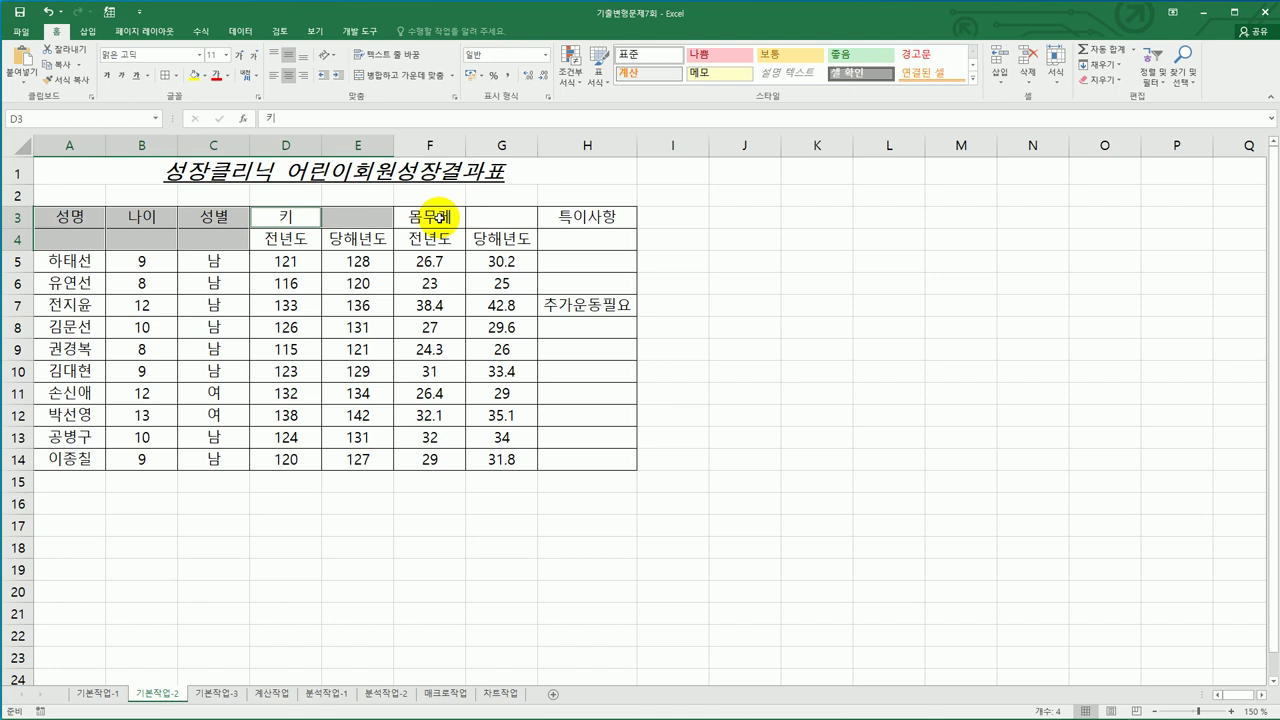
{"action": "left_click_drag", "start_coordinate": [432, 216], "coordinate": [468, 216], "text": "ctrl"}
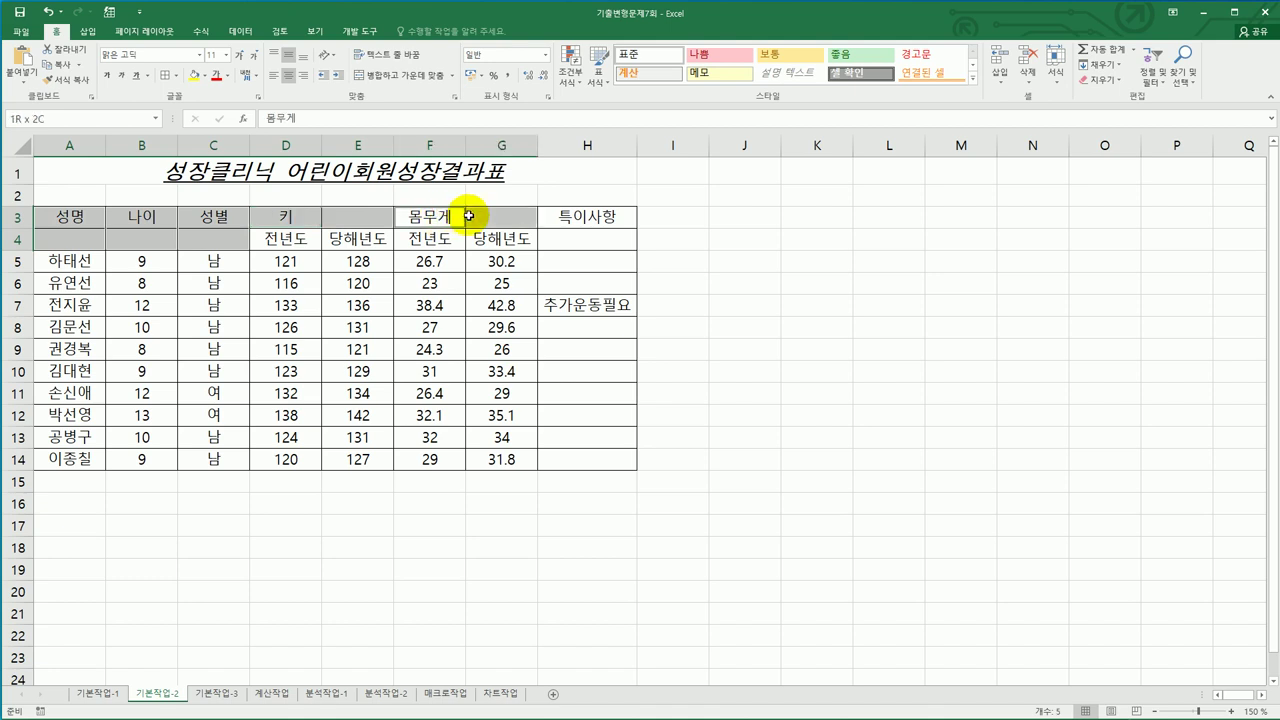
{"action": "left_click_drag", "start_coordinate": [563, 210], "coordinate": [577, 238], "text": "ctrl"}
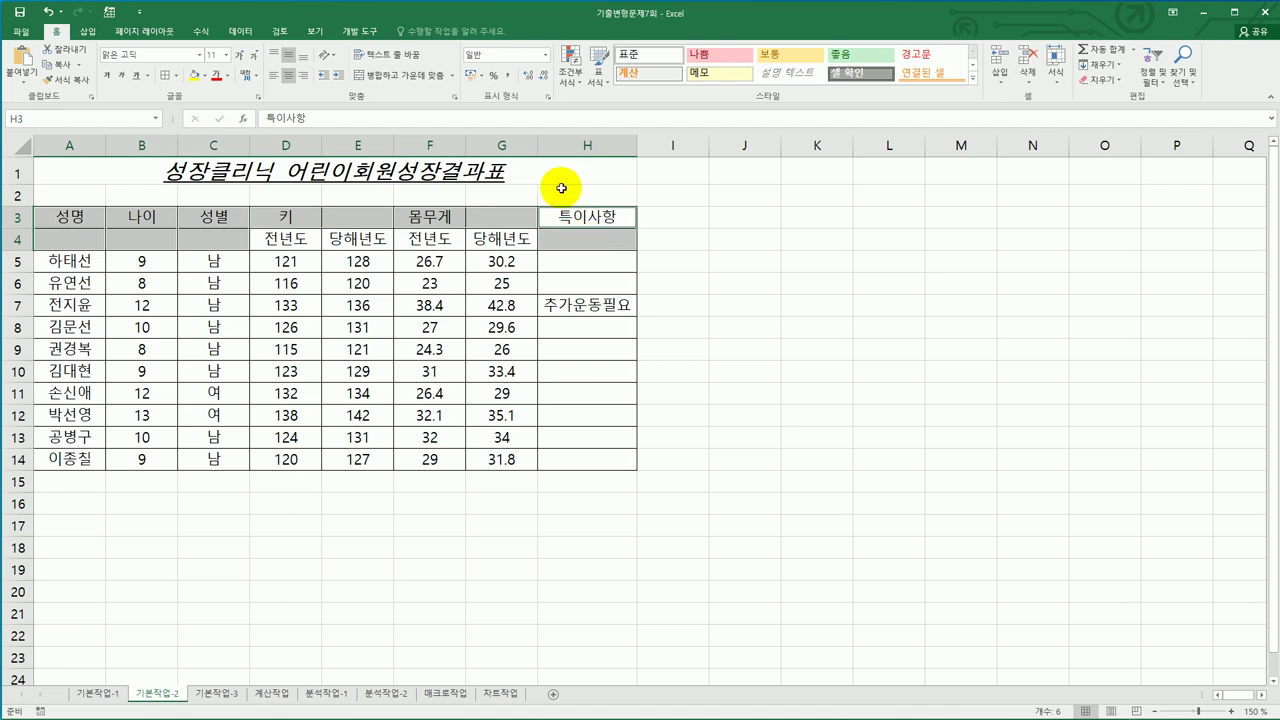
{"action": "left_click", "coordinate": [428, 88]}
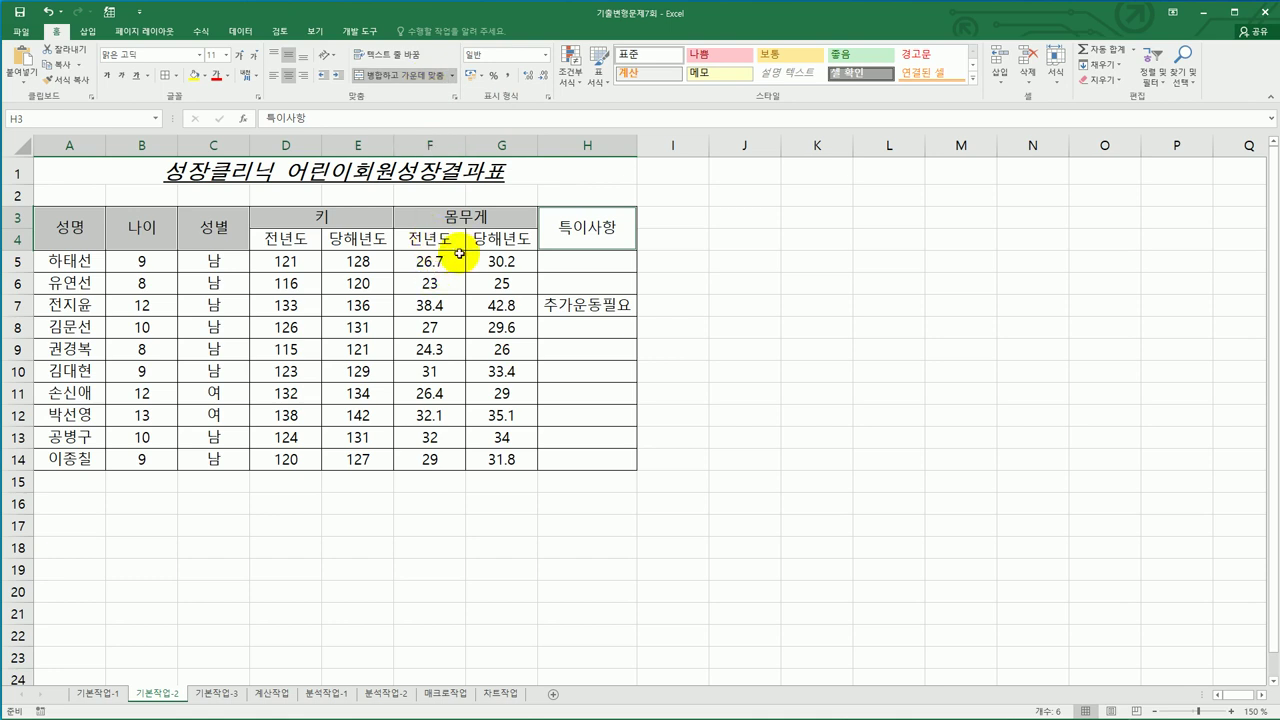
Apply the Number format with the thousands separator to the weight values in F5:G14
{"action": "left_click_drag", "start_coordinate": [459, 254], "coordinate": [511, 456]}
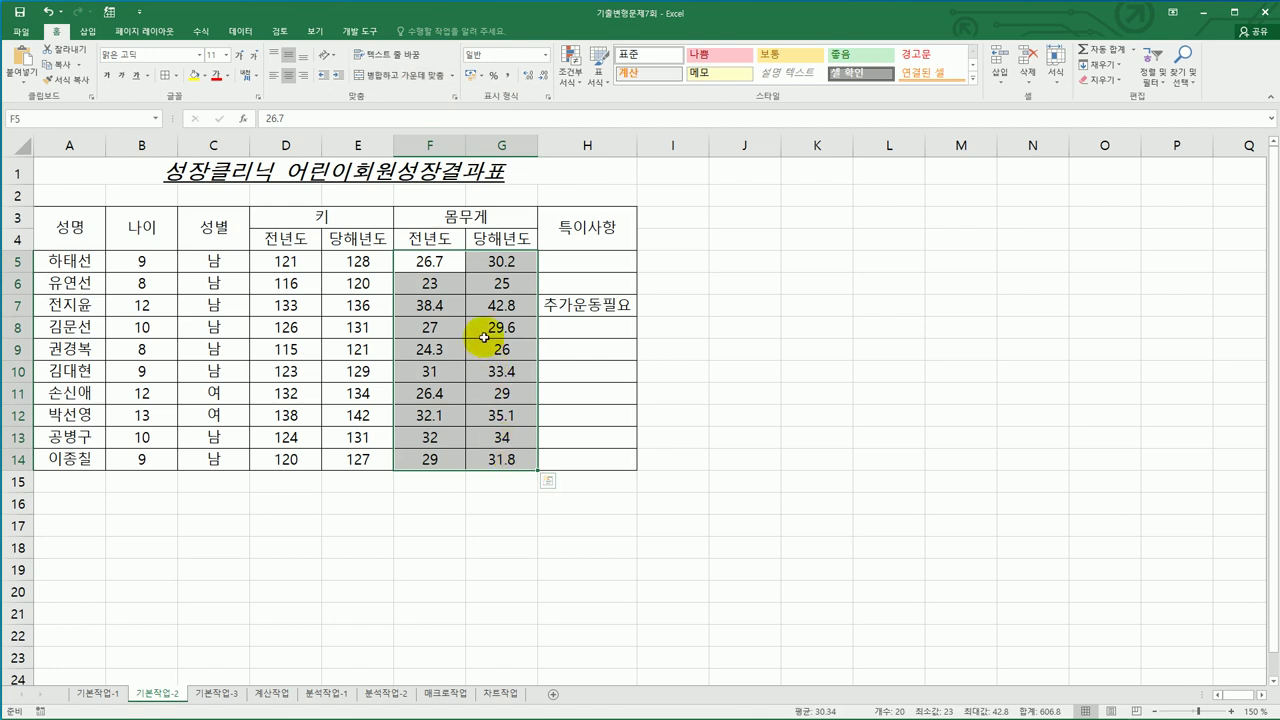
{"action": "right_click", "coordinate": [505, 260]}
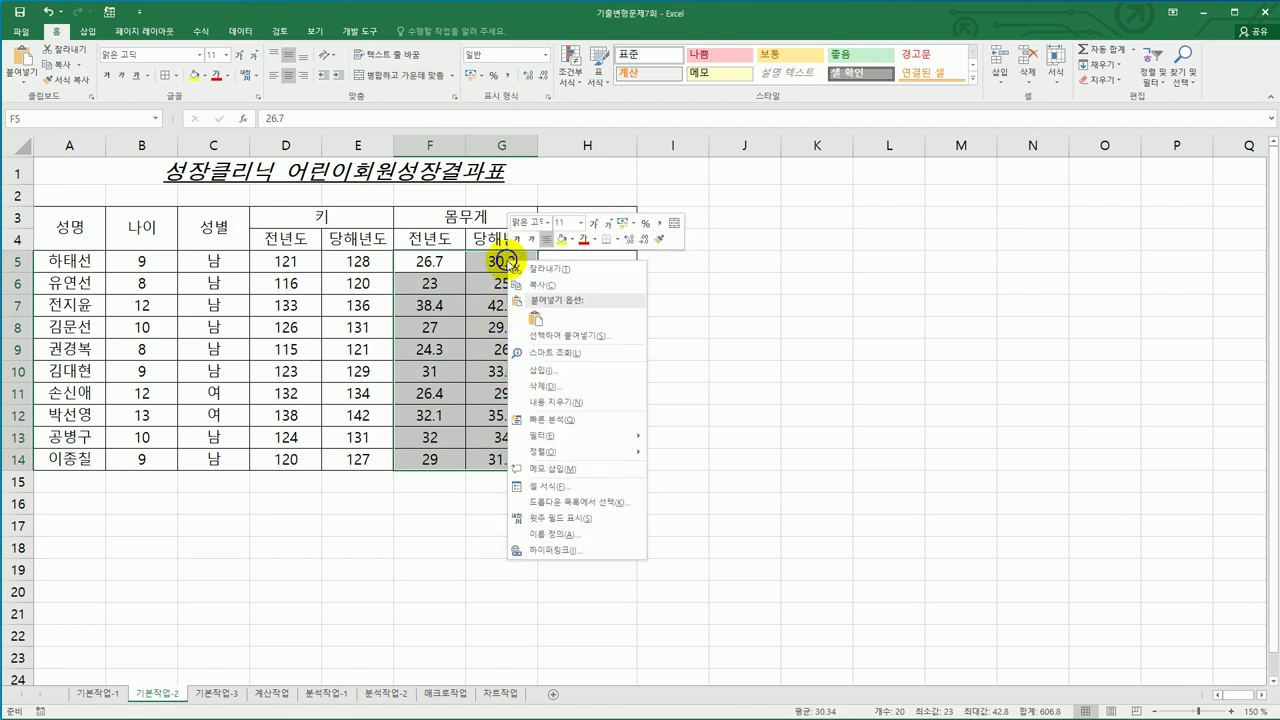
{"action": "left_click", "coordinate": [606, 491]}
{"action": "left_click_drag", "start_coordinate": [620, 312], "coordinate": [867, 217]}
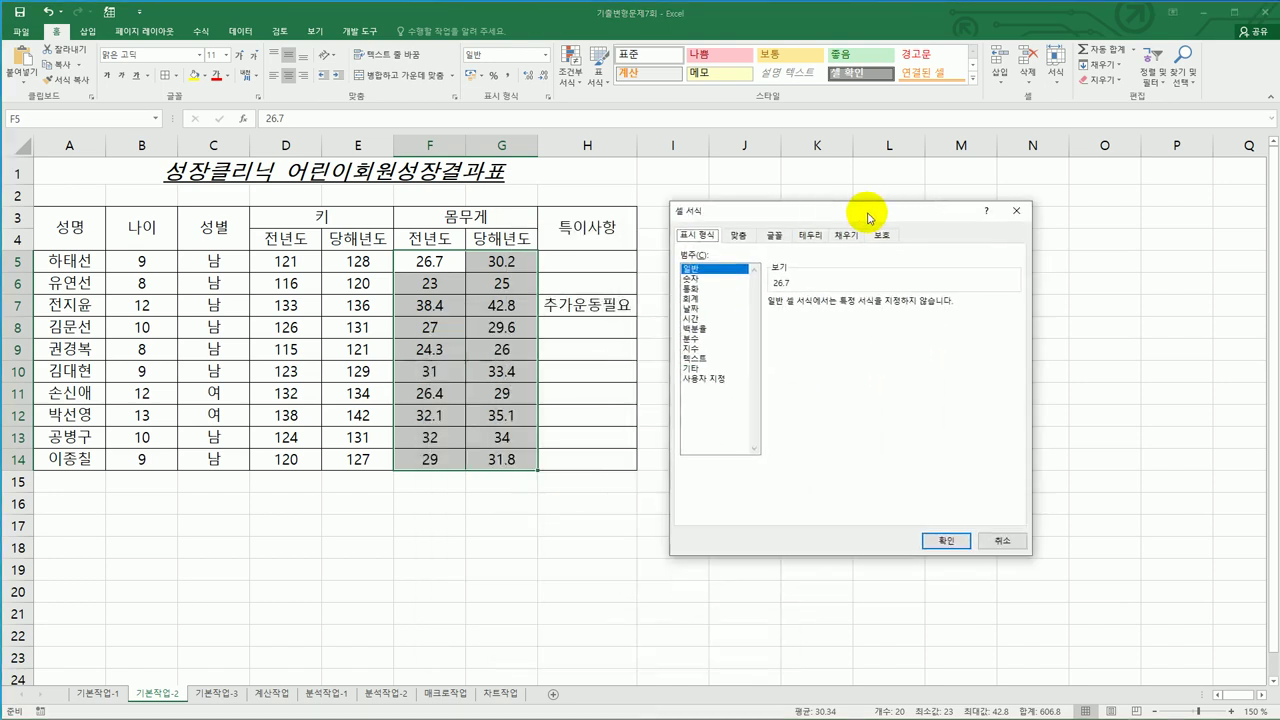
{"action": "left_click", "coordinate": [718, 280]}
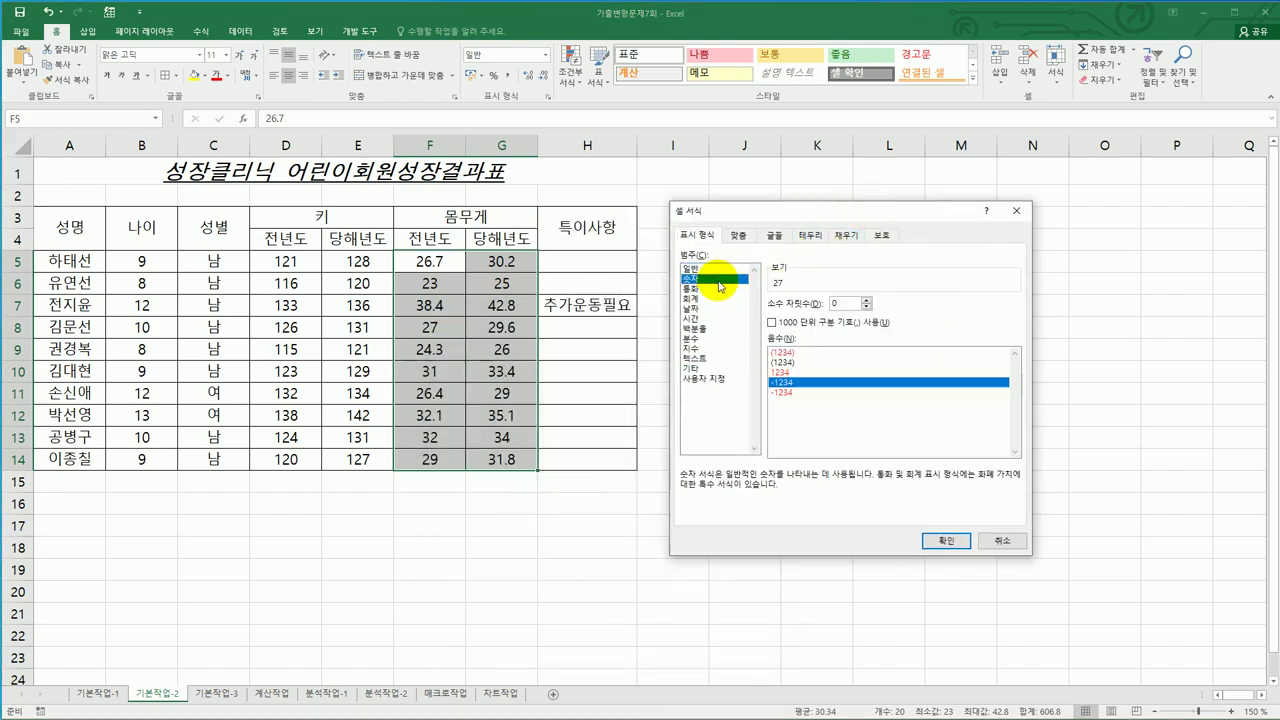
{"action": "left_click", "coordinate": [833, 325]}
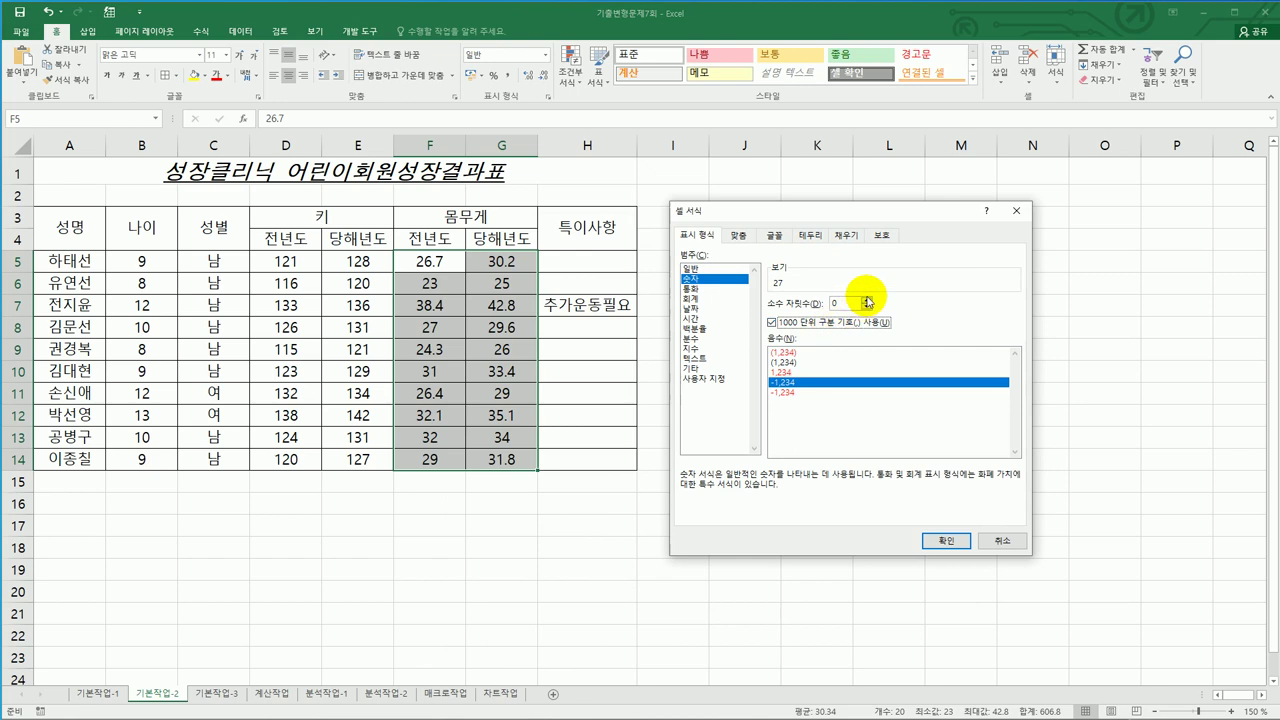
{"action": "left_click", "coordinate": [866, 299]}
{"action": "left_click", "coordinate": [944, 540]}
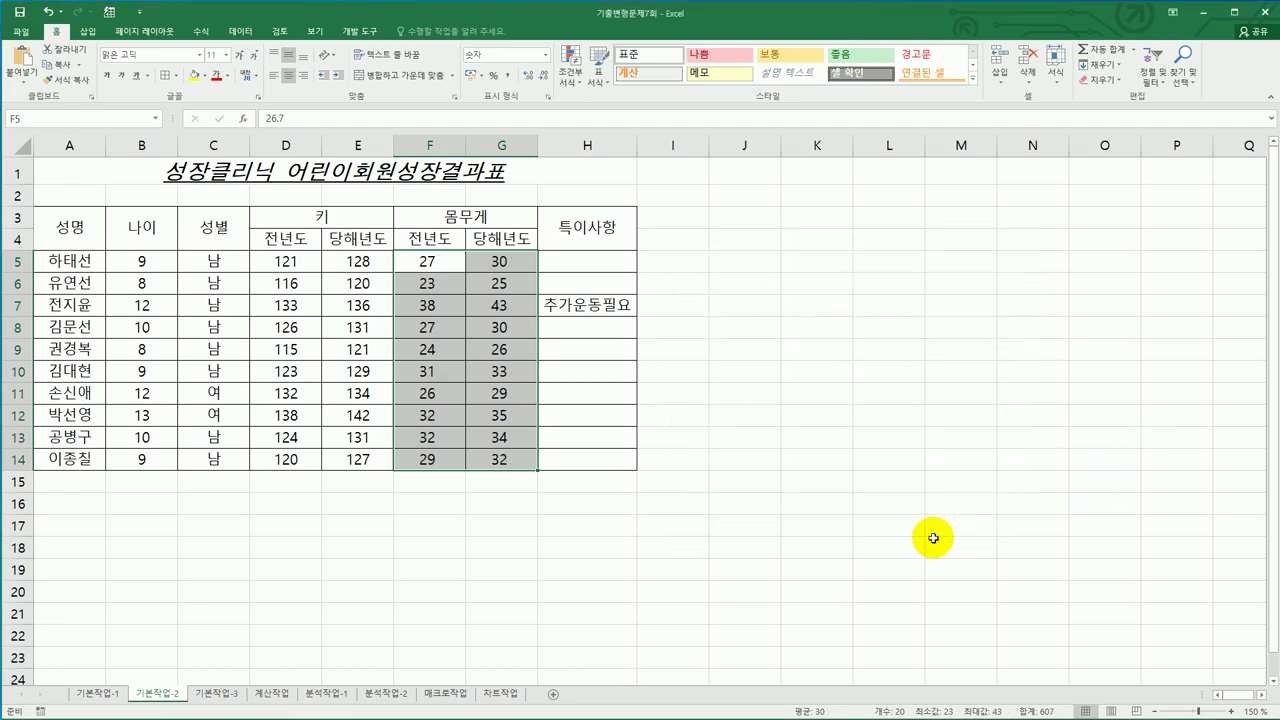
Set the weight values in F5:G14 to display one decimal place
{"action": "right_click", "coordinate": [517, 319]}
{"action": "left_click", "coordinate": [585, 546]}
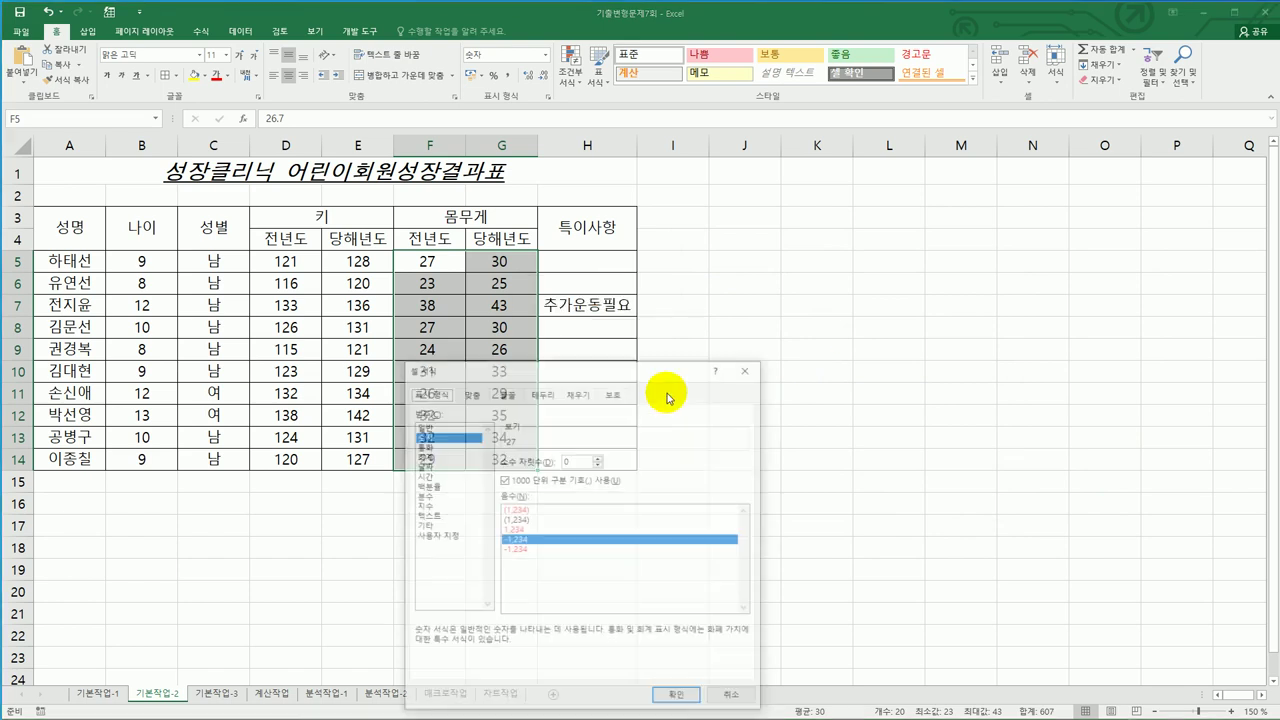
{"action": "left_click_drag", "start_coordinate": [590, 290], "coordinate": [941, 258]}
{"action": "left_click", "coordinate": [921, 356]}
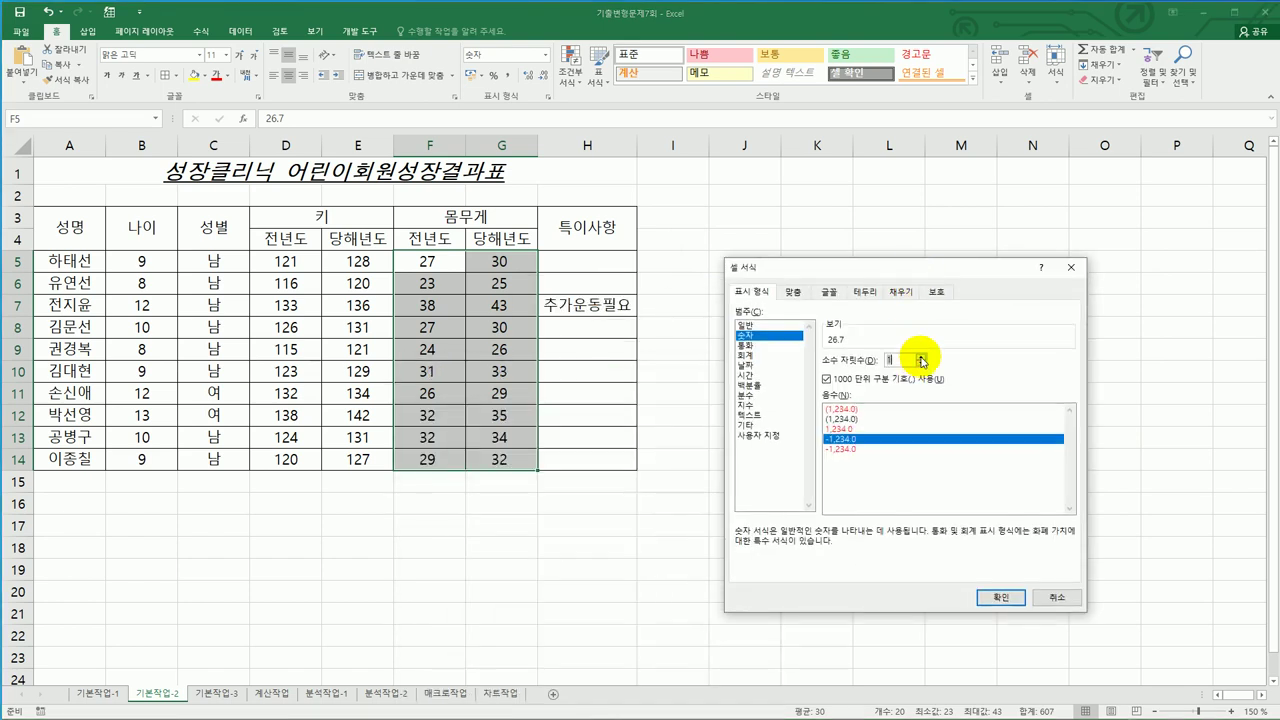
{"action": "left_click", "coordinate": [1000, 597]}
{"action": "left_click", "coordinate": [922, 547]}
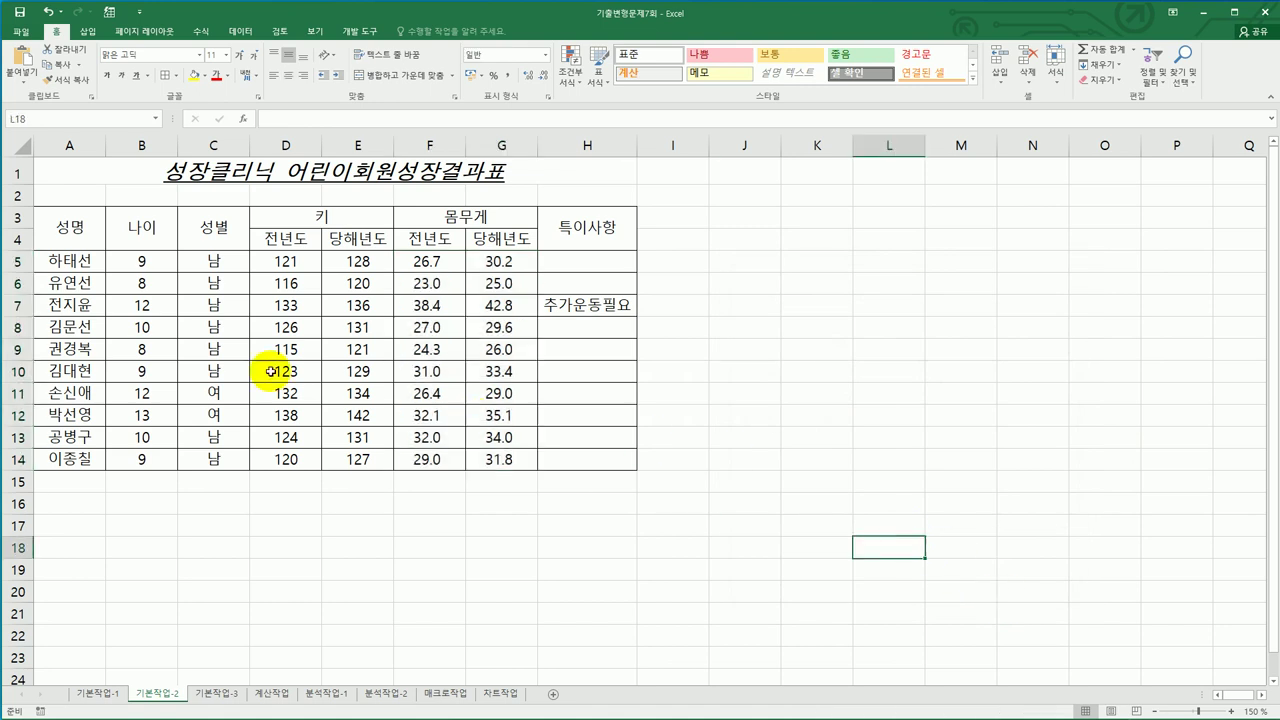
Define the name 어린이회원명단 for the range A5:A14
{"action": "left_click_drag", "start_coordinate": [38, 257], "coordinate": [64, 462]}
{"action": "left_click", "coordinate": [70, 118]}
{"action": "key", "text": "BackSpace"}
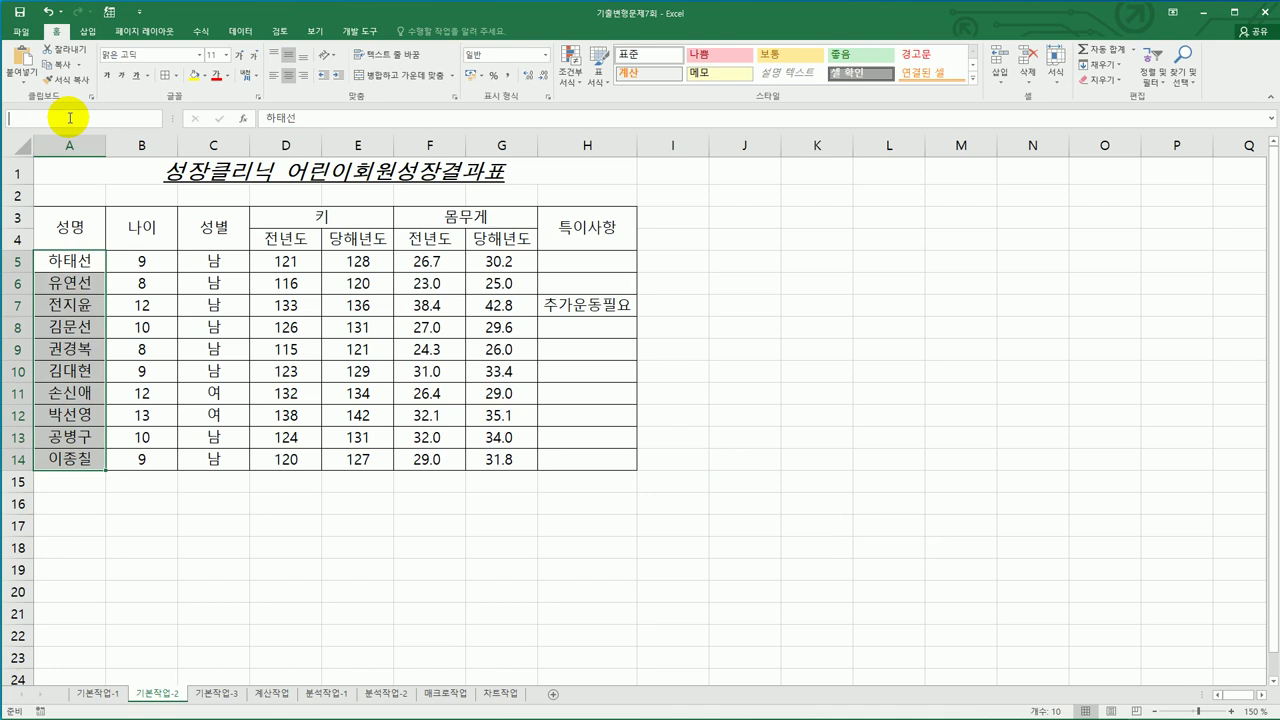
{"action": "type", "text": "어린이회원명단"}
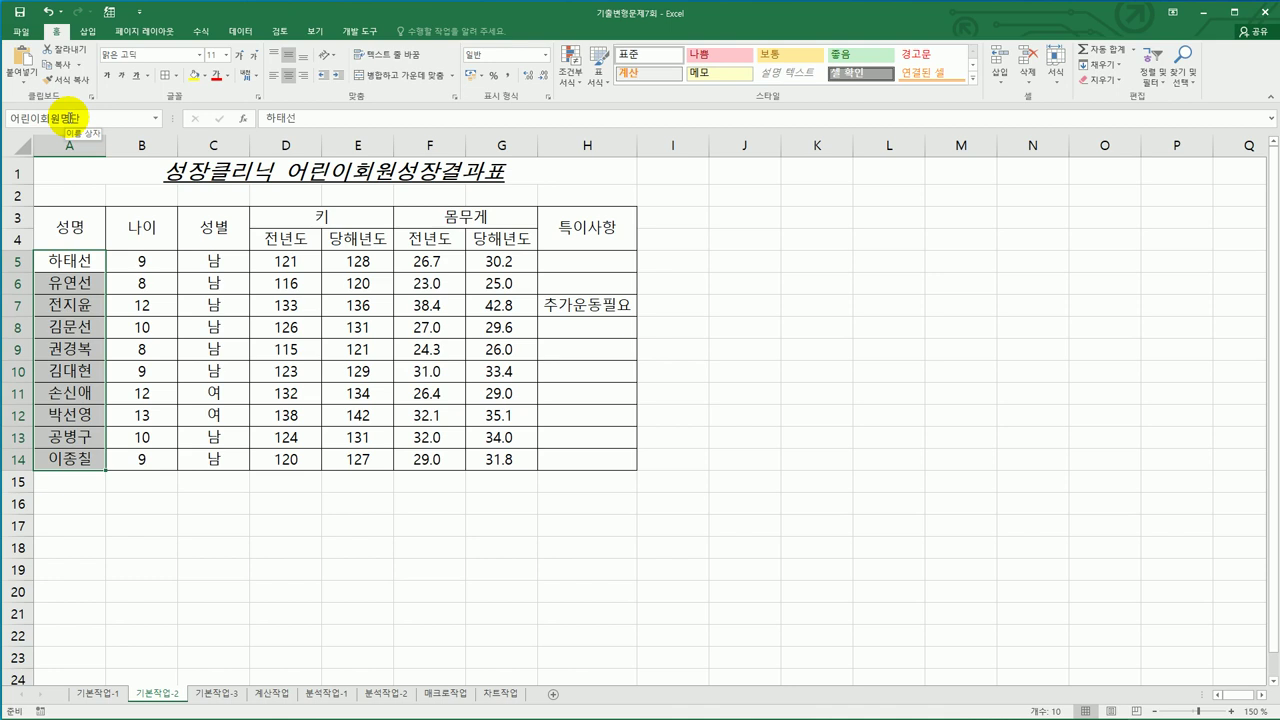
Check the defined name for A5:A14 and its reference in the Name Manager
{"action": "left_click", "coordinate": [200, 31]}
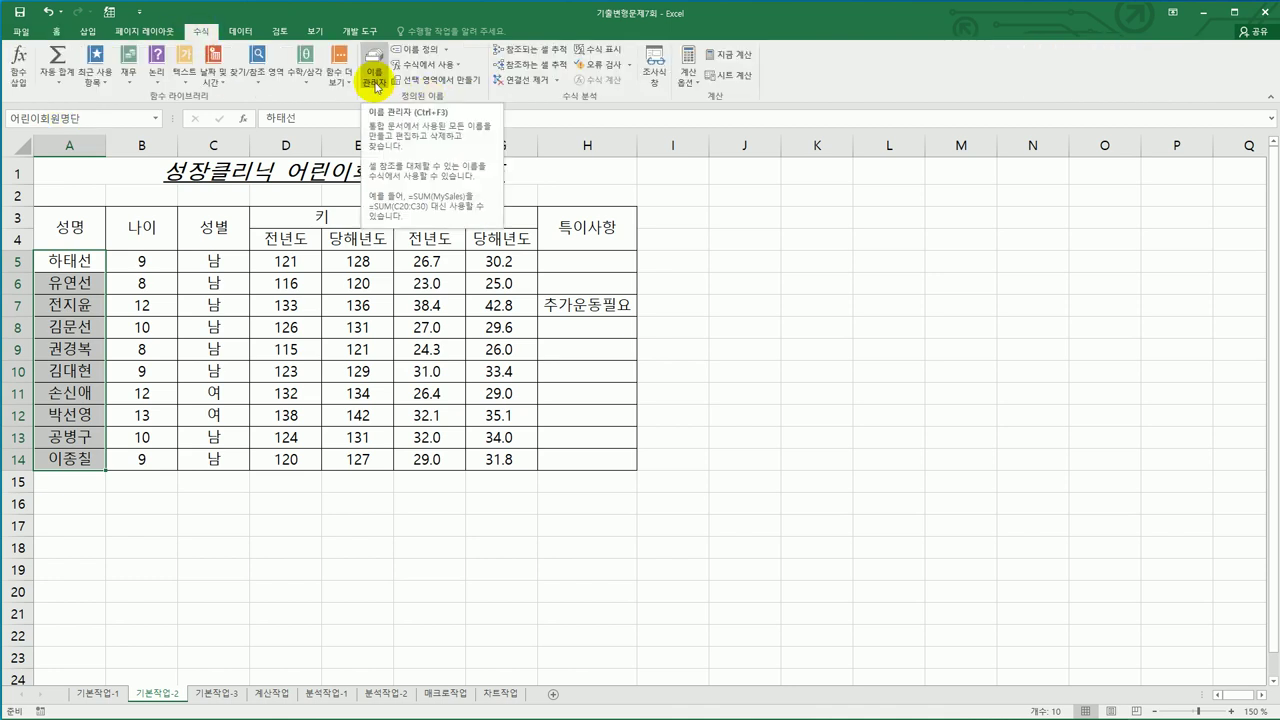
{"action": "left_click", "coordinate": [377, 87]}
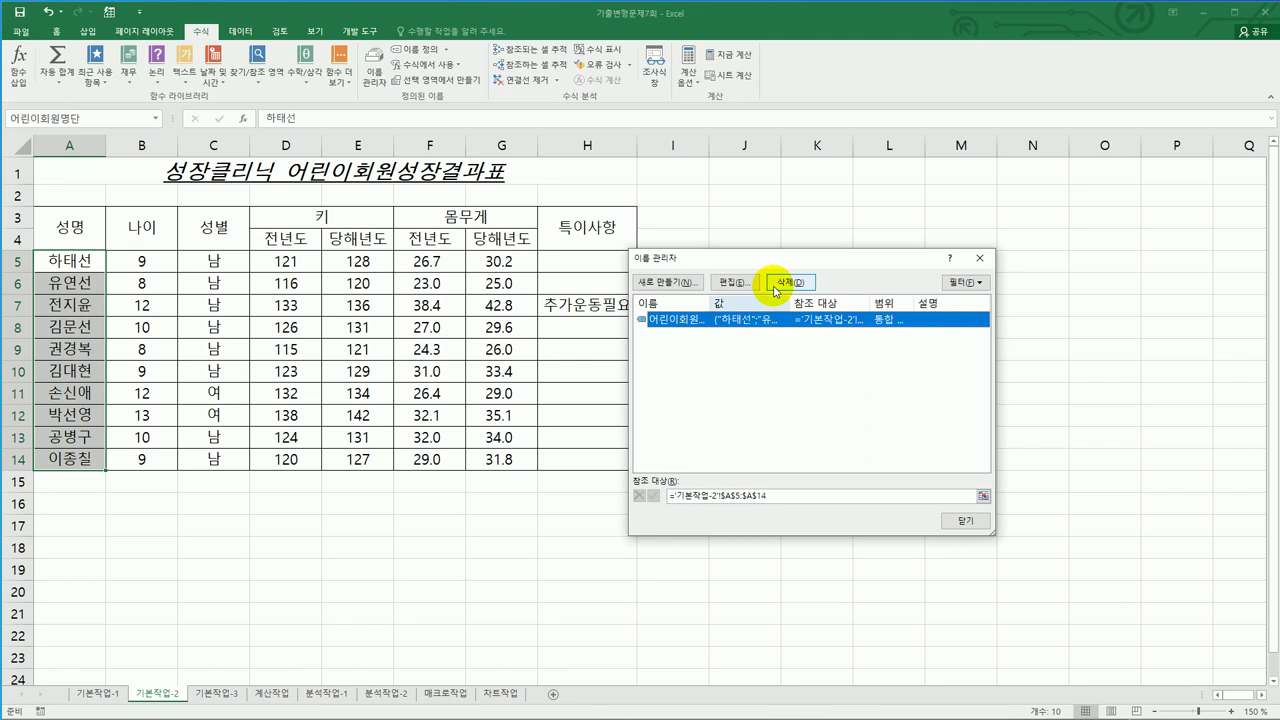
{"action": "left_click", "coordinate": [955, 520]}
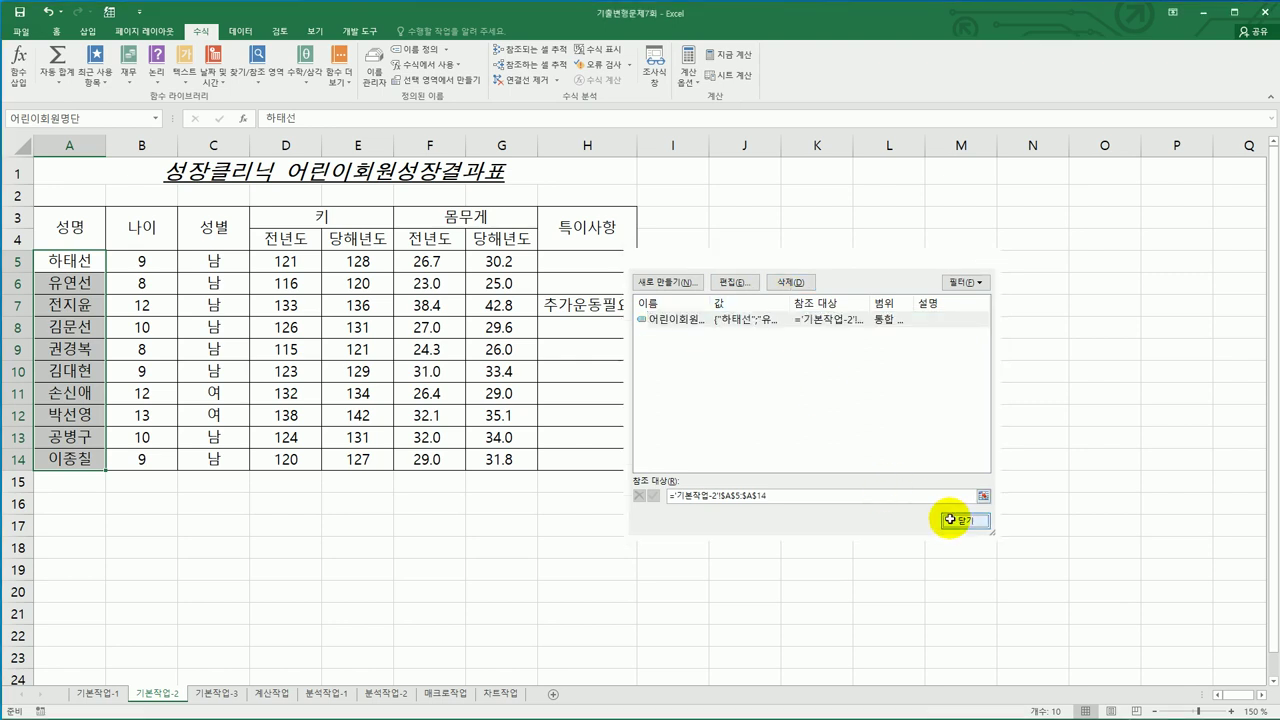
{"action": "left_click", "coordinate": [883, 566]}
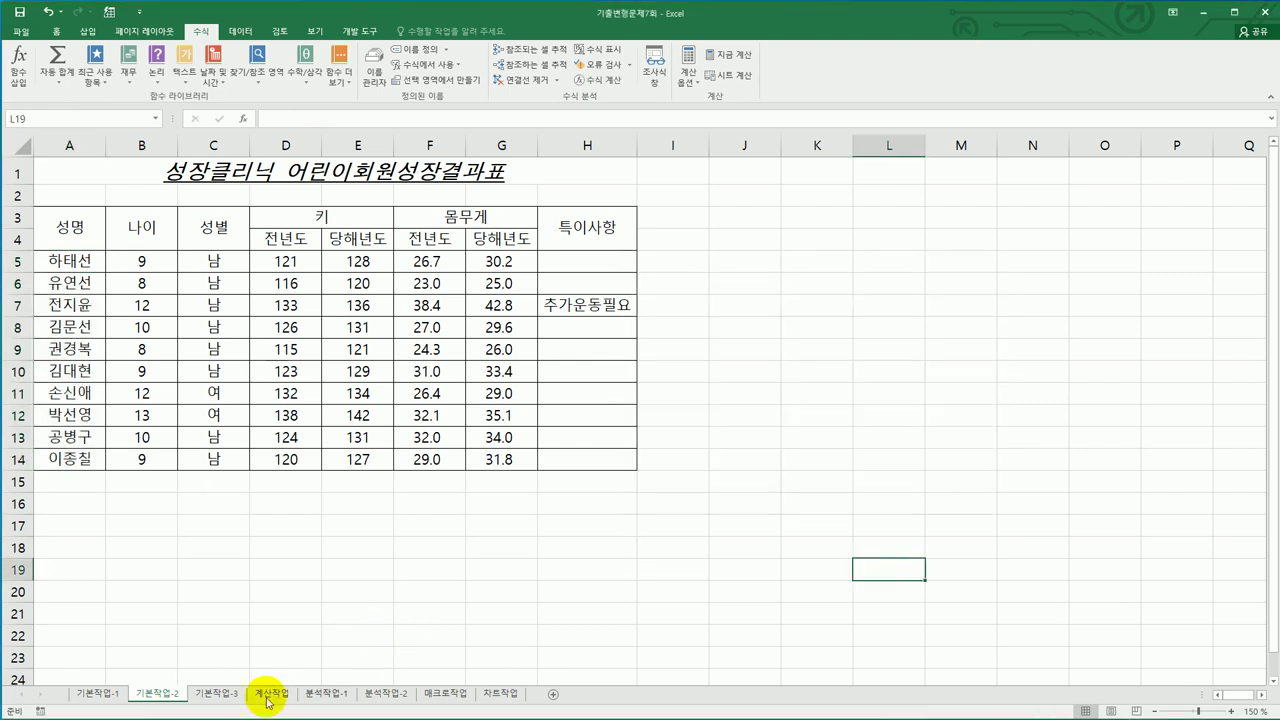
On the 기본작업-3 sheet, start a new formula-based conditional formatting rule for A5:I13
{"action": "left_click", "coordinate": [232, 695]}
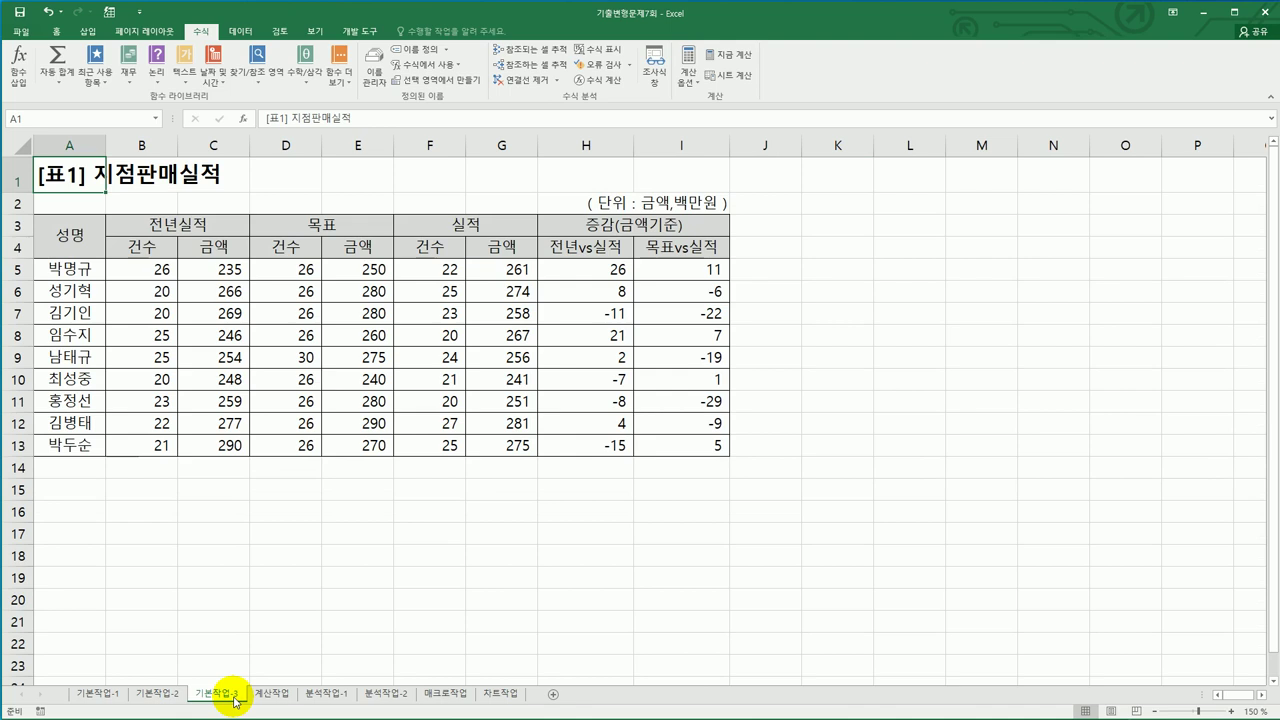
{"action": "left_click_drag", "start_coordinate": [166, 241], "coordinate": [612, 249]}
{"action": "left_click_drag", "start_coordinate": [89, 268], "coordinate": [684, 443]}
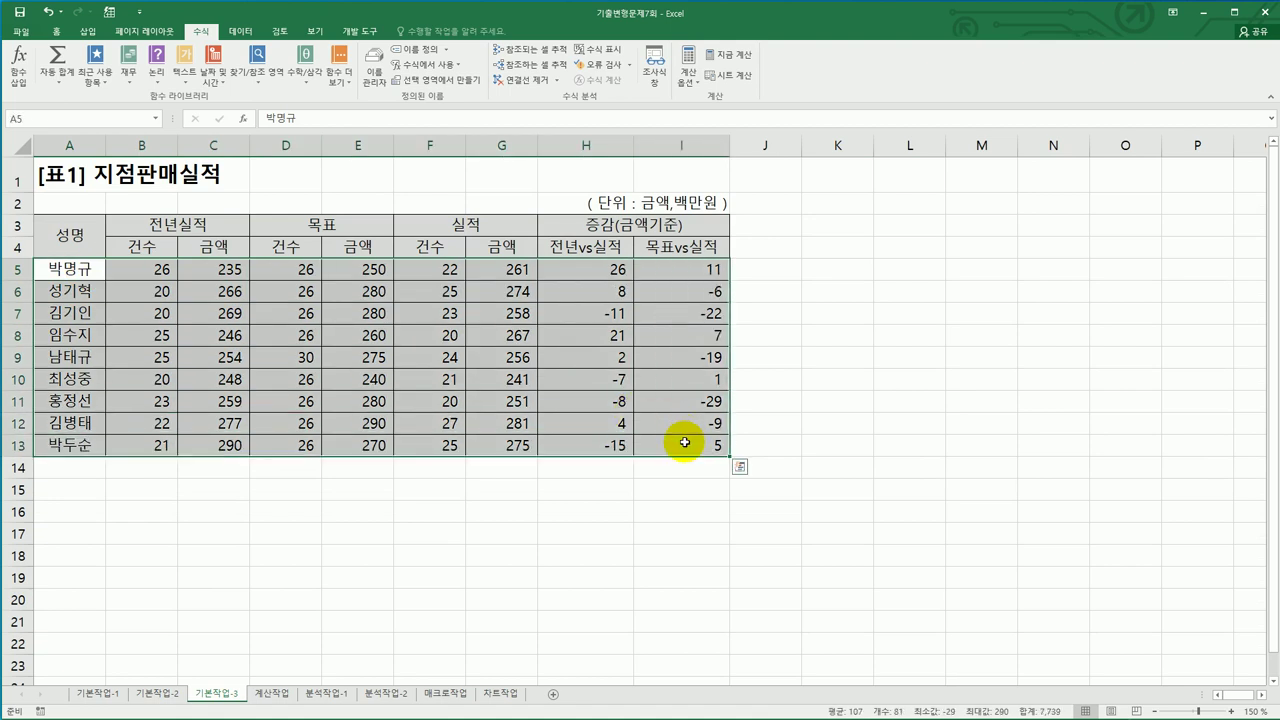
{"action": "left_click", "coordinate": [56, 31]}
{"action": "left_click", "coordinate": [572, 82]}
{"action": "left_click", "coordinate": [594, 246]}
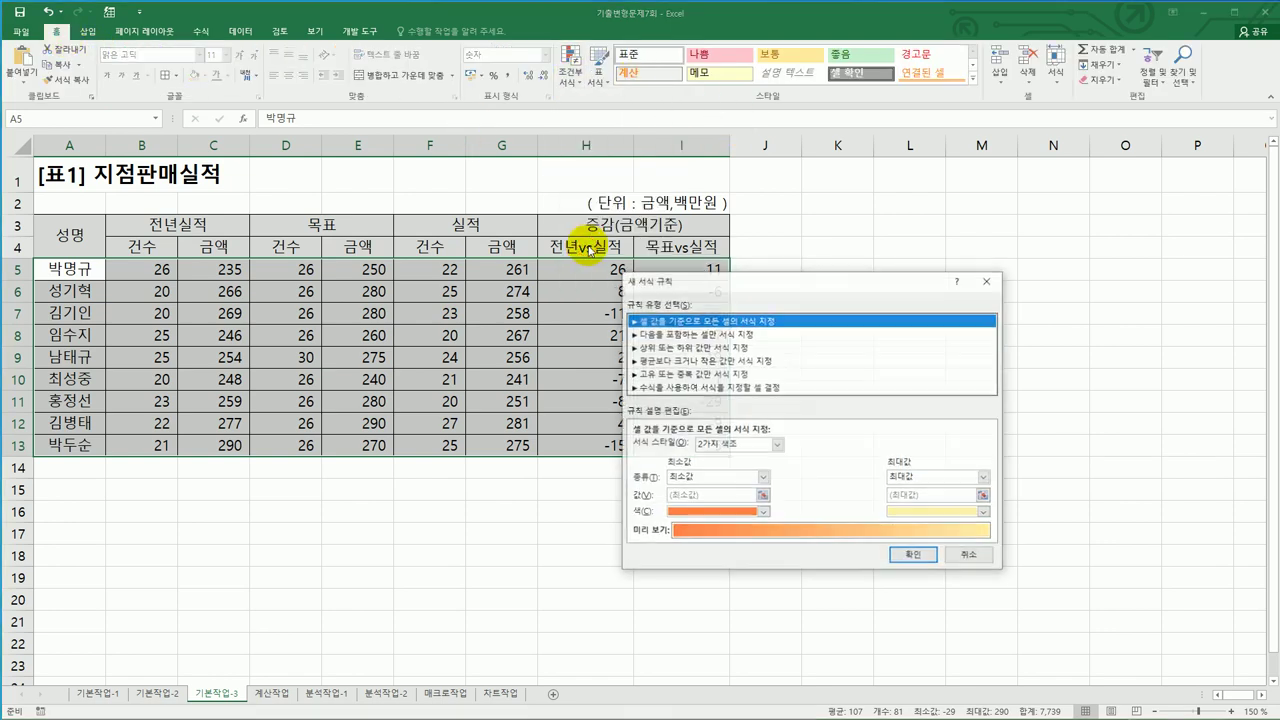
{"action": "left_click", "coordinate": [705, 388]}
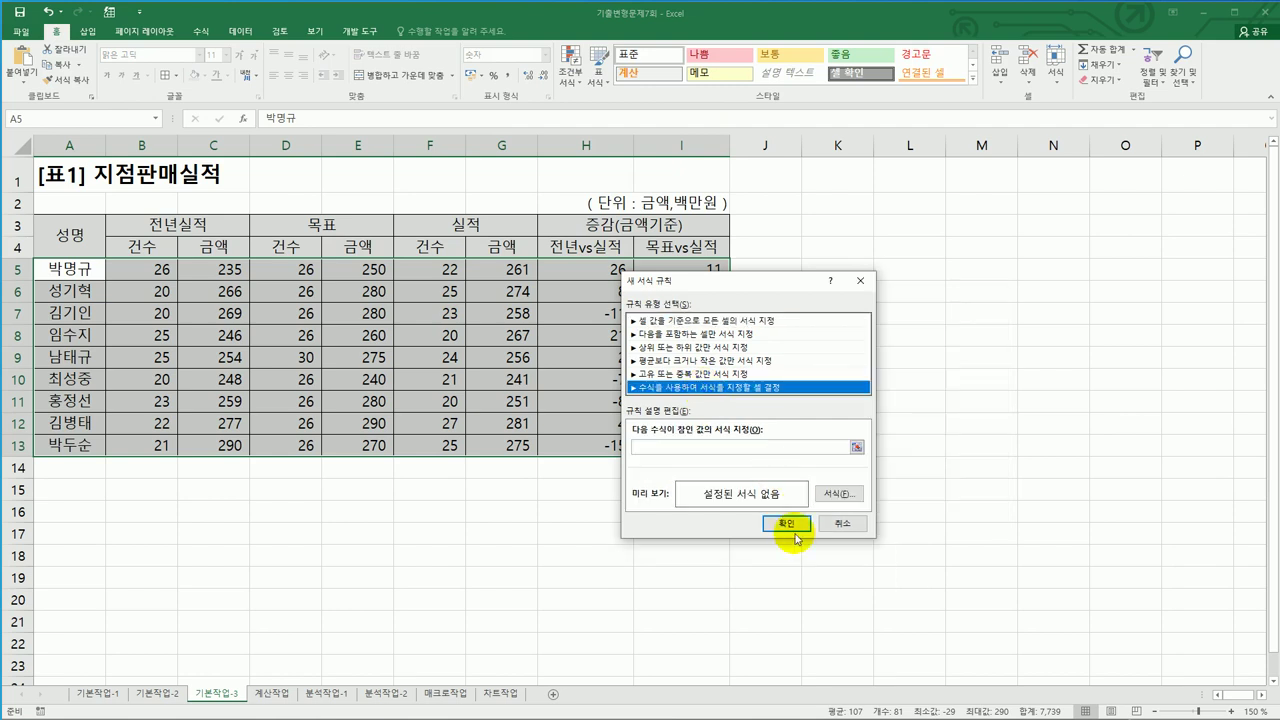
{"action": "left_click", "coordinate": [720, 448]}
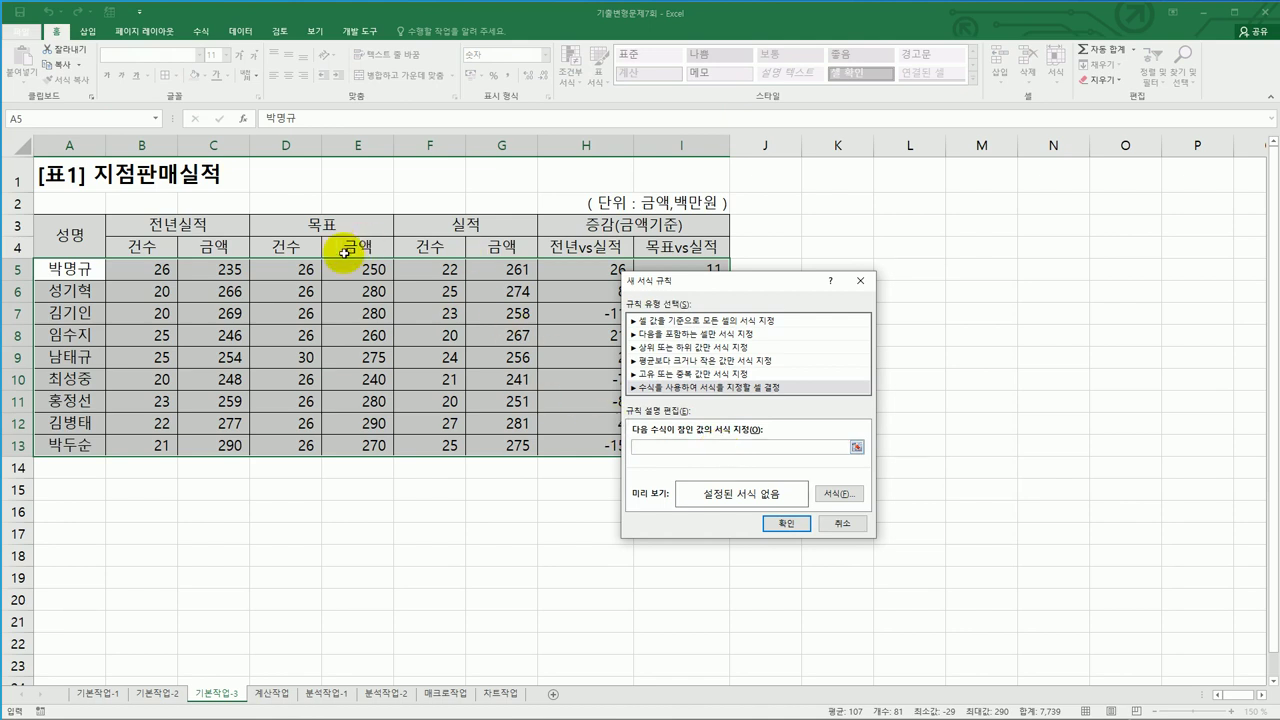
Enter the rule formula =and($H5>0,$I5>0), keeping only the column references absolute
{"action": "left_click_drag", "start_coordinate": [685, 281], "coordinate": [870, 263]}
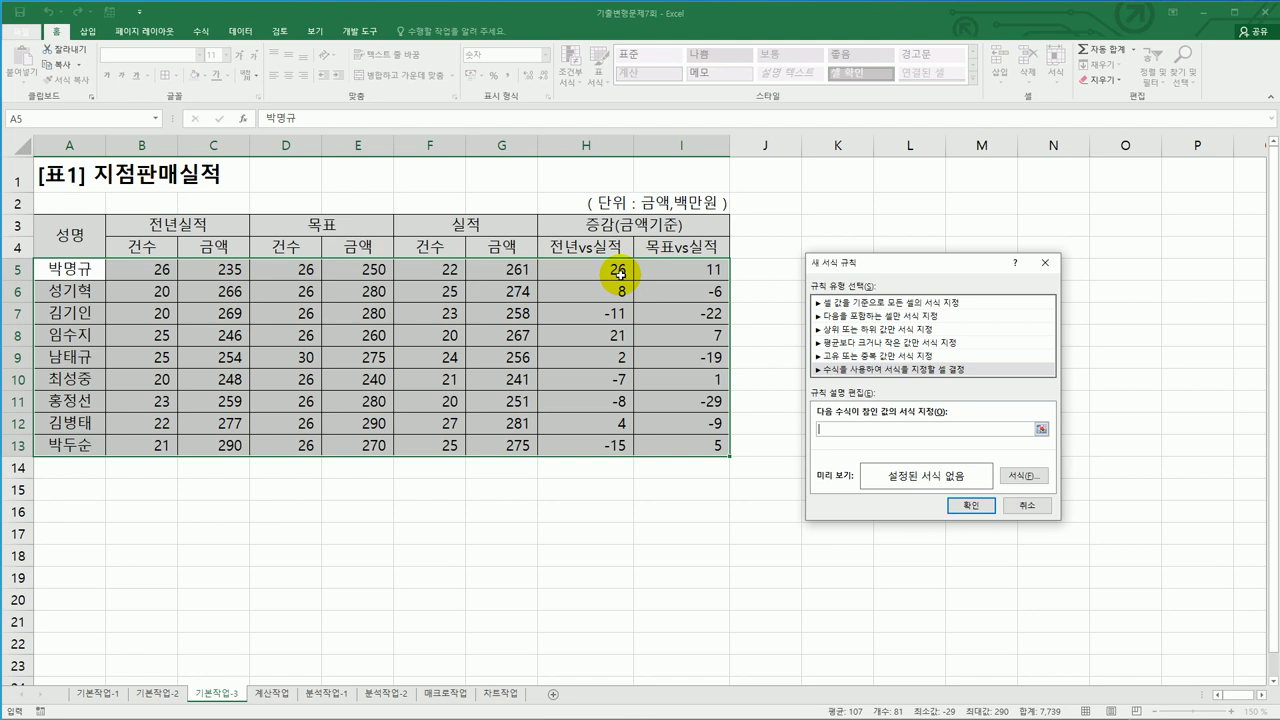
{"action": "type", "text": "="}
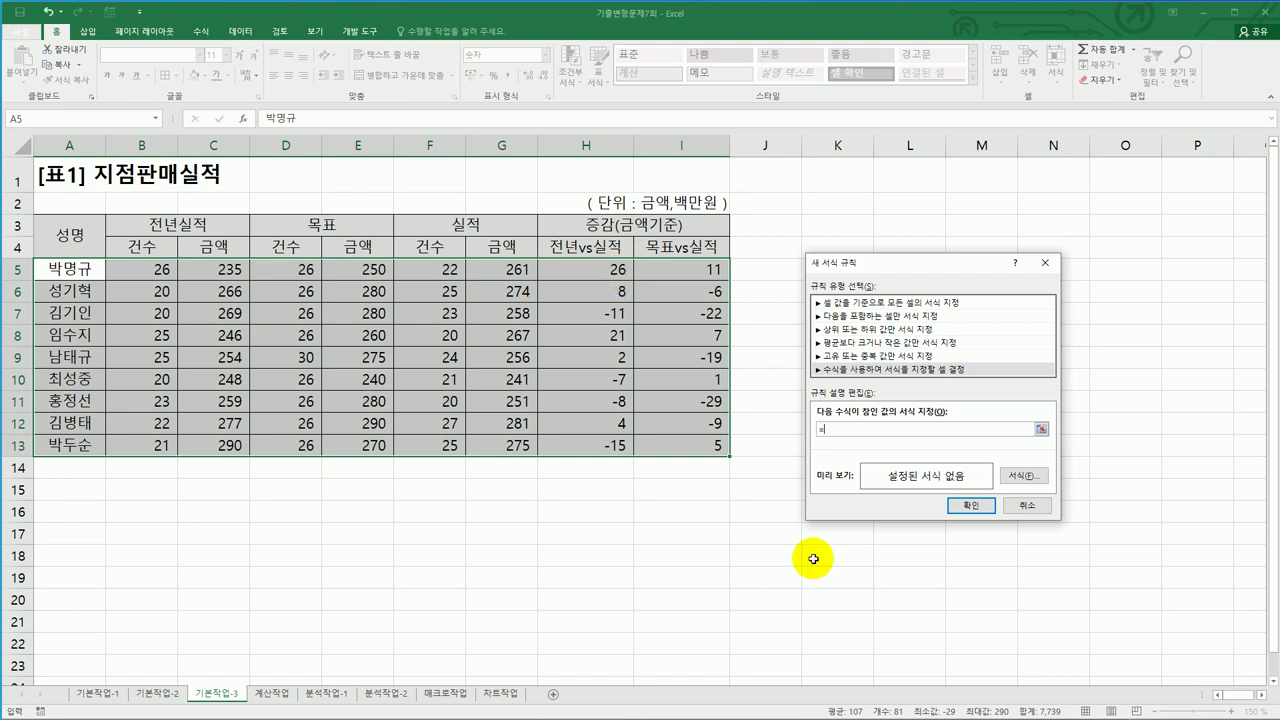
{"action": "type", "text": "and("}
{"action": "left_click", "coordinate": [619, 270]}
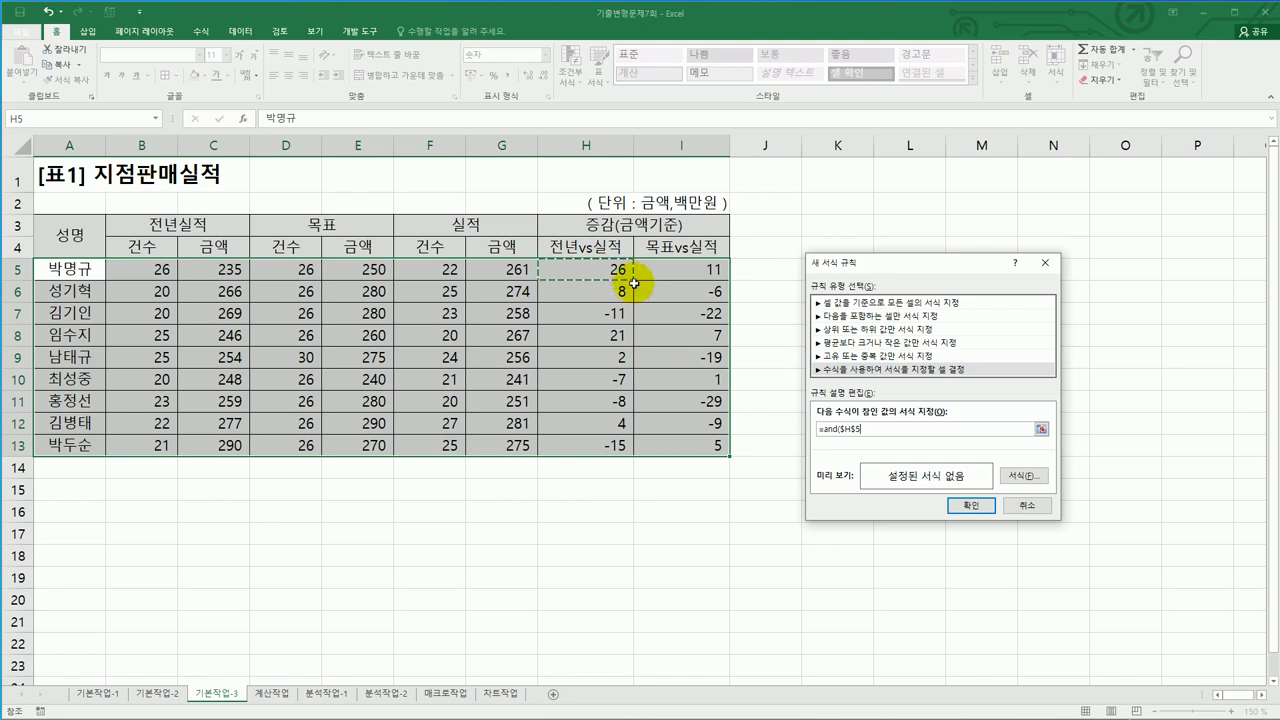
{"action": "left_click", "coordinate": [855, 430]}
{"action": "key", "text": "BackSpace"}
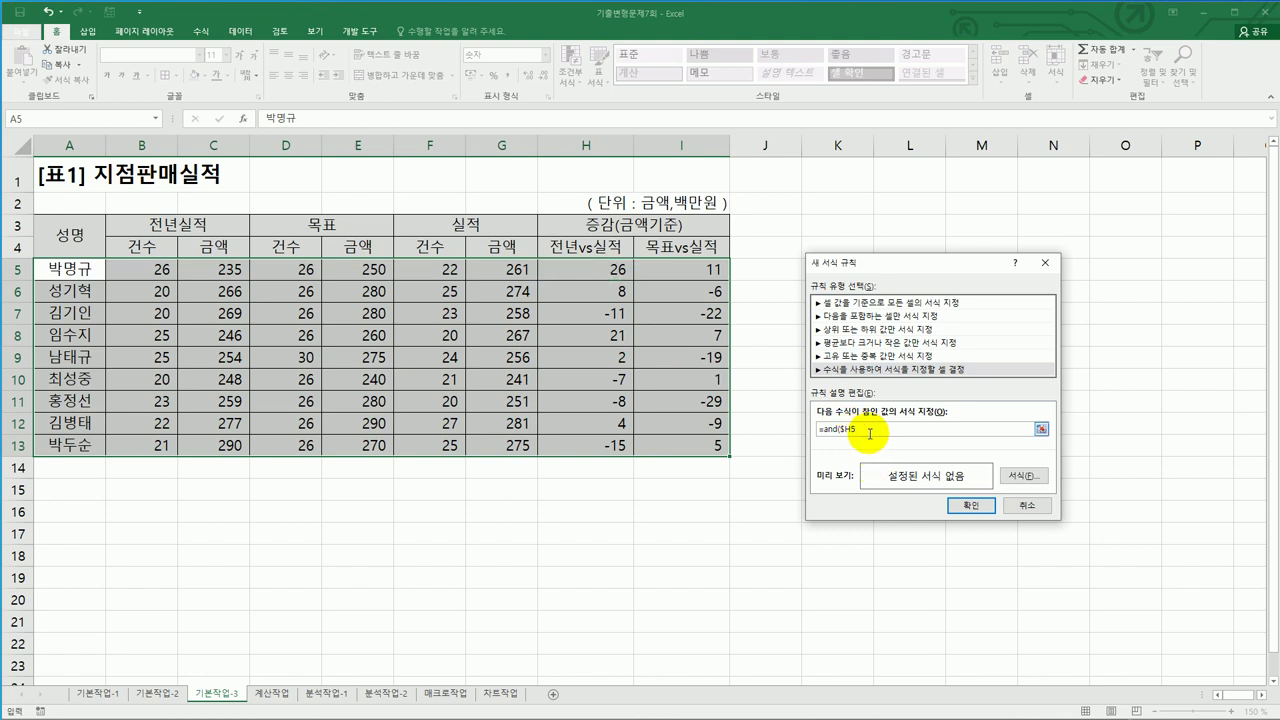
{"action": "type", "text": ">0"}
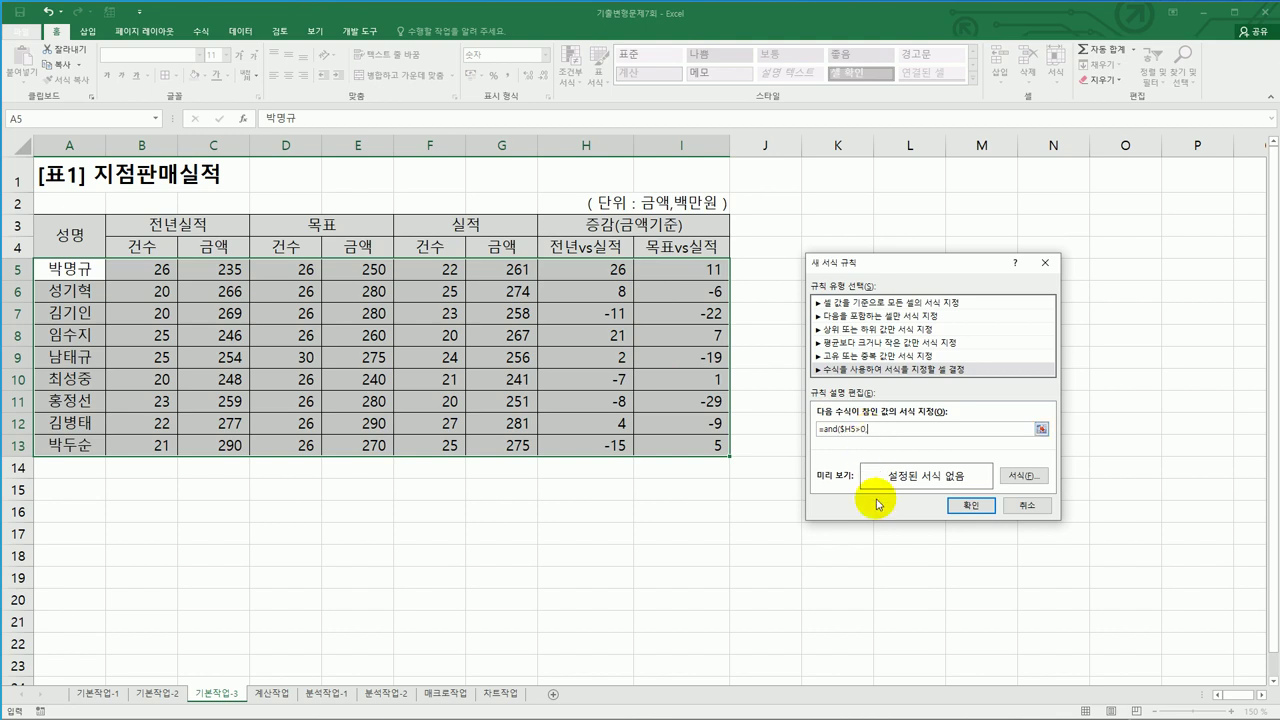
{"action": "type", "text": ","}
{"action": "left_click", "coordinate": [695, 268]}
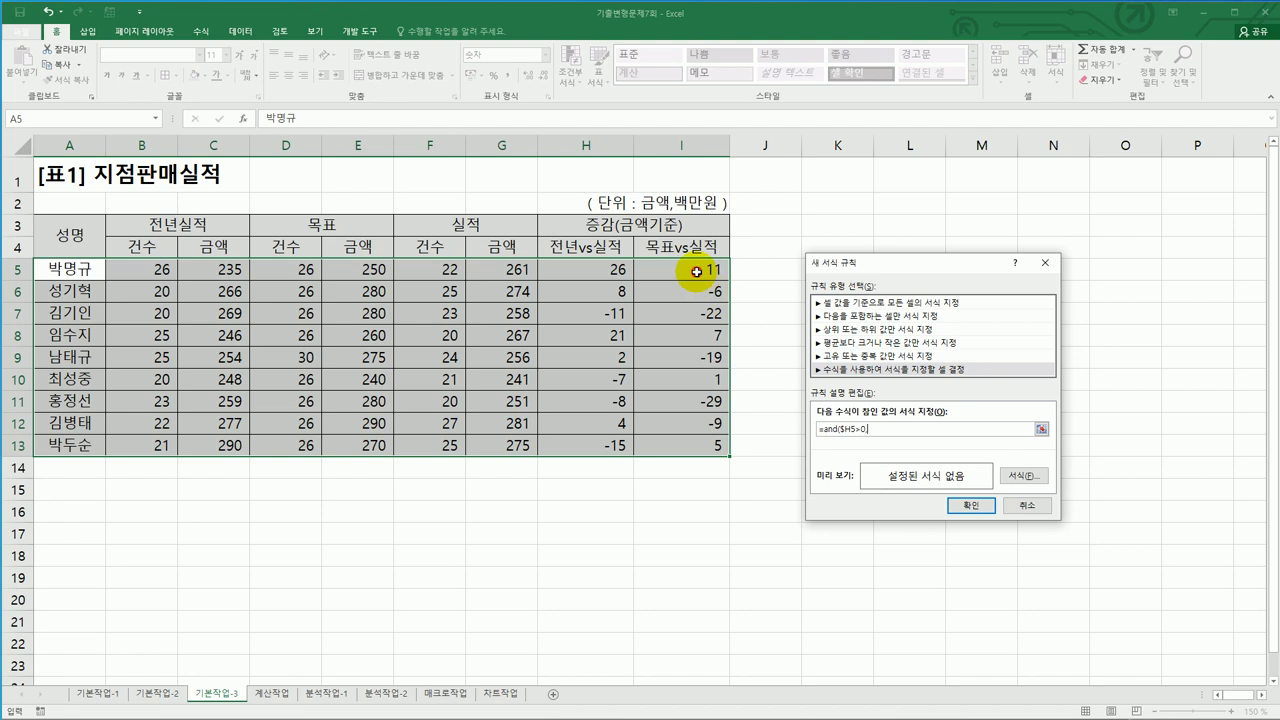
{"action": "left_click", "coordinate": [876, 428]}
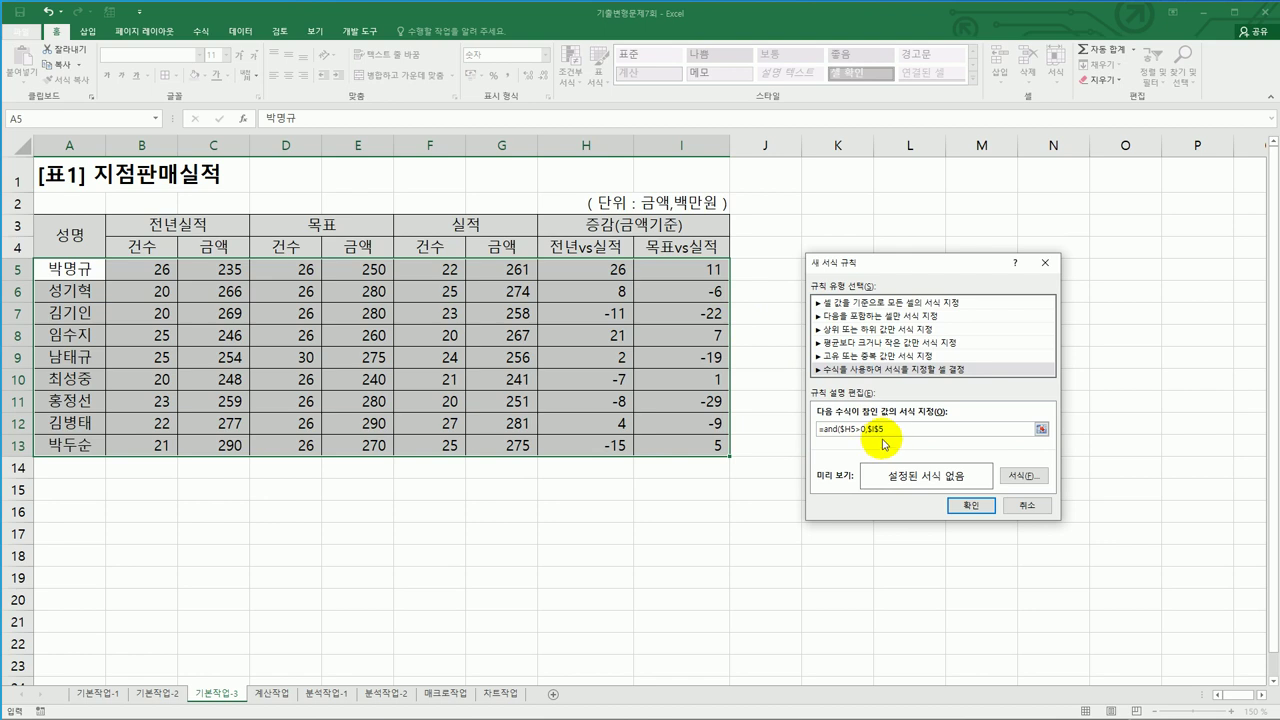
{"action": "key", "text": "BackSpace"}
{"action": "type", "text": ">0"}
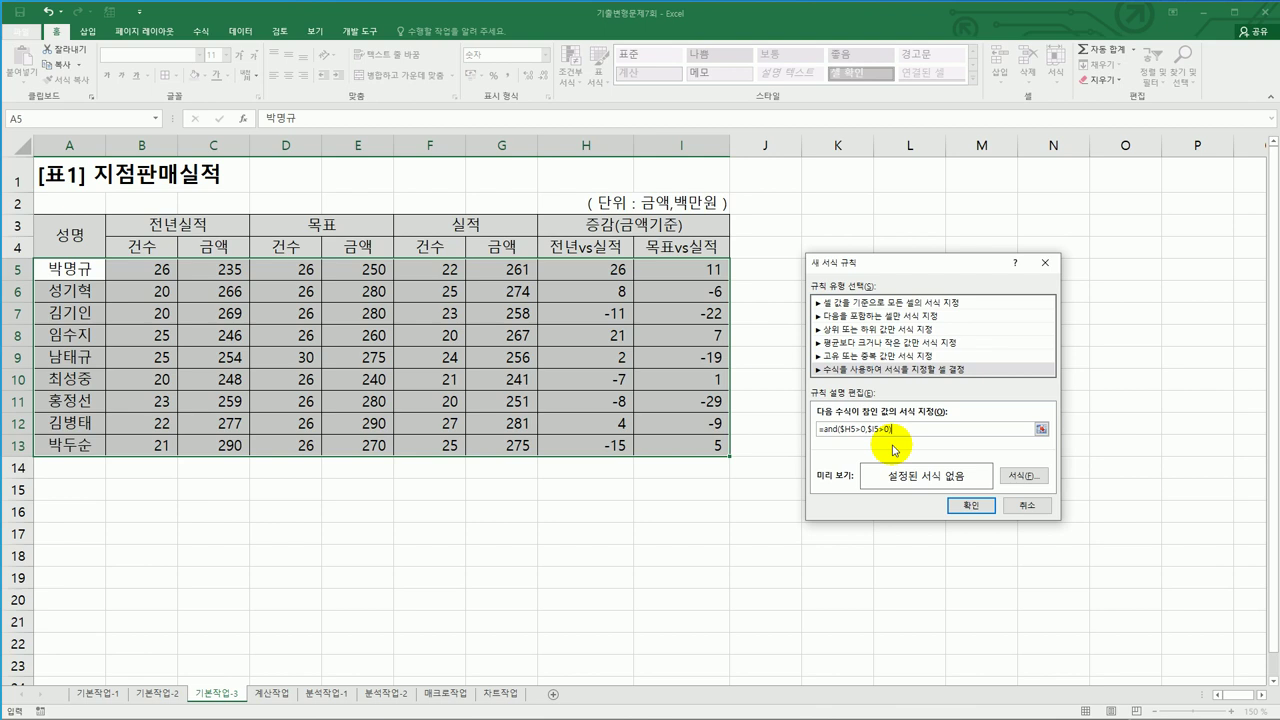
Give the rule a bold, standard blue font and apply it to the selected table rows
{"action": "left_click", "coordinate": [1025, 484]}
{"action": "left_click_drag", "start_coordinate": [795, 221], "coordinate": [511, 210]}
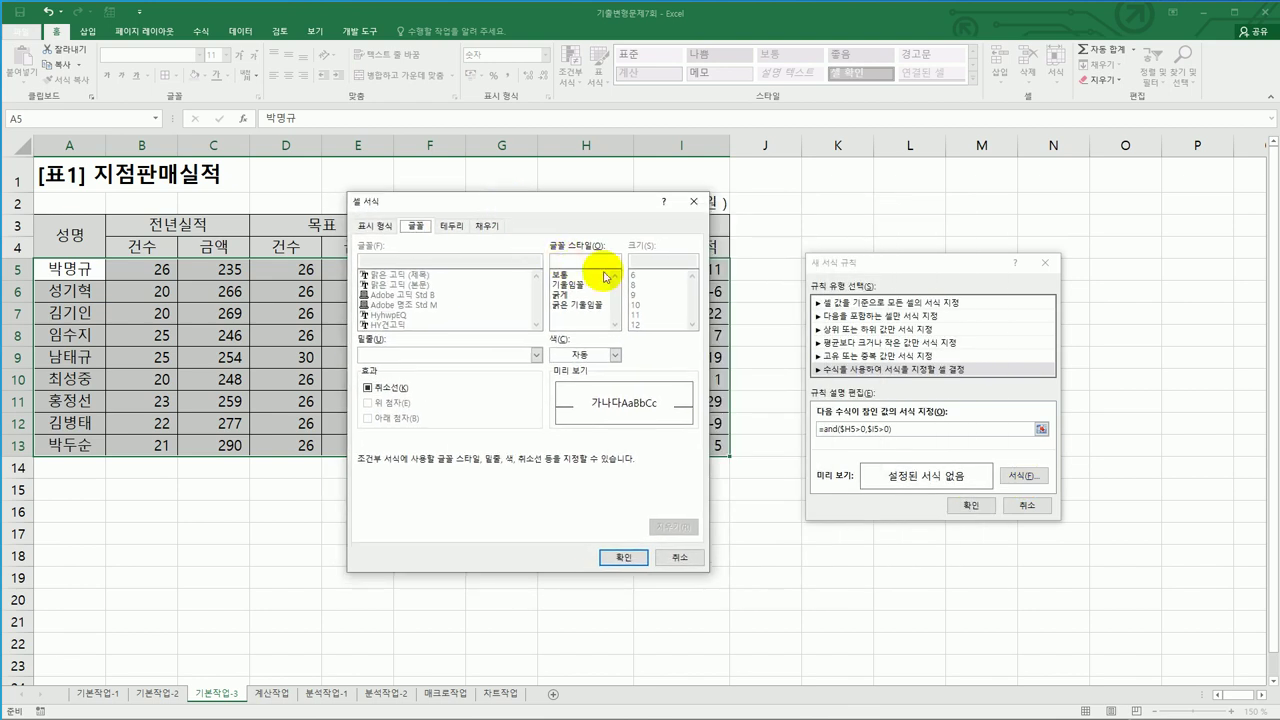
{"action": "left_click", "coordinate": [615, 355]}
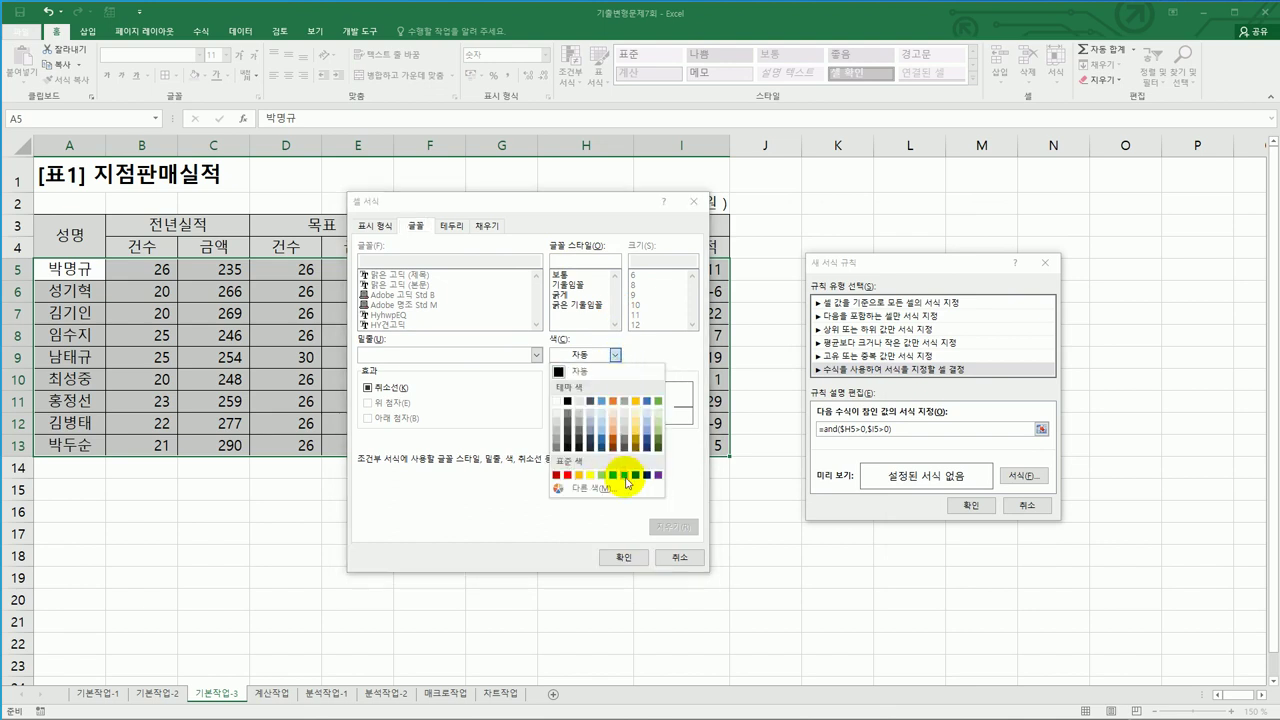
{"action": "left_click", "coordinate": [635, 476]}
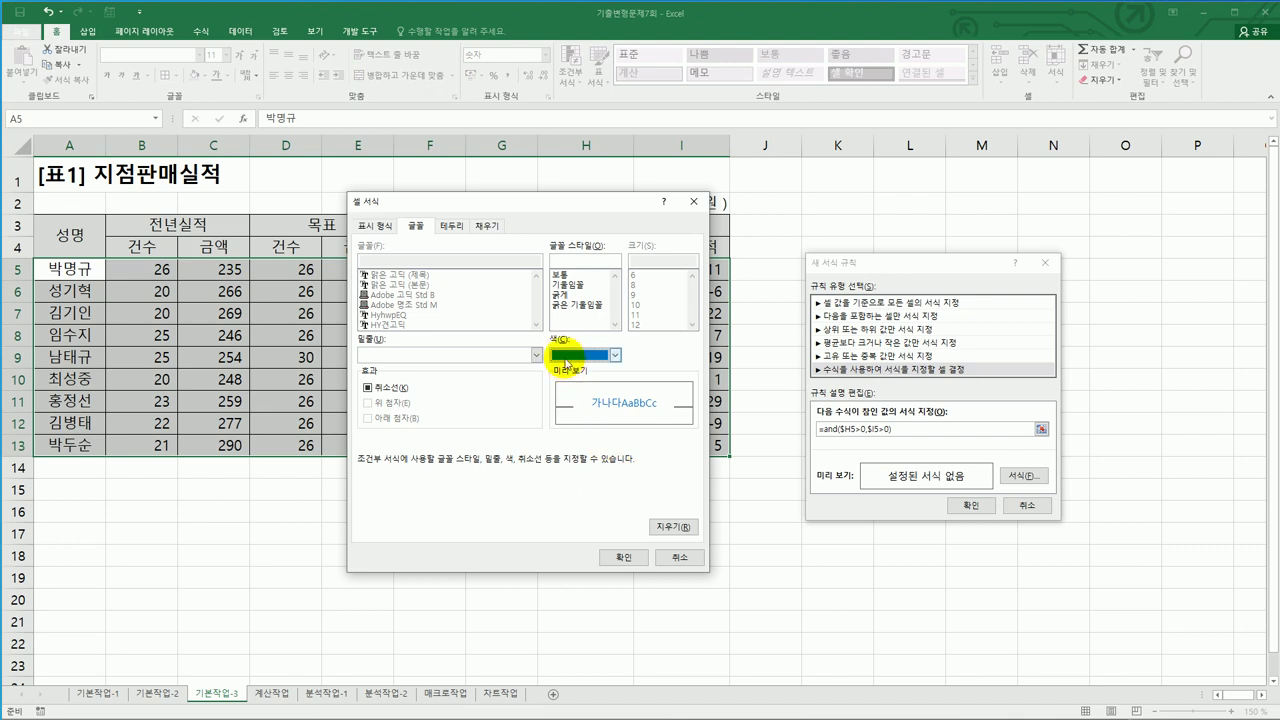
{"action": "left_click", "coordinate": [567, 295]}
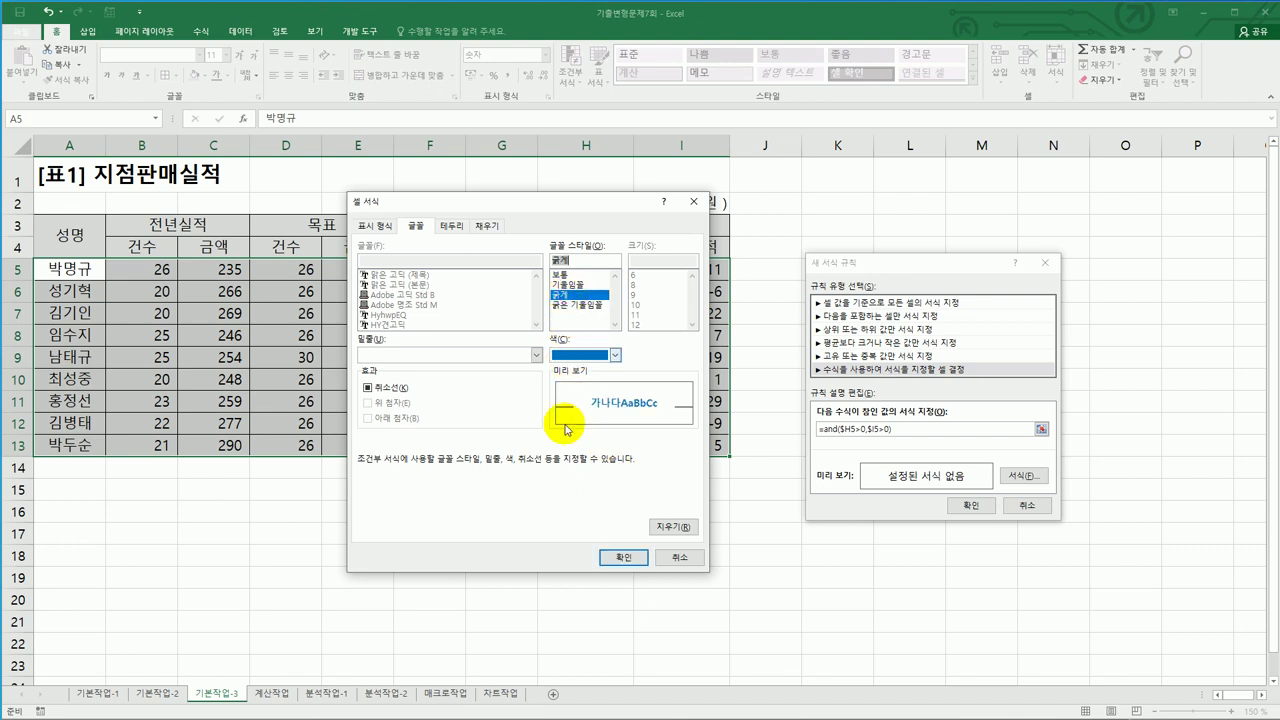
{"action": "left_click", "coordinate": [622, 558]}
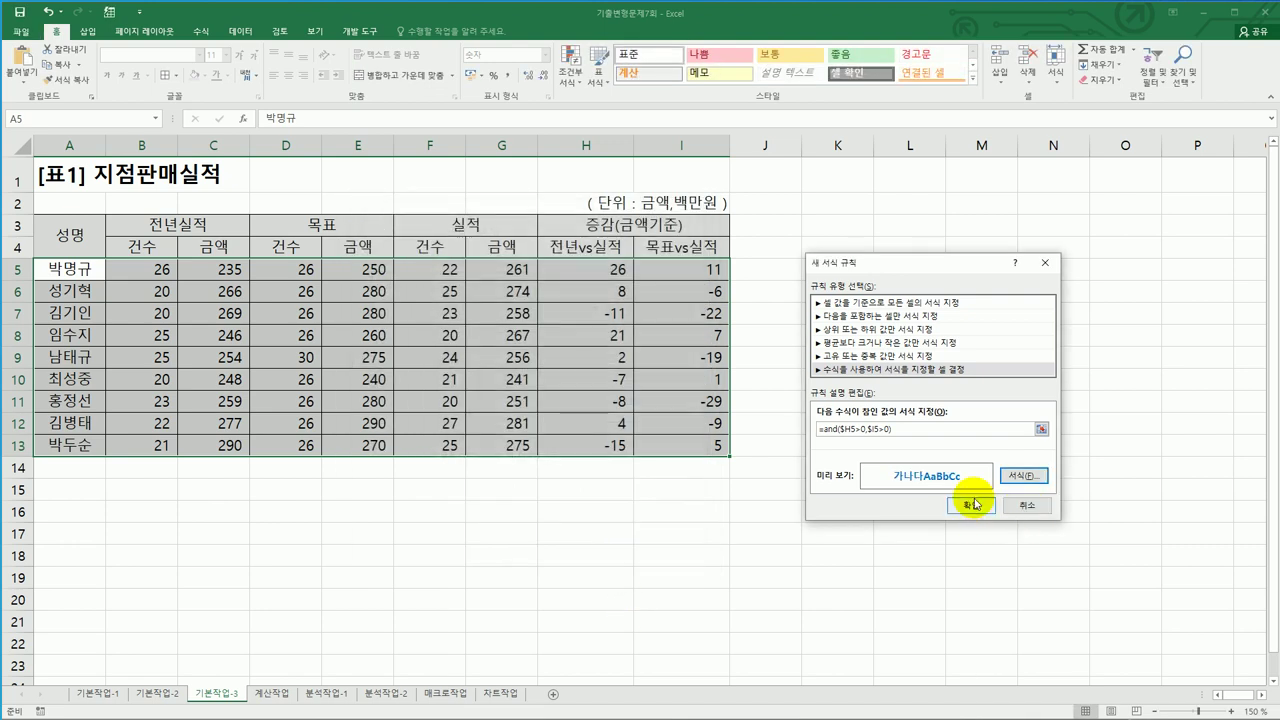
{"action": "left_click", "coordinate": [972, 504]}
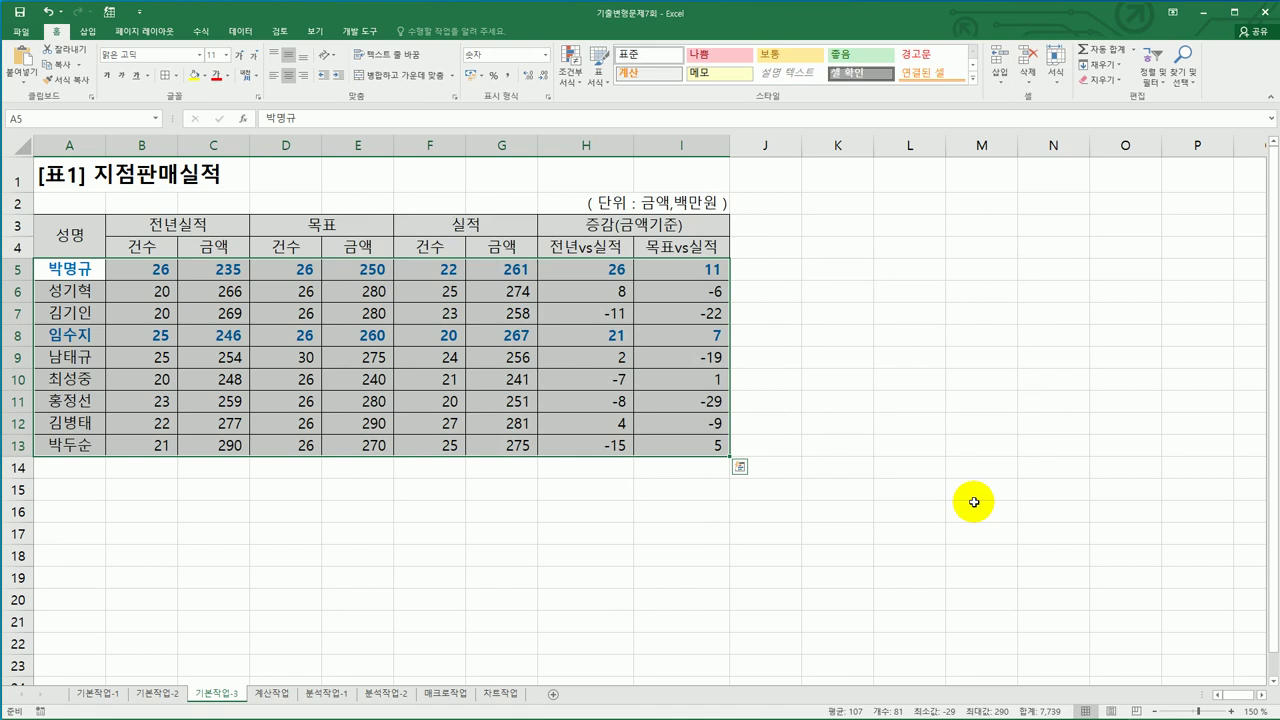
{"action": "left_click", "coordinate": [974, 502]}
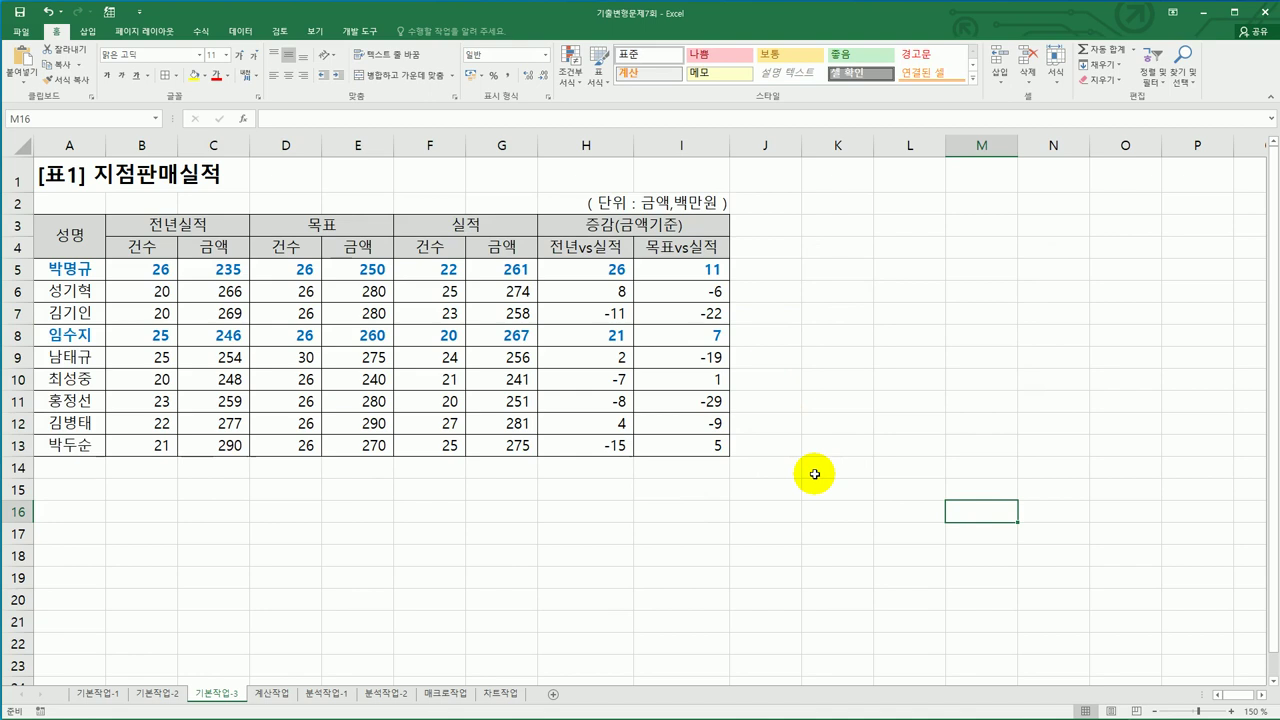
Open the 계산작업 sheet and bring the full [표1] 직원급여 내역 table into view
{"action": "left_click", "coordinate": [270, 692]}
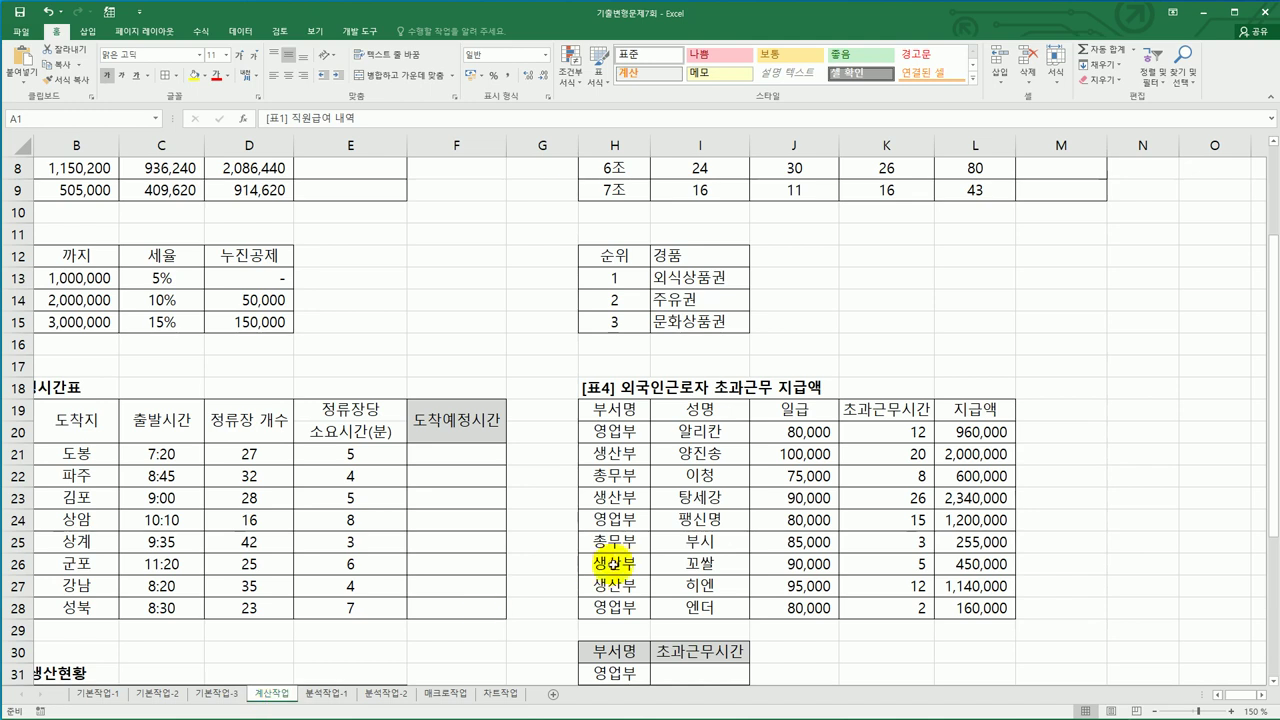
{"action": "scroll", "coordinate": [600, 570], "scroll_direction": "up", "scroll_amount": 3}
{"action": "left_click", "coordinate": [352, 218]}
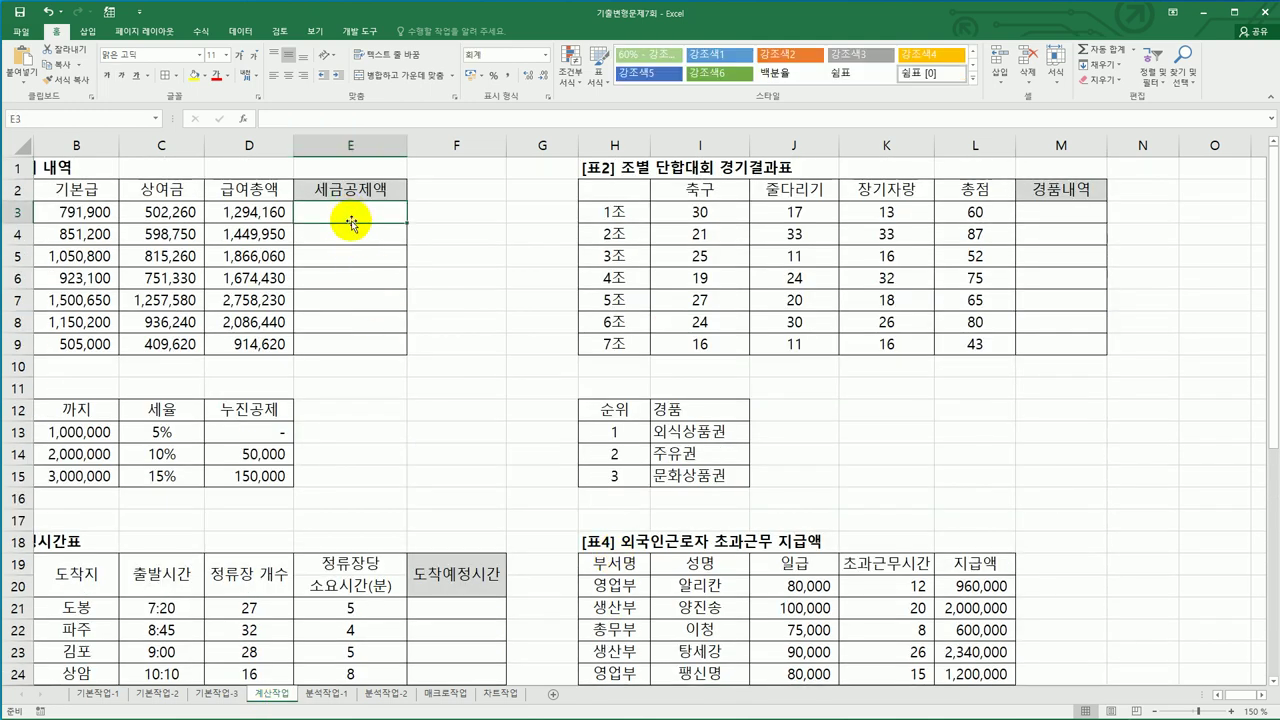
{"action": "left_click", "coordinate": [1220, 693]}
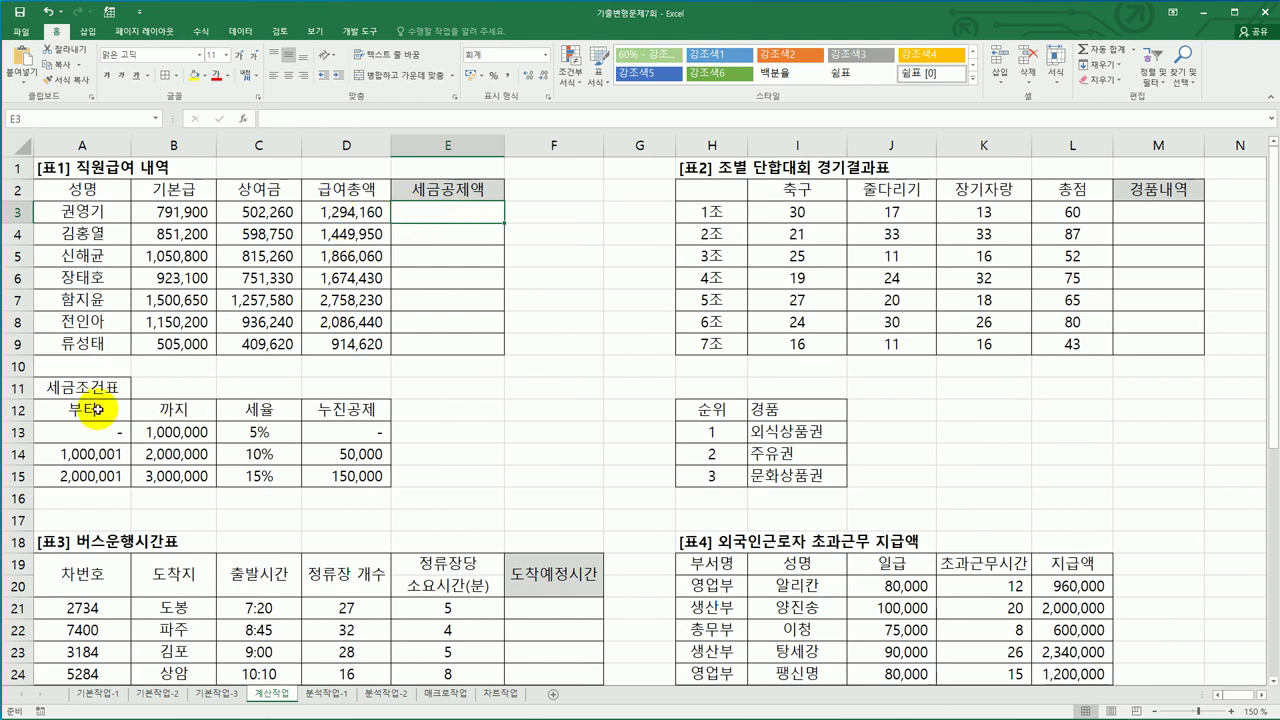
Examine the 세금조건표 brackets, tax rates and progressive deductions in A12:D15 against the 급여총액 values in D3:D9
{"action": "left_click_drag", "start_coordinate": [97, 409], "coordinate": [343, 478]}
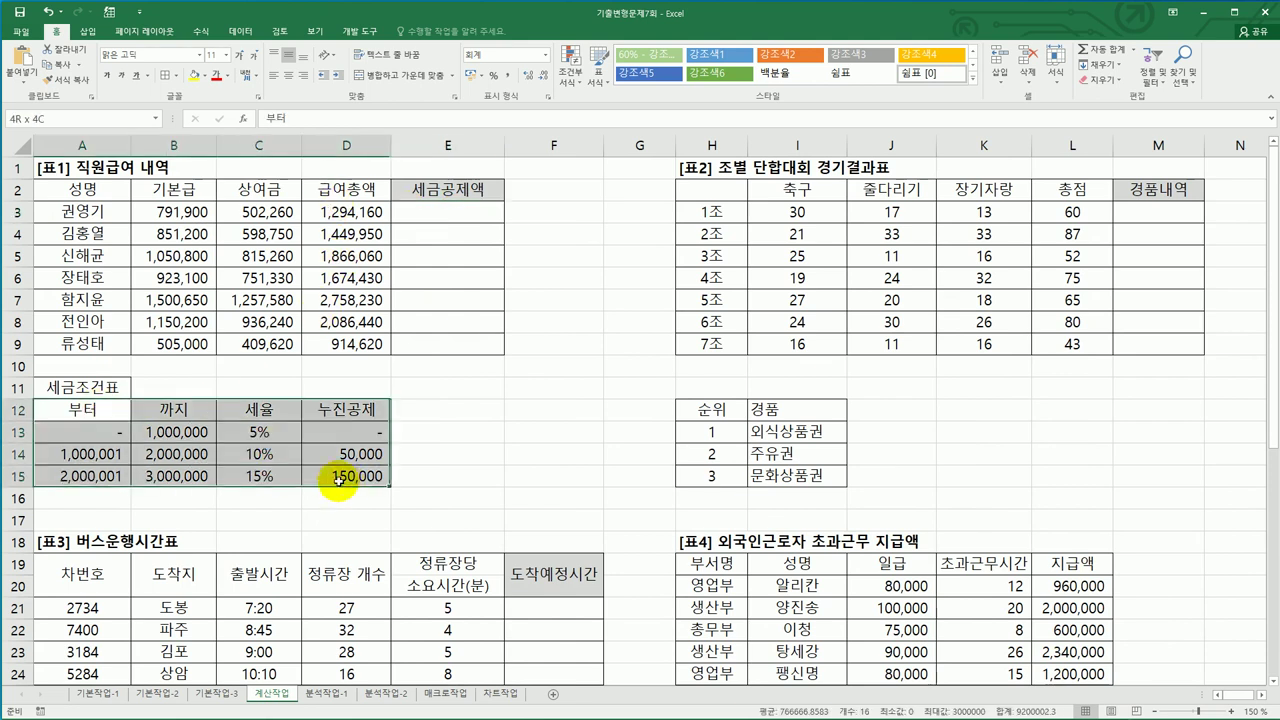
{"action": "left_click", "coordinate": [461, 207]}
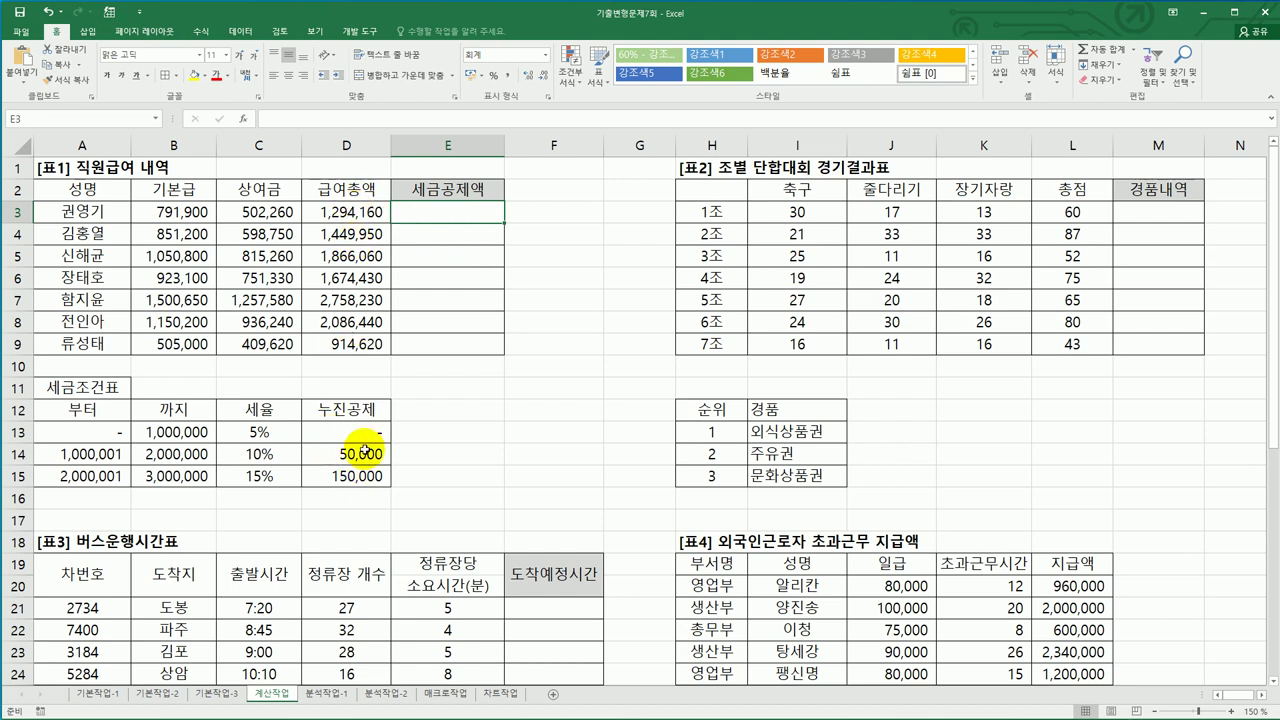
{"action": "left_click_drag", "start_coordinate": [262, 430], "coordinate": [277, 470]}
{"action": "left_click_drag", "start_coordinate": [343, 433], "coordinate": [340, 476]}
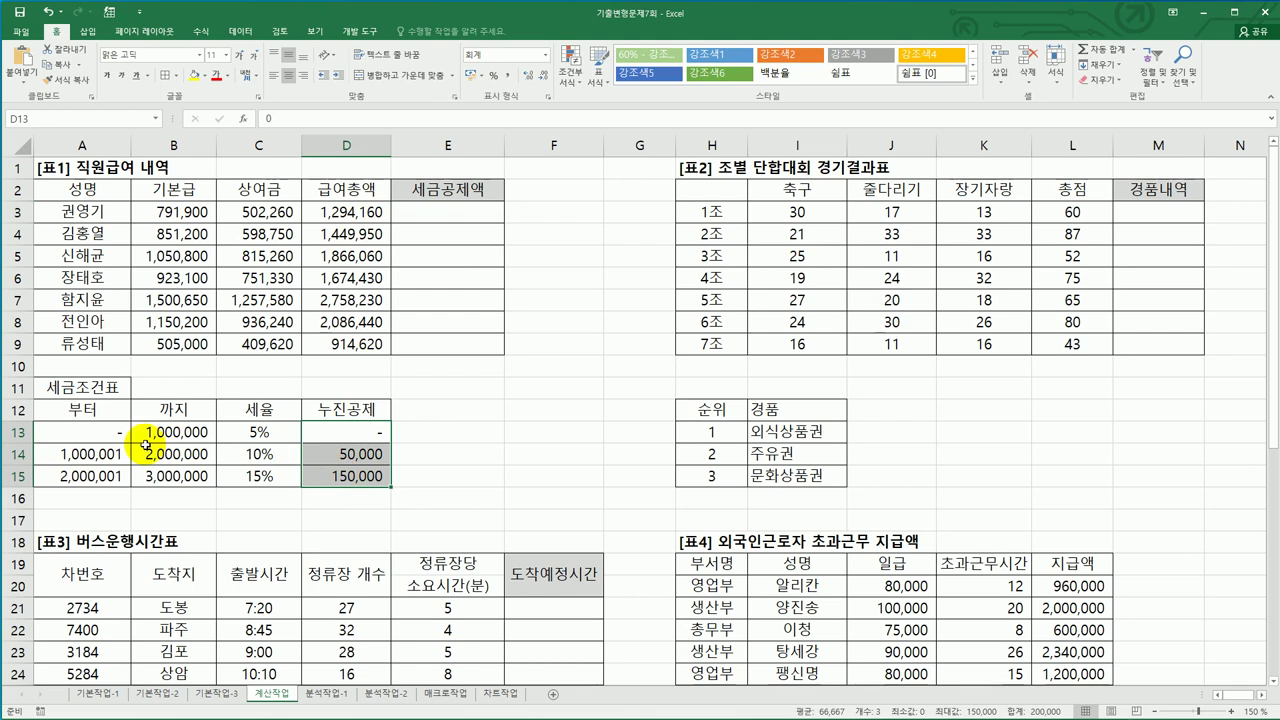
{"action": "left_click_drag", "start_coordinate": [362, 213], "coordinate": [354, 344]}
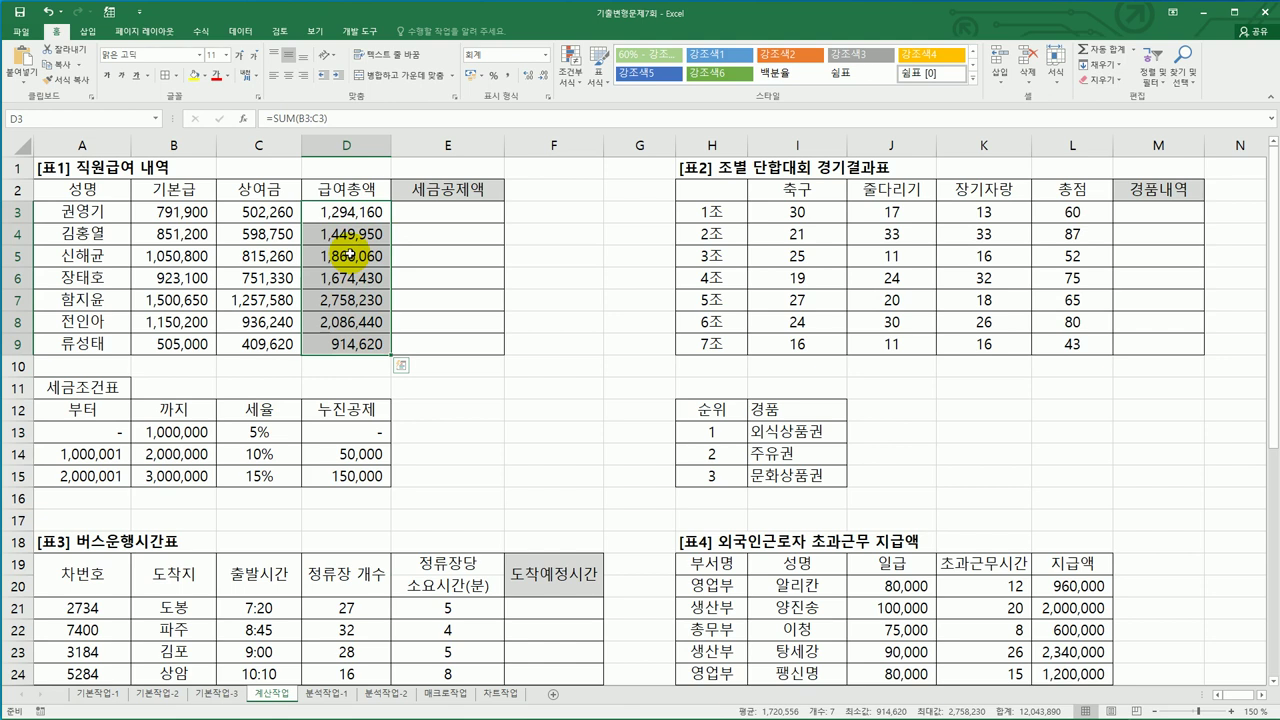
{"action": "left_click", "coordinate": [347, 213]}
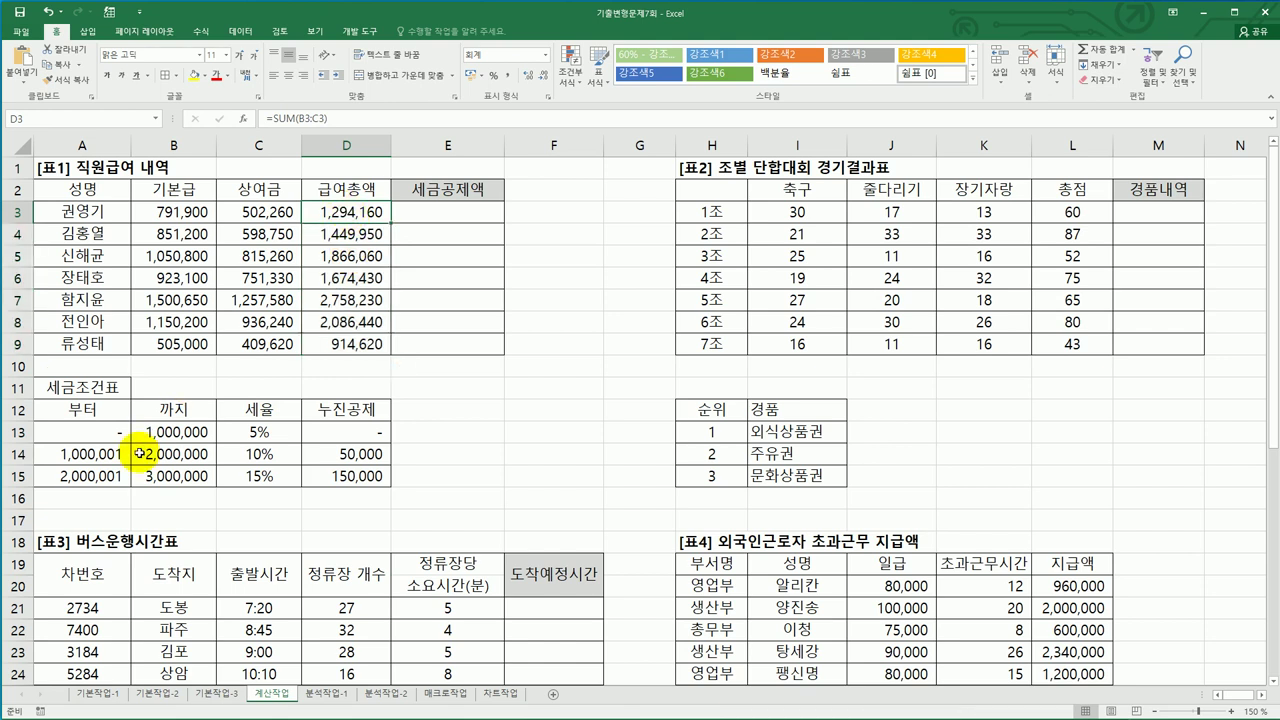
{"action": "left_click_drag", "start_coordinate": [86, 410], "coordinate": [364, 480]}
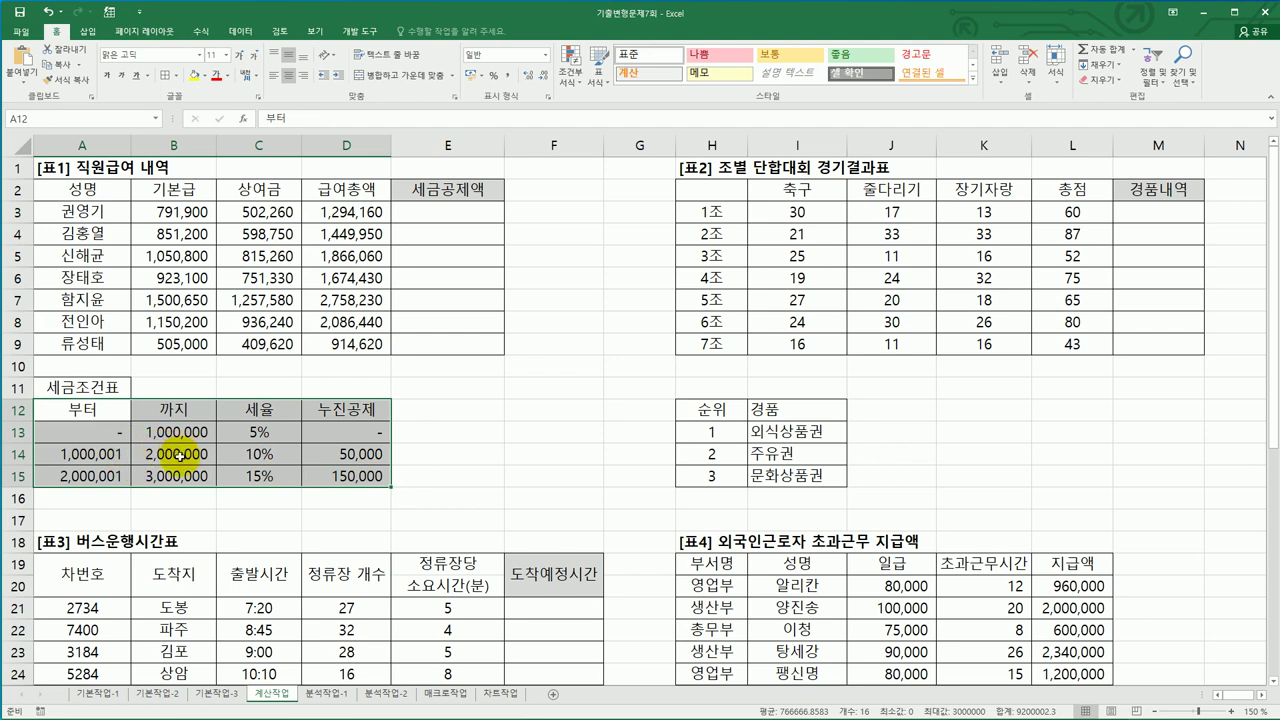
{"action": "left_click", "coordinate": [187, 433]}
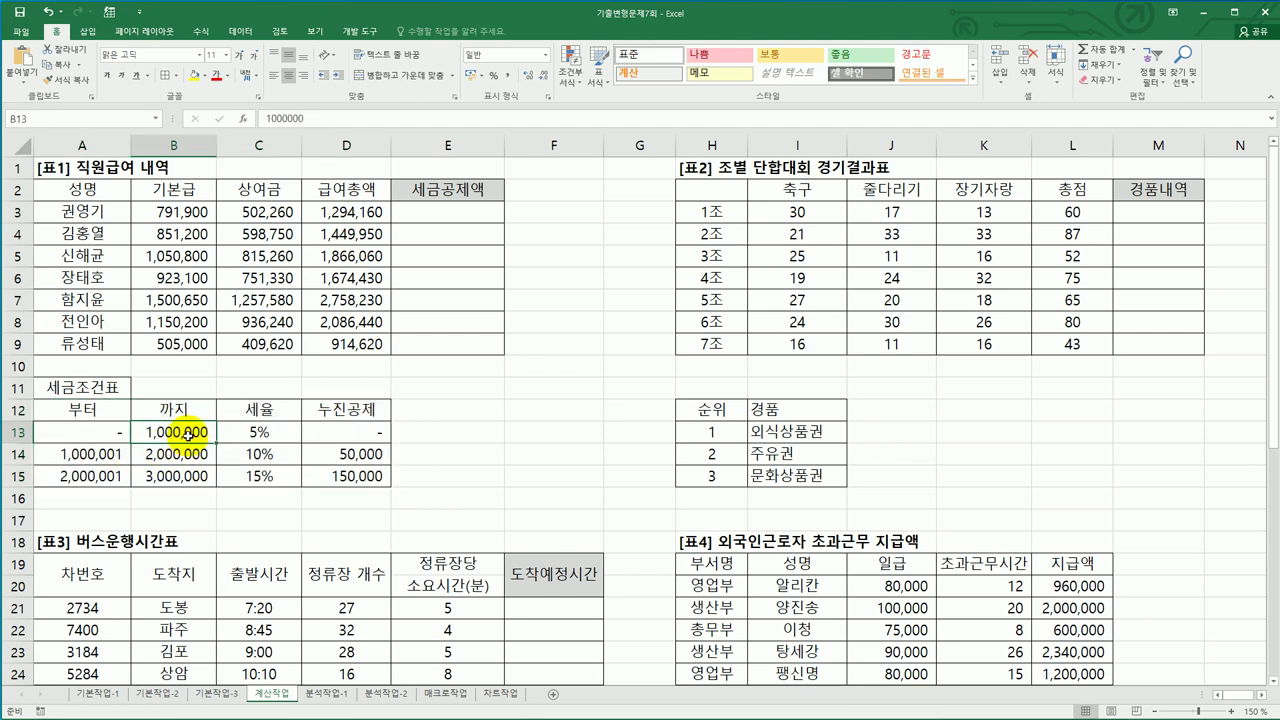
{"action": "left_click_drag", "start_coordinate": [277, 430], "coordinate": [277, 477]}
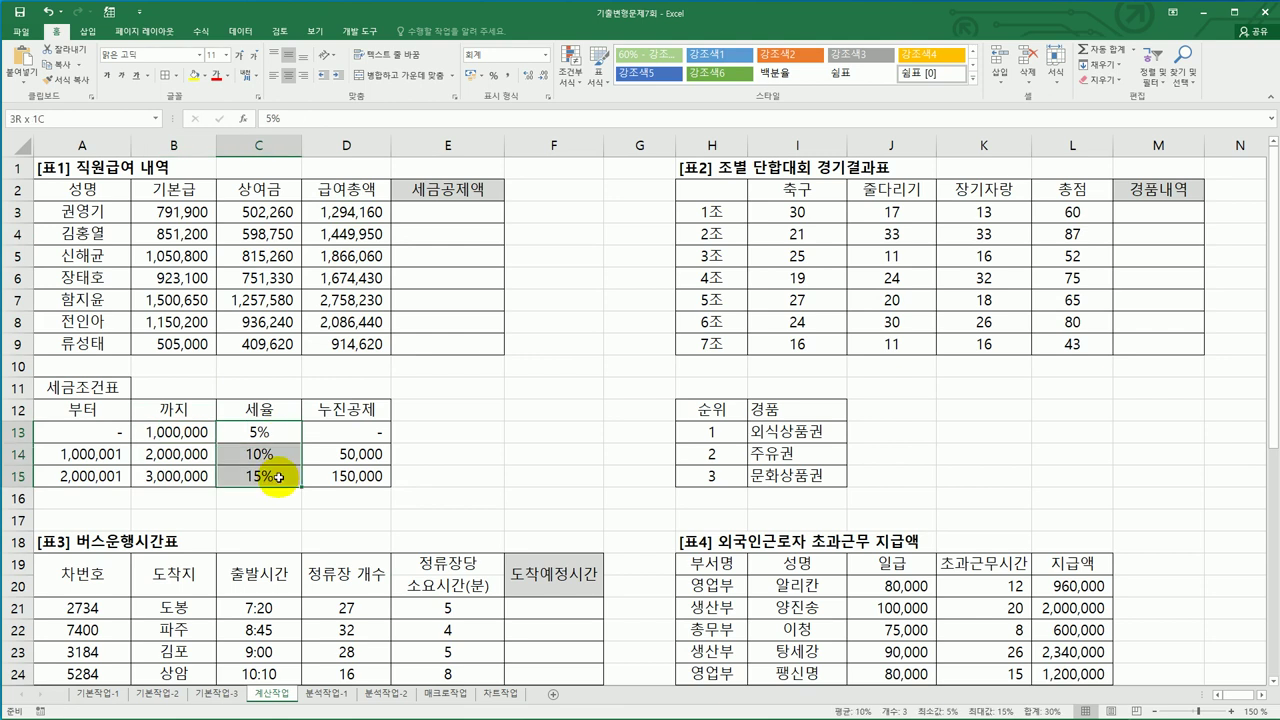
{"action": "left_click_drag", "start_coordinate": [346, 432], "coordinate": [348, 479]}
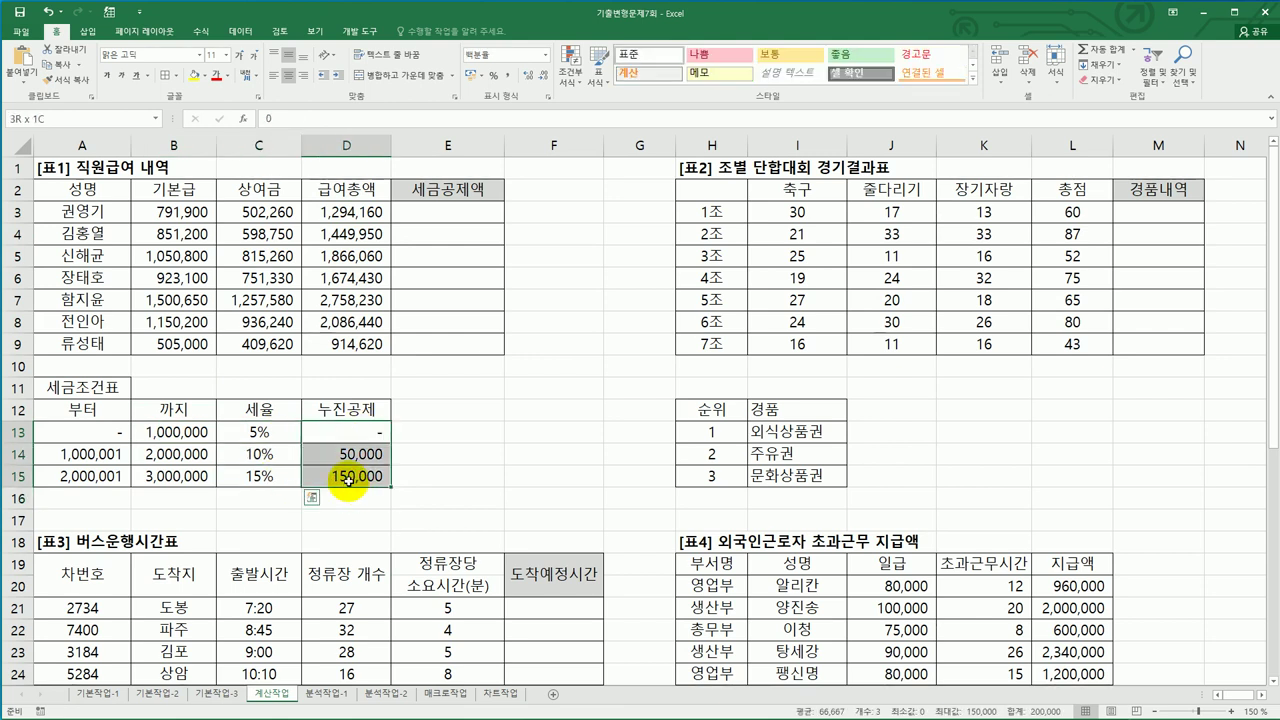
{"action": "left_click_drag", "start_coordinate": [50, 430], "coordinate": [338, 476]}
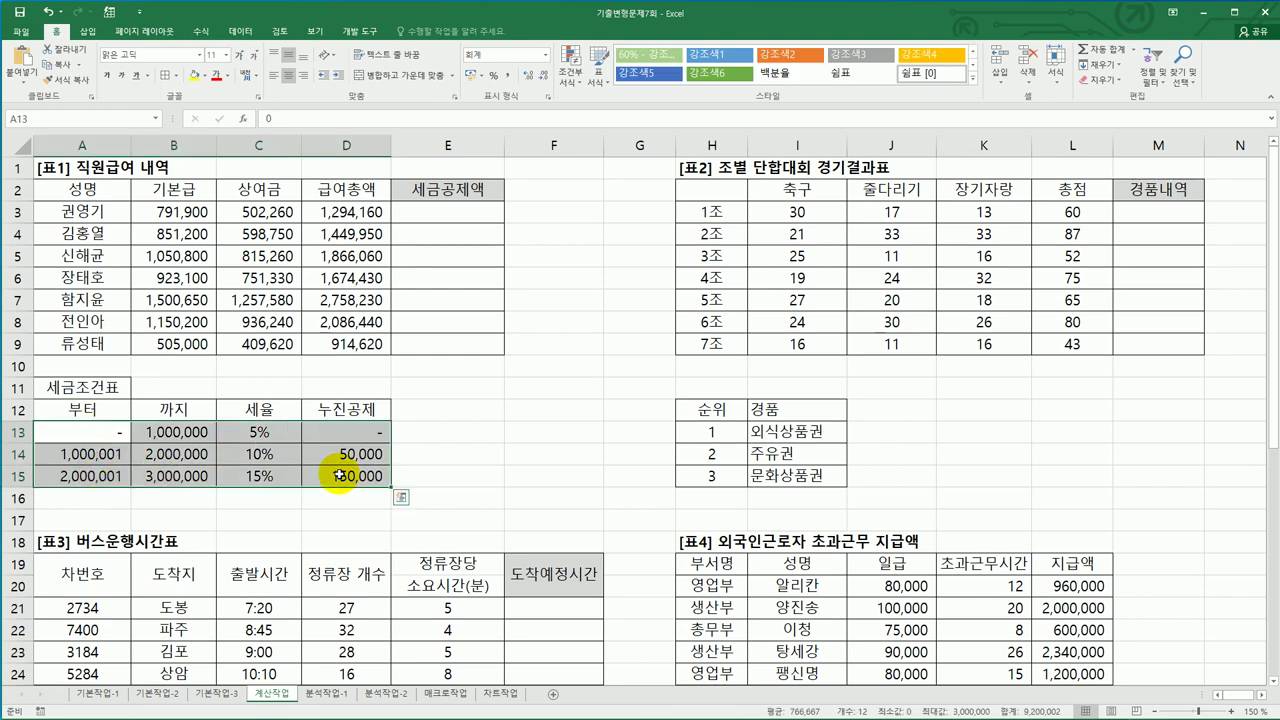
Start the 세금공제액 formula in E3 of [표1], multiplying D3 by a VLOOKUP function
{"action": "left_click", "coordinate": [445, 214]}
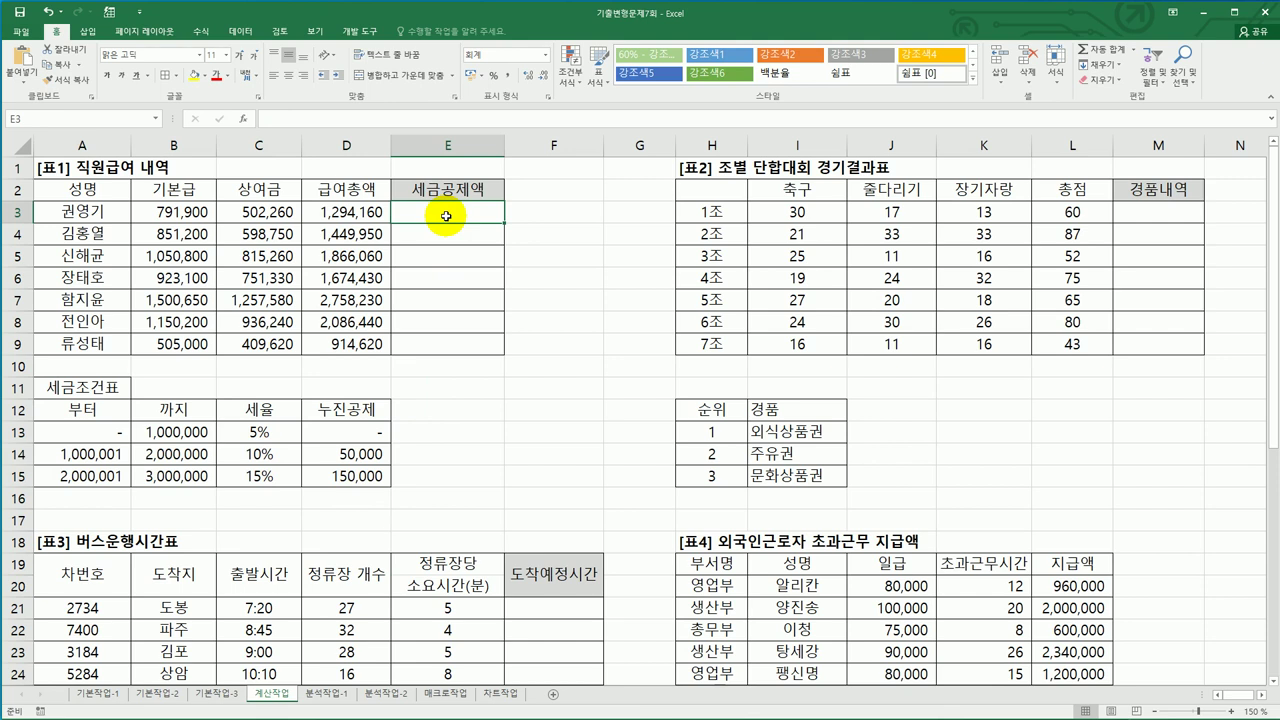
{"action": "type", "text": "="}
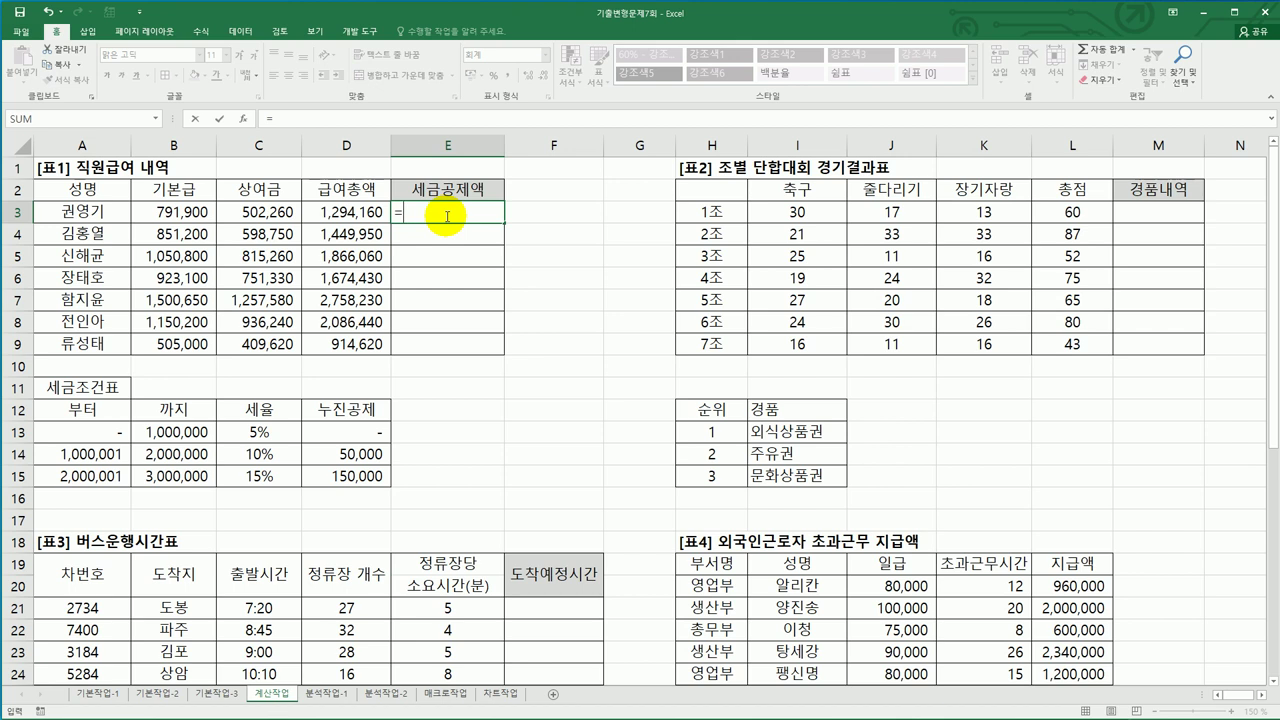
{"action": "left_click", "coordinate": [357, 213]}
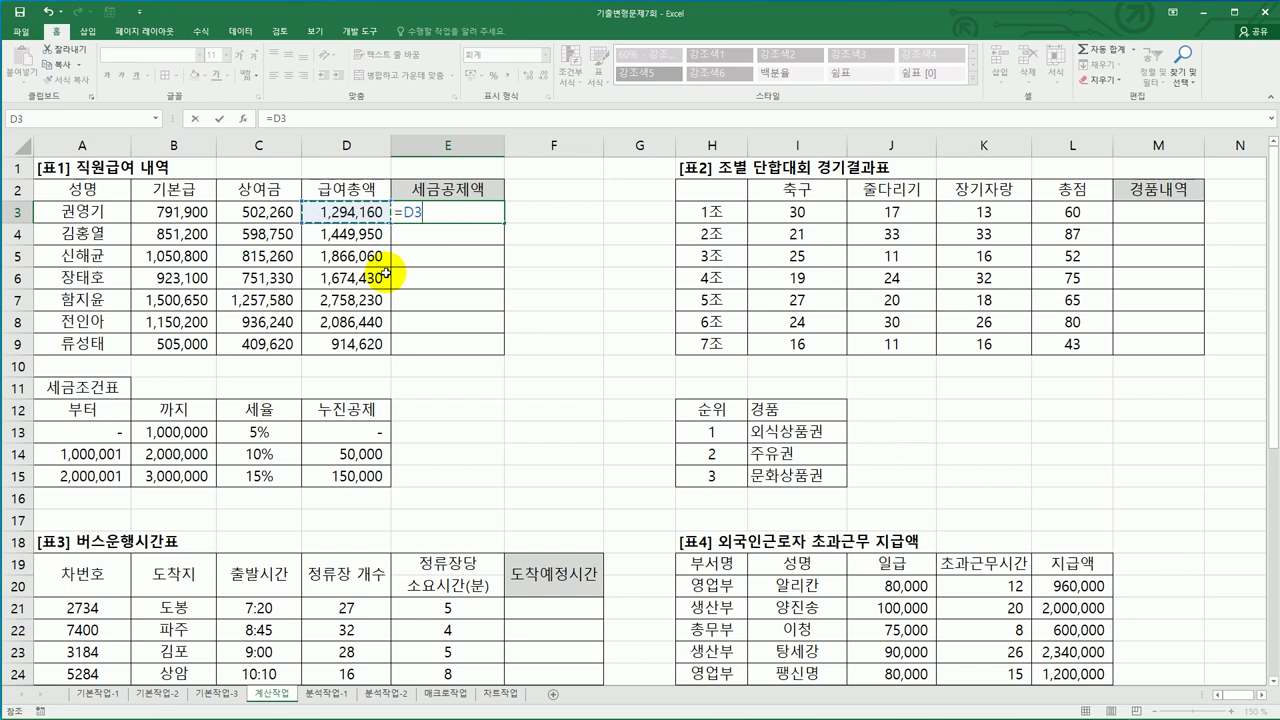
{"action": "type", "text": "*"}
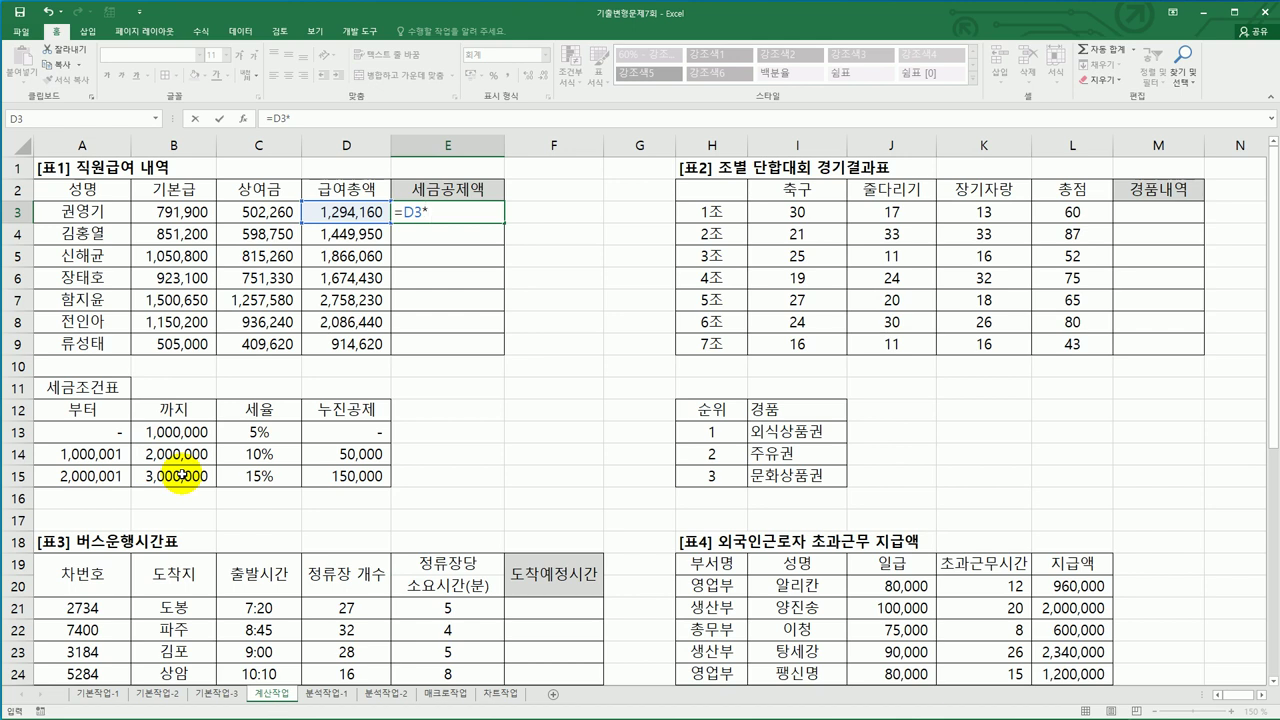
{"action": "type", "text": "vl"}
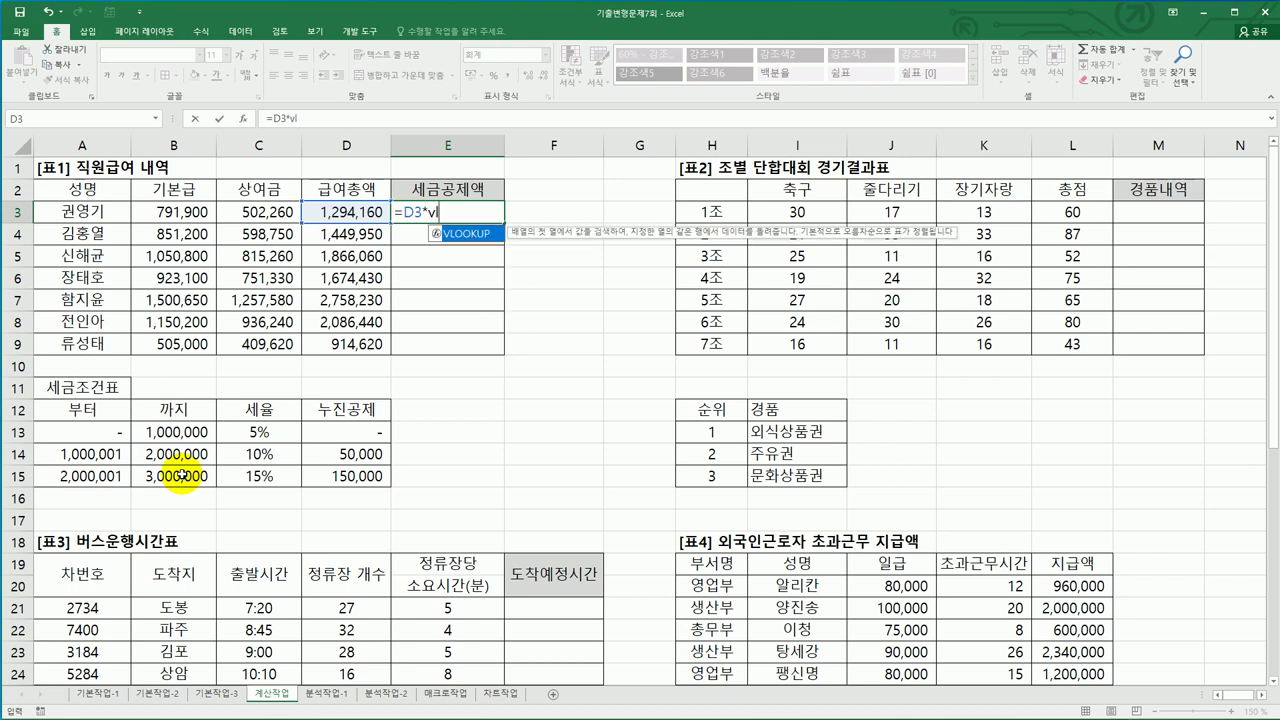
{"action": "double_click", "coordinate": [462, 232]}
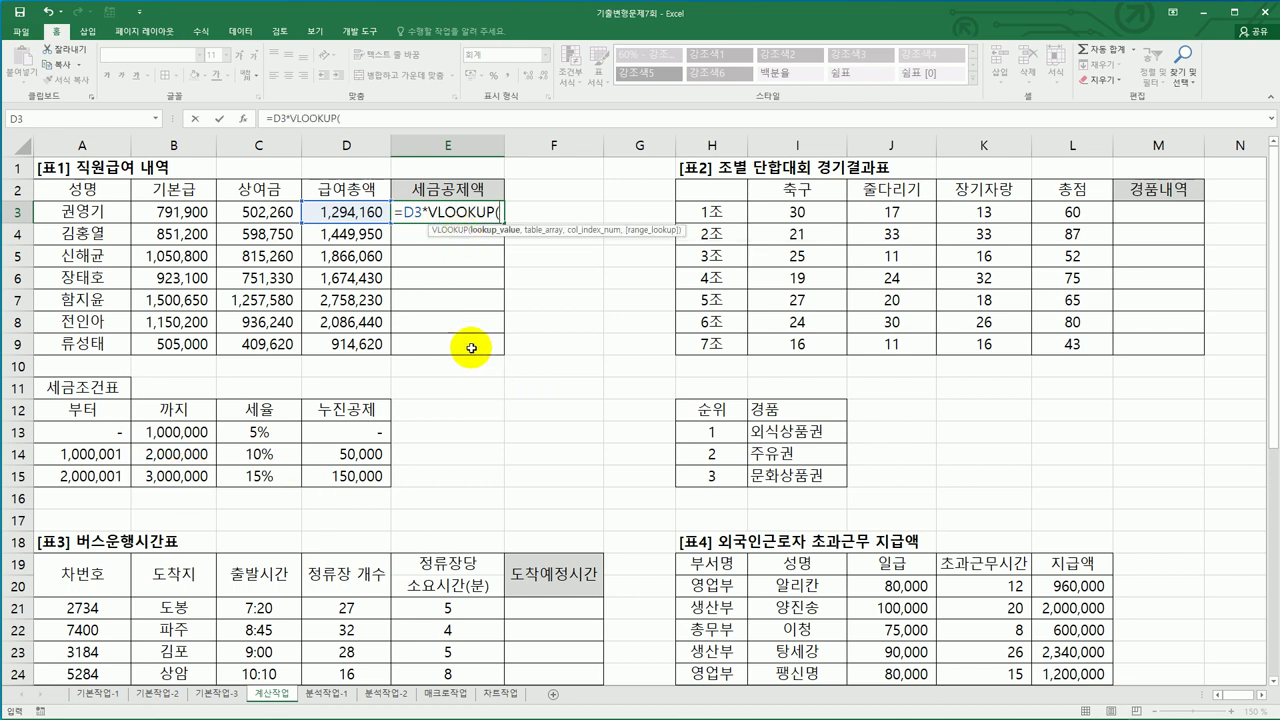
Complete the VLOOKUP with D3, absolute range $A$13:$D$15, column 3 and TRUE, and fill the formula down to E9
{"action": "left_click", "coordinate": [355, 214]}
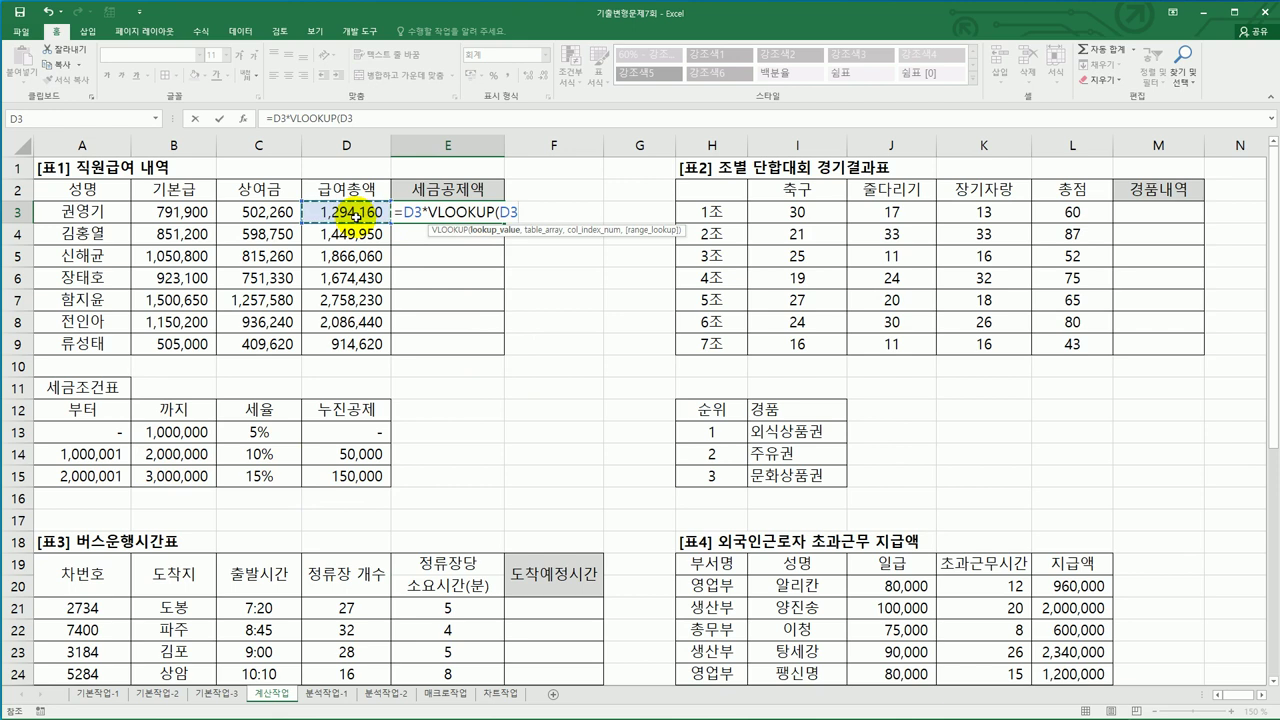
{"action": "type", "text": ","}
{"action": "left_click_drag", "start_coordinate": [60, 430], "coordinate": [323, 472]}
{"action": "key", "text": "F4"}
{"action": "type", "text": ",3"}
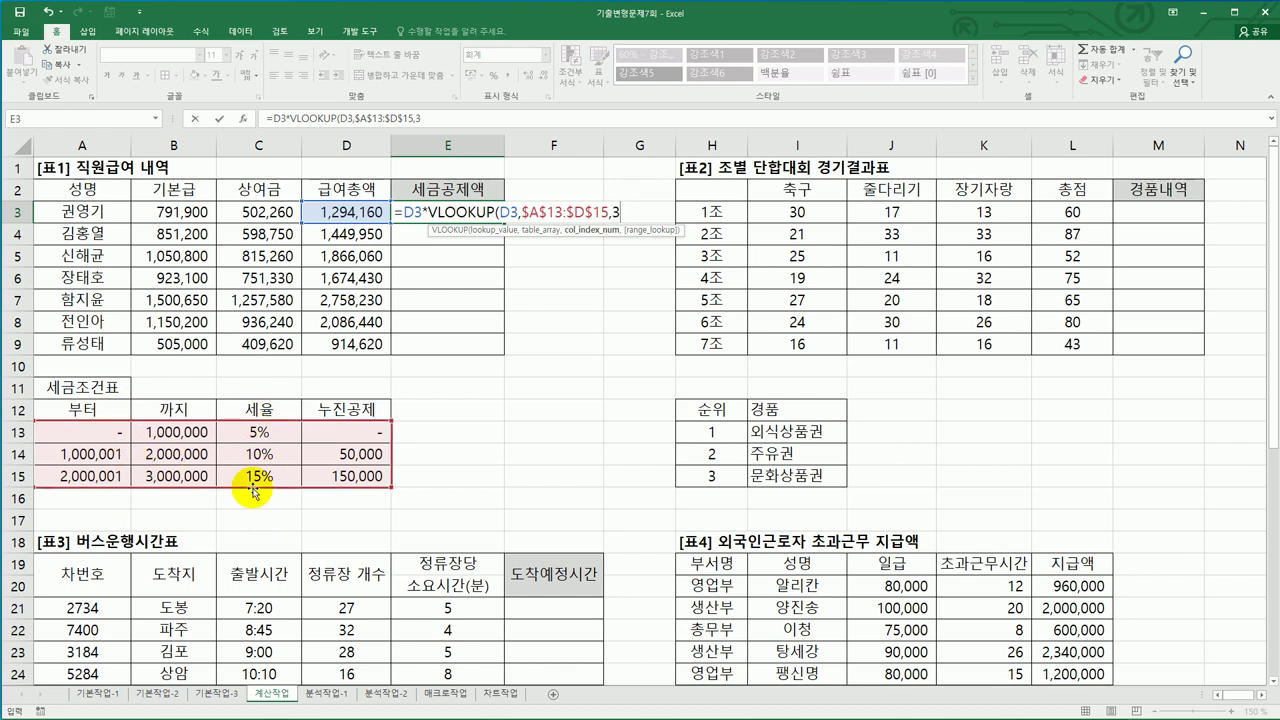
{"action": "type", "text": ","}
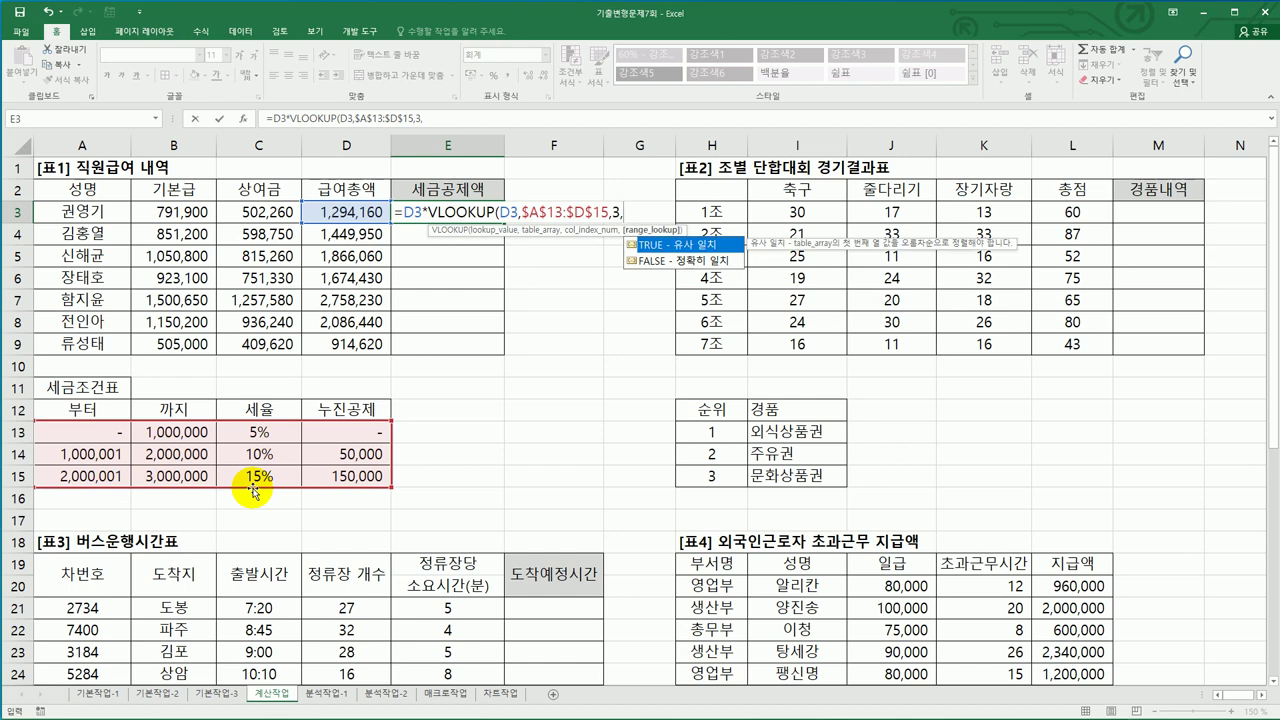
{"action": "double_click", "coordinate": [680, 244]}
{"action": "type", "text": ")"}
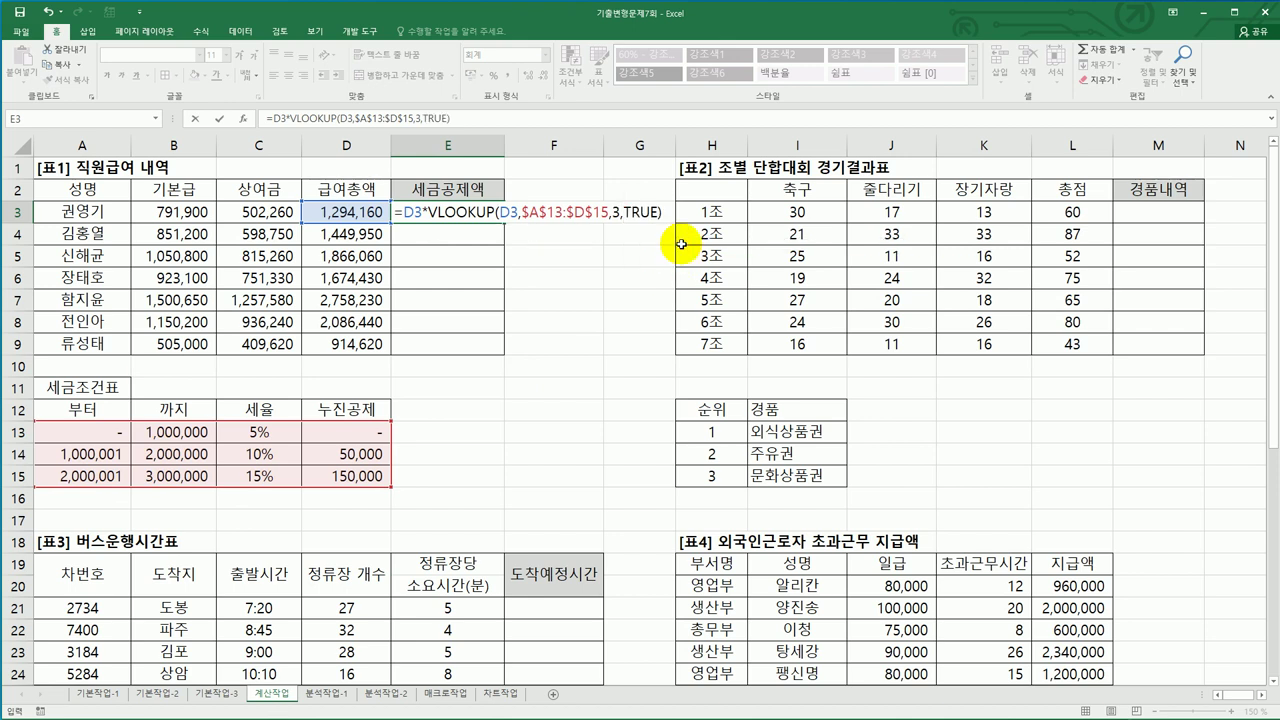
{"action": "key", "text": "Return"}
{"action": "left_click", "coordinate": [497, 213]}
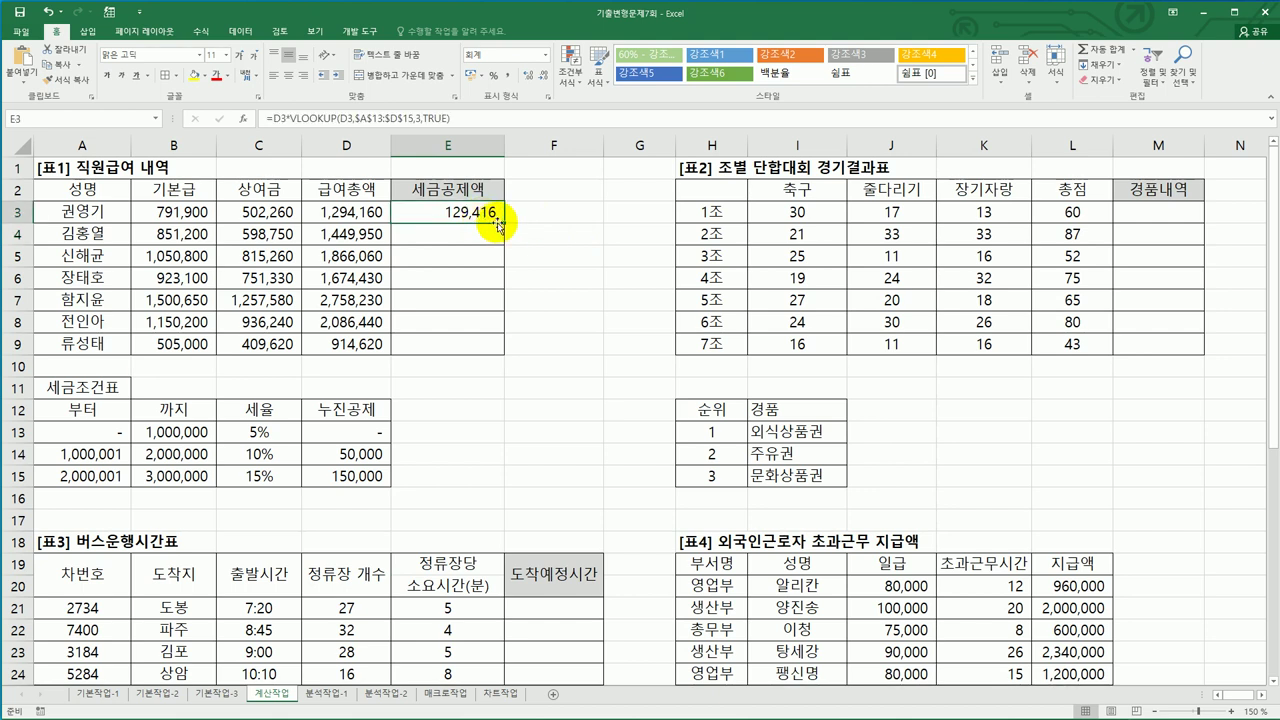
{"action": "left_click_drag", "start_coordinate": [497, 214], "coordinate": [491, 359]}
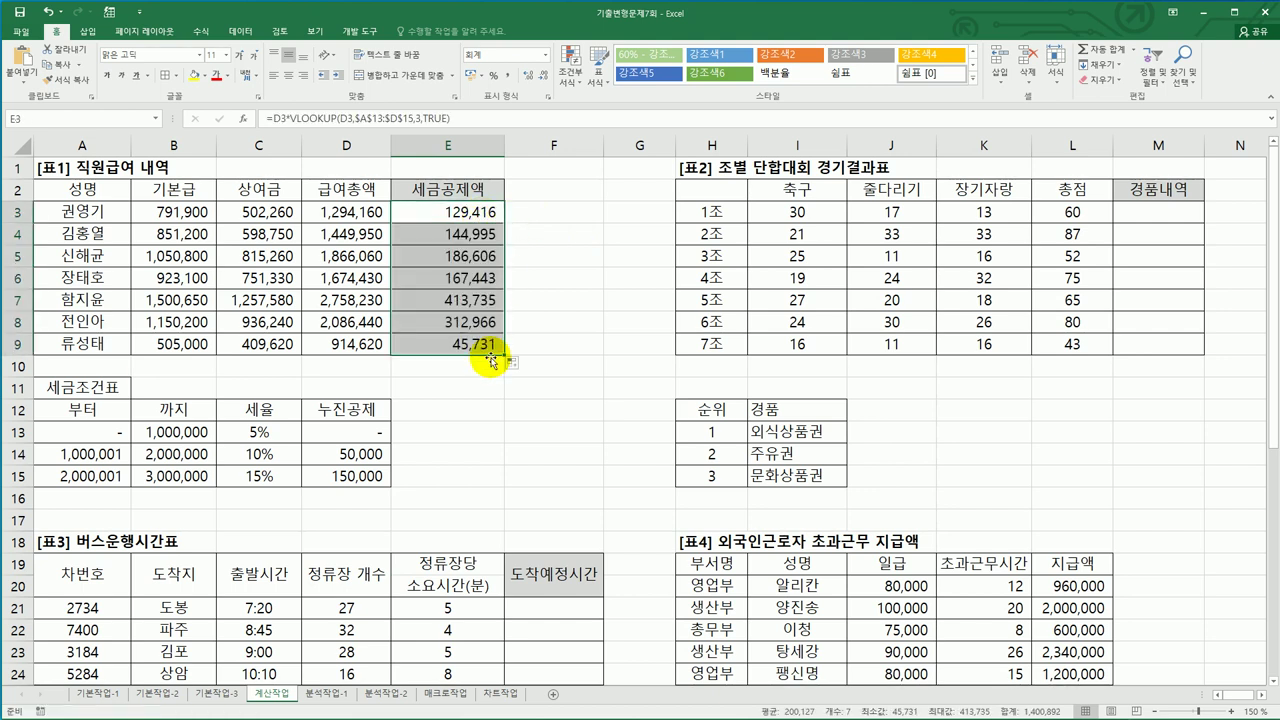
Extend the E3 formula by subtracting a second VLOOKUP that uses D3 as its lookup value
{"action": "left_click", "coordinate": [486, 213]}
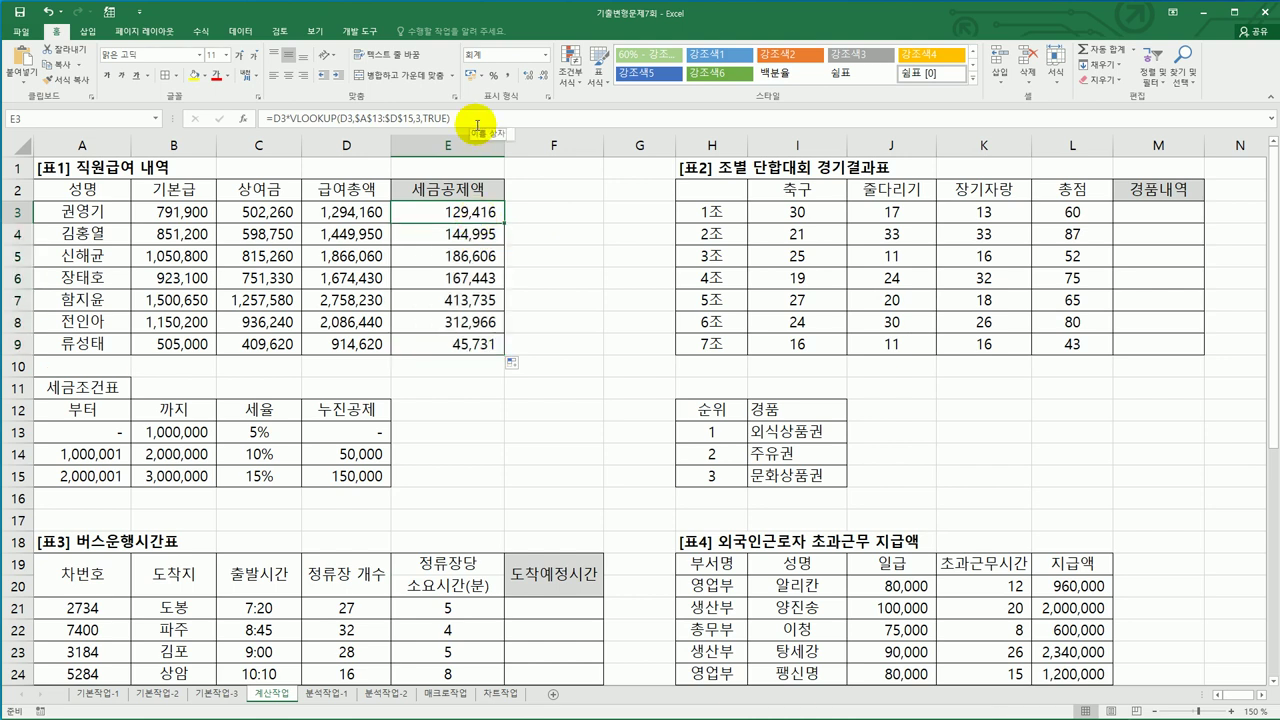
{"action": "double_click", "coordinate": [500, 213]}
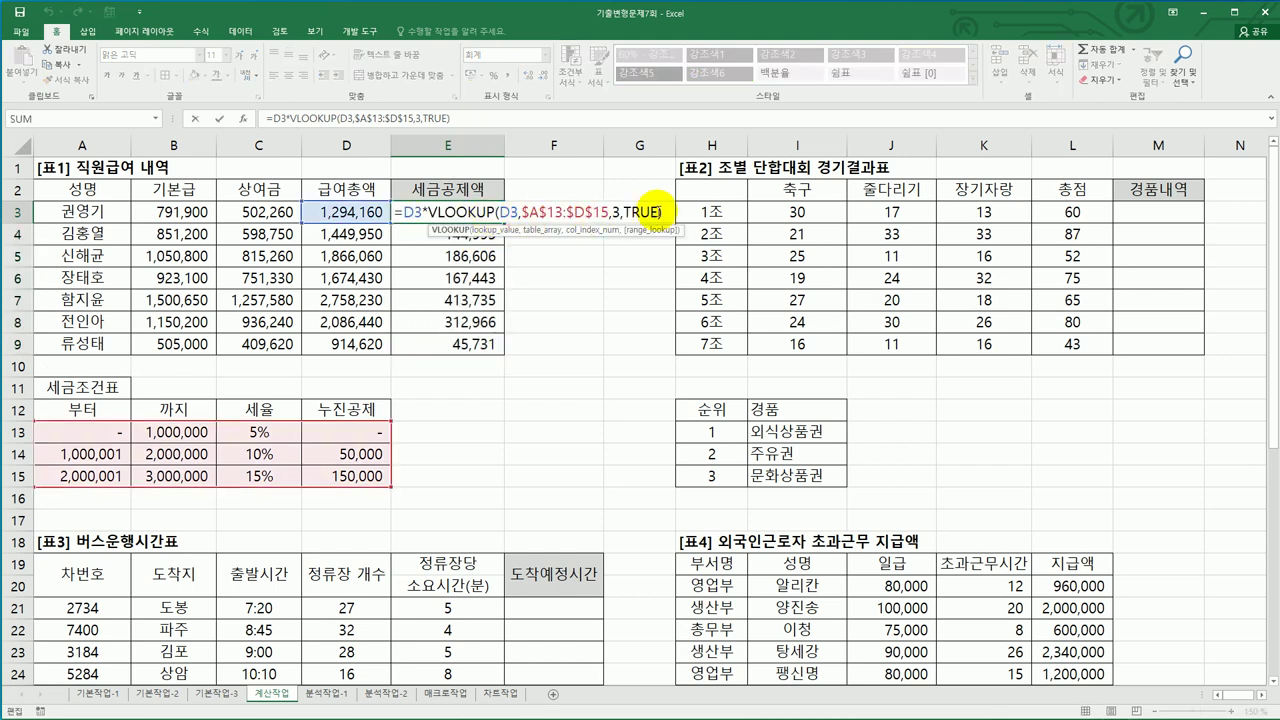
{"action": "left_click", "coordinate": [660, 211]}
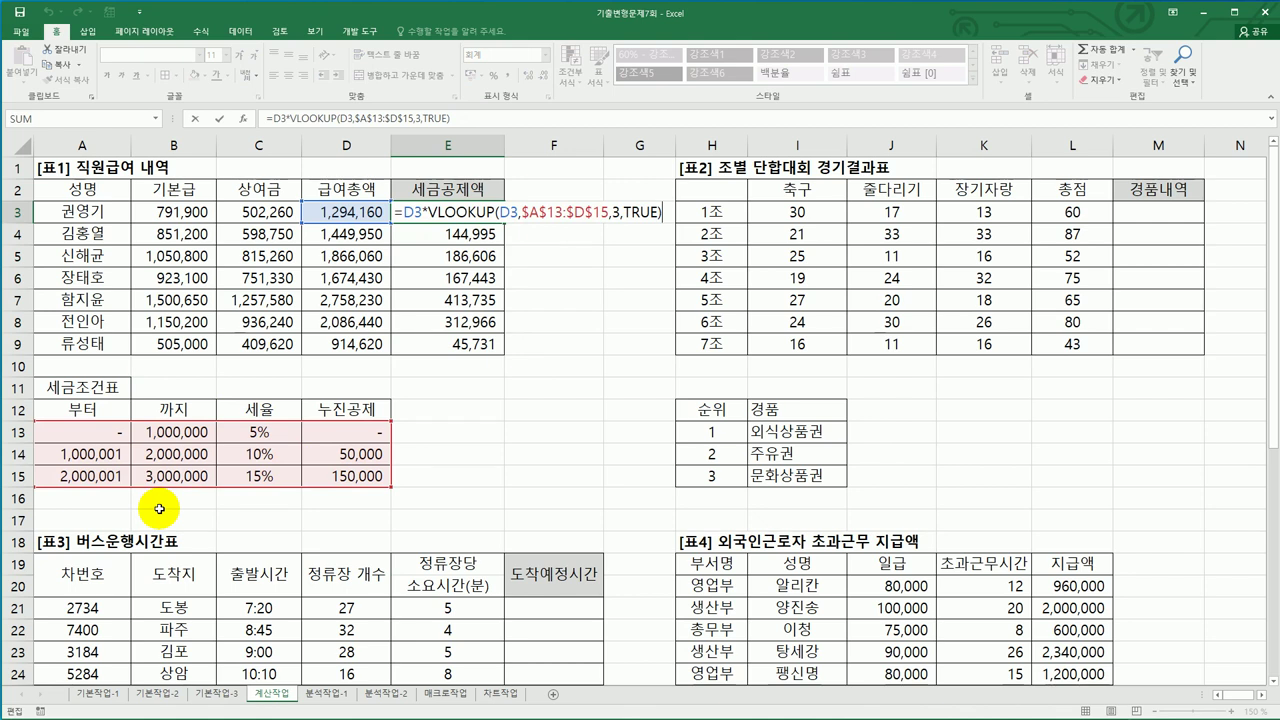
{"action": "type", "text": "-vl"}
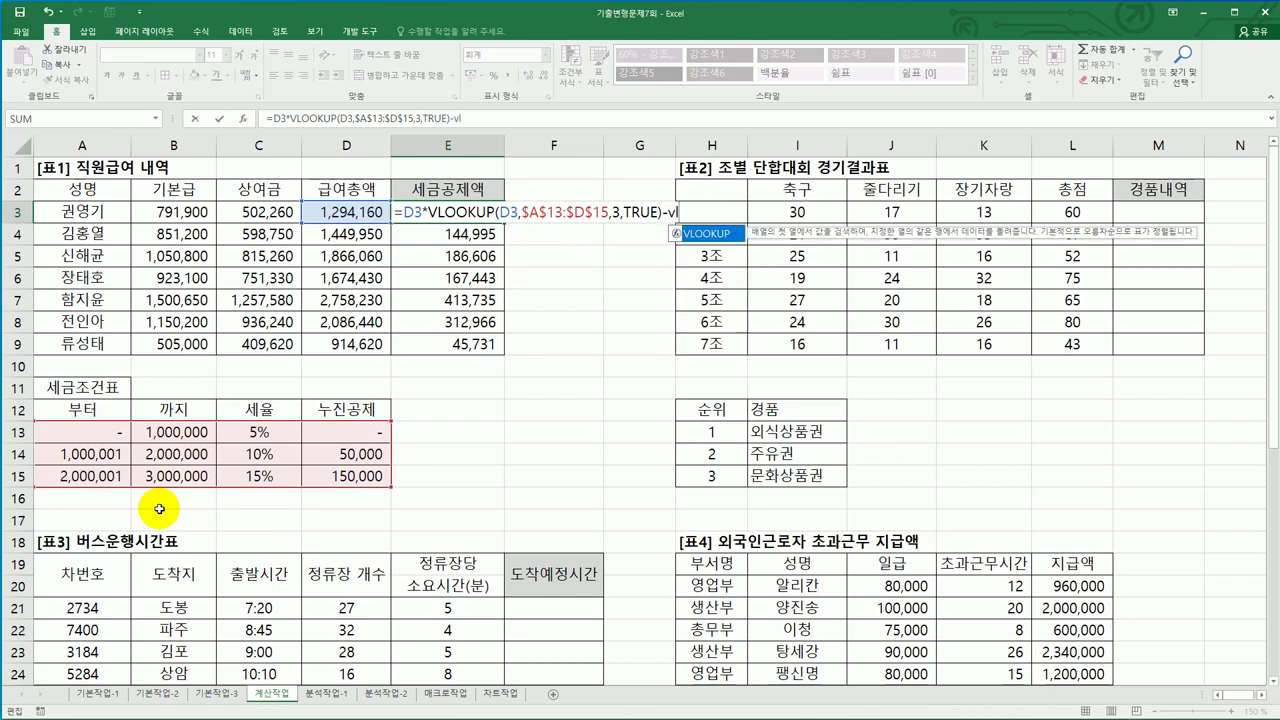
{"action": "double_click", "coordinate": [697, 234]}
{"action": "left_click", "coordinate": [345, 212]}
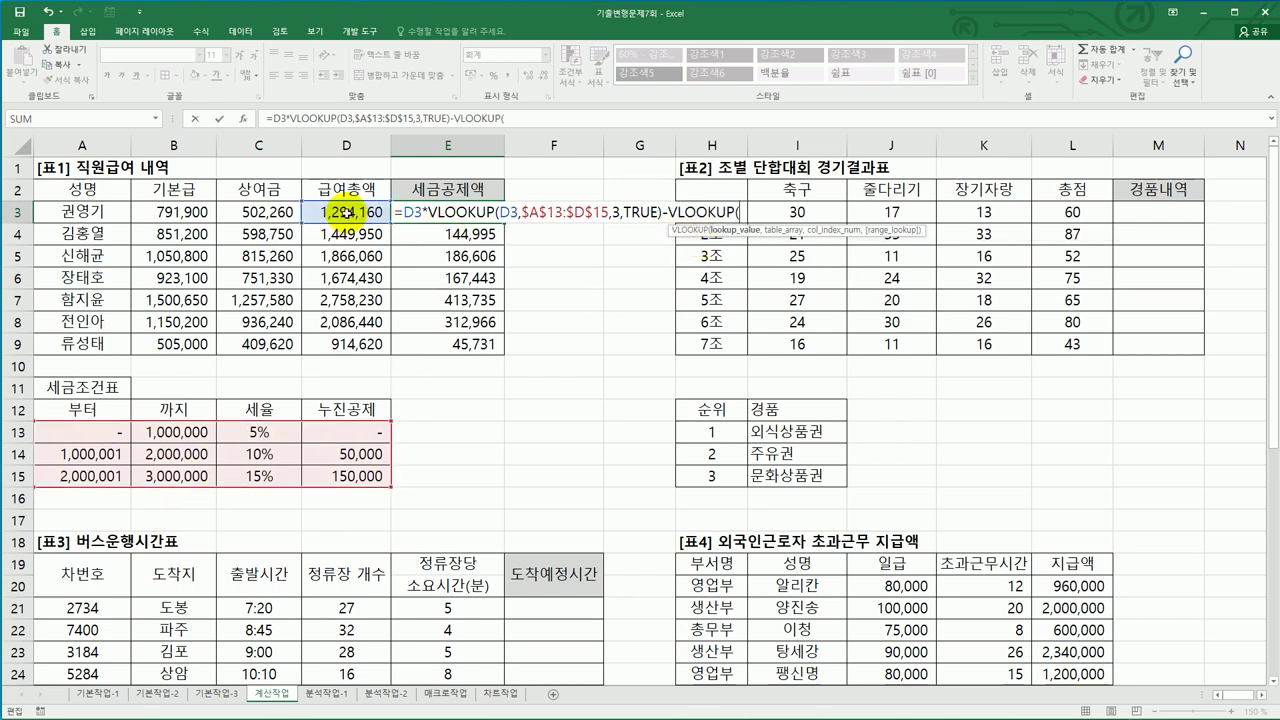
{"action": "type", "text": ","}
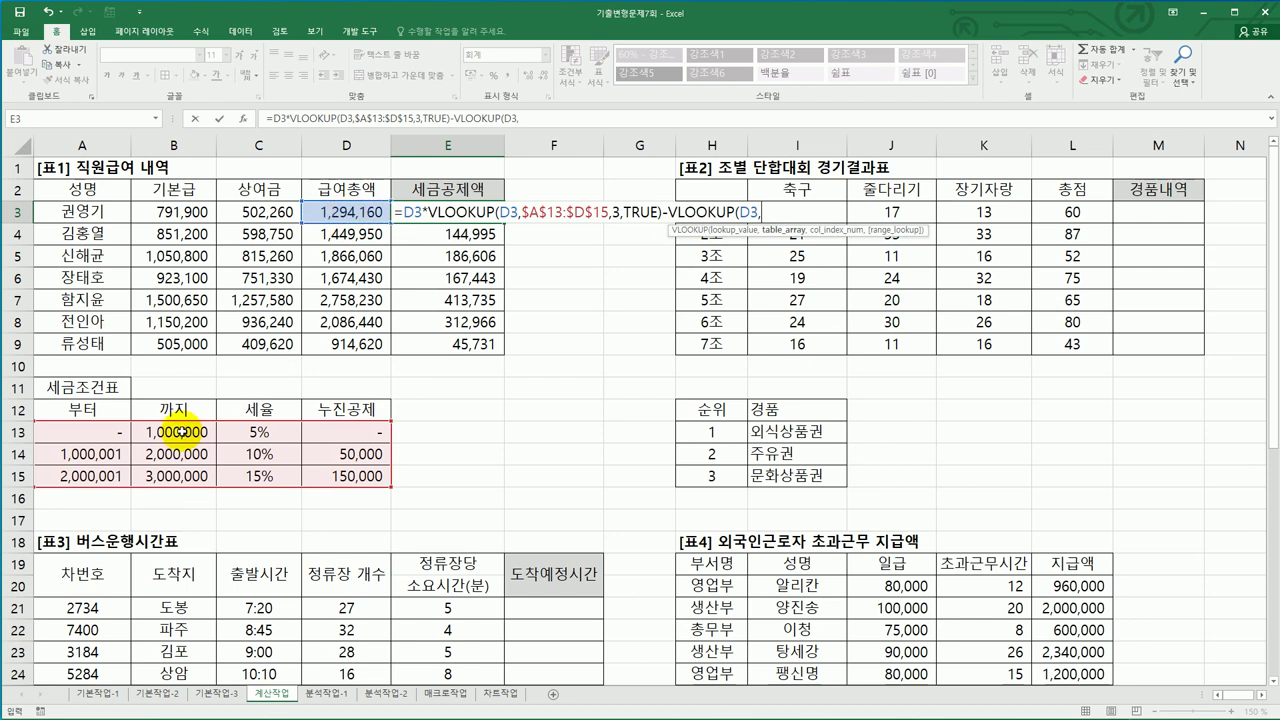
Complete the second VLOOKUP with absolute range $A$13:$D$15, column 4 and TRUE, and fill the E3 formula down to E9
{"action": "left_click_drag", "start_coordinate": [108, 431], "coordinate": [317, 476]}
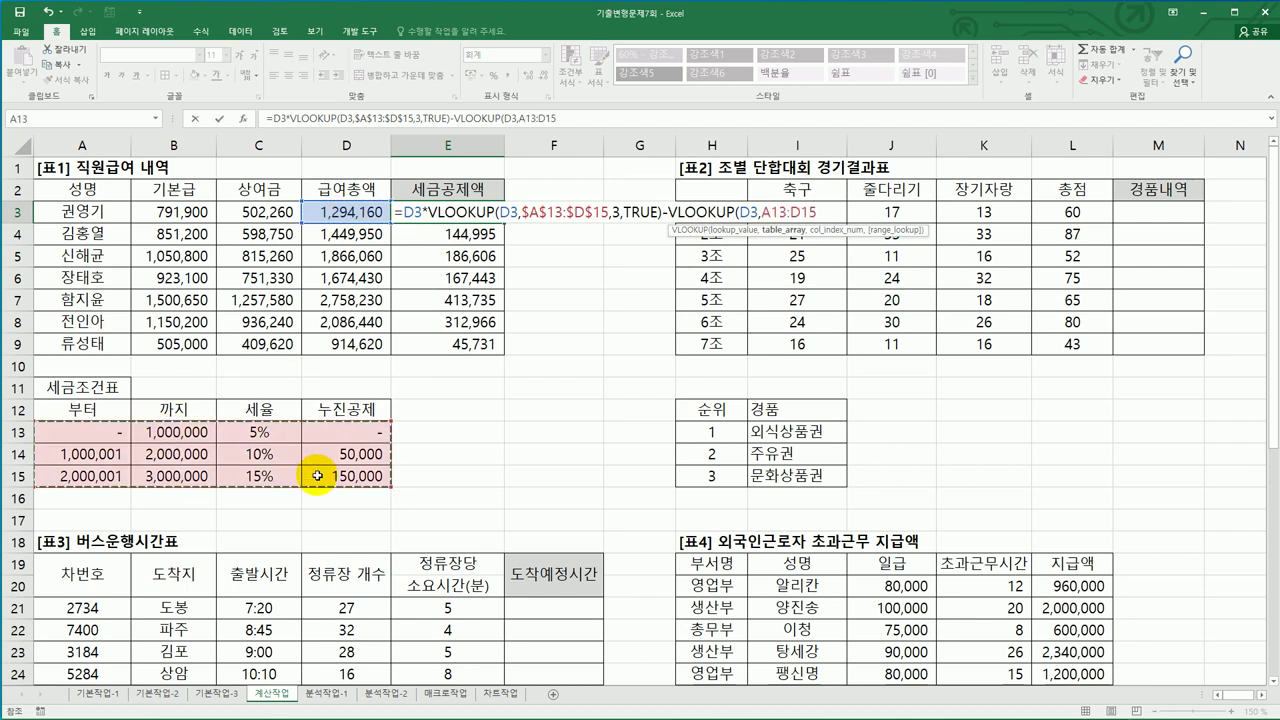
{"action": "key", "text": "F4"}
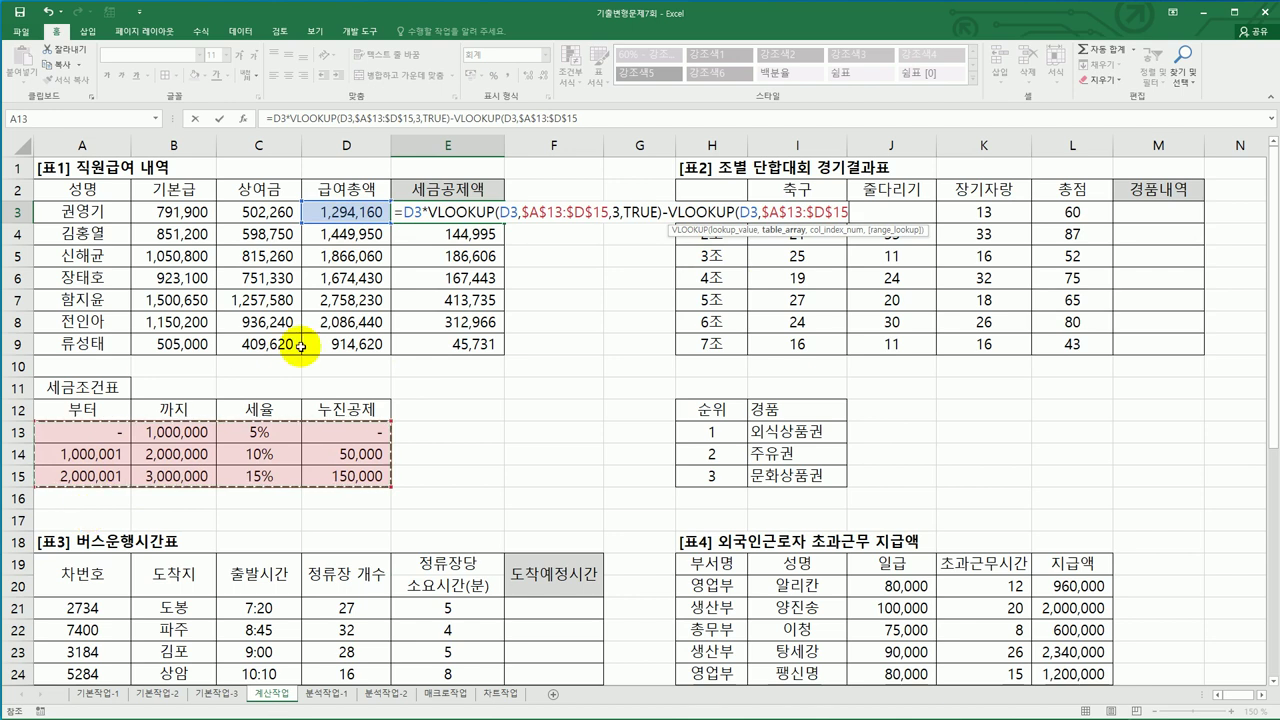
{"action": "type", "text": ","}
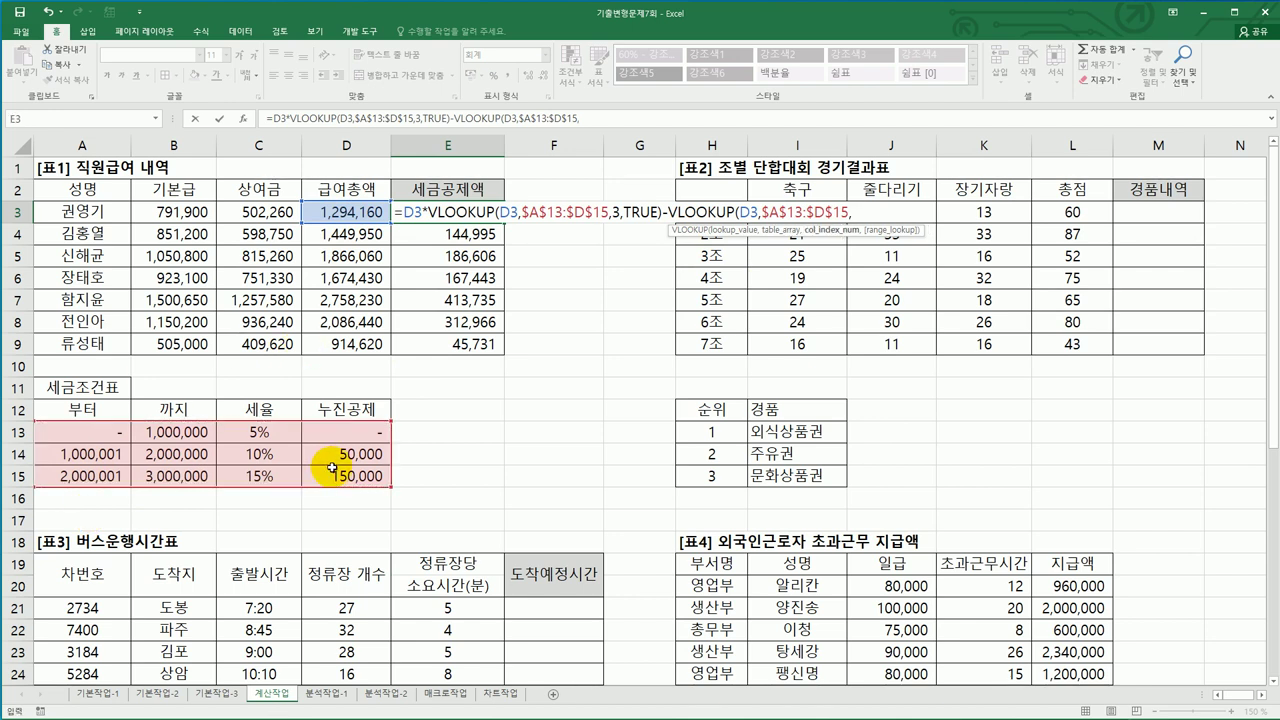
{"action": "type", "text": "4,"}
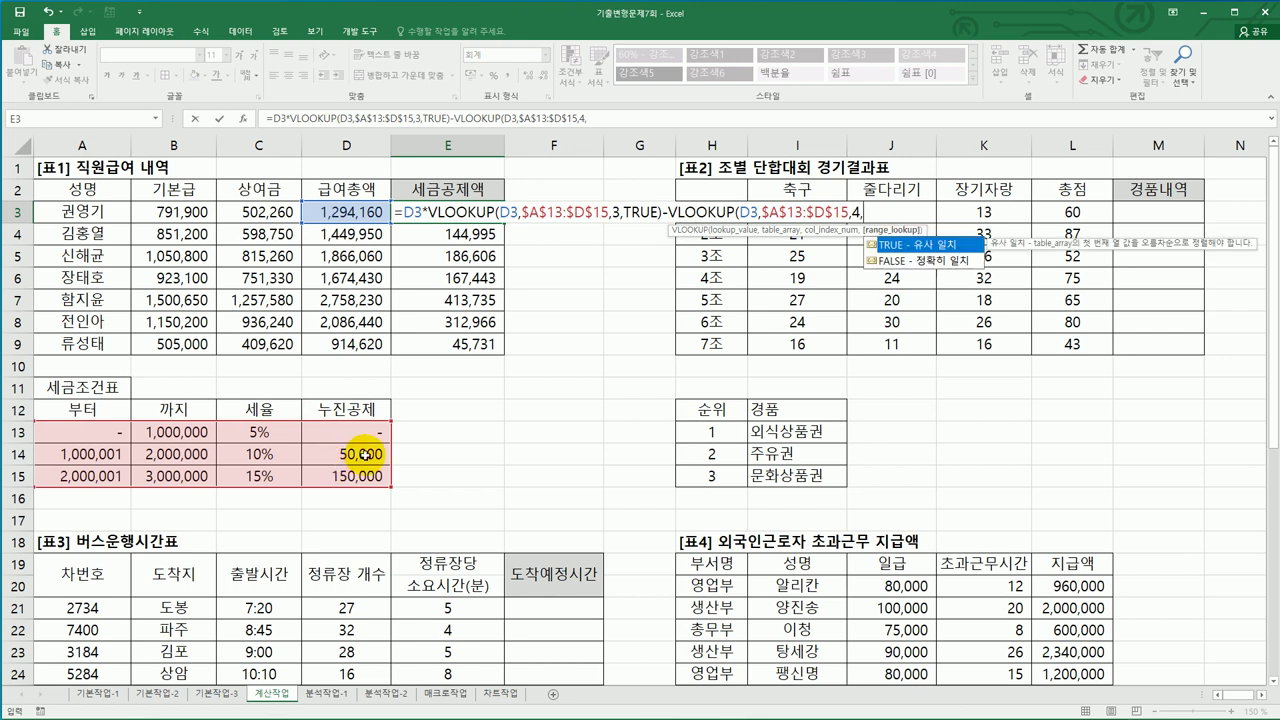
{"action": "double_click", "coordinate": [908, 245]}
{"action": "type", "text": ")"}
{"action": "key", "text": "Return"}
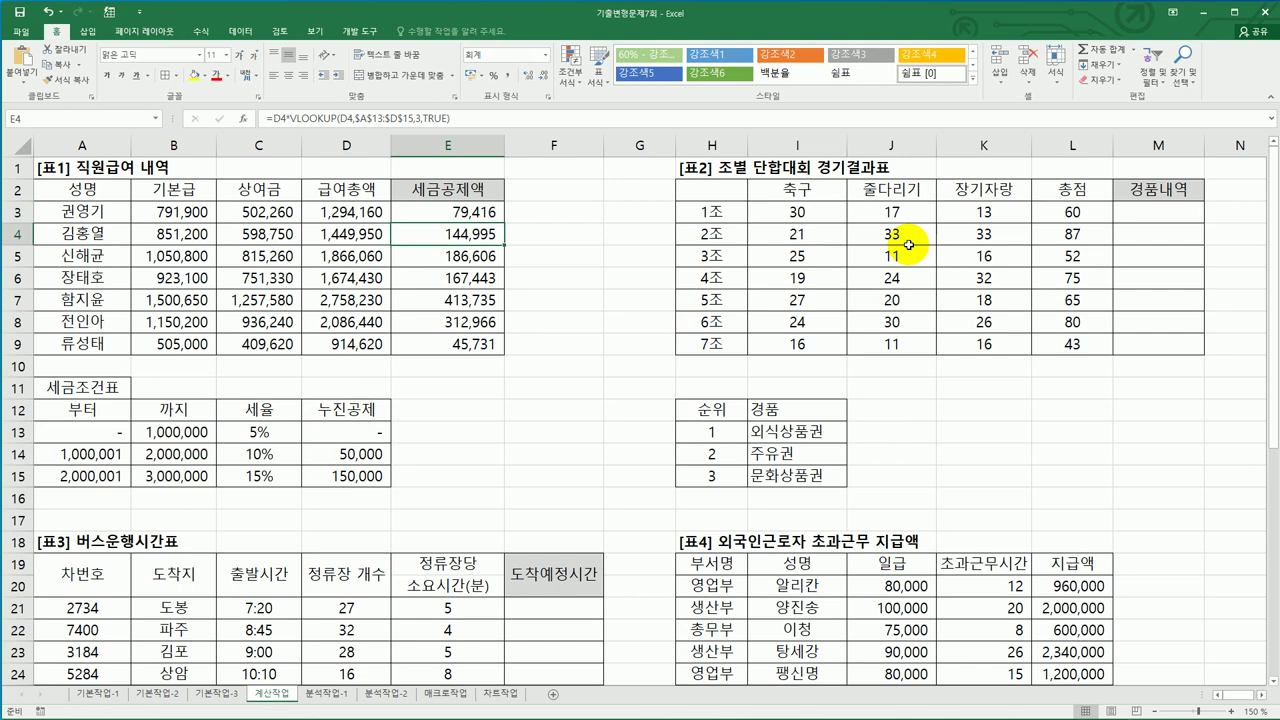
{"action": "key", "text": "Up"}
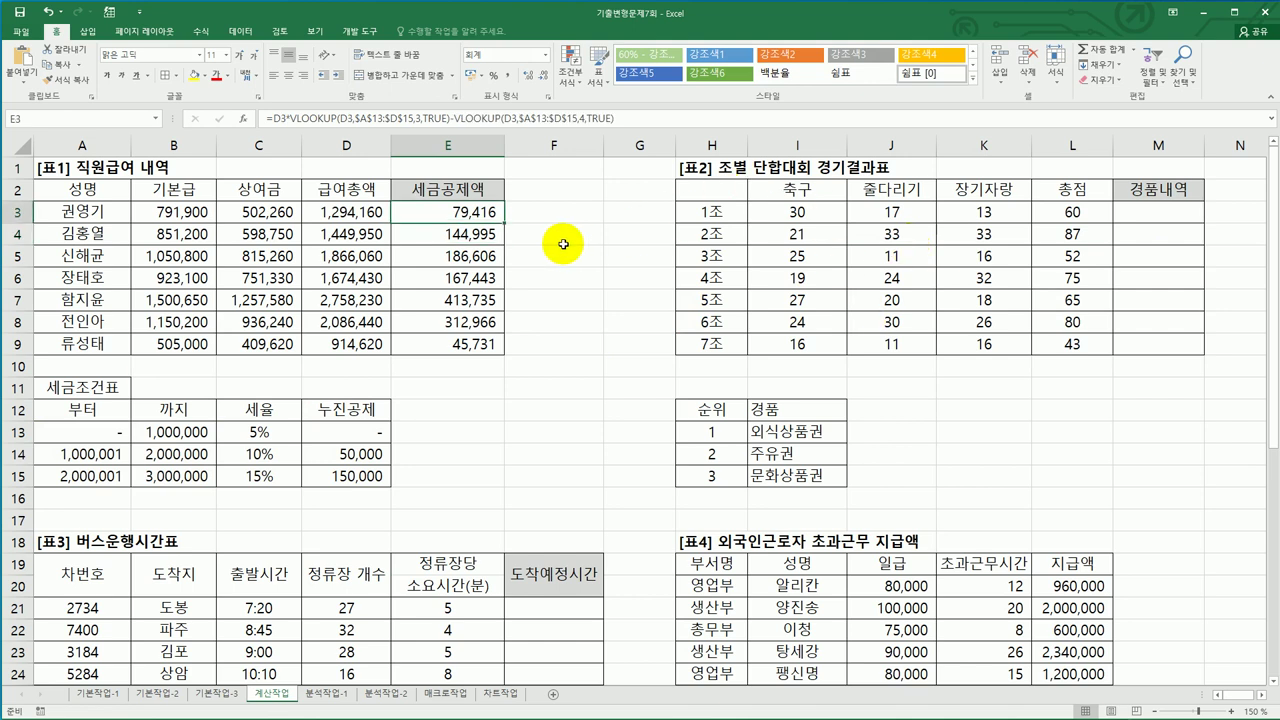
{"action": "left_click_drag", "start_coordinate": [504, 221], "coordinate": [497, 355]}
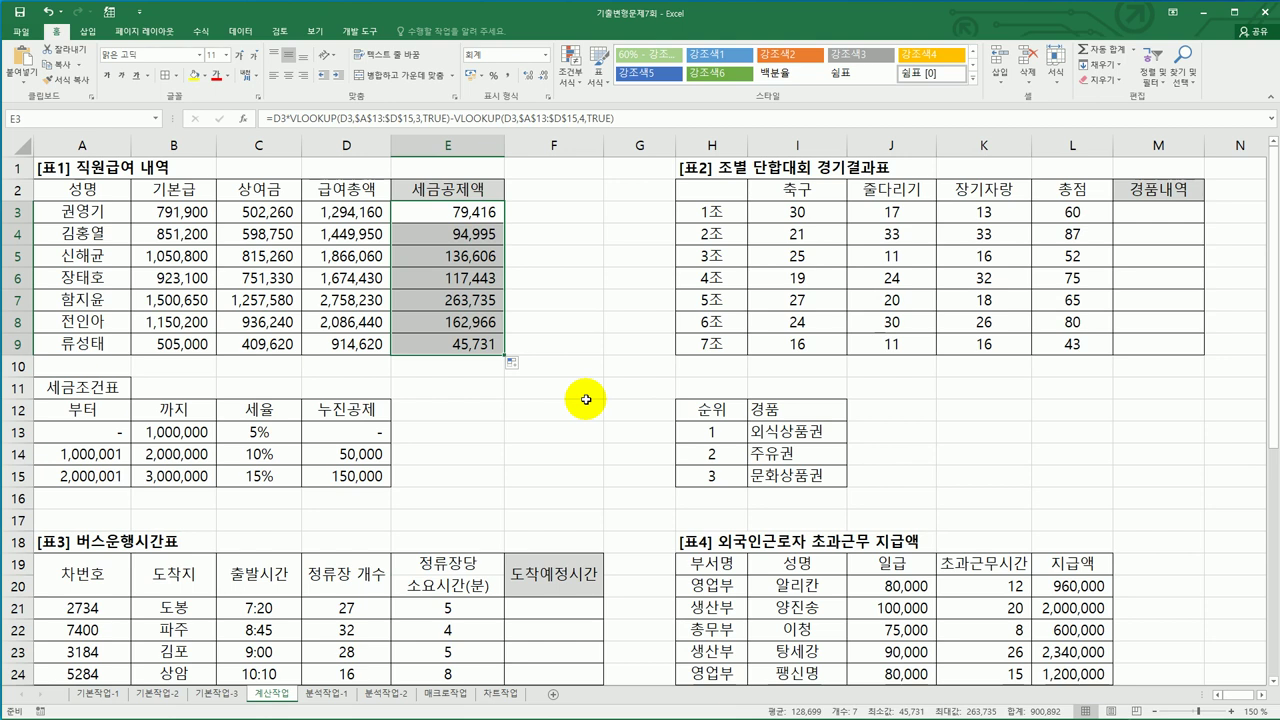
Wrap the whole E3 calculation in TRUNC with -1 as the number of digits and fill it down to E9
{"action": "left_click", "coordinate": [470, 213]}
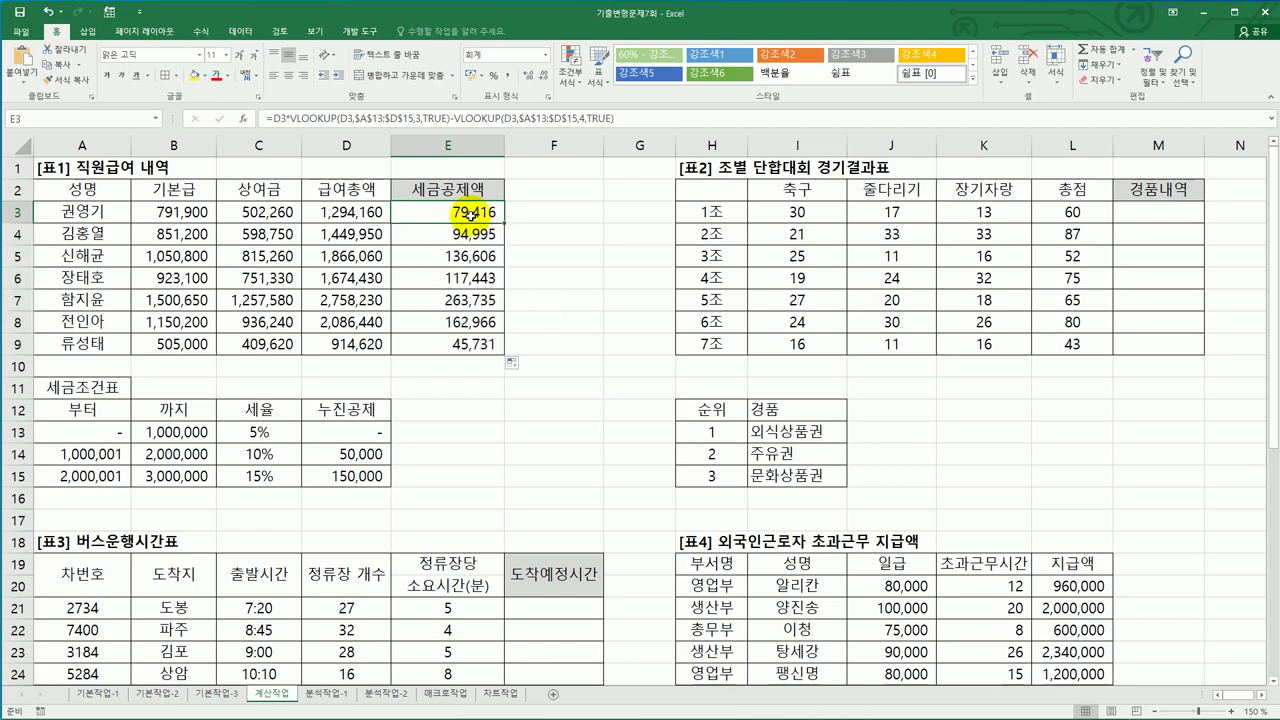
{"action": "double_click", "coordinate": [423, 214]}
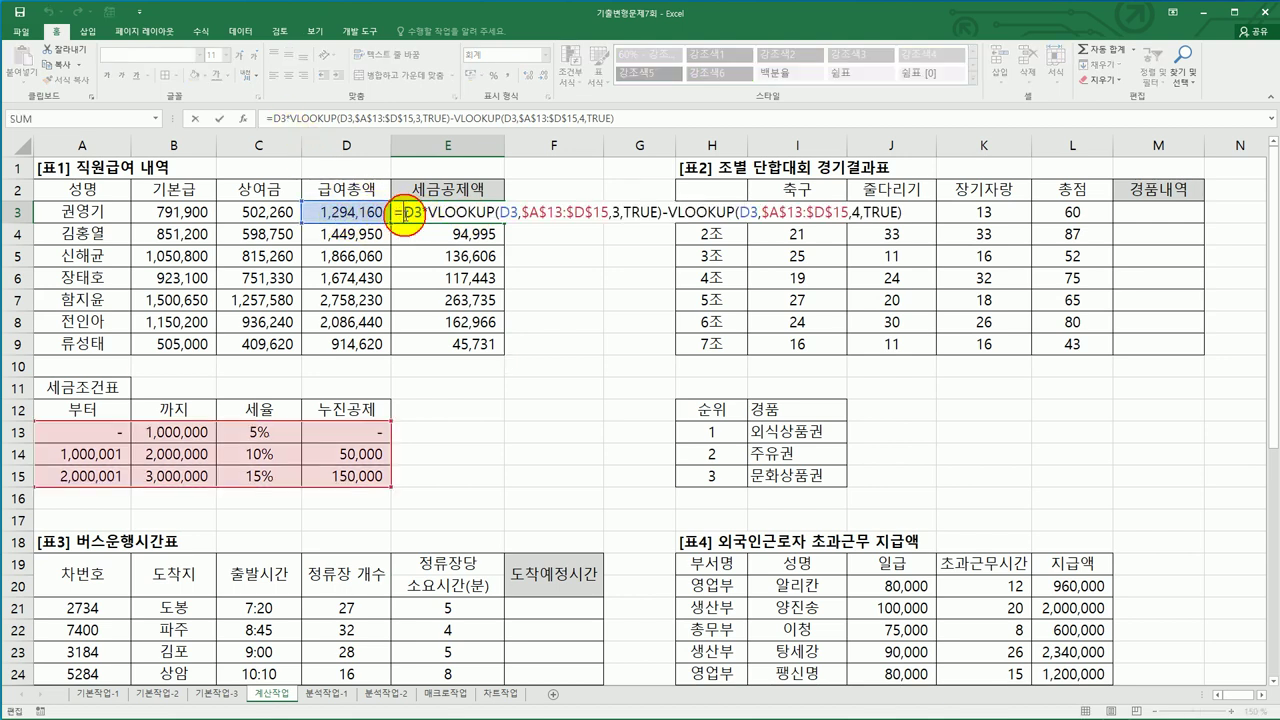
{"action": "type", "text": "tr"}
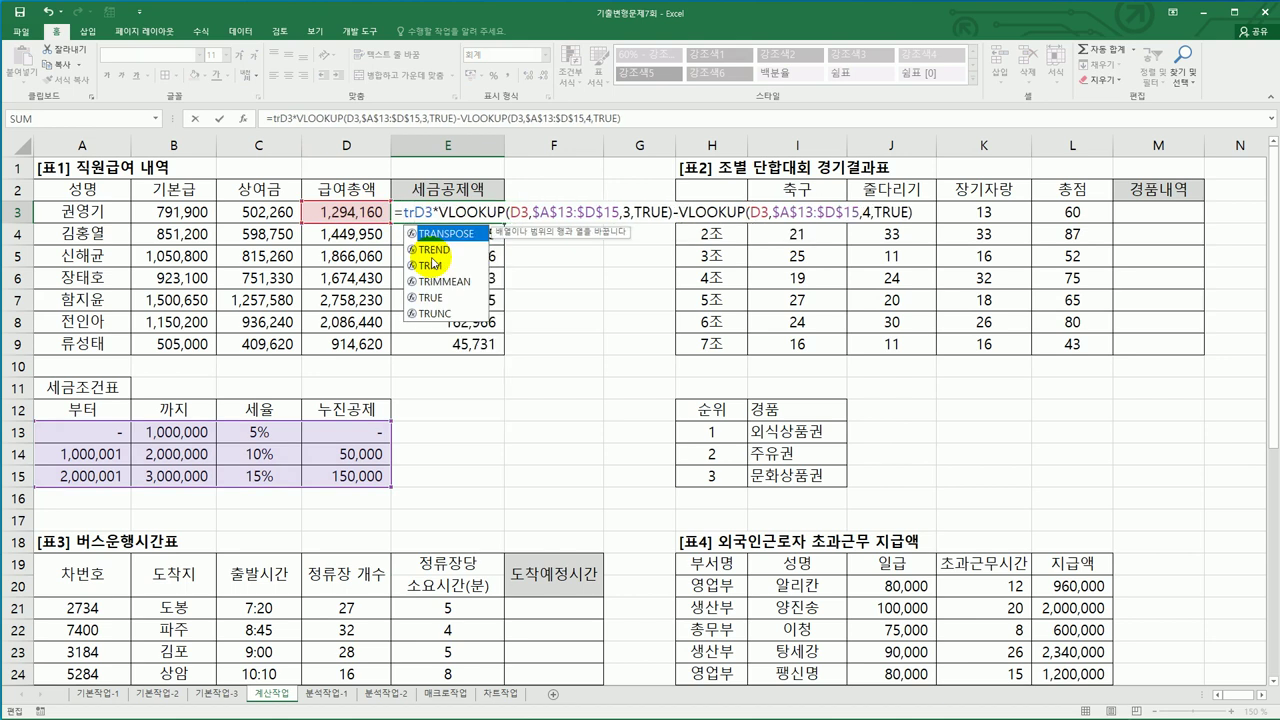
{"action": "double_click", "coordinate": [440, 314]}
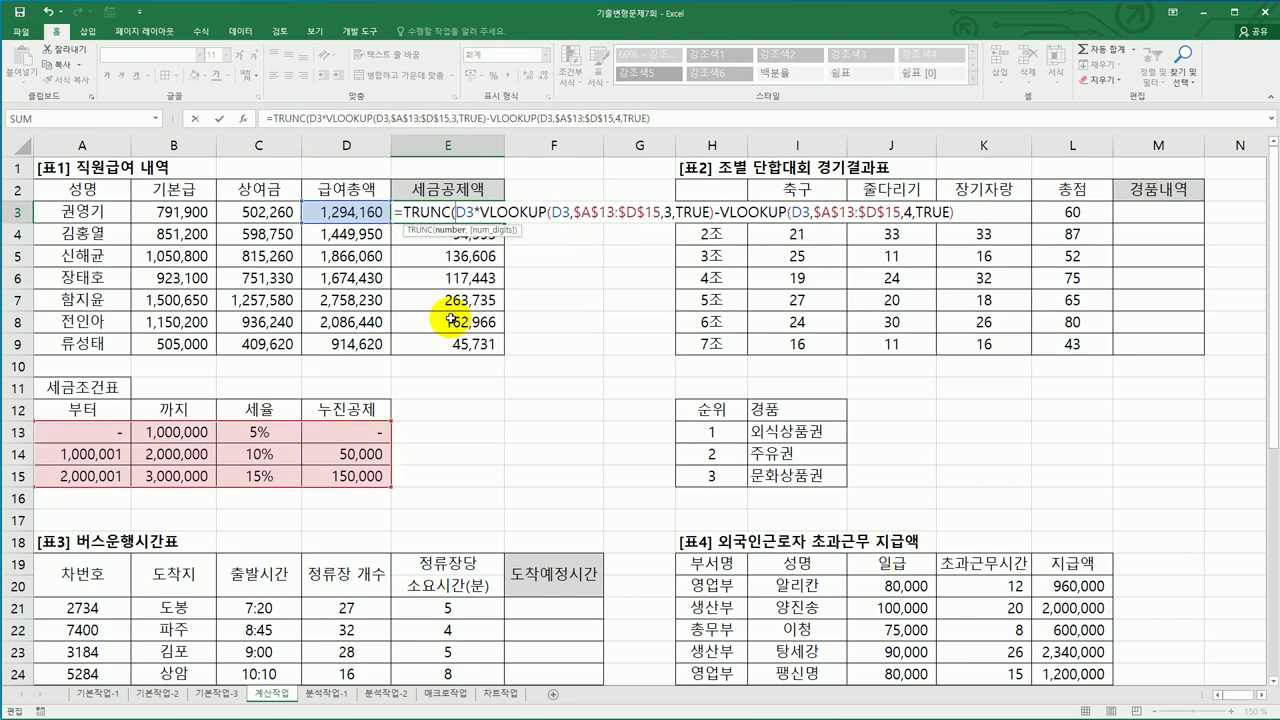
{"action": "left_click", "coordinate": [956, 212]}
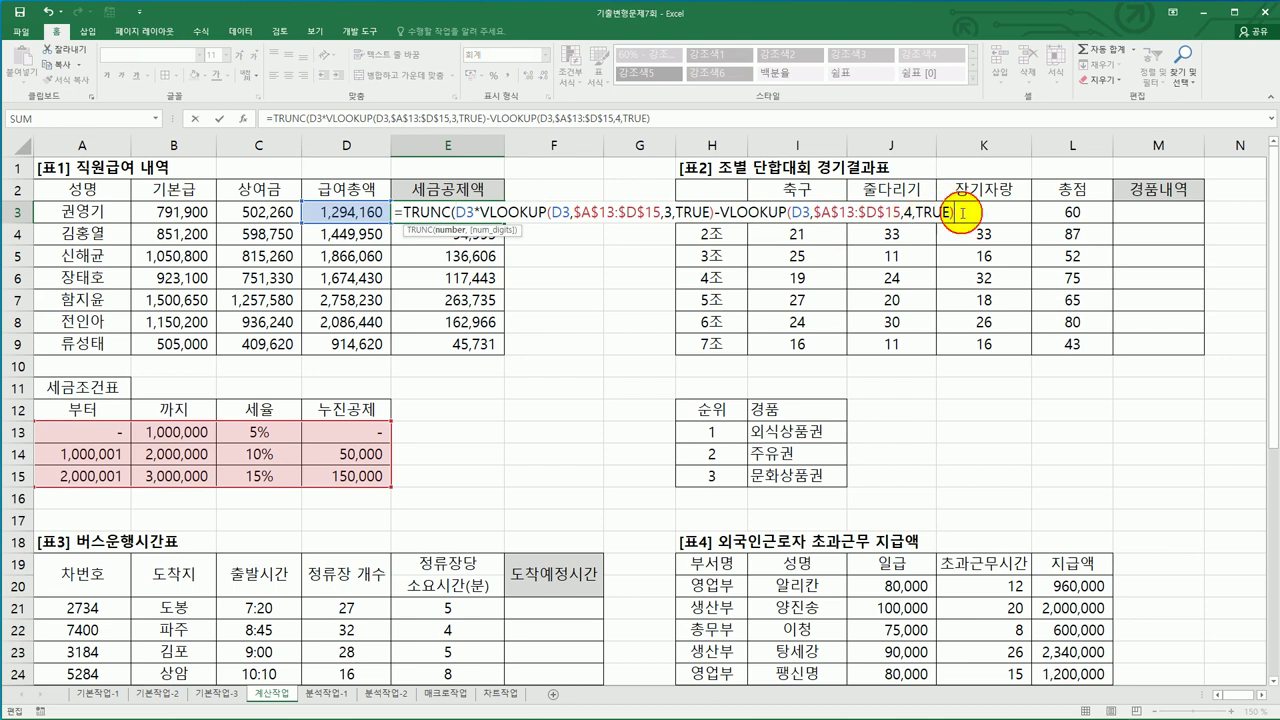
{"action": "left_click", "coordinate": [678, 120]}
{"action": "type", "text": ","}
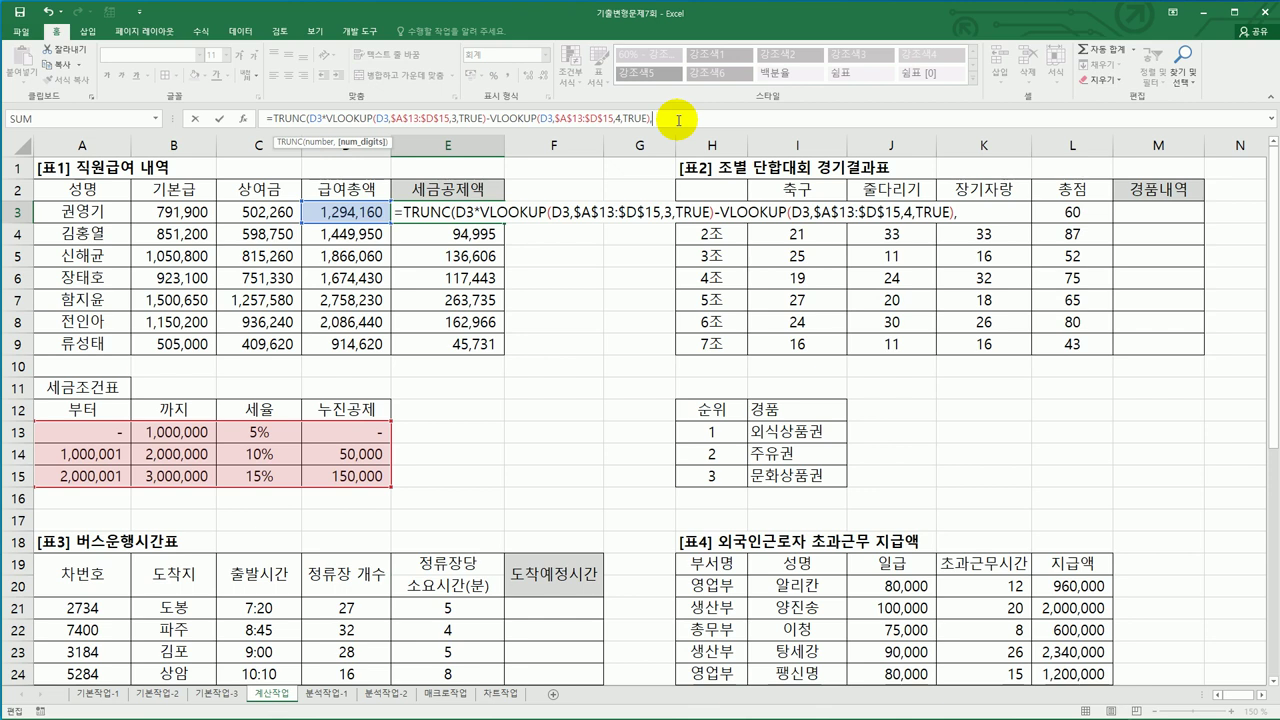
{"action": "type", "text": "-1"}
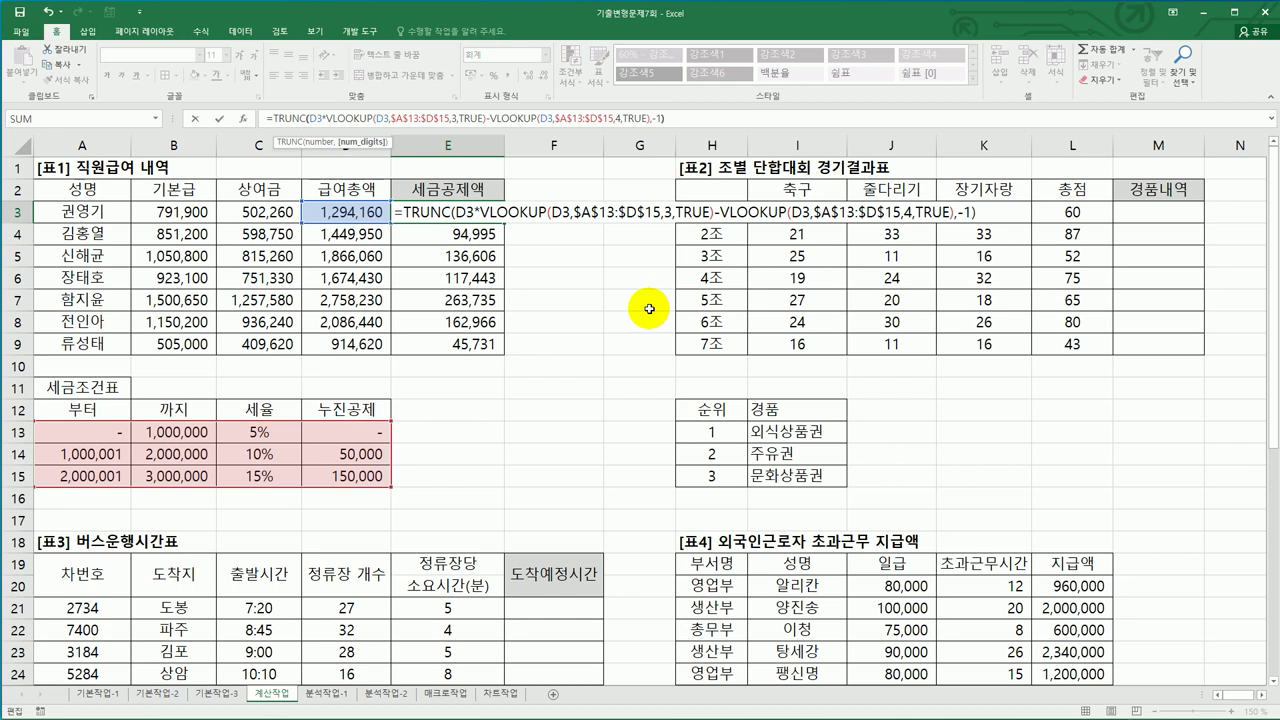
{"action": "key", "text": "Return"}
{"action": "left_click", "coordinate": [490, 210]}
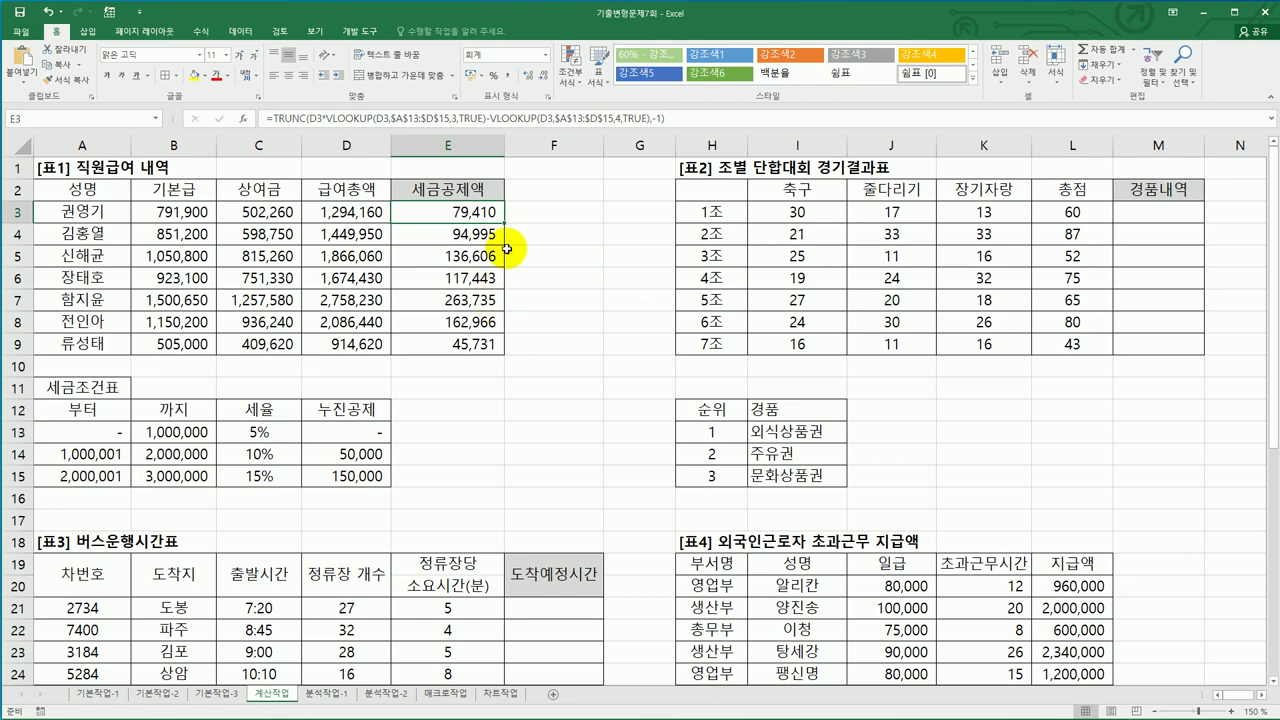
{"action": "left_click_drag", "start_coordinate": [505, 222], "coordinate": [505, 355]}
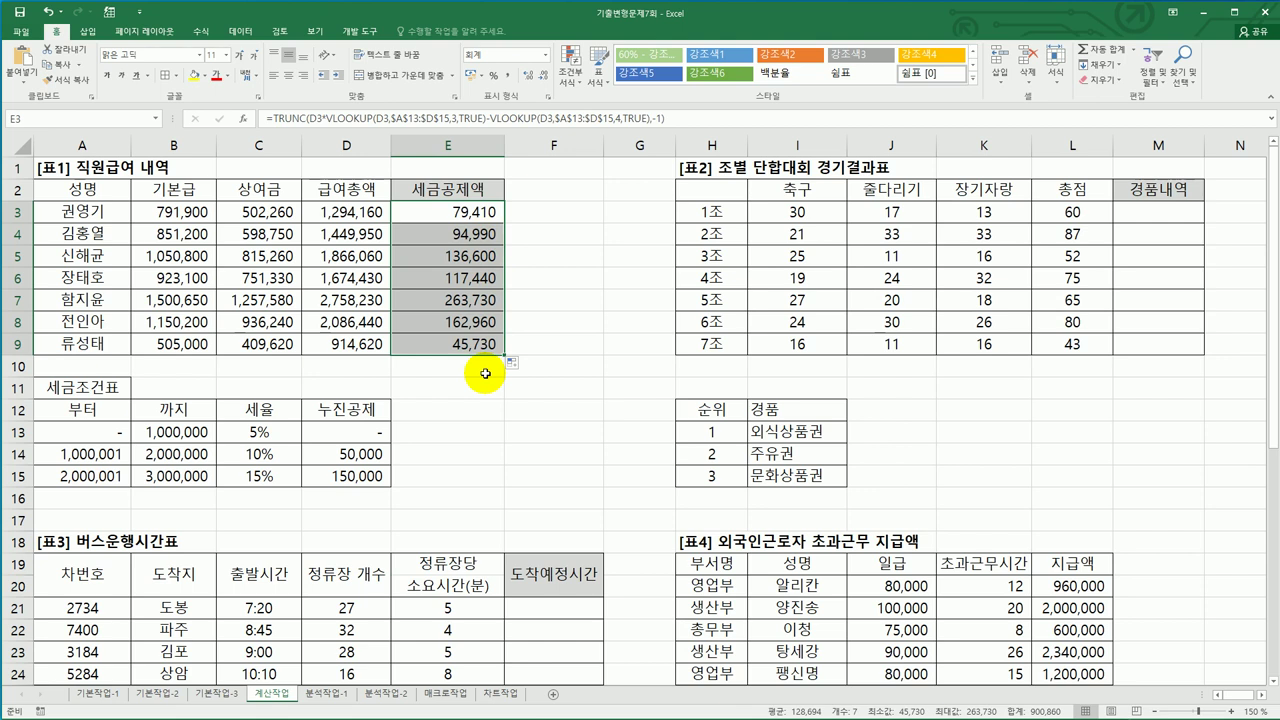
Examine the 총점 scores in L3:L9 of [표2] and the 순위/경품 prize list in H13:I15
{"action": "left_click", "coordinate": [1132, 214]}
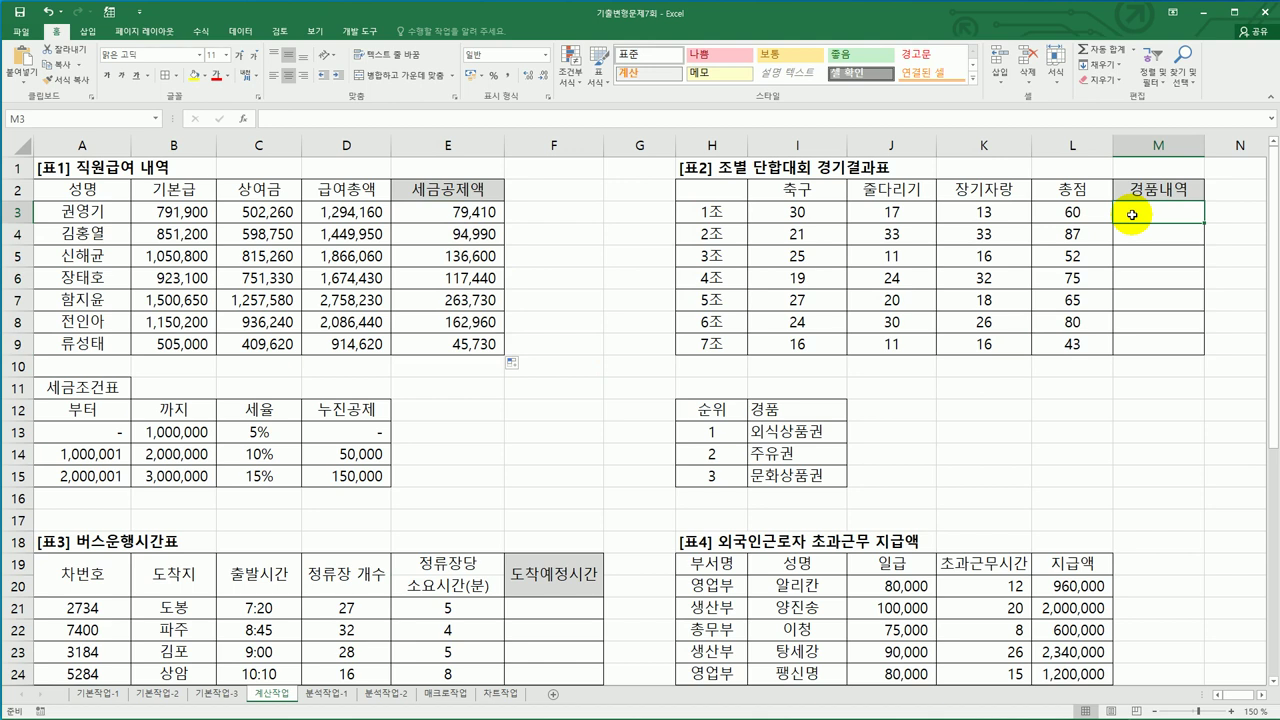
{"action": "left_click_drag", "start_coordinate": [1088, 212], "coordinate": [1085, 343]}
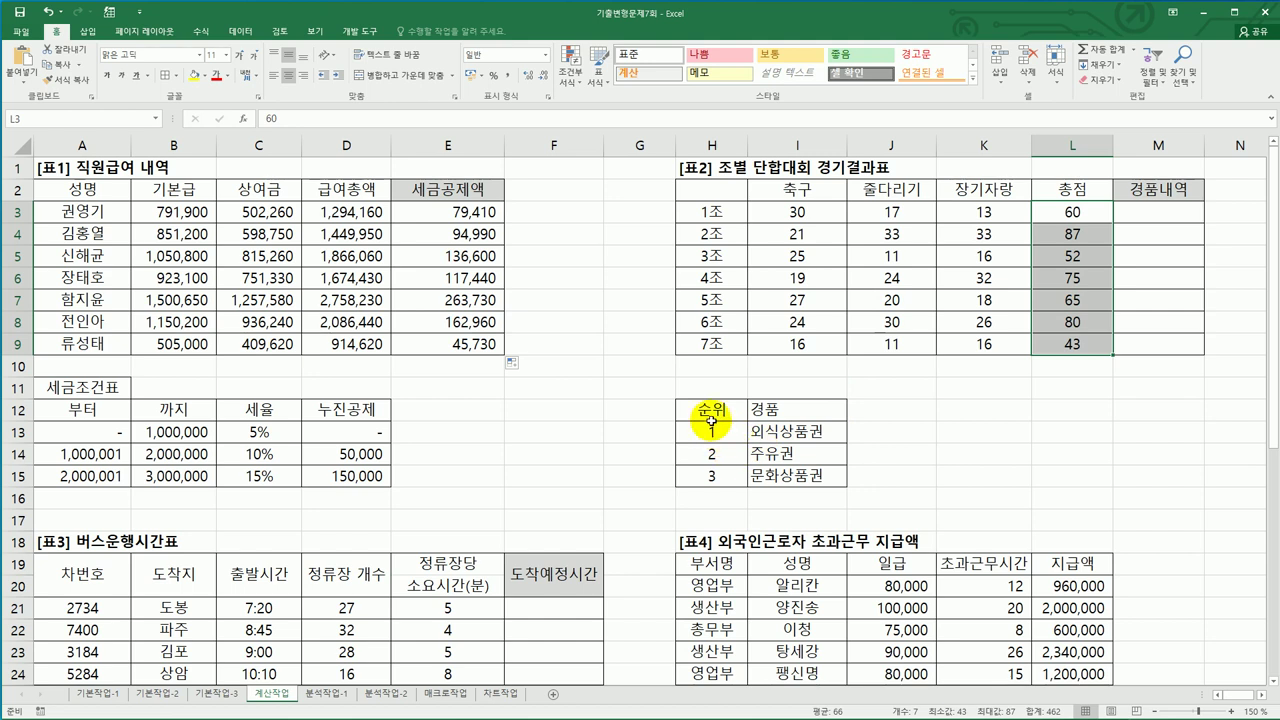
{"action": "left_click_drag", "start_coordinate": [712, 424], "coordinate": [782, 476]}
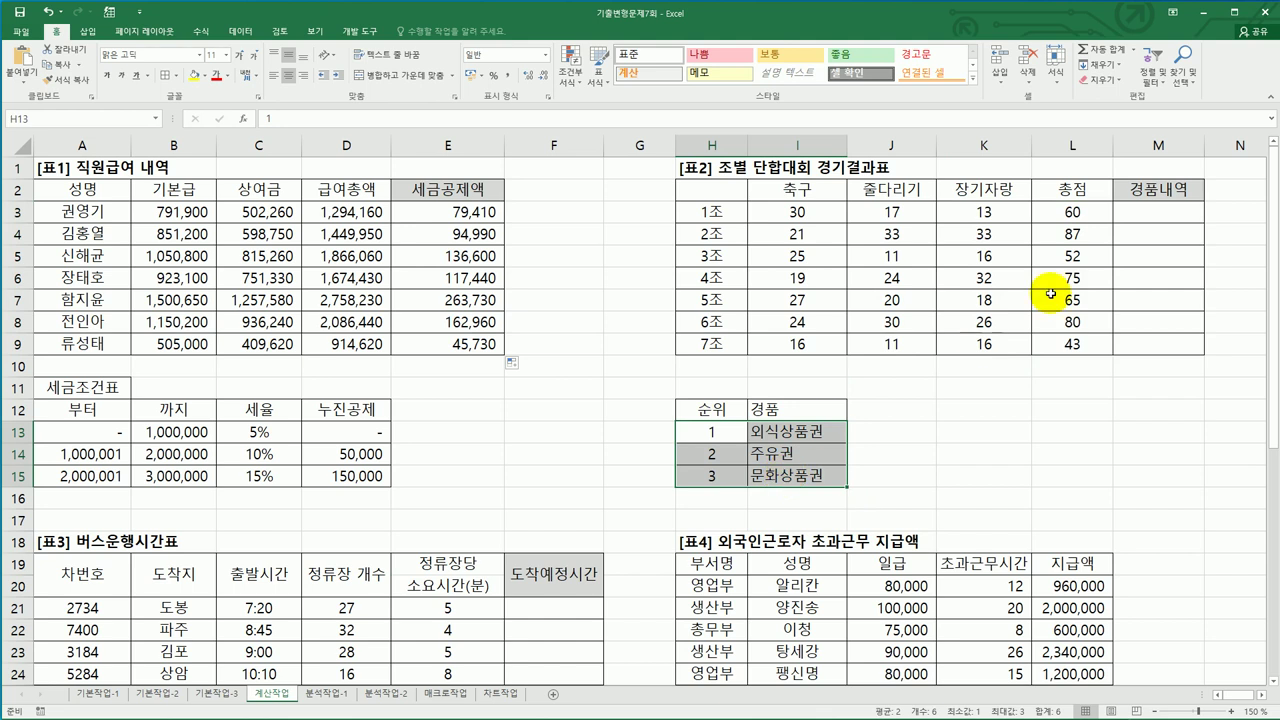
{"action": "left_click", "coordinate": [1152, 214]}
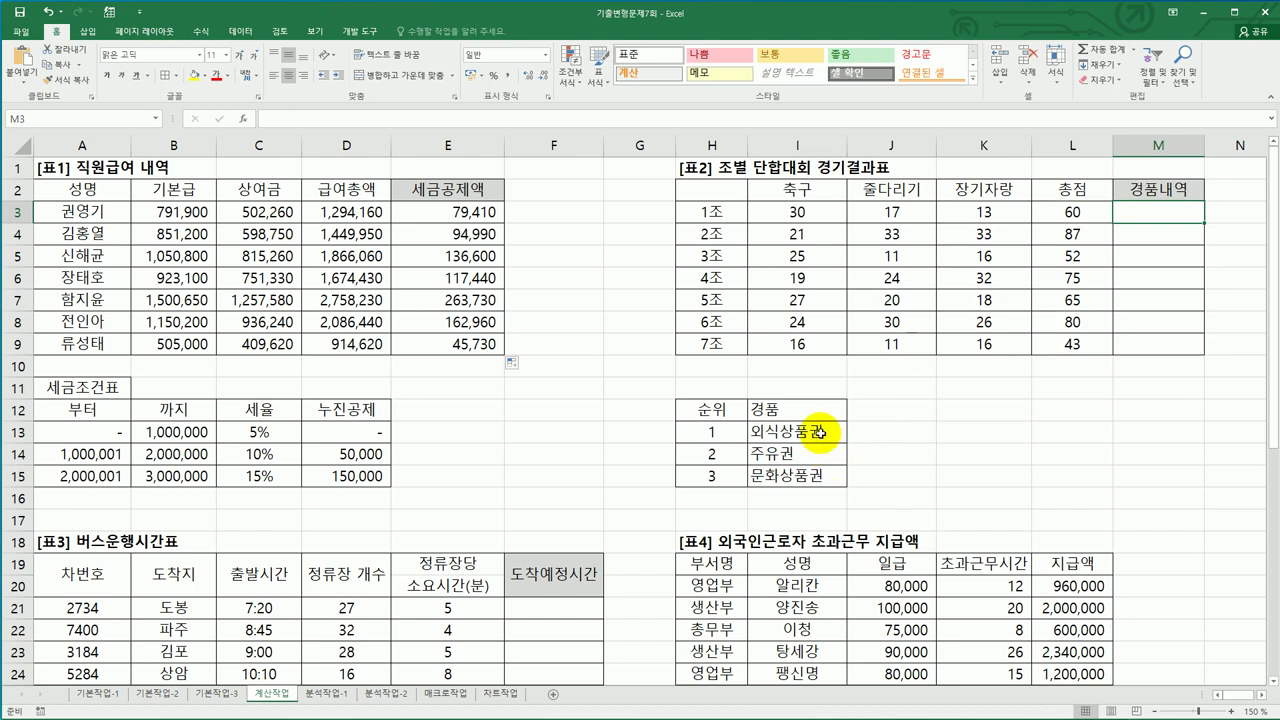
{"action": "left_click_drag", "start_coordinate": [820, 437], "coordinate": [822, 481]}
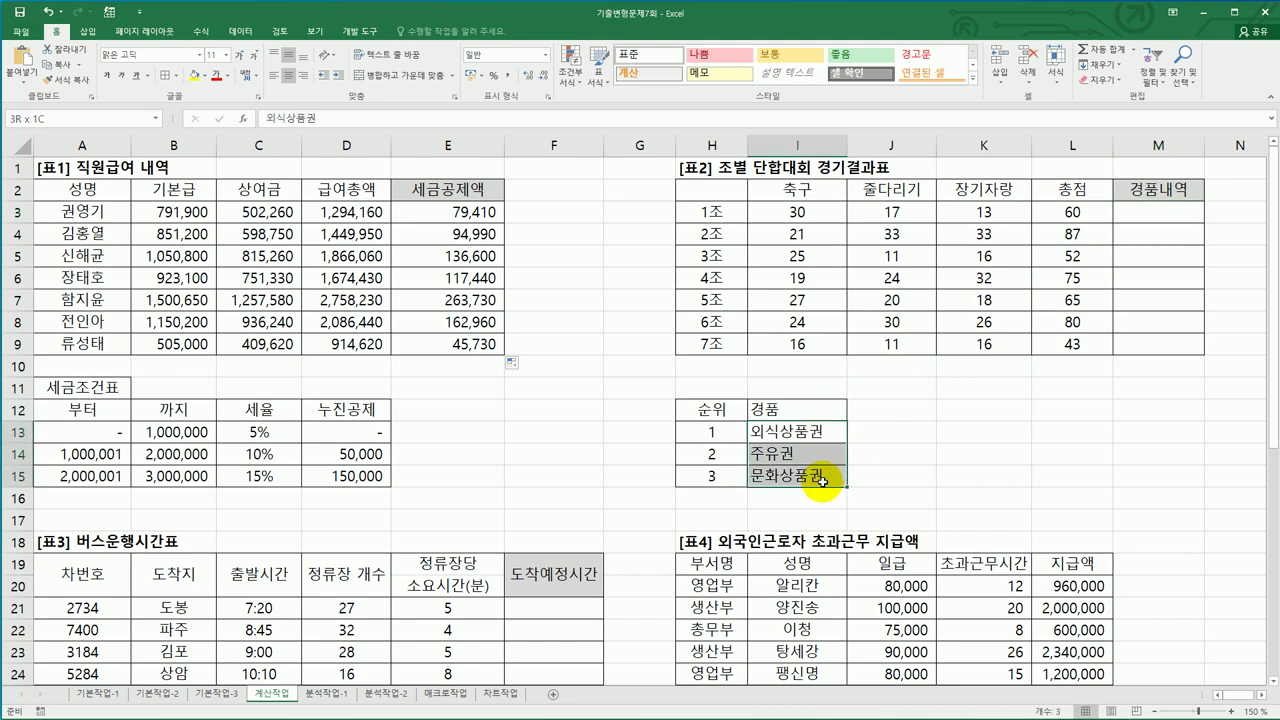
{"action": "left_click_drag", "start_coordinate": [822, 481], "coordinate": [822, 481]}
Start a RANK.EQ formula in M3 of the 경품내역 column with L3 as the number to rank
{"action": "left_click", "coordinate": [1155, 222]}
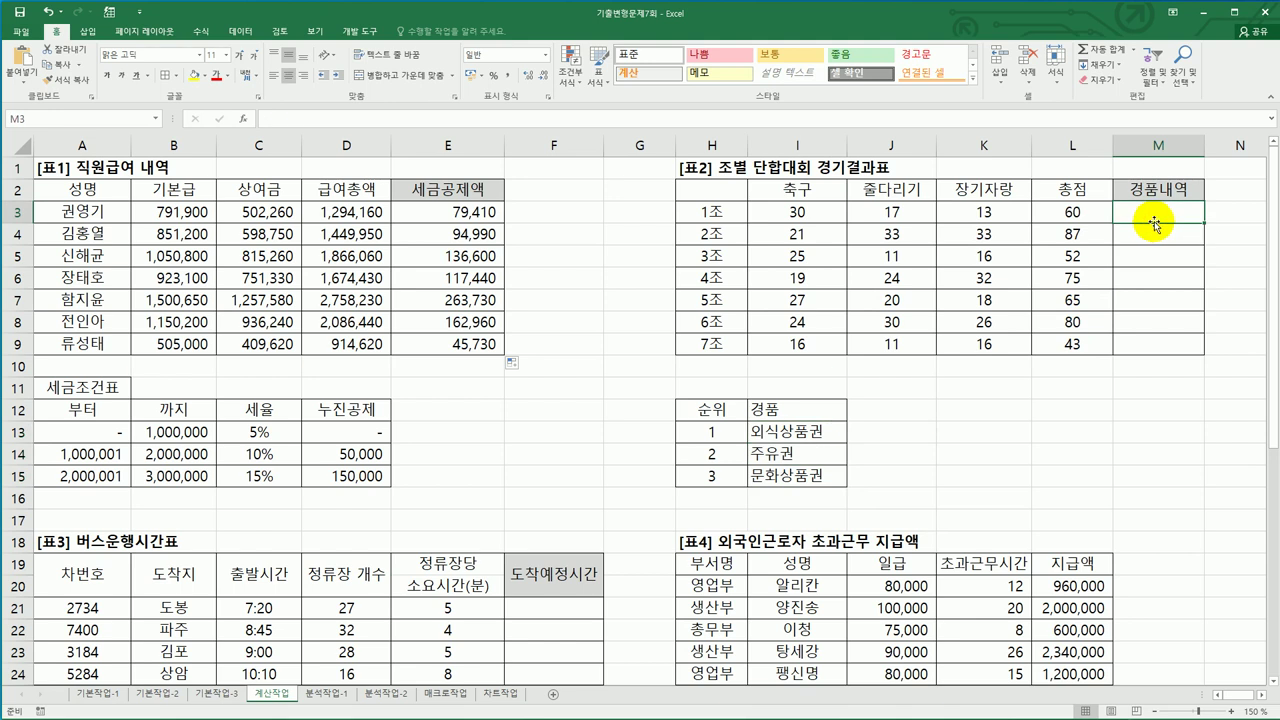
{"action": "type", "text": "="}
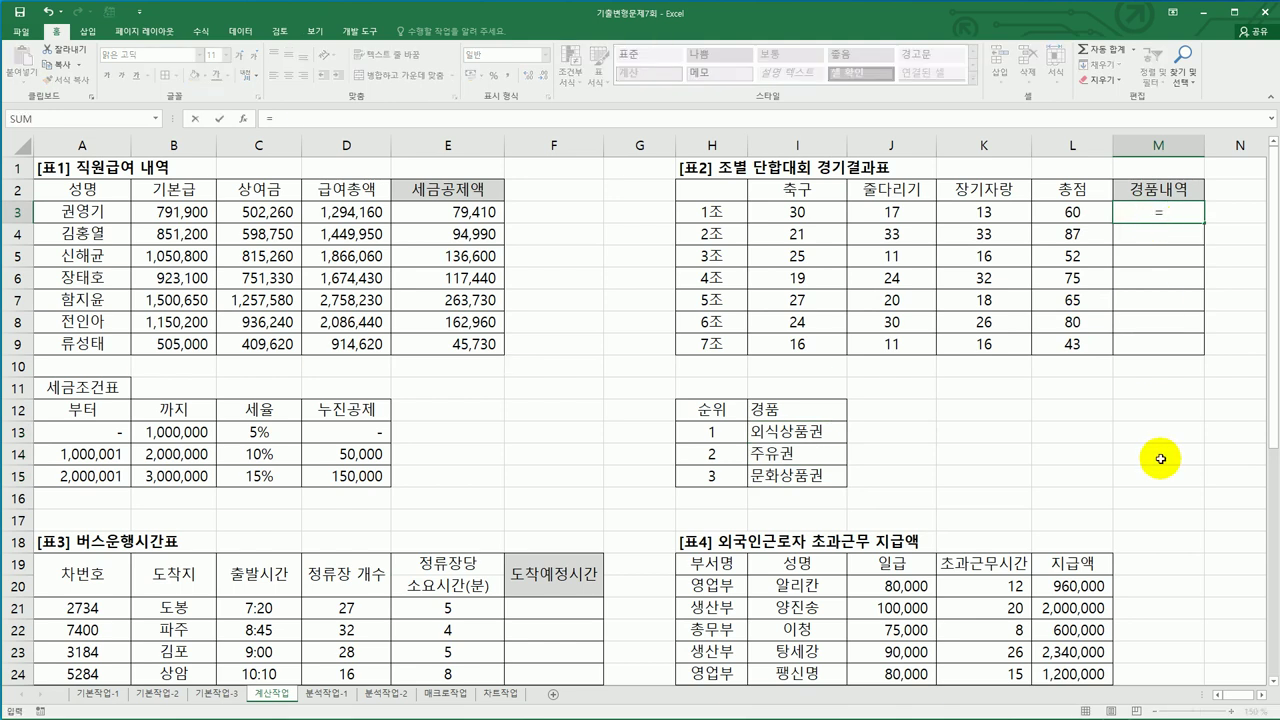
{"action": "type", "text": "ran"}
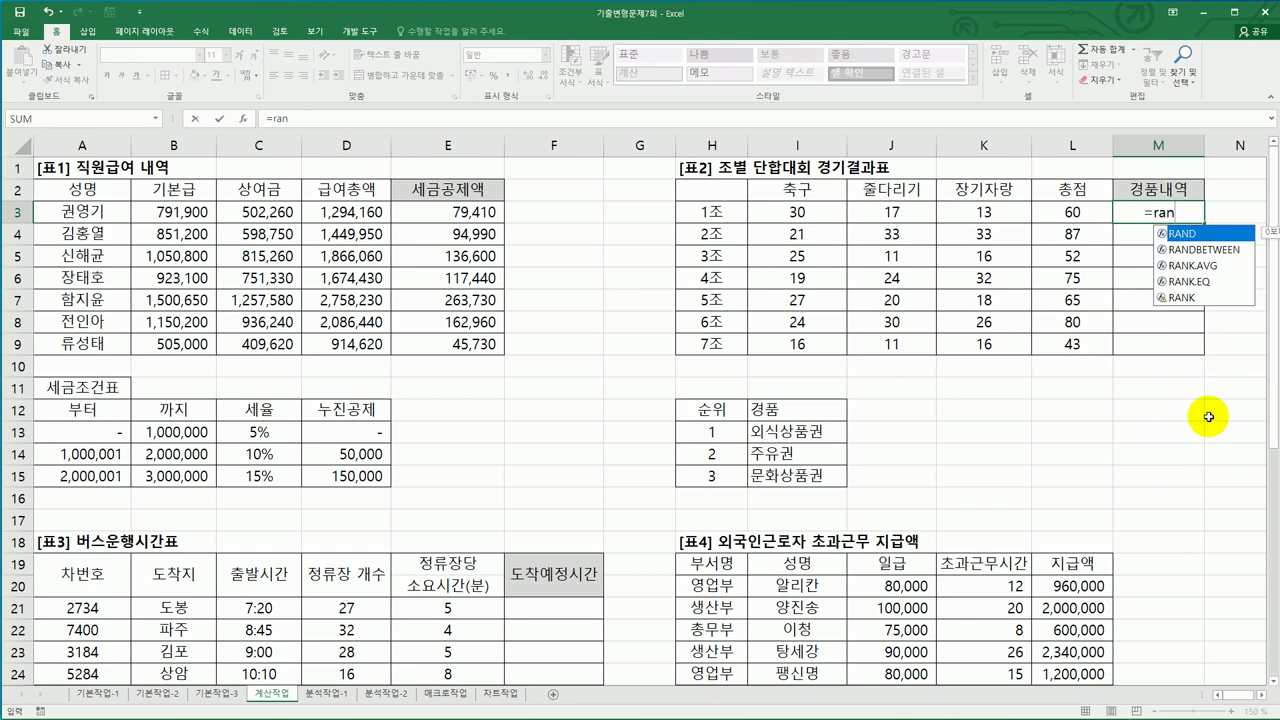
{"action": "left_click", "coordinate": [1192, 286]}
{"action": "double_click", "coordinate": [1192, 286]}
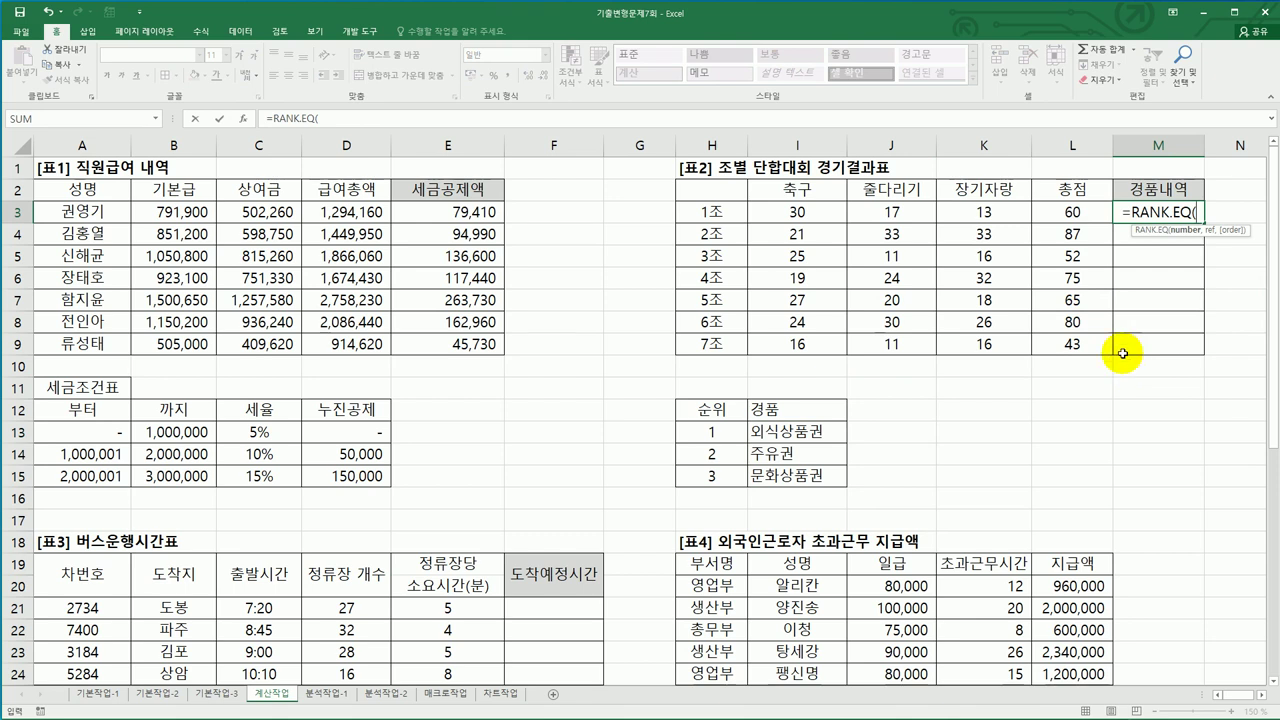
{"action": "left_click", "coordinate": [1072, 212]}
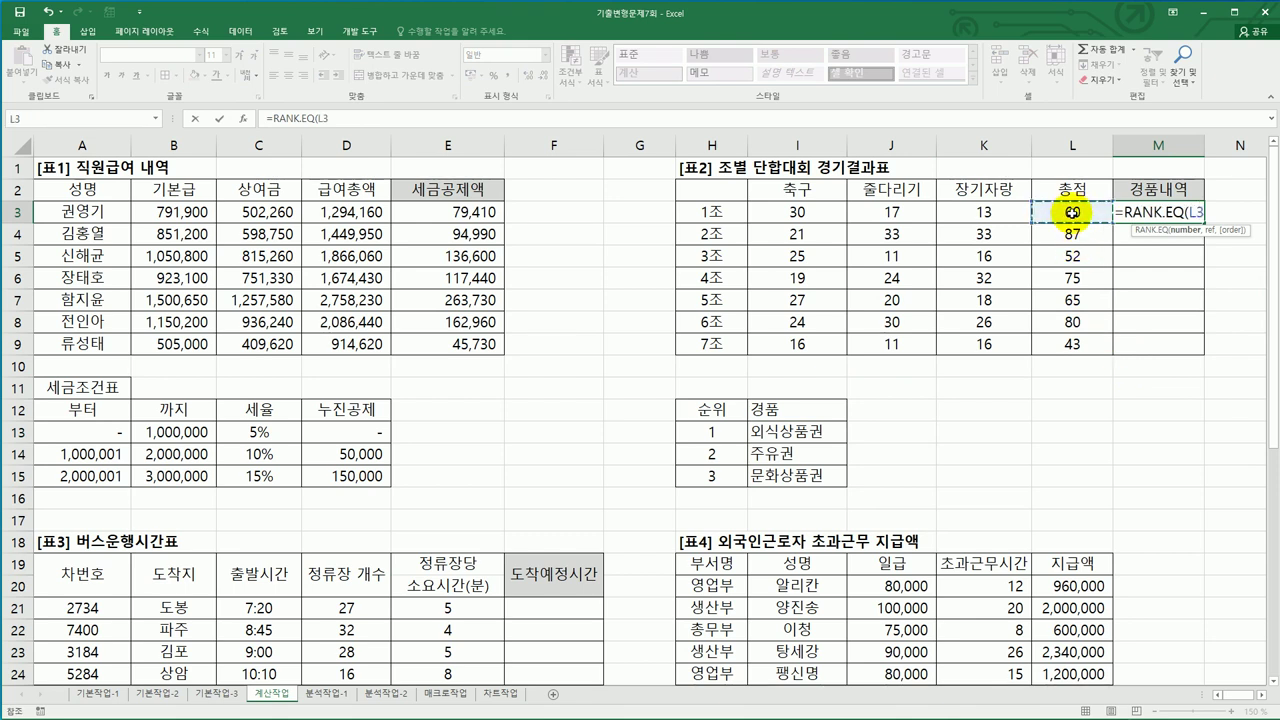
{"action": "type", "text": ","}
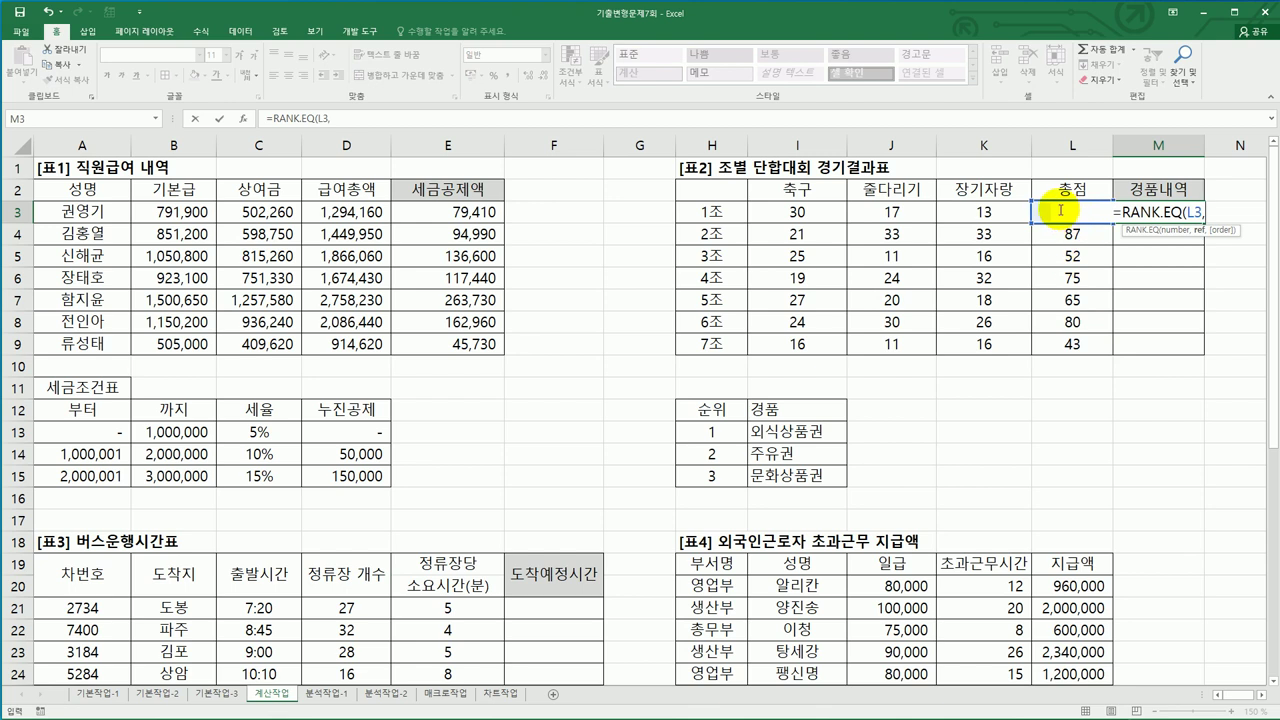
Complete the RANK.EQ formula in M3 with absolute range $L$3:$L$9 and descending order 0
{"action": "left_click_drag", "start_coordinate": [1062, 212], "coordinate": [1057, 339]}
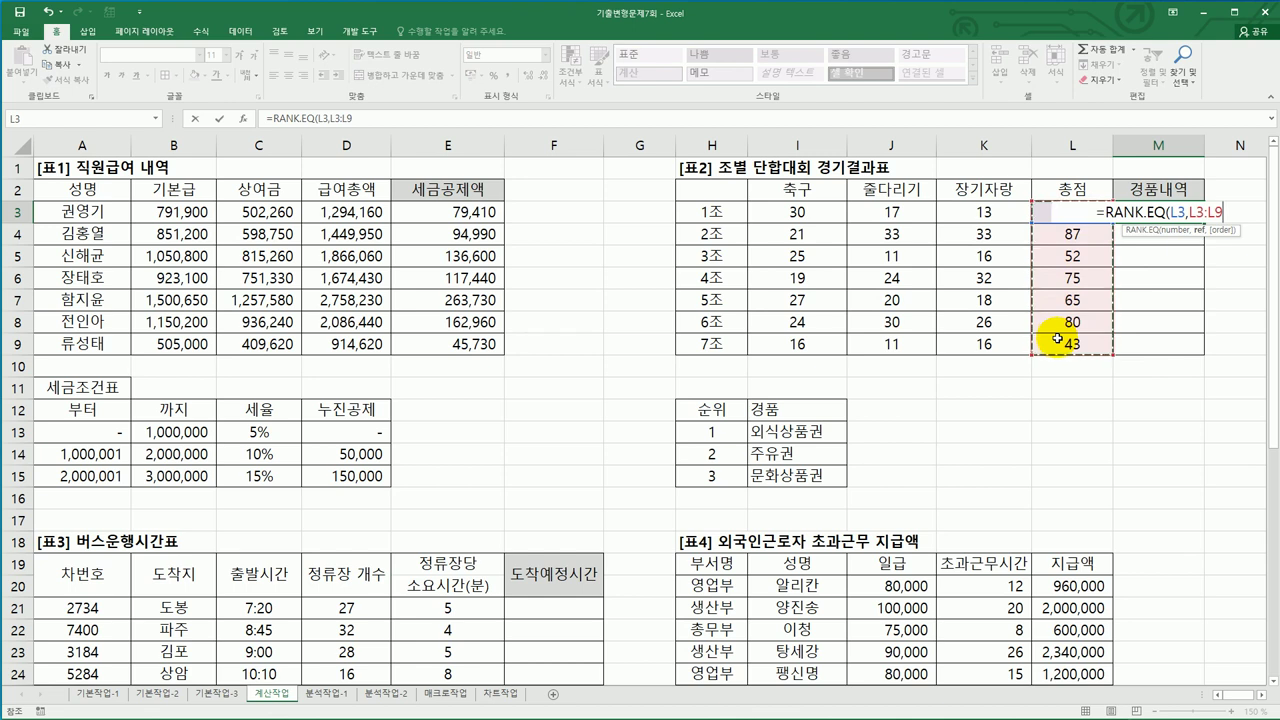
{"action": "key", "text": "F4"}
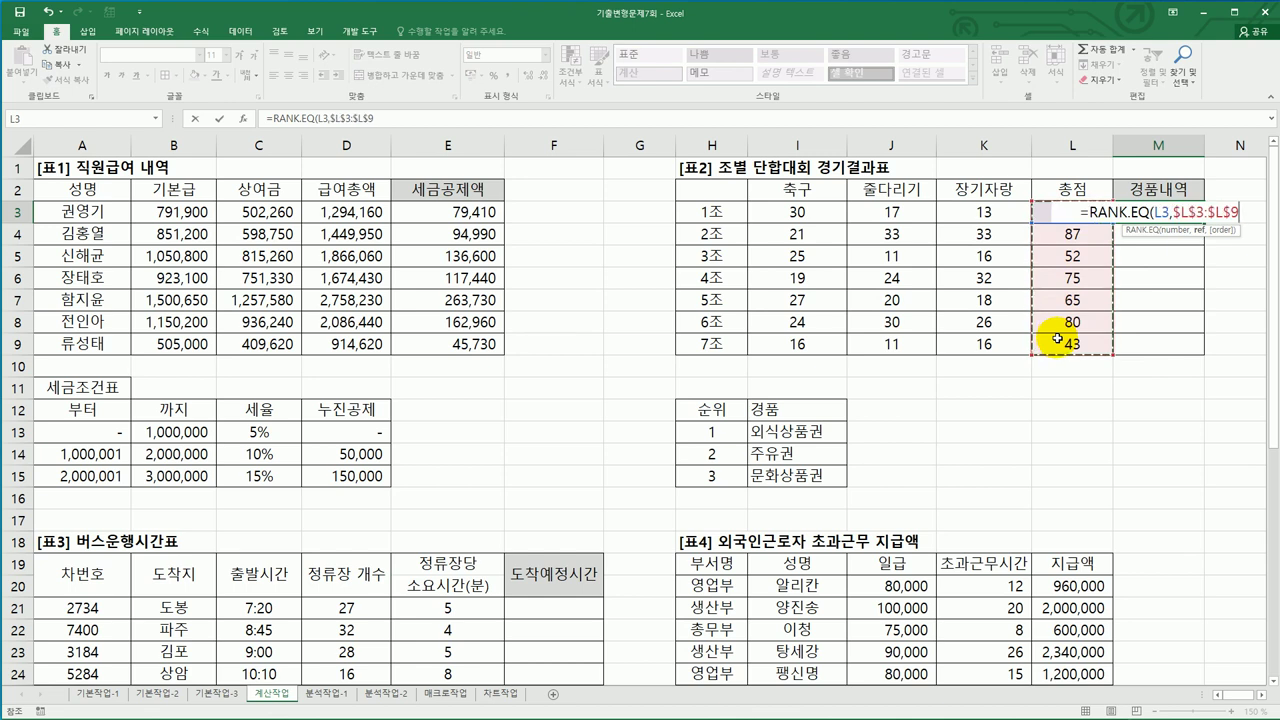
{"action": "type", "text": ","}
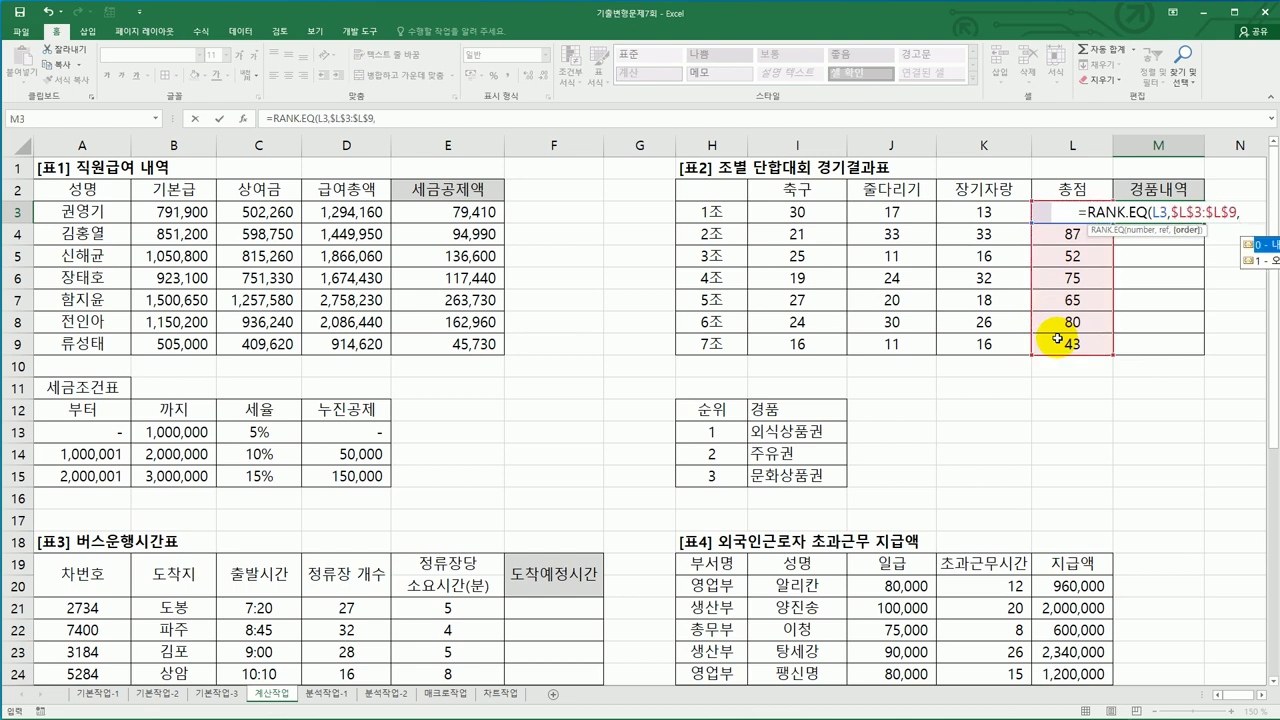
{"action": "double_click", "coordinate": [1262, 247]}
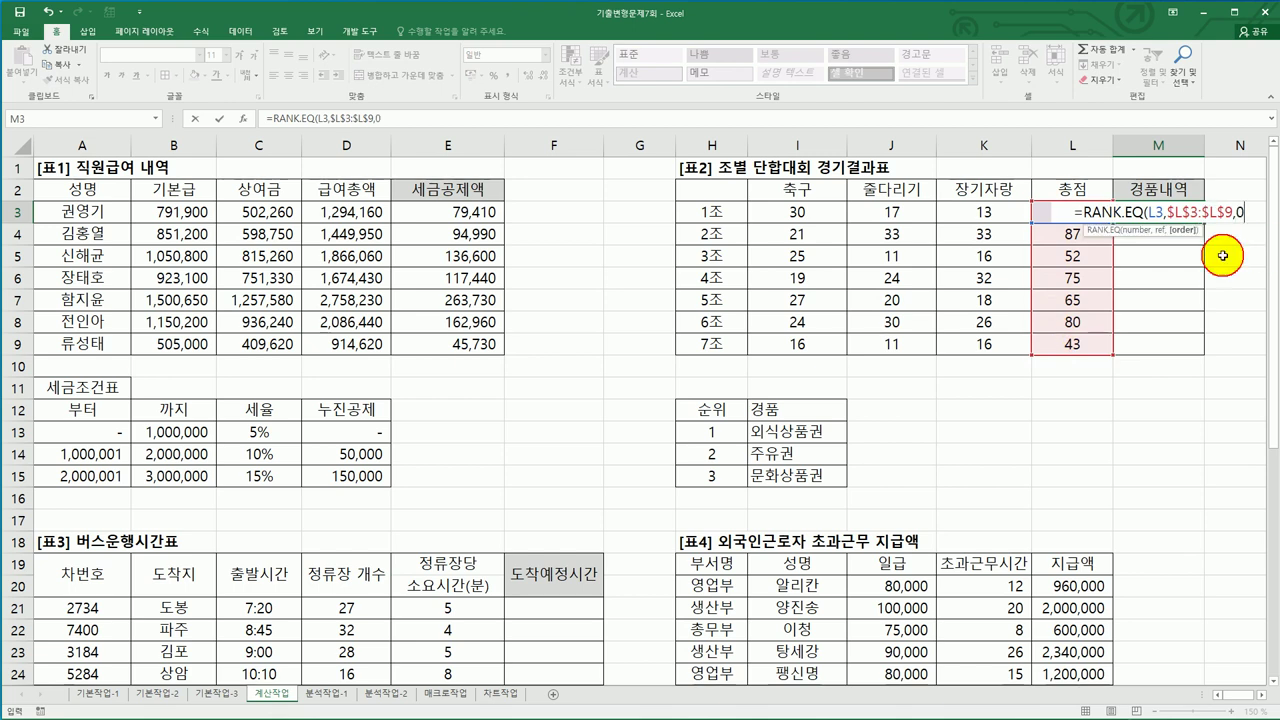
{"action": "type", "text": ")"}
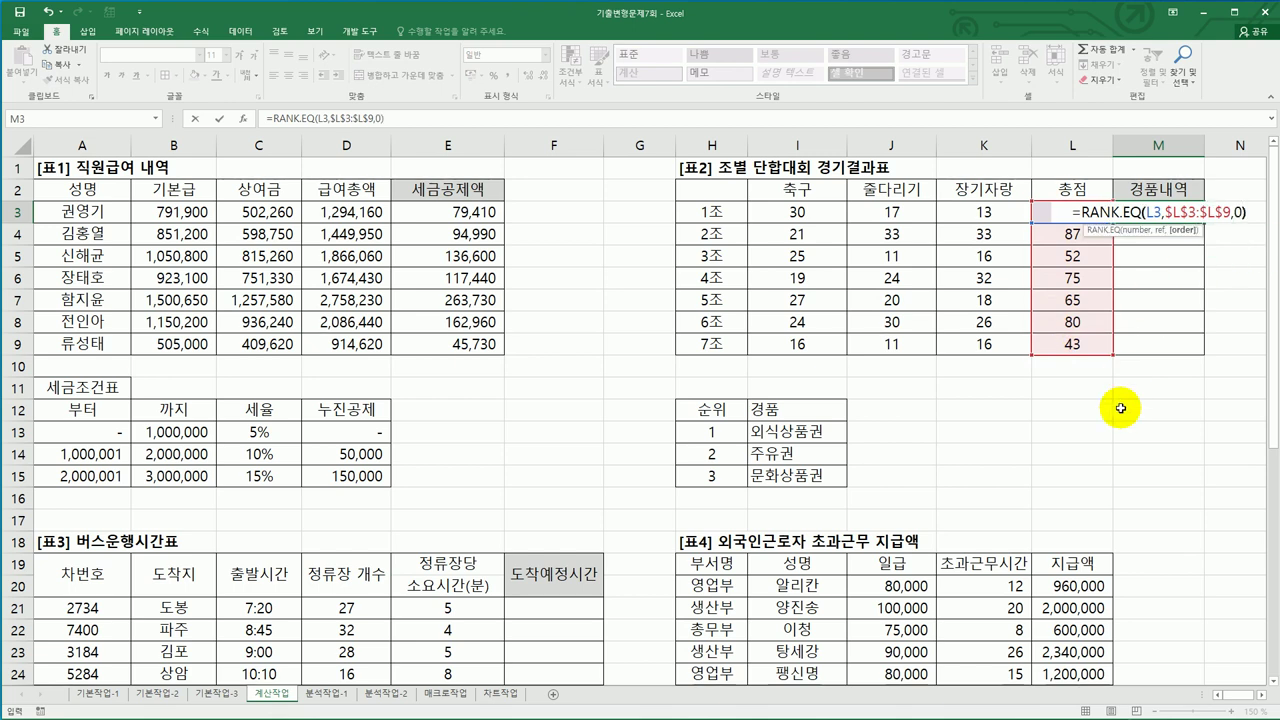
{"action": "key", "text": "Return"}
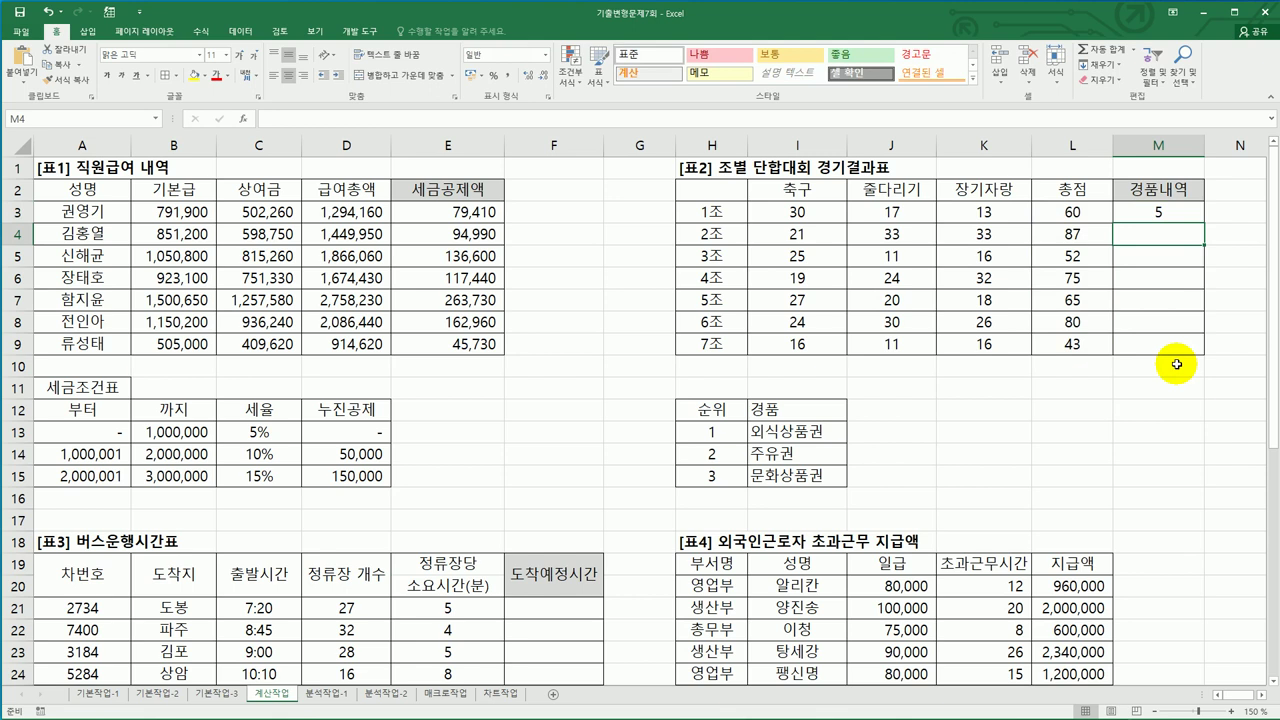
Fill the M3 ranking formula down to M9
{"action": "left_click", "coordinate": [1192, 218]}
{"action": "left_click_drag", "start_coordinate": [1196, 222], "coordinate": [1183, 350]}
{"action": "left_click", "coordinate": [1261, 696]}
{"action": "left_click", "coordinate": [1261, 696]}
{"action": "left_click", "coordinate": [1043, 476]}
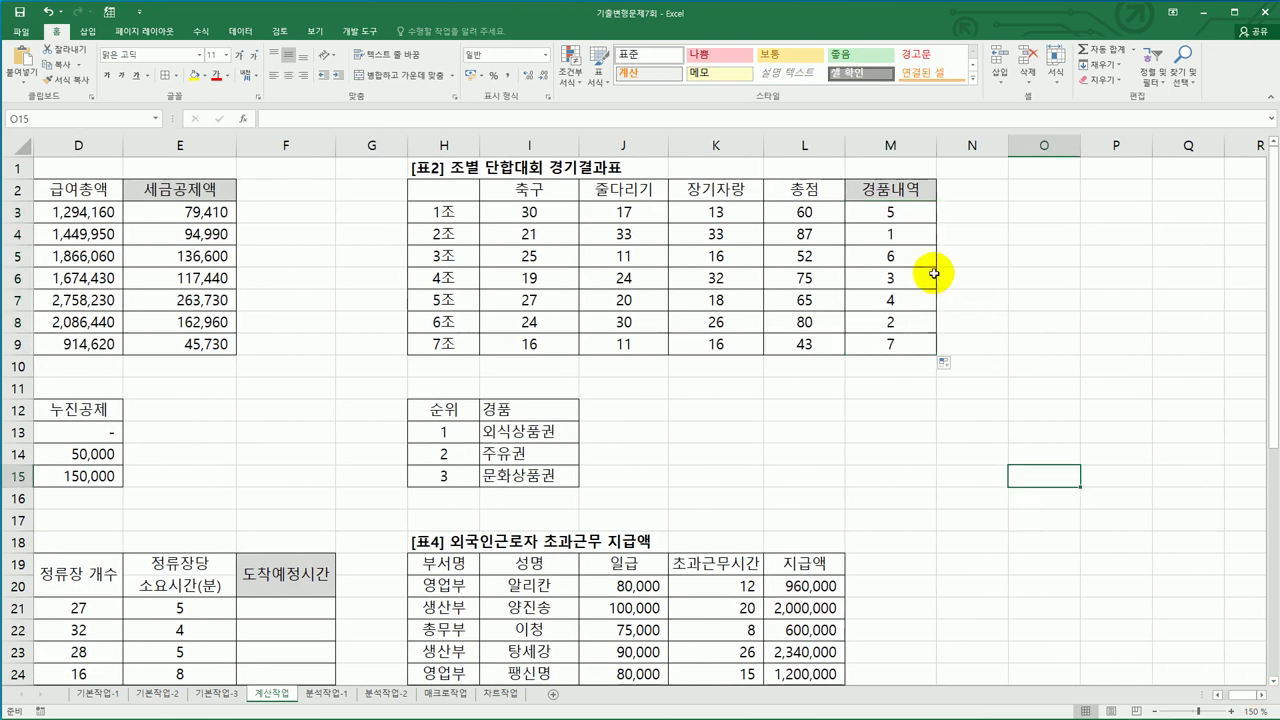
{"action": "left_click", "coordinate": [916, 210]}
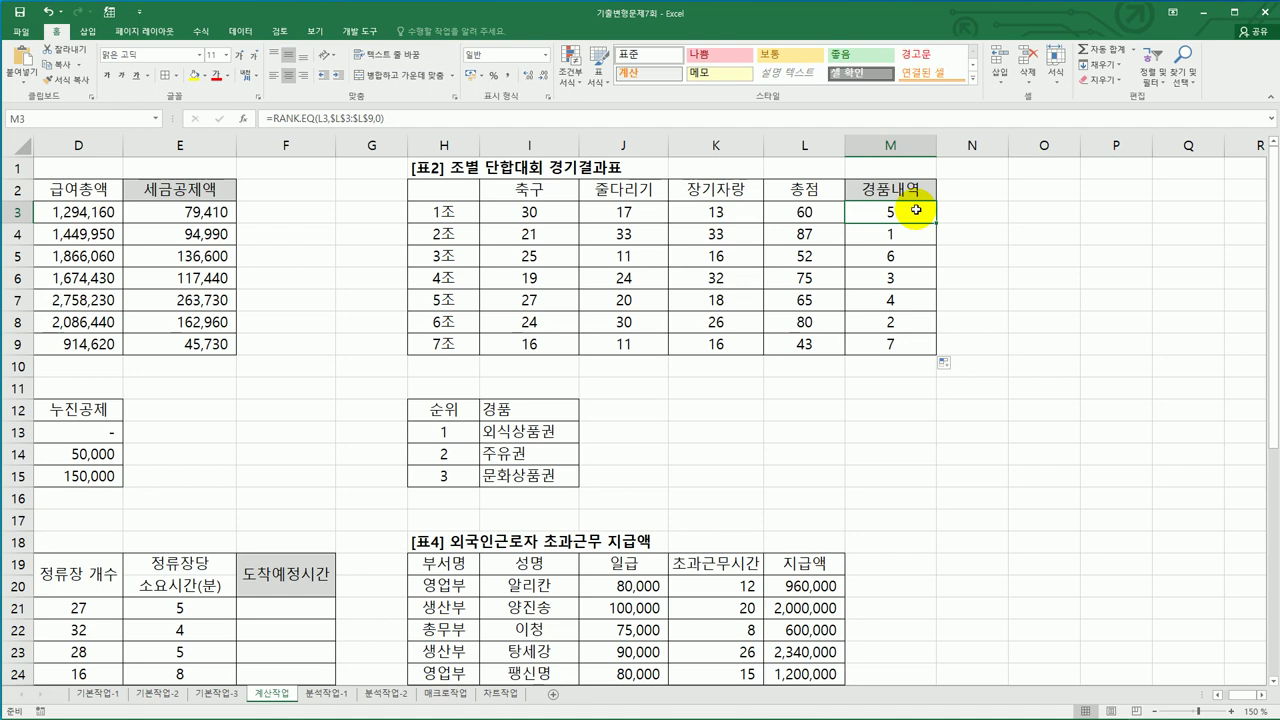
{"action": "double_click", "coordinate": [901, 206]}
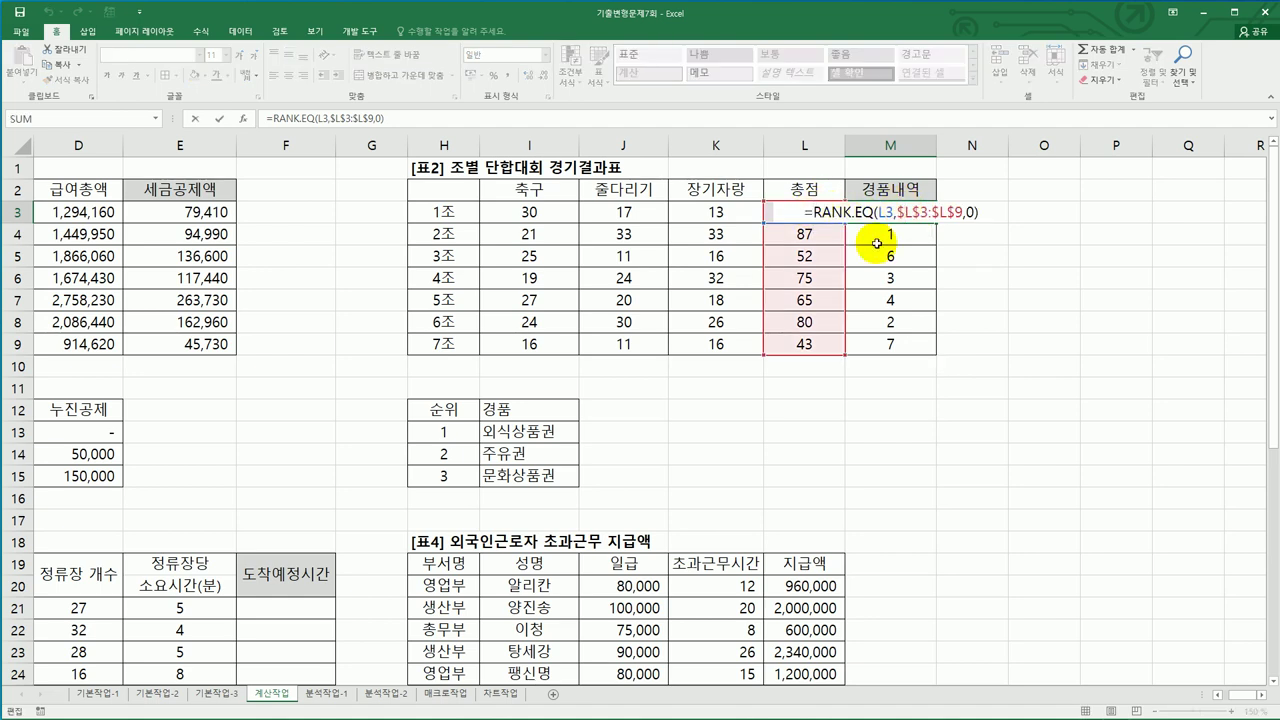
{"action": "type", "text": "ch"}
{"action": "type", "text": "oo"}
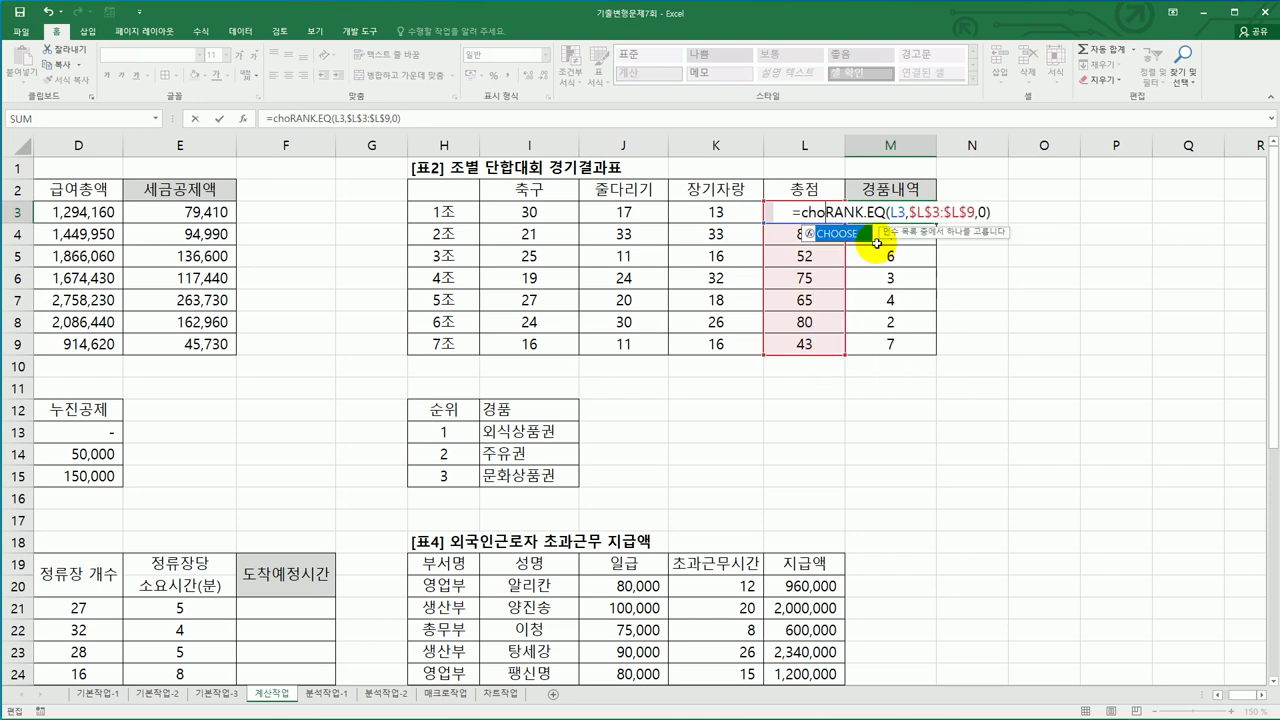
{"action": "key", "text": "Tab"}
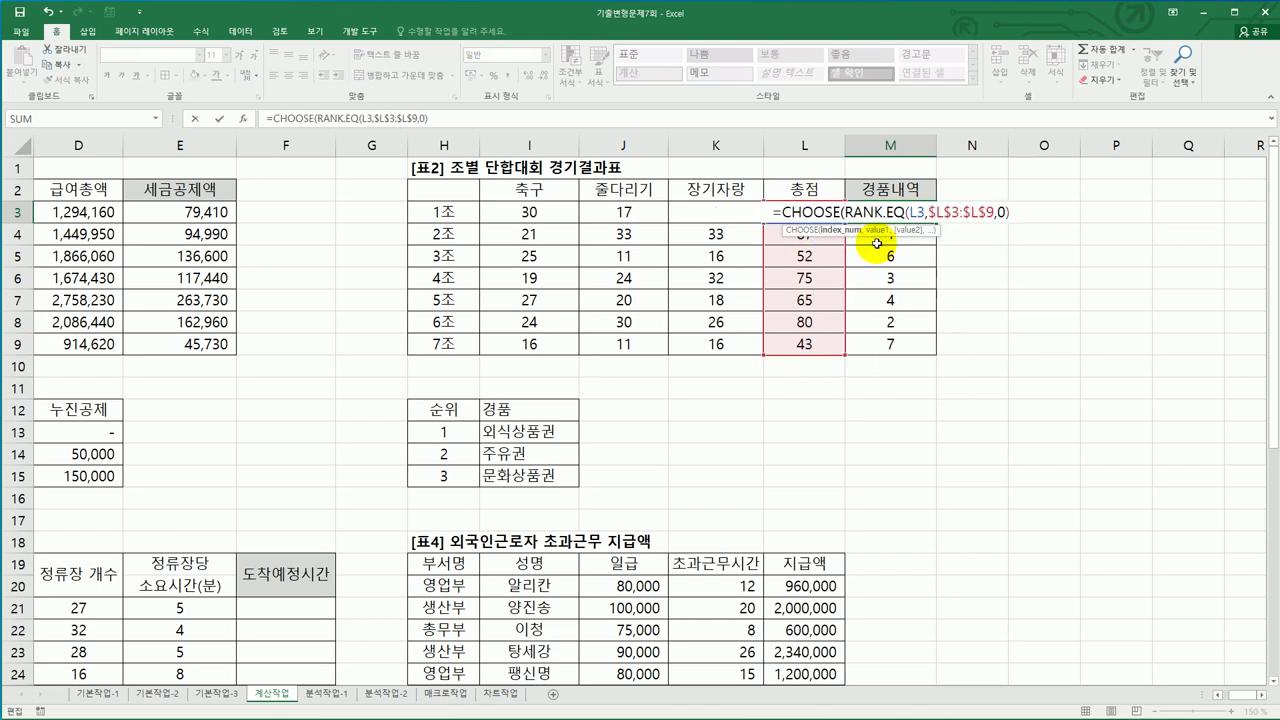
{"action": "left_click", "coordinate": [1019, 212]}
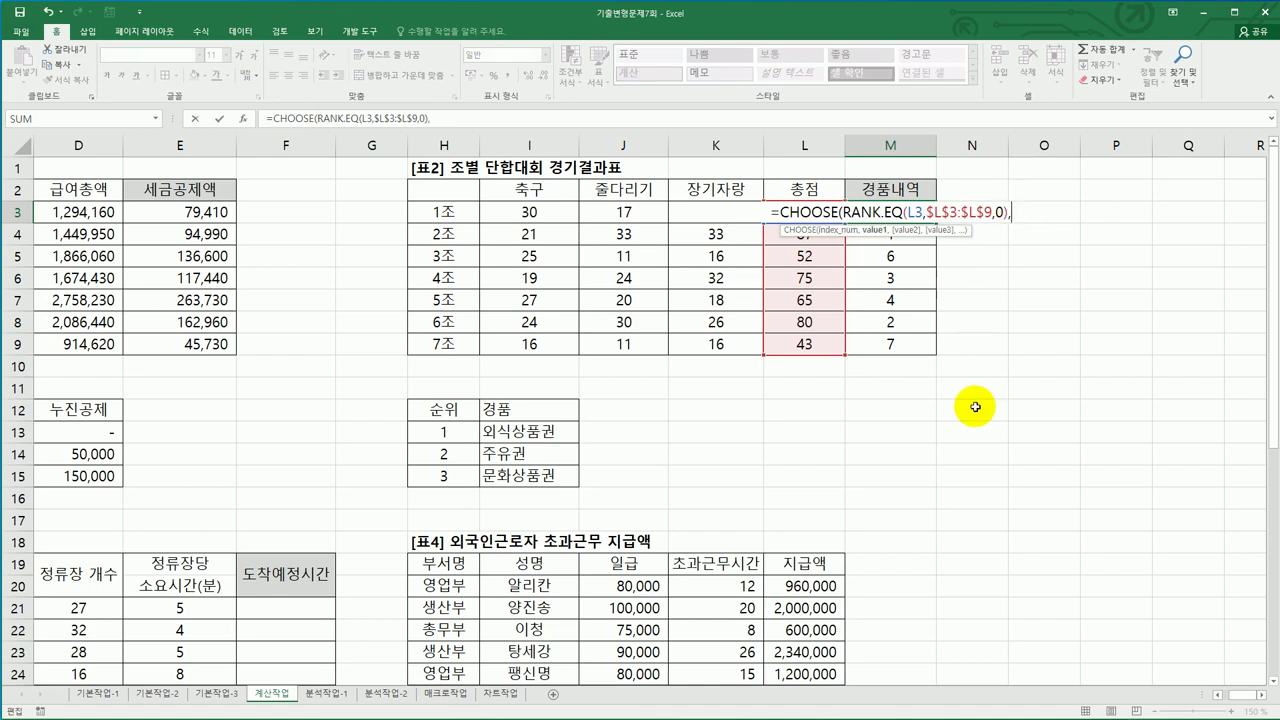
{"action": "type", "text": ","}
{"action": "key", "text": "Escape"}
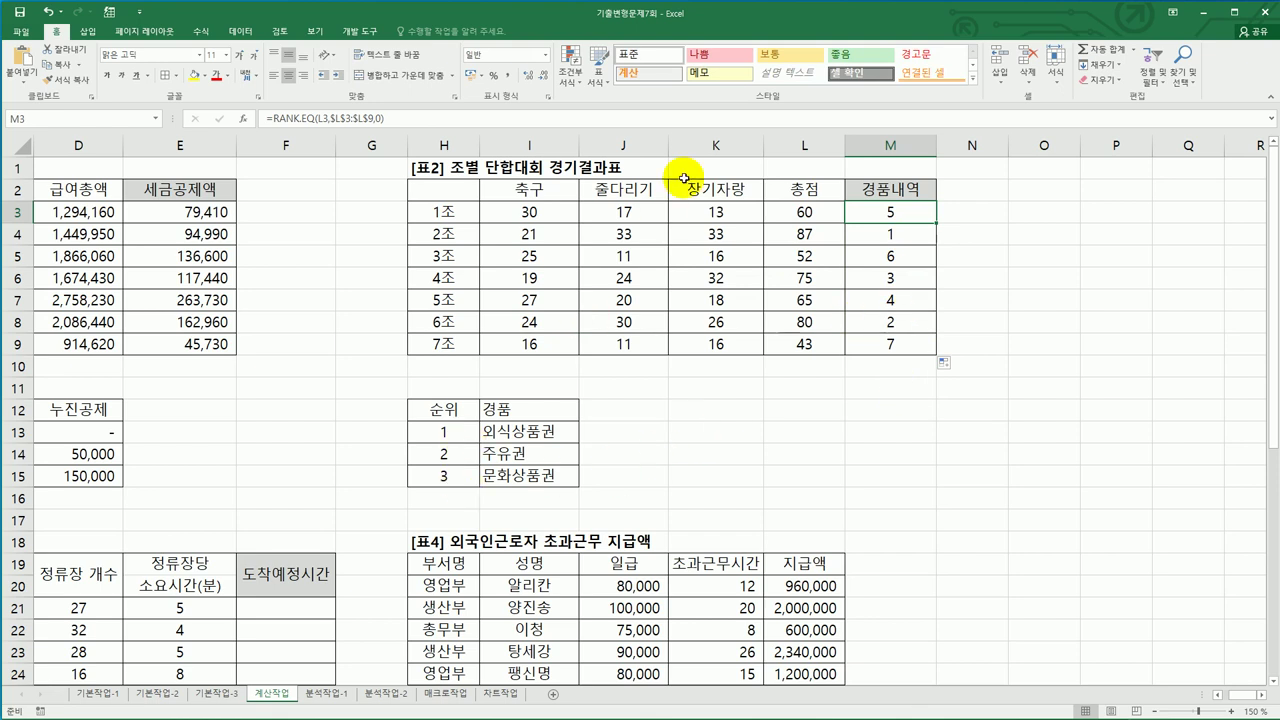
Wrap the RANK.EQ formula in M3 in a CHOOSE function so that the rank serves as the index number
{"action": "double_click", "coordinate": [893, 211]}
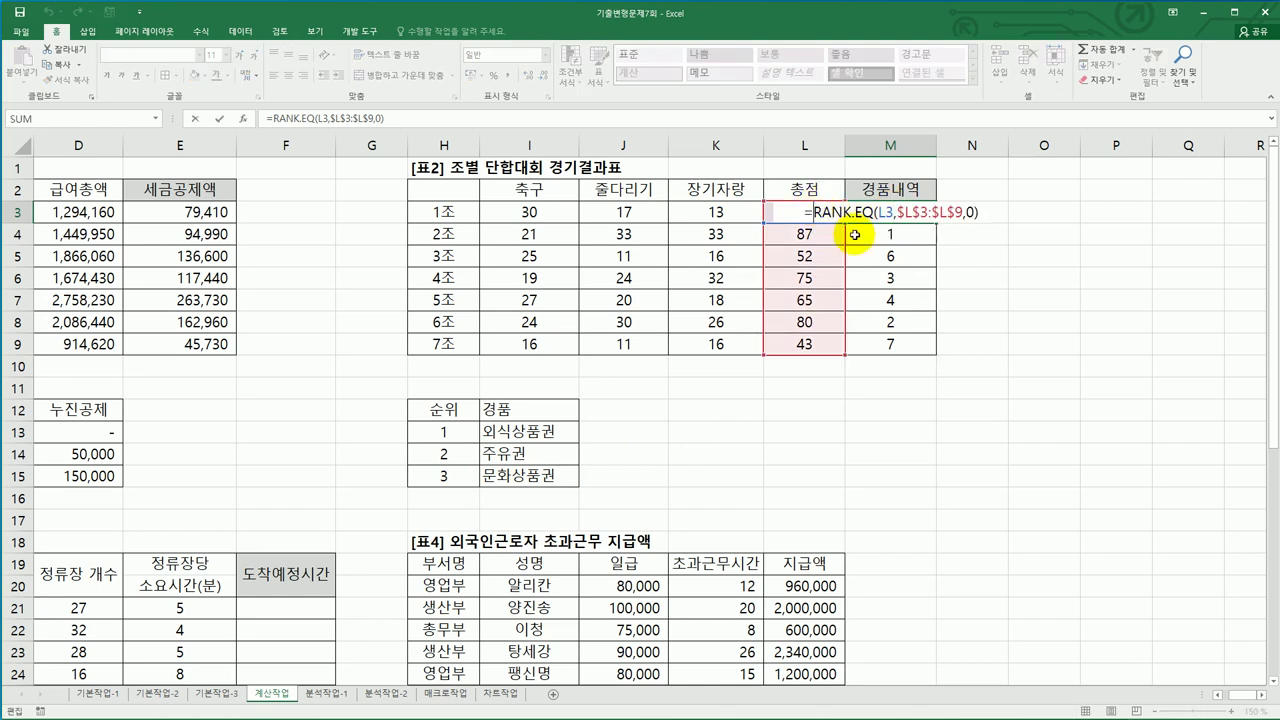
{"action": "type", "text": "cg"}
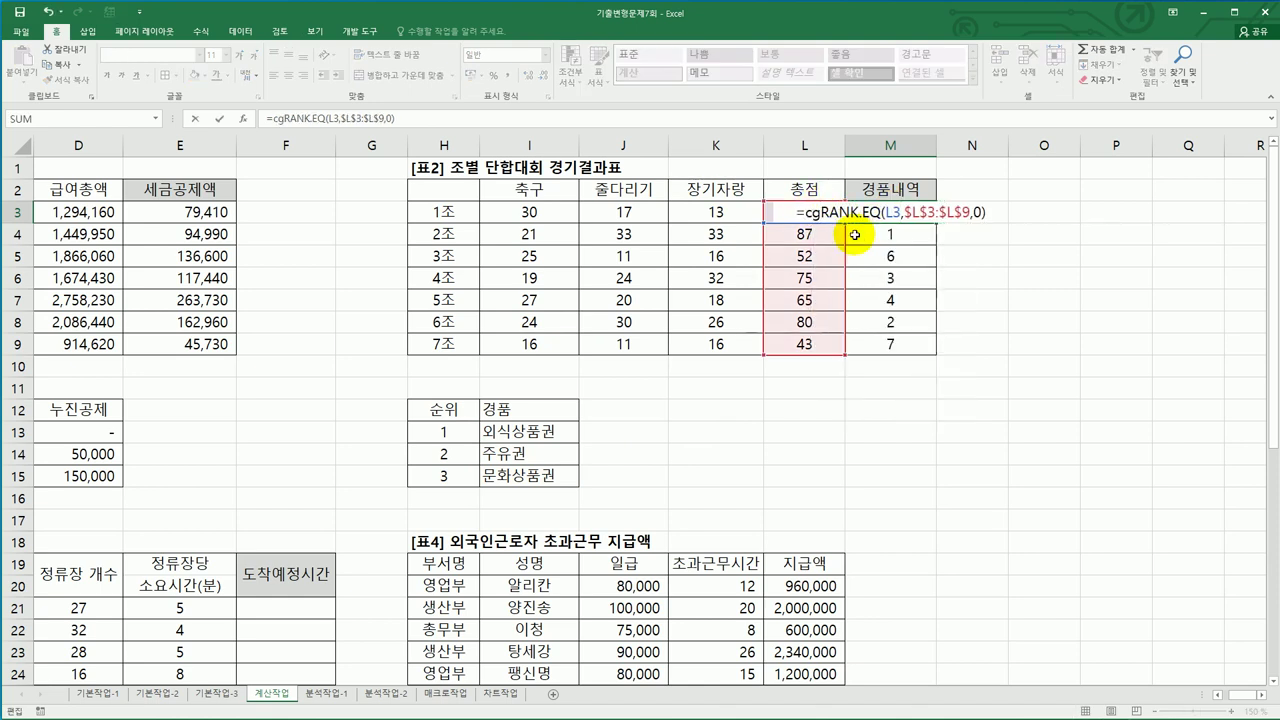
{"action": "key", "text": "BackSpace"}
{"action": "type", "text": "h"}
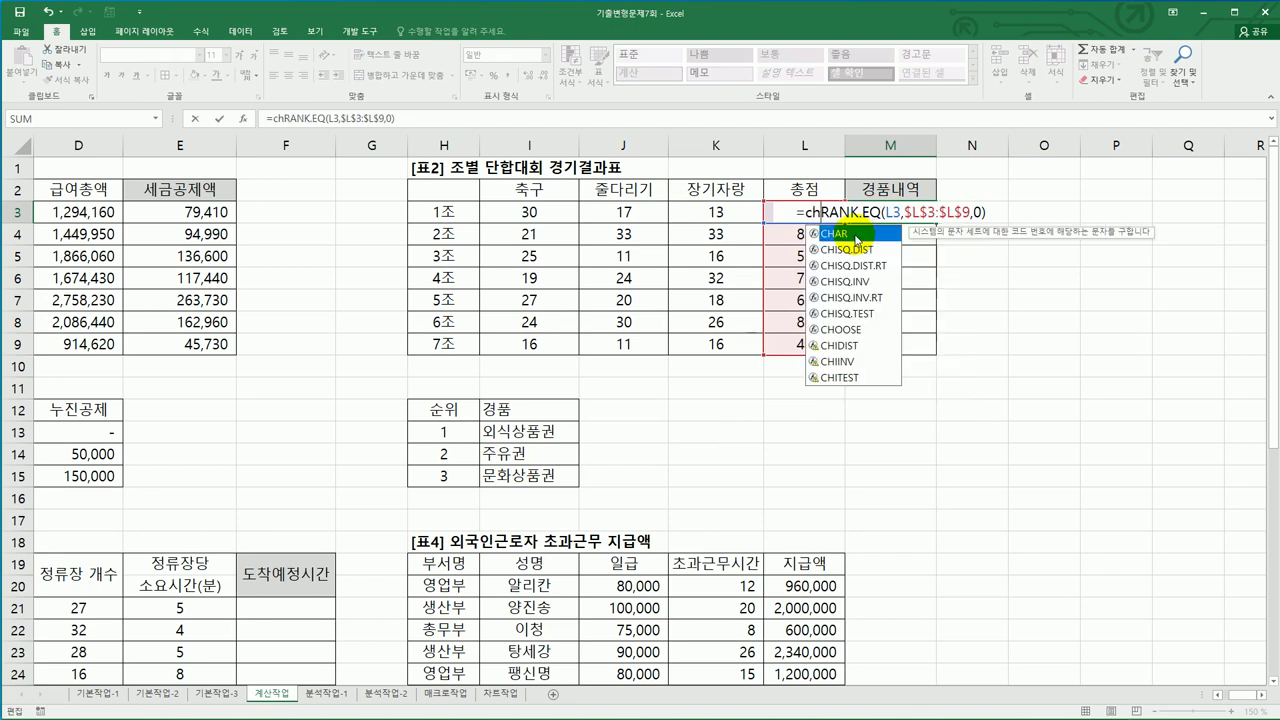
{"action": "double_click", "coordinate": [845, 329]}
{"action": "left_click", "coordinate": [1018, 214]}
{"action": "type", "text": ","}
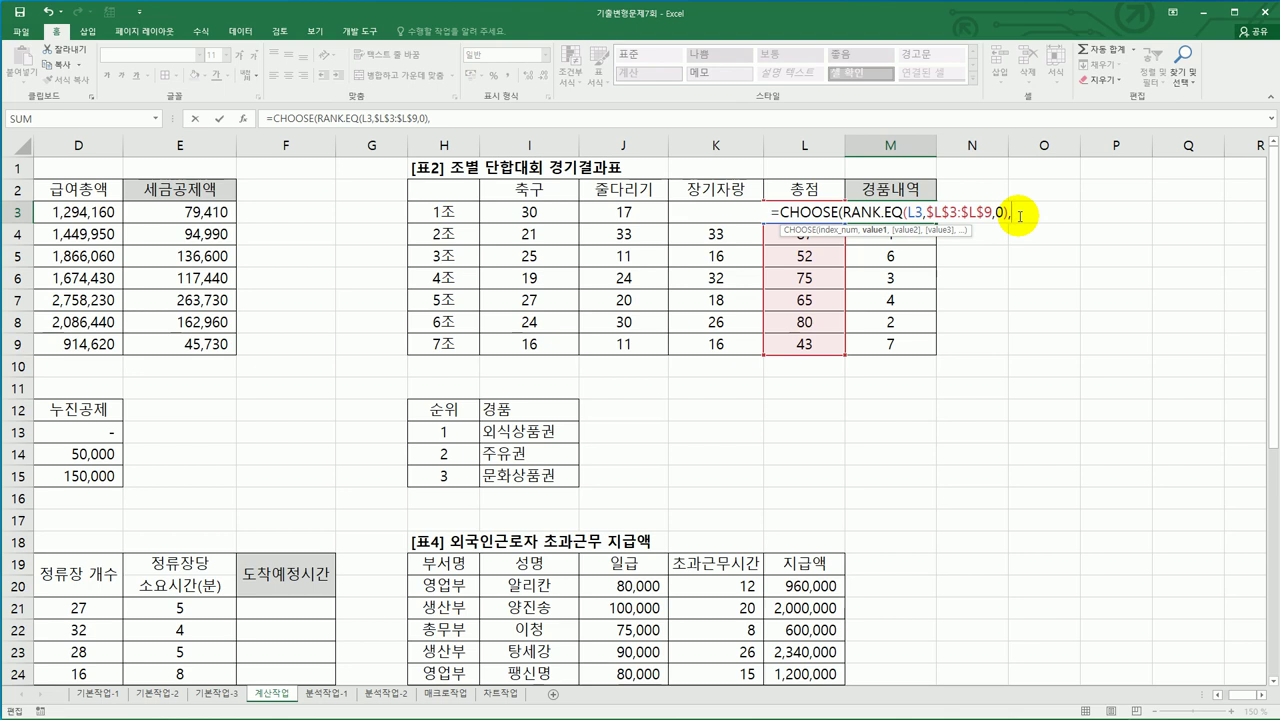
Add the absolute prize cells $I$13, $I$14 and $I$15 as the first three values of CHOOSE in M3
{"action": "left_click", "coordinate": [535, 432]}
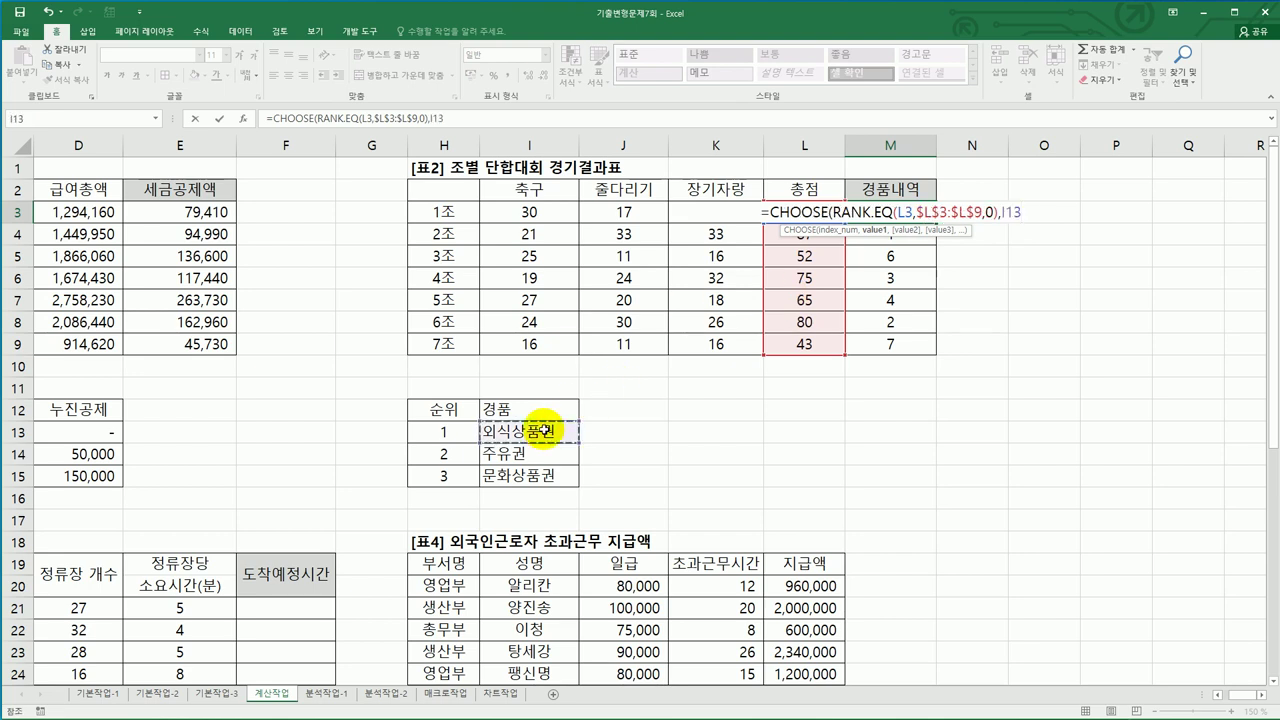
{"action": "key", "text": "F4"}
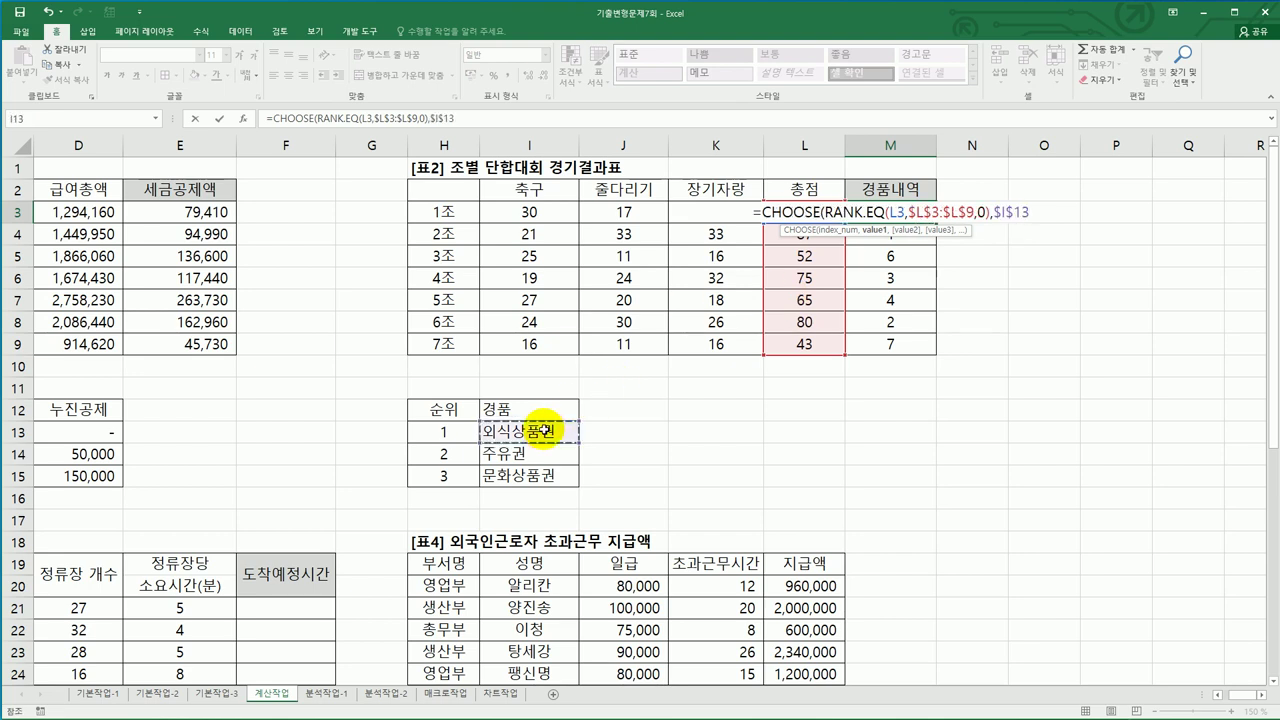
{"action": "type", "text": ","}
{"action": "left_click", "coordinate": [507, 456]}
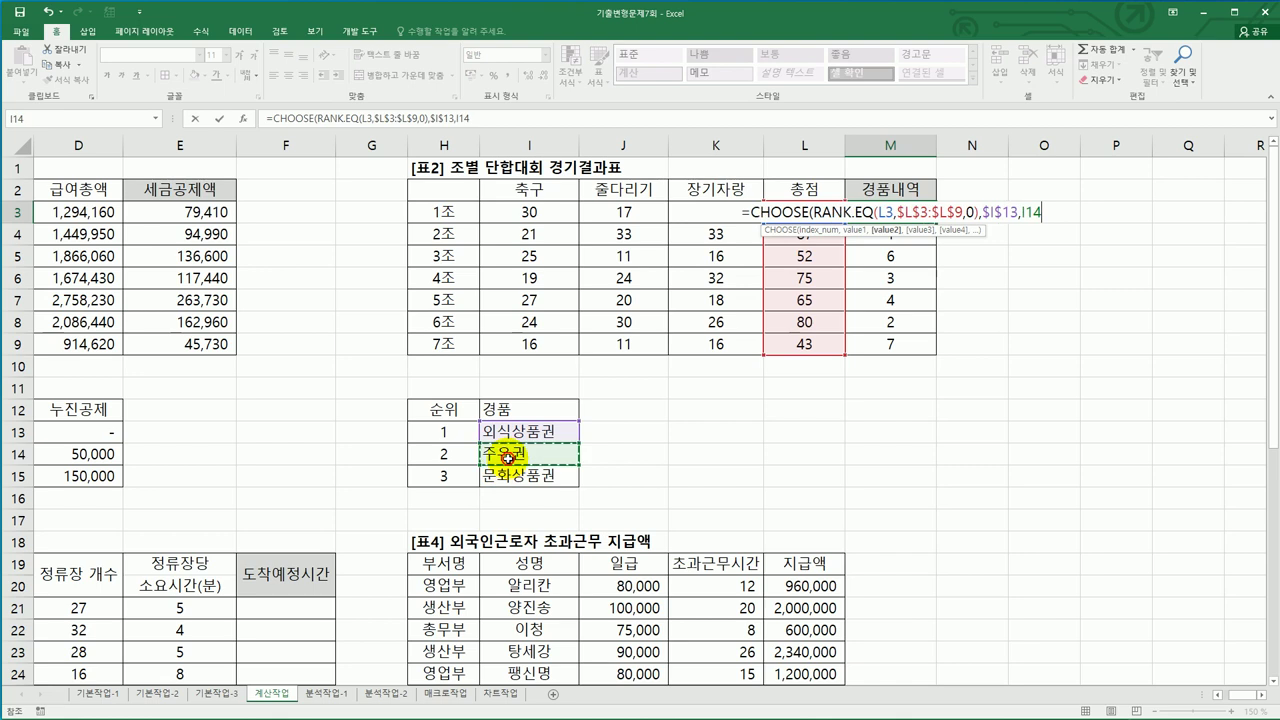
{"action": "key", "text": "F4"}
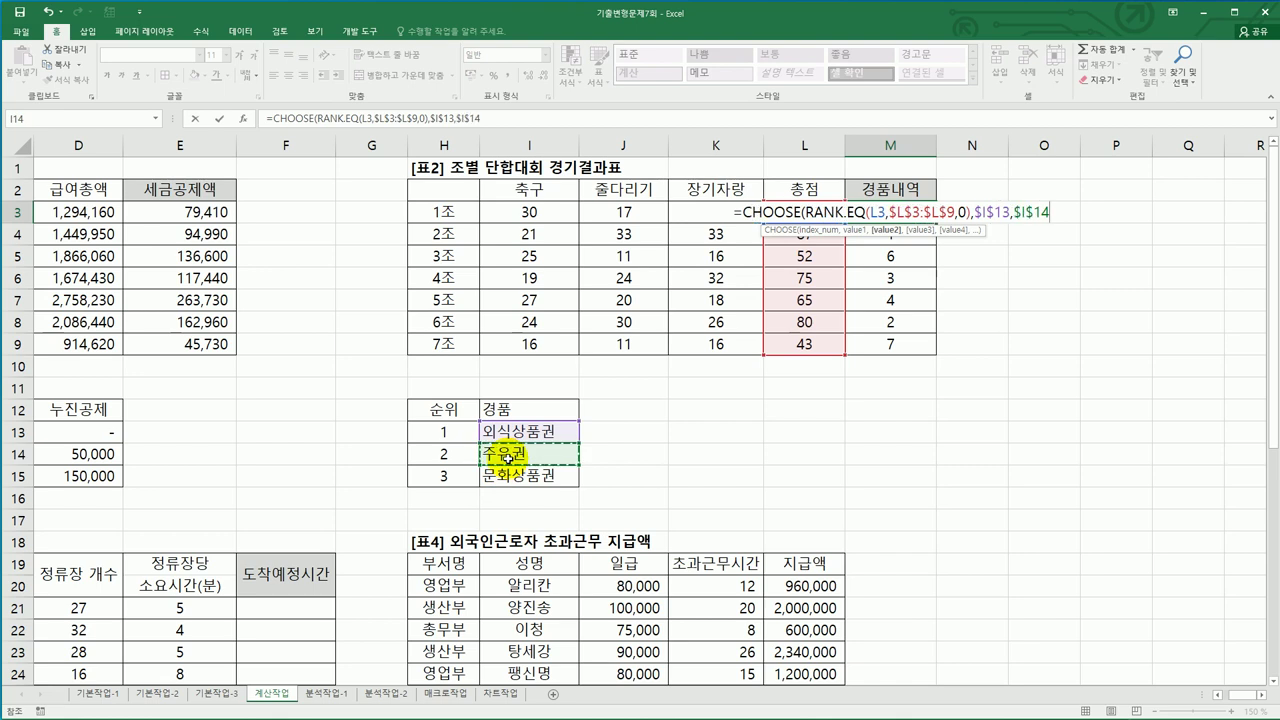
{"action": "type", "text": ","}
{"action": "left_click", "coordinate": [507, 478]}
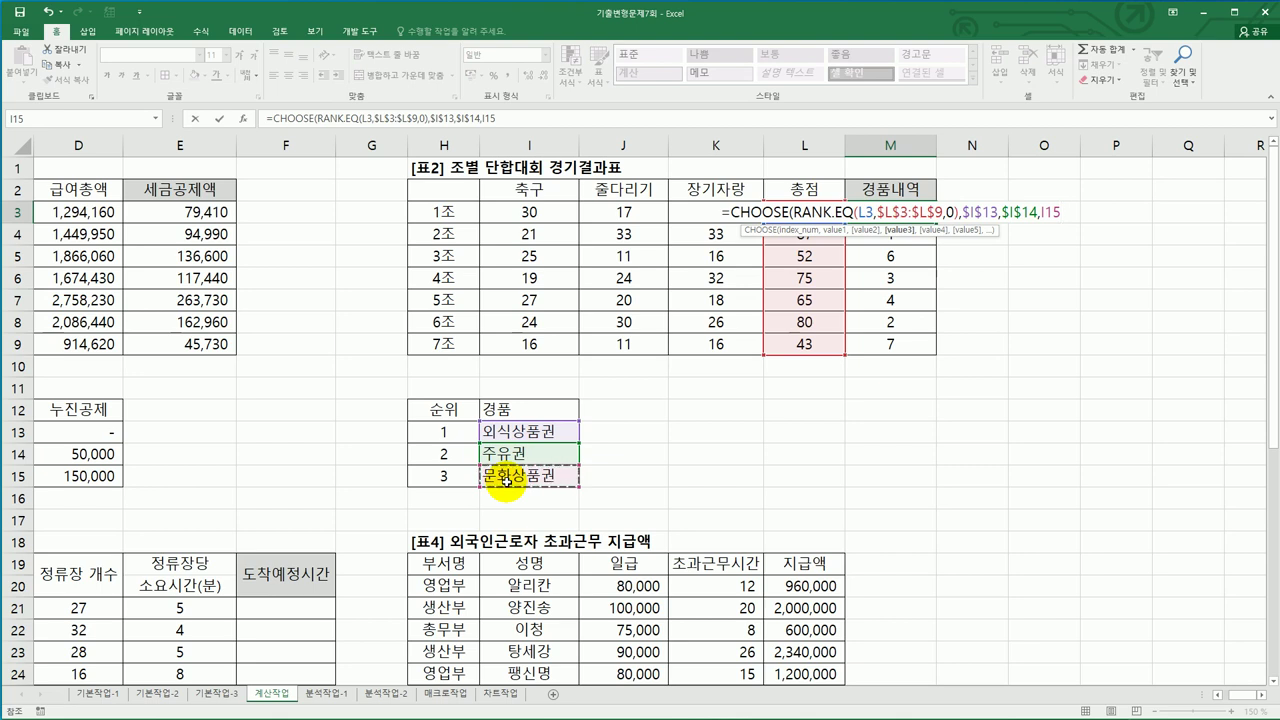
{"action": "key", "text": "F4"}
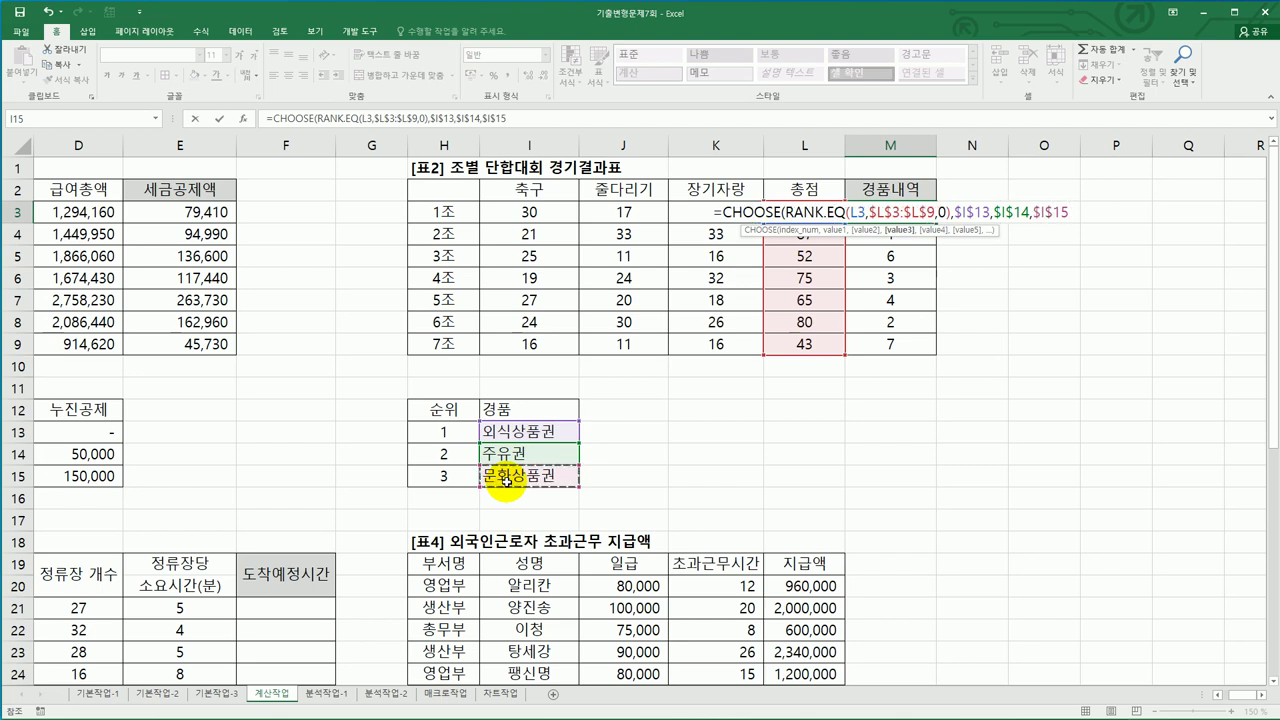
{"action": "type", "text": ","}
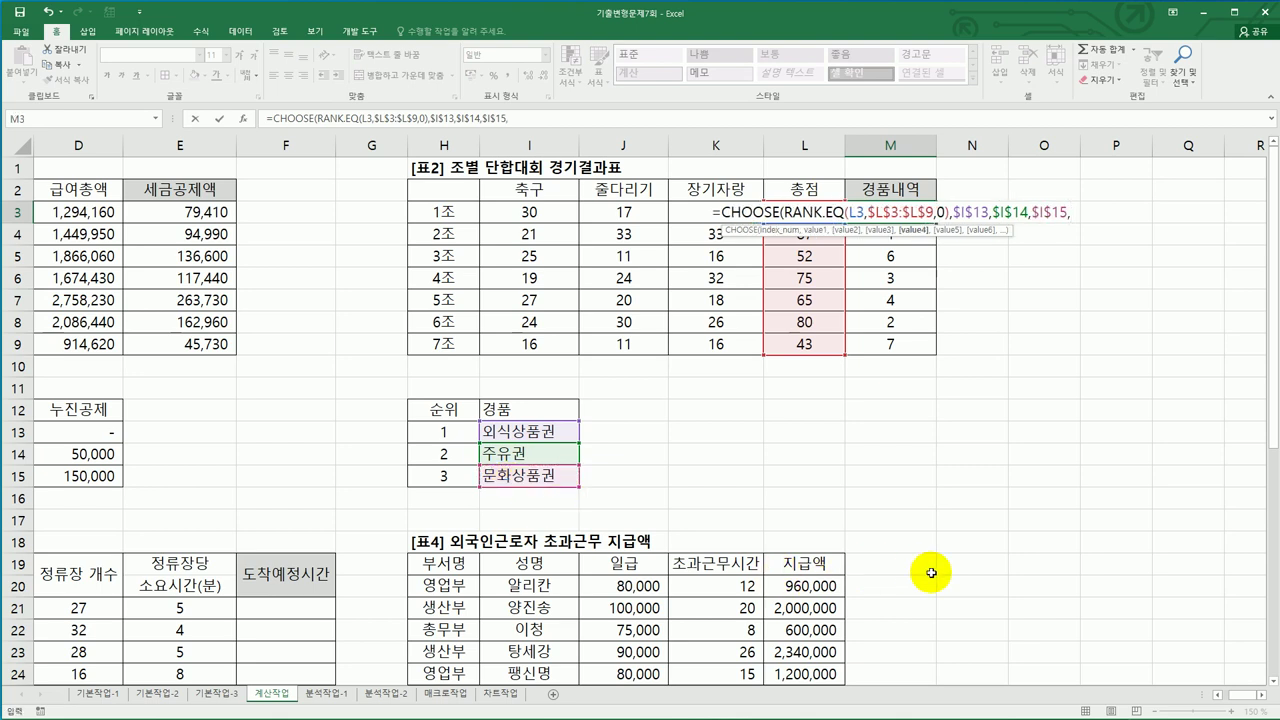
Complete the CHOOSE formula in M3 with four empty text values ("") for ranks 4 to 7
{"action": "type", "text": "\"\""}
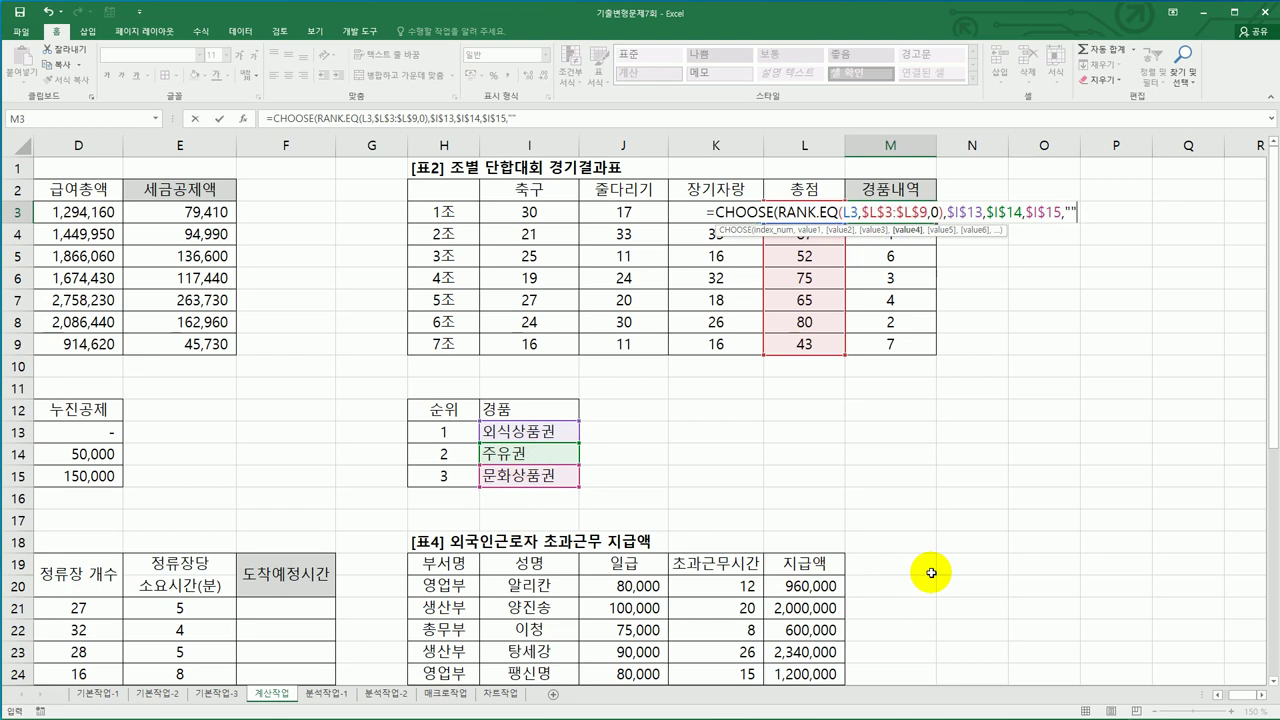
{"action": "type", "text": ",\"\",\"\",\"\""}
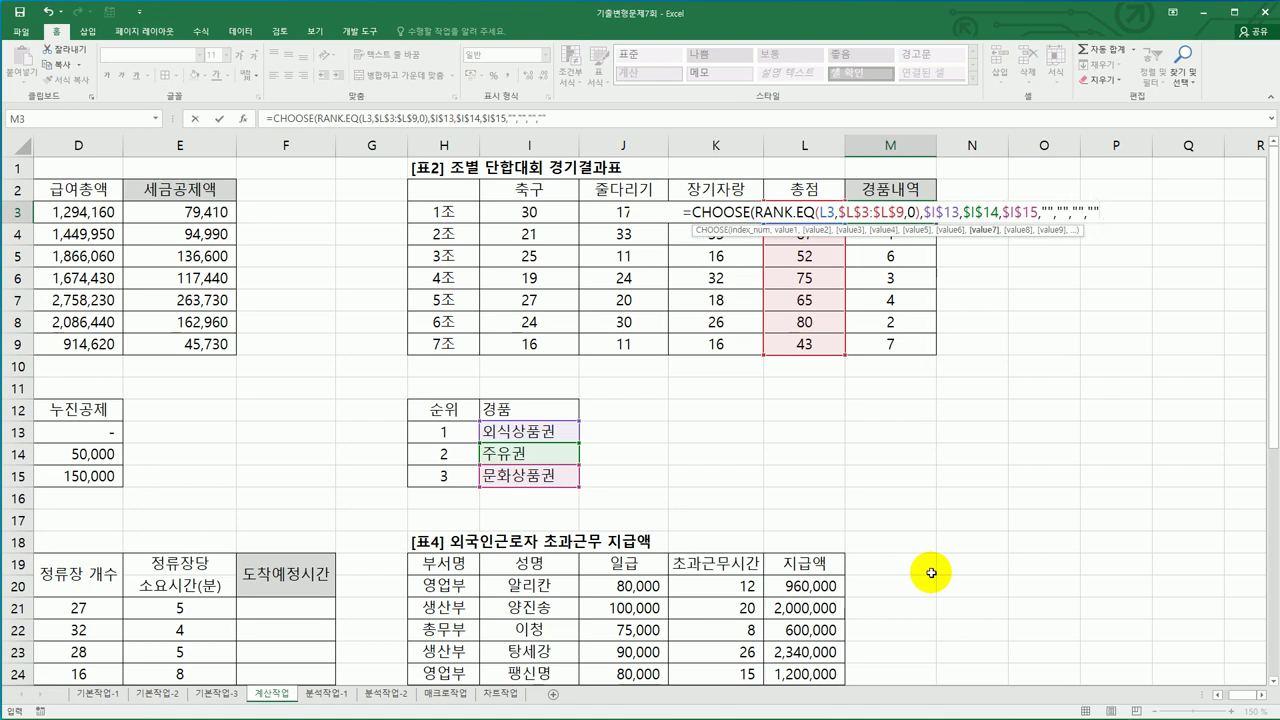
{"action": "type", "text": ")"}
{"action": "key", "text": "Return"}
Fill the CHOOSE formula in M3 down through M9 of the 경품내역 column
{"action": "left_click", "coordinate": [909, 210]}
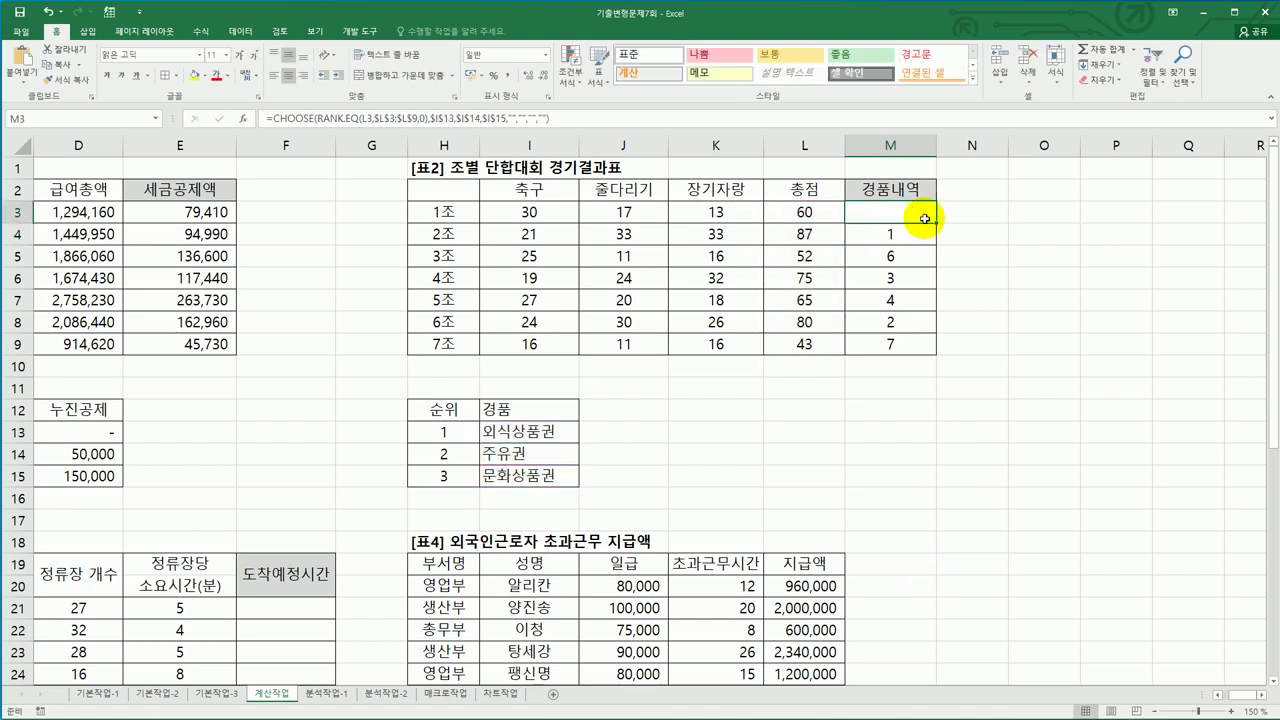
{"action": "left_click_drag", "start_coordinate": [934, 222], "coordinate": [914, 349]}
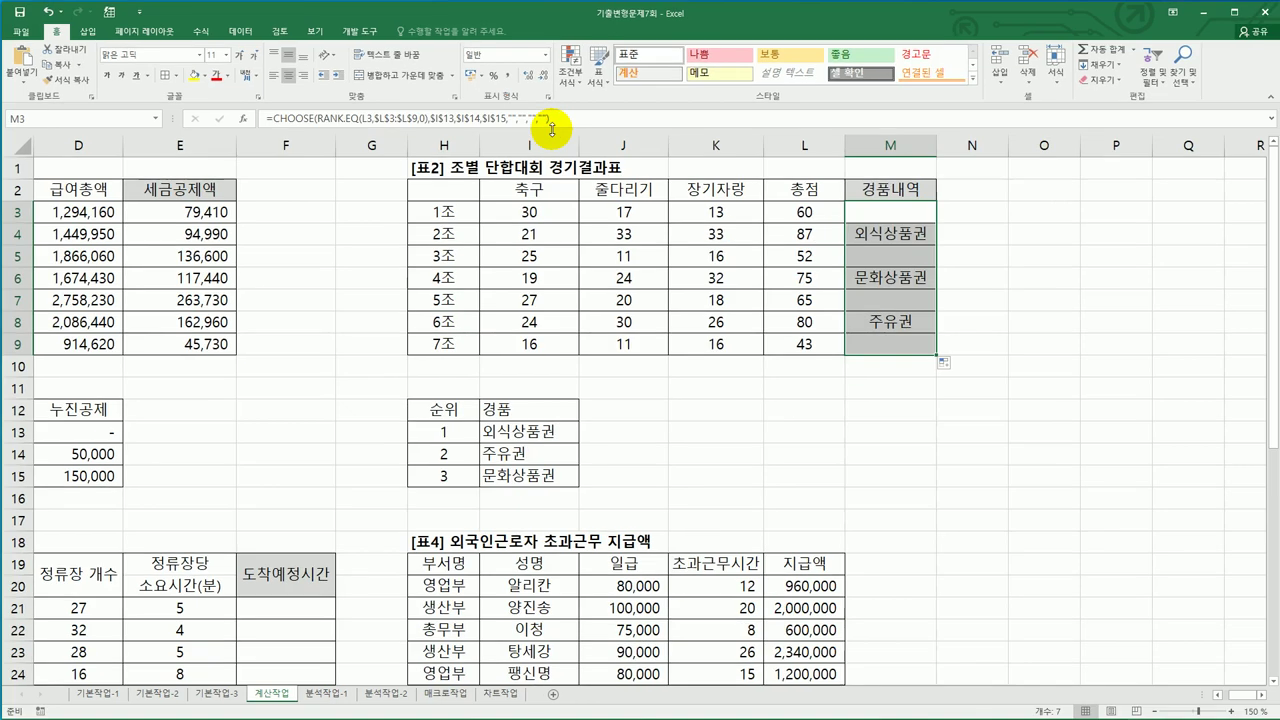
{"action": "left_click", "coordinate": [889, 344]}
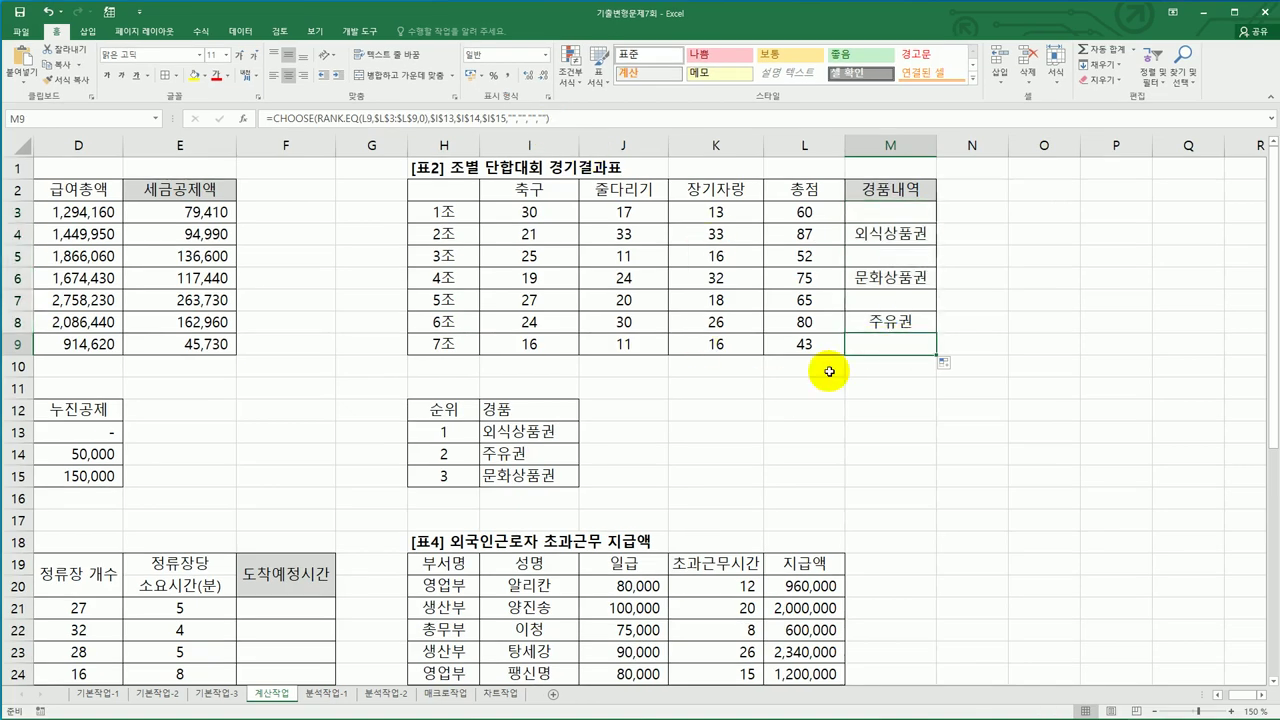
Examine [표3]'s departure time, stop count and minutes-per-stop columns together with the empty 도착예정시간 range F21:F28
{"action": "scroll", "coordinate": [752, 401], "scroll_direction": "down", "scroll_amount": 5}
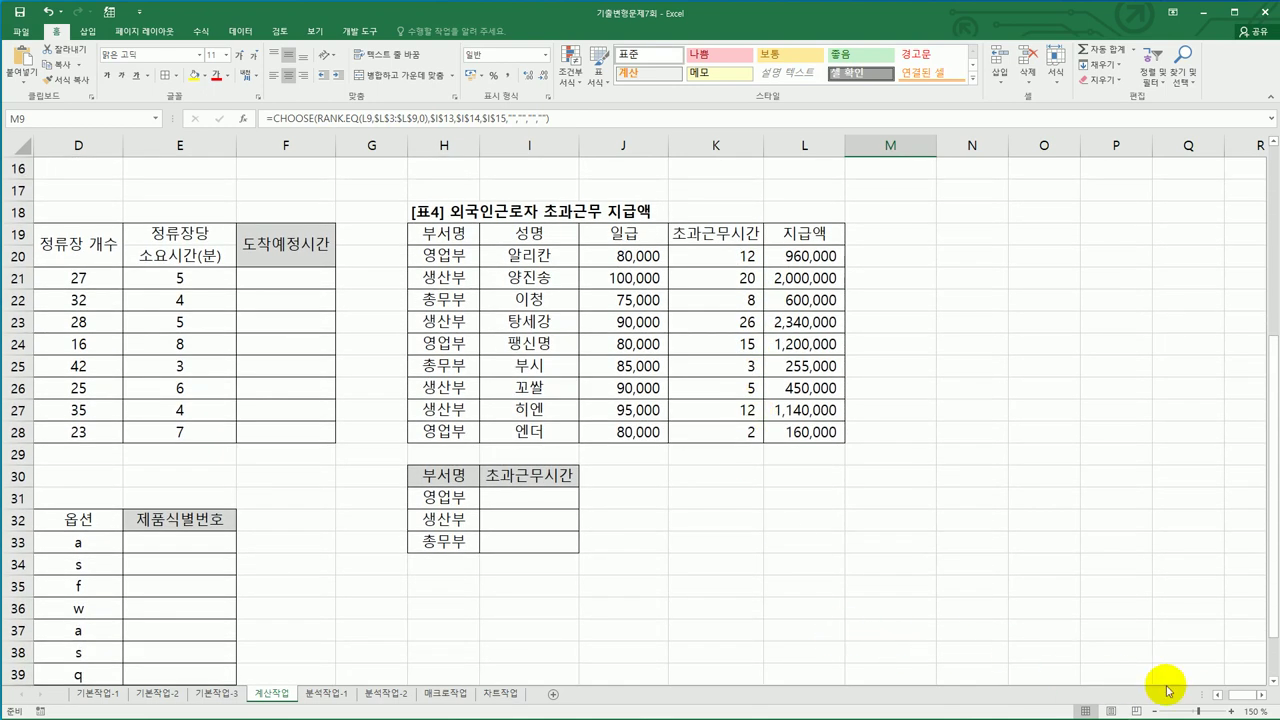
{"action": "left_click", "coordinate": [1218, 700]}
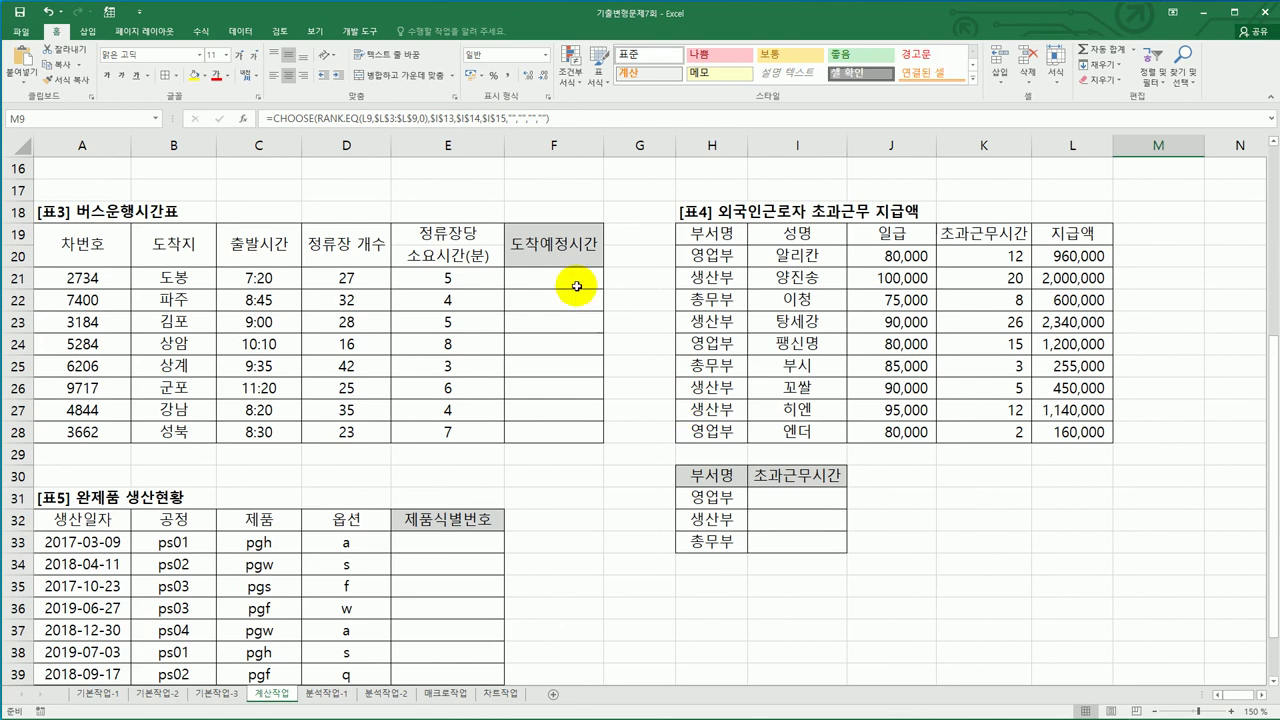
{"action": "left_click", "coordinate": [575, 280]}
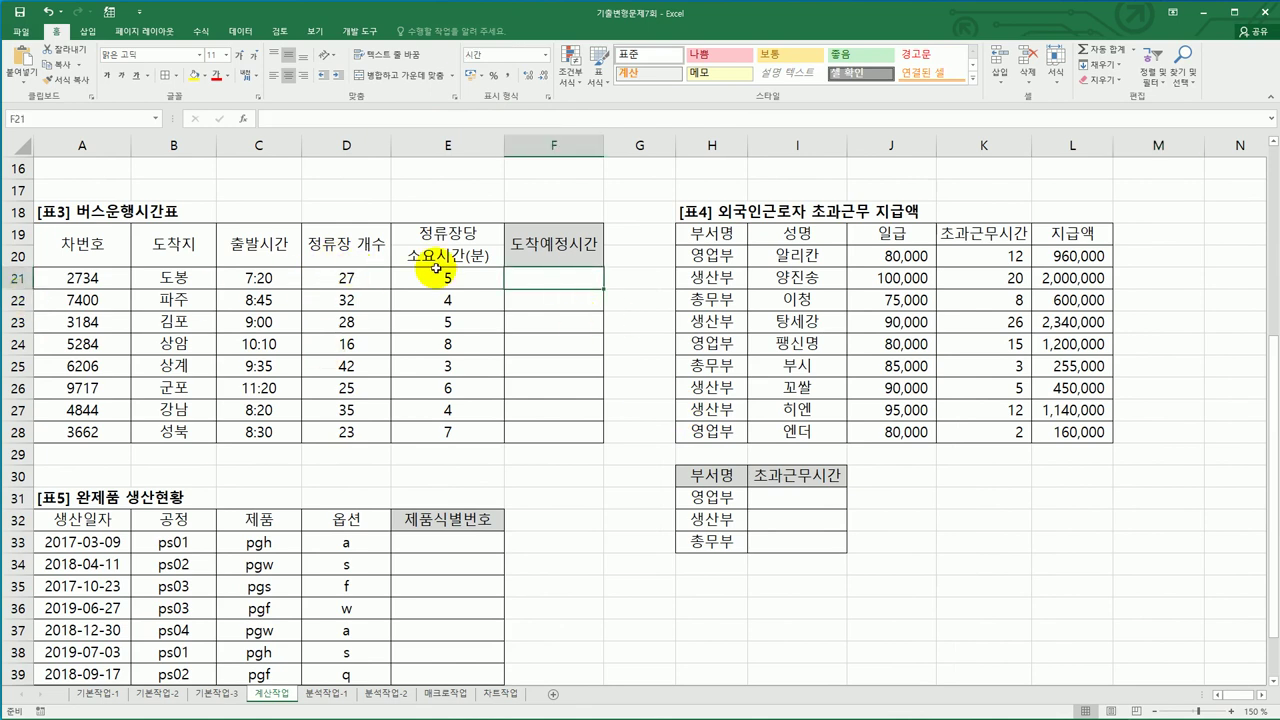
{"action": "left_click", "coordinate": [289, 260]}
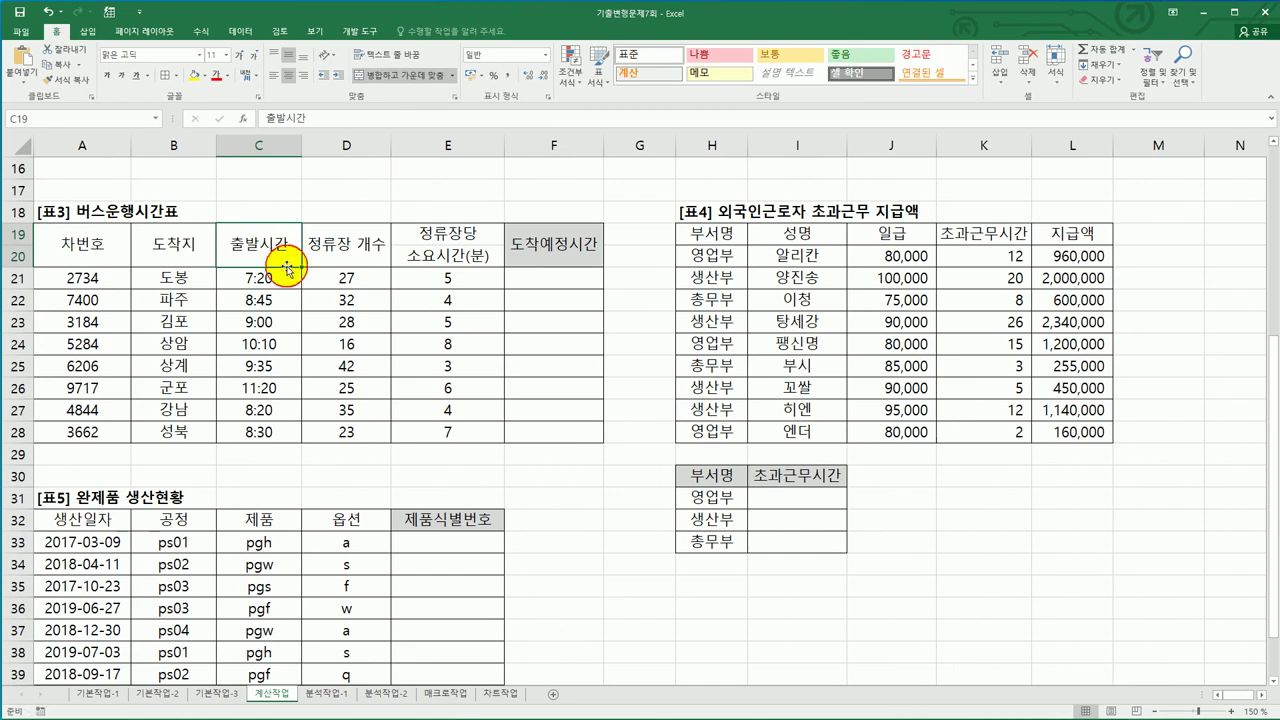
{"action": "left_click", "coordinate": [339, 253]}
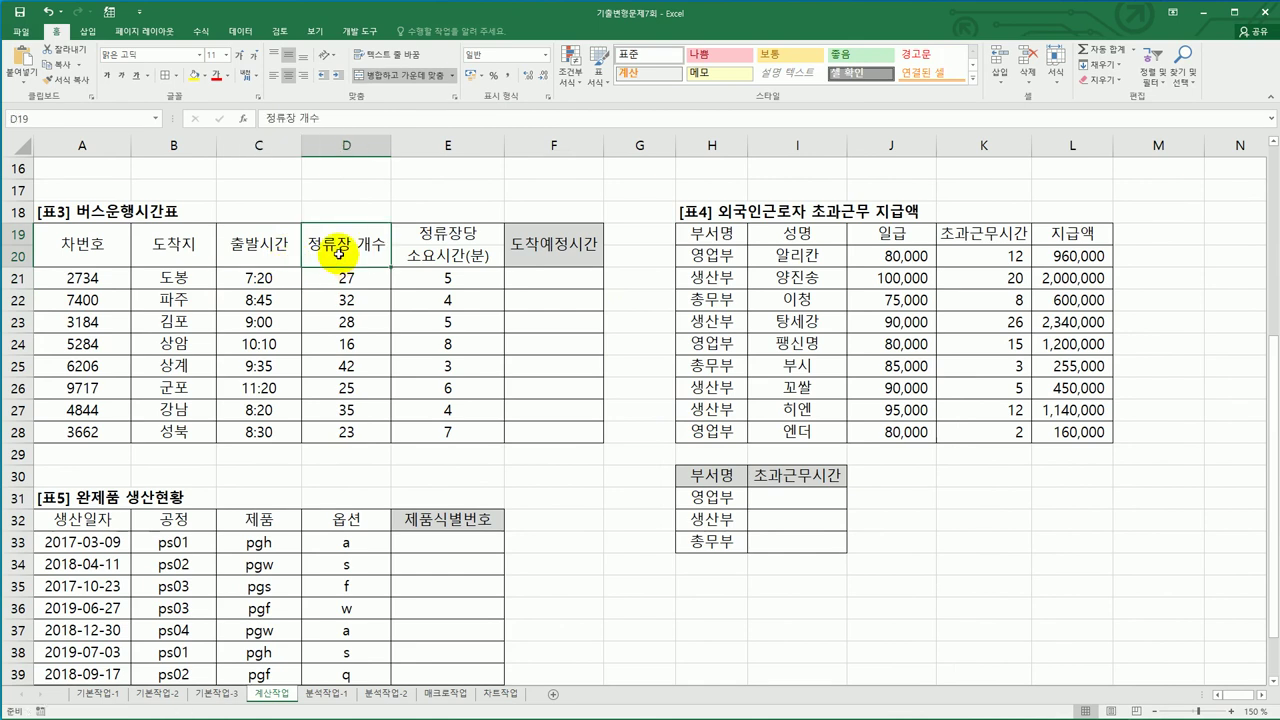
{"action": "left_click", "coordinate": [438, 235]}
{"action": "left_click", "coordinate": [447, 258]}
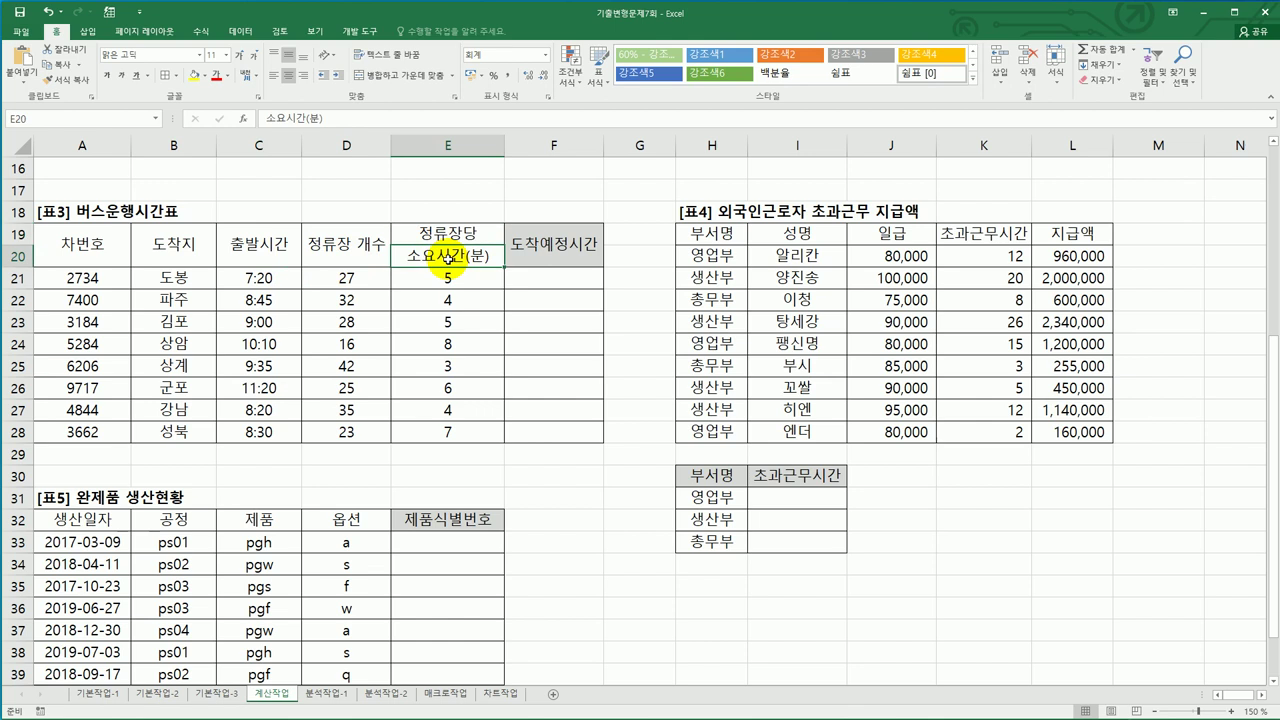
{"action": "left_click", "coordinate": [562, 285]}
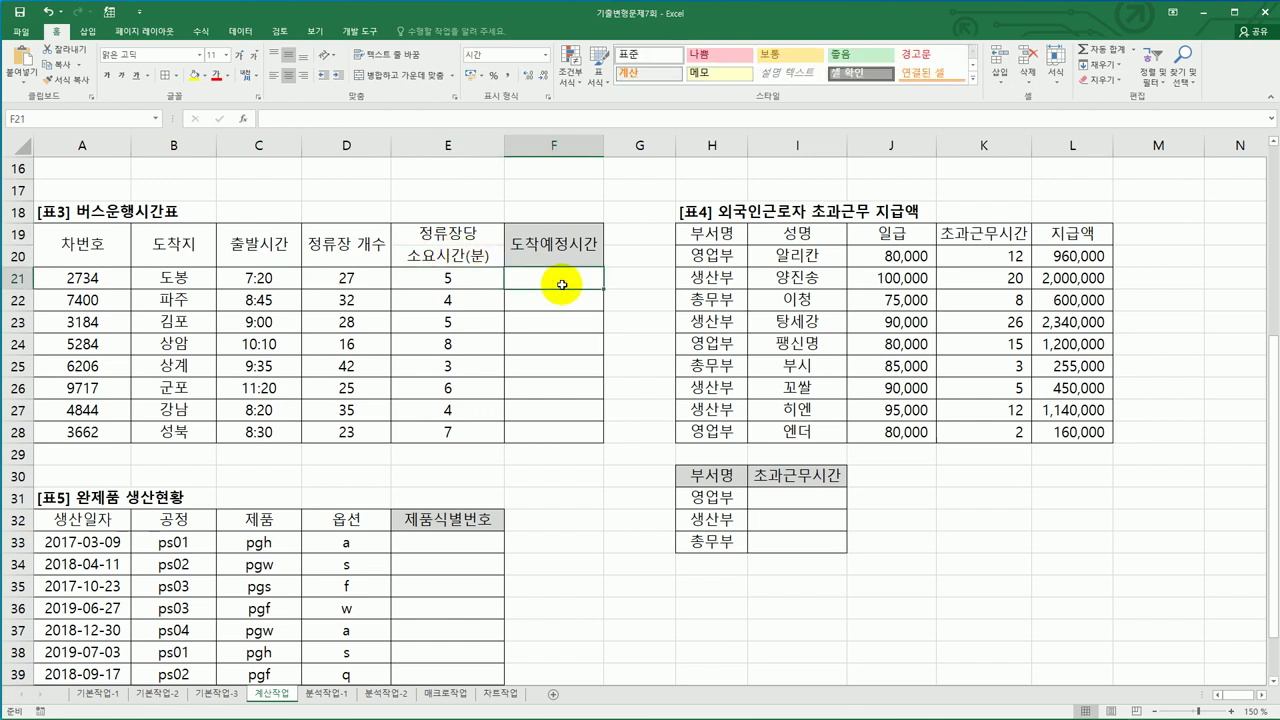
{"action": "left_click_drag", "start_coordinate": [562, 285], "coordinate": [569, 432]}
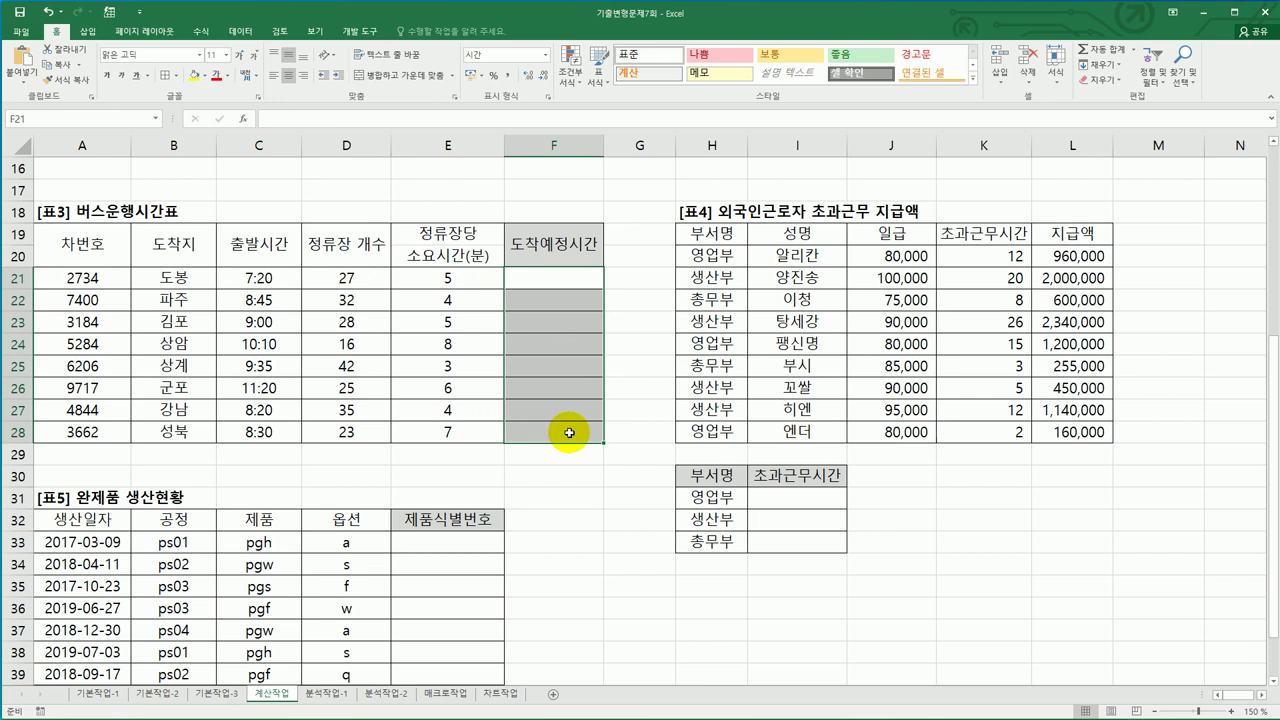
{"action": "left_click", "coordinate": [562, 278]}
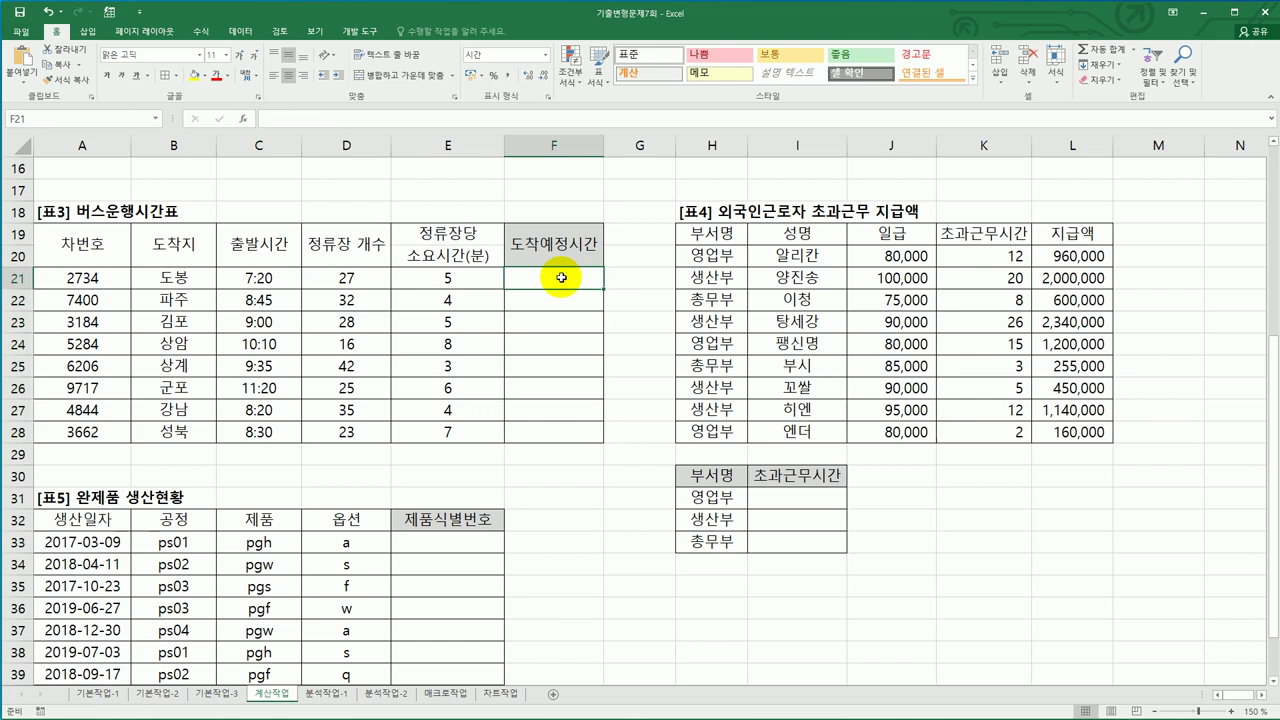
{"action": "left_click", "coordinate": [262, 278]}
{"action": "left_click", "coordinate": [345, 277]}
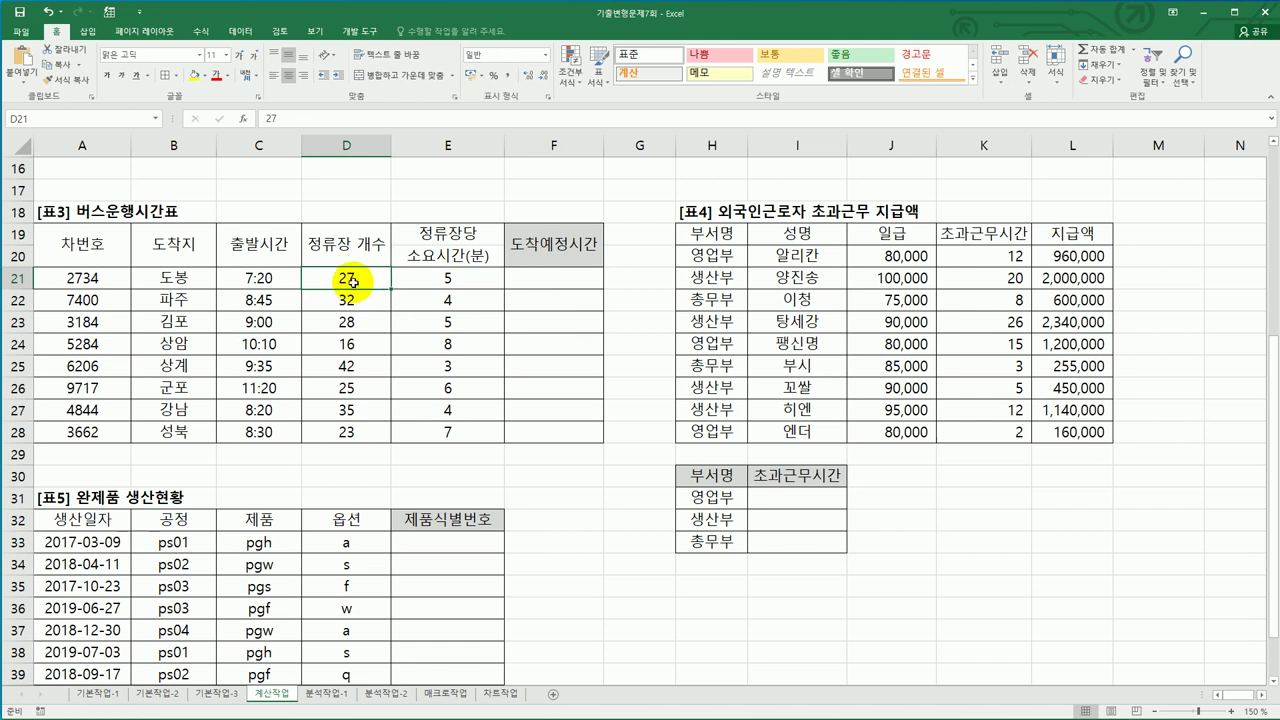
{"action": "left_click_drag", "start_coordinate": [352, 282], "coordinate": [417, 277]}
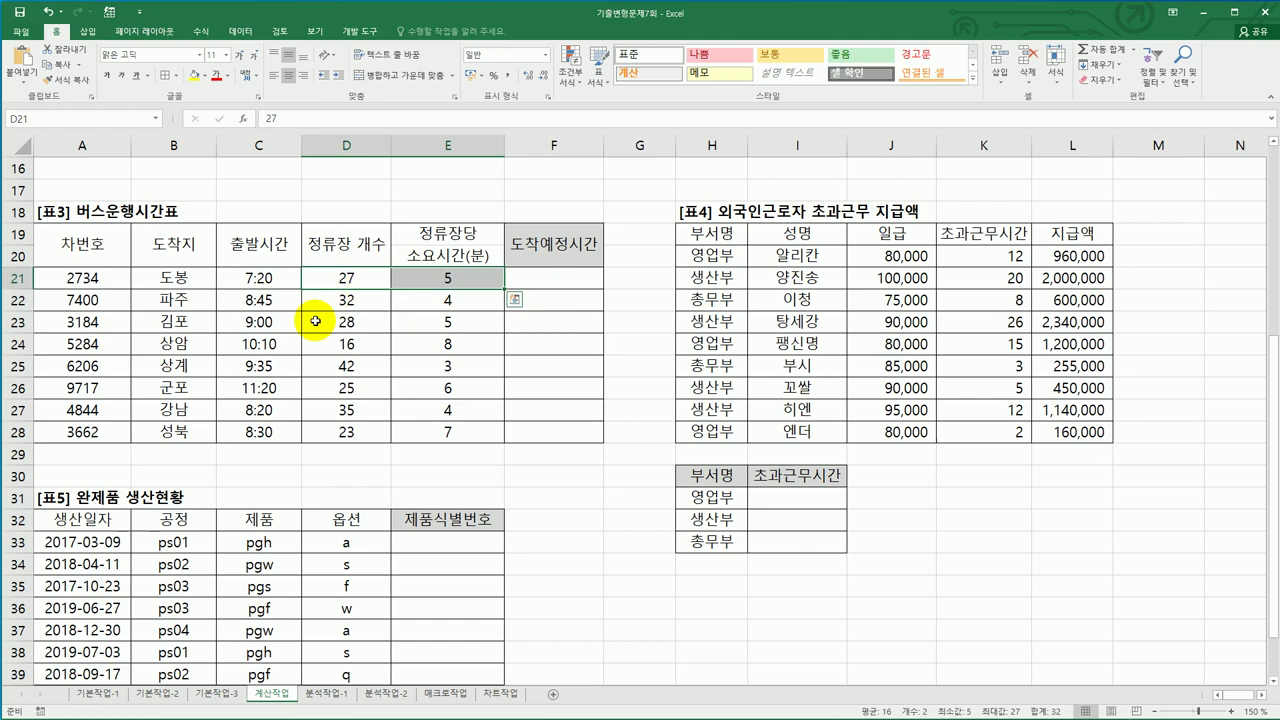
Begin a TIME formula in F21 with HOUR of the departure time C21 as its hour argument
{"action": "left_click", "coordinate": [518, 276]}
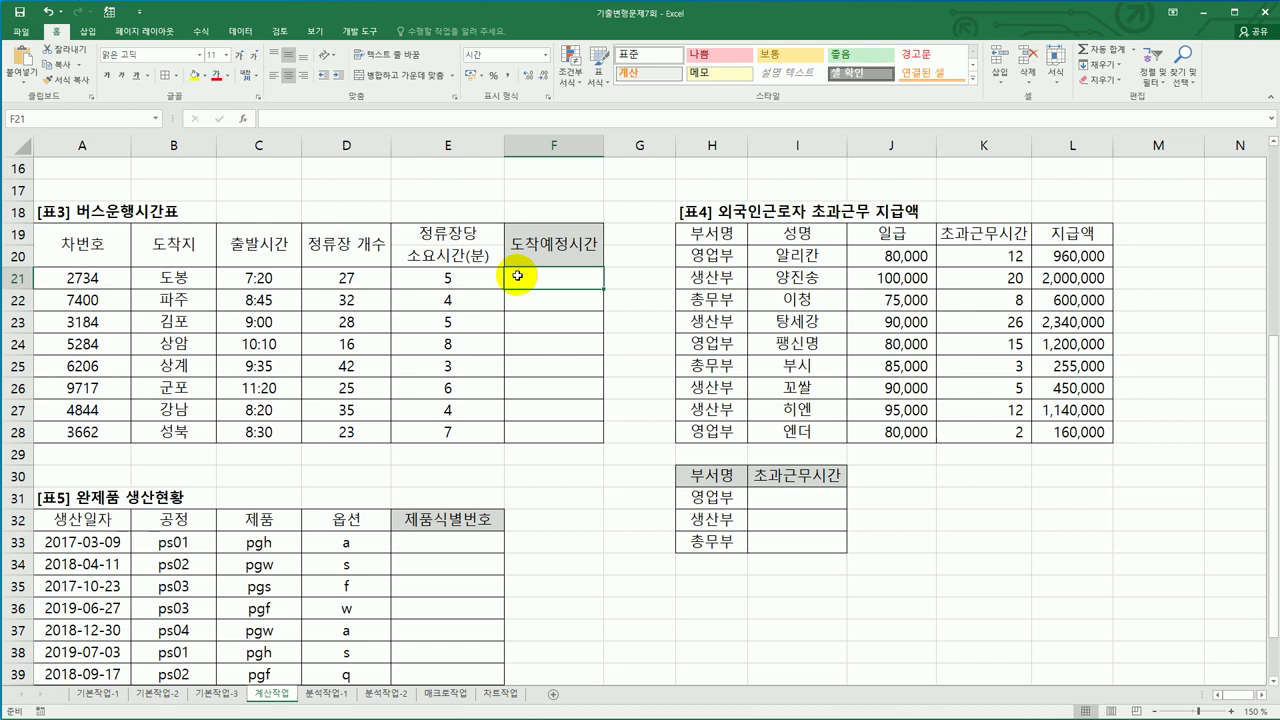
{"action": "type", "text": "="}
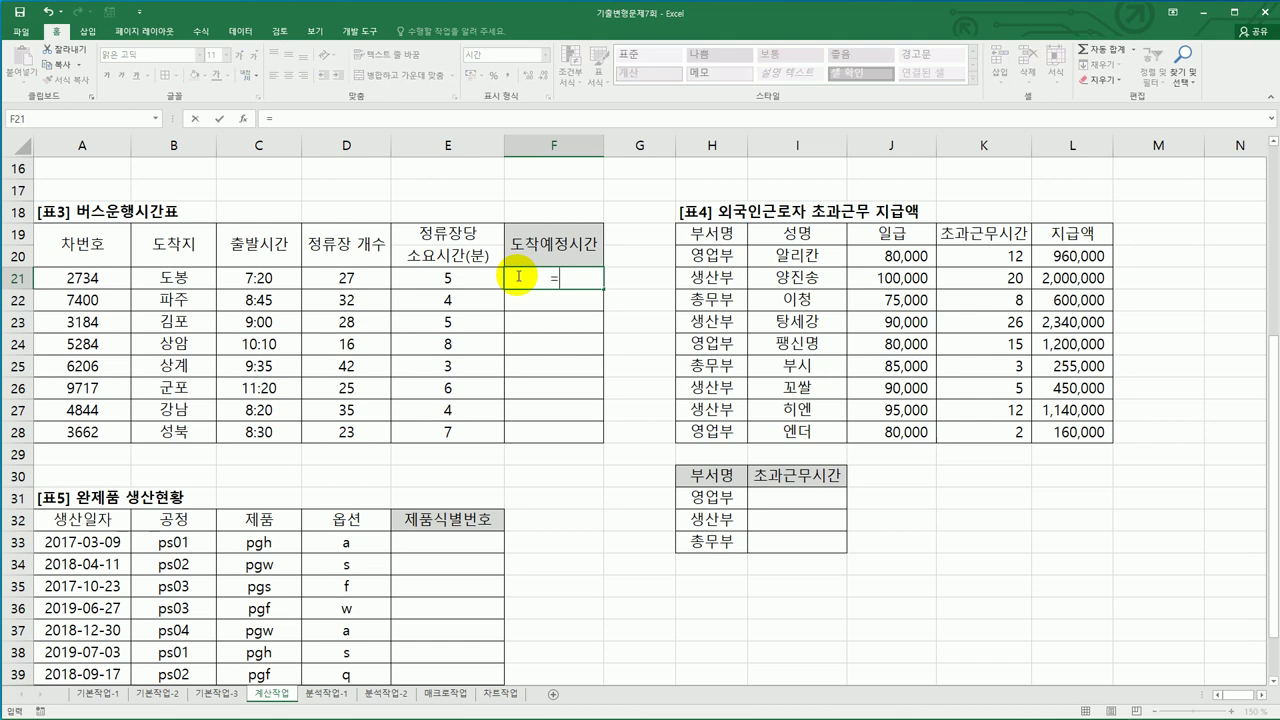
{"action": "type", "text": "ti"}
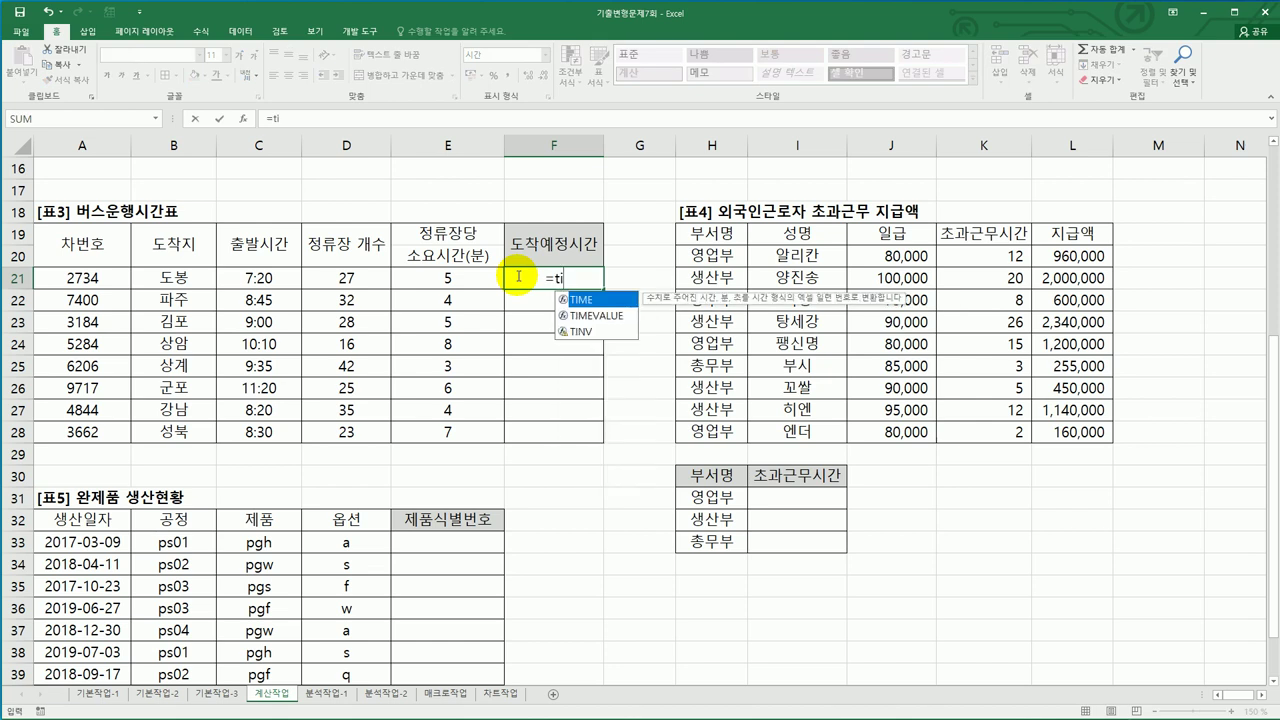
{"action": "double_click", "coordinate": [598, 301]}
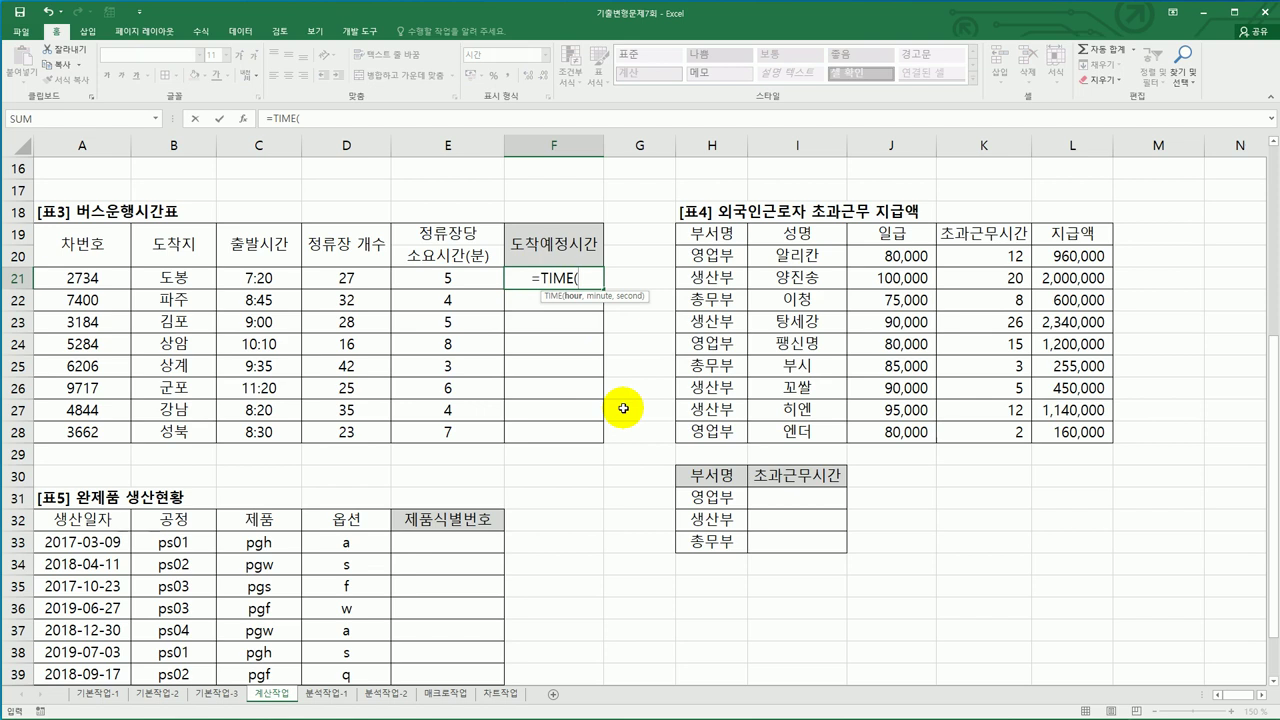
{"action": "type", "text": "hour"}
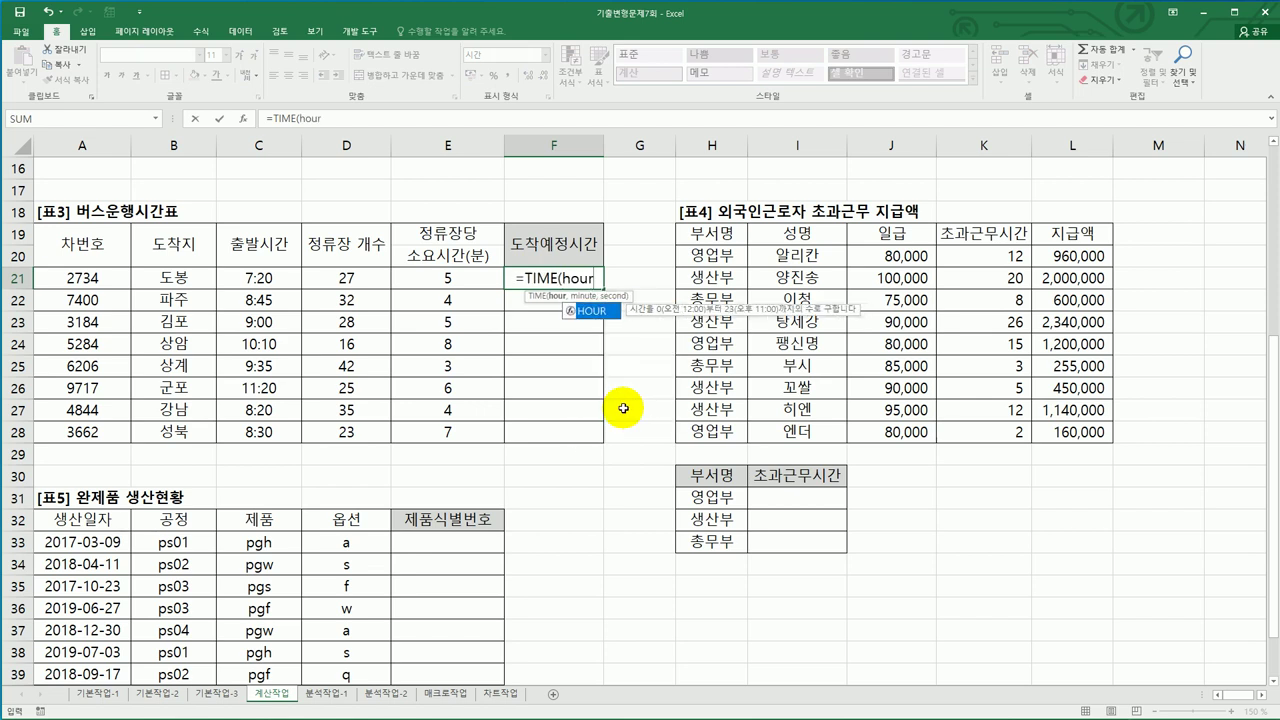
{"action": "double_click", "coordinate": [598, 310]}
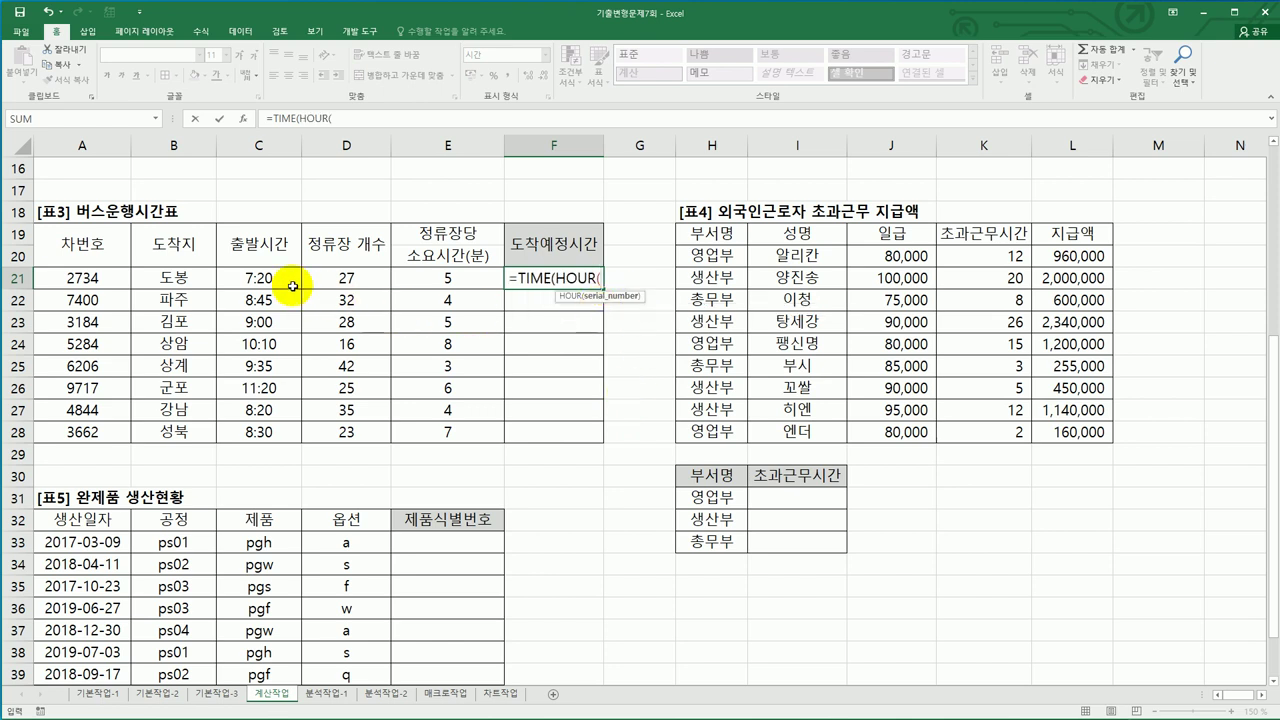
{"action": "left_click", "coordinate": [258, 277]}
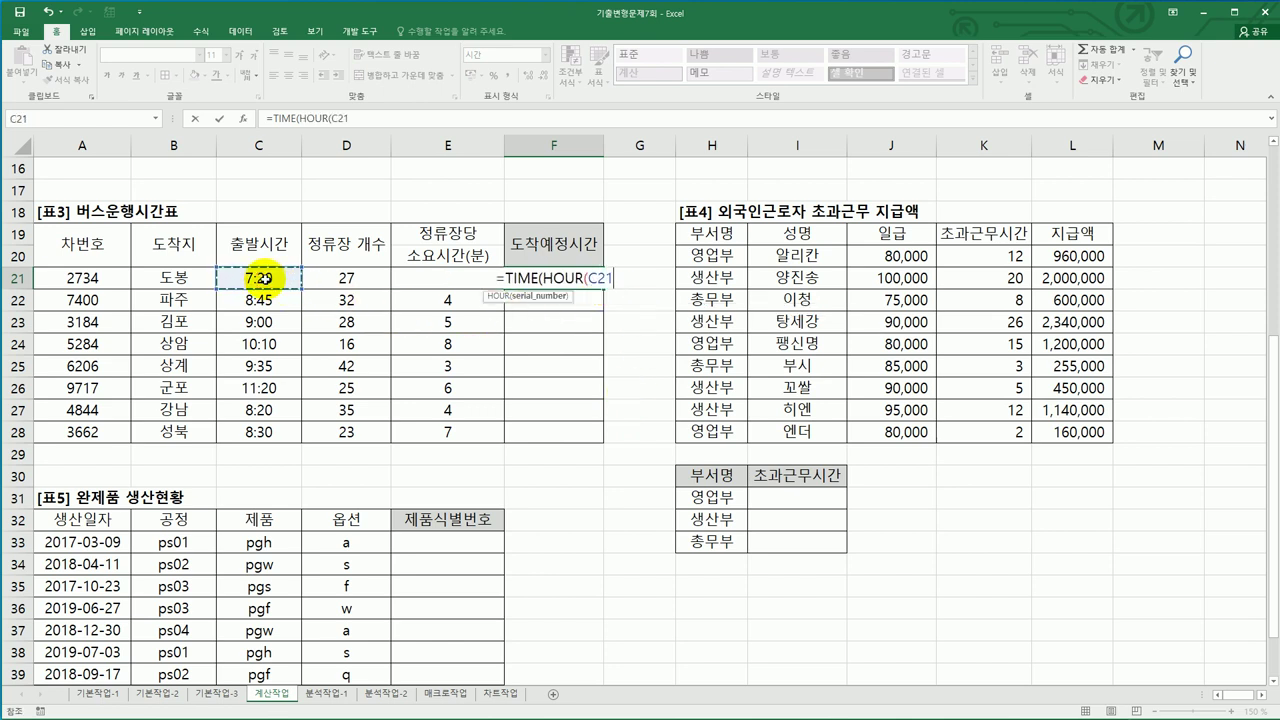
Complete the TIME formula in F21 with MINUTE(C21) for the minutes and 0 for the seconds
{"action": "type", "text": "),min"}
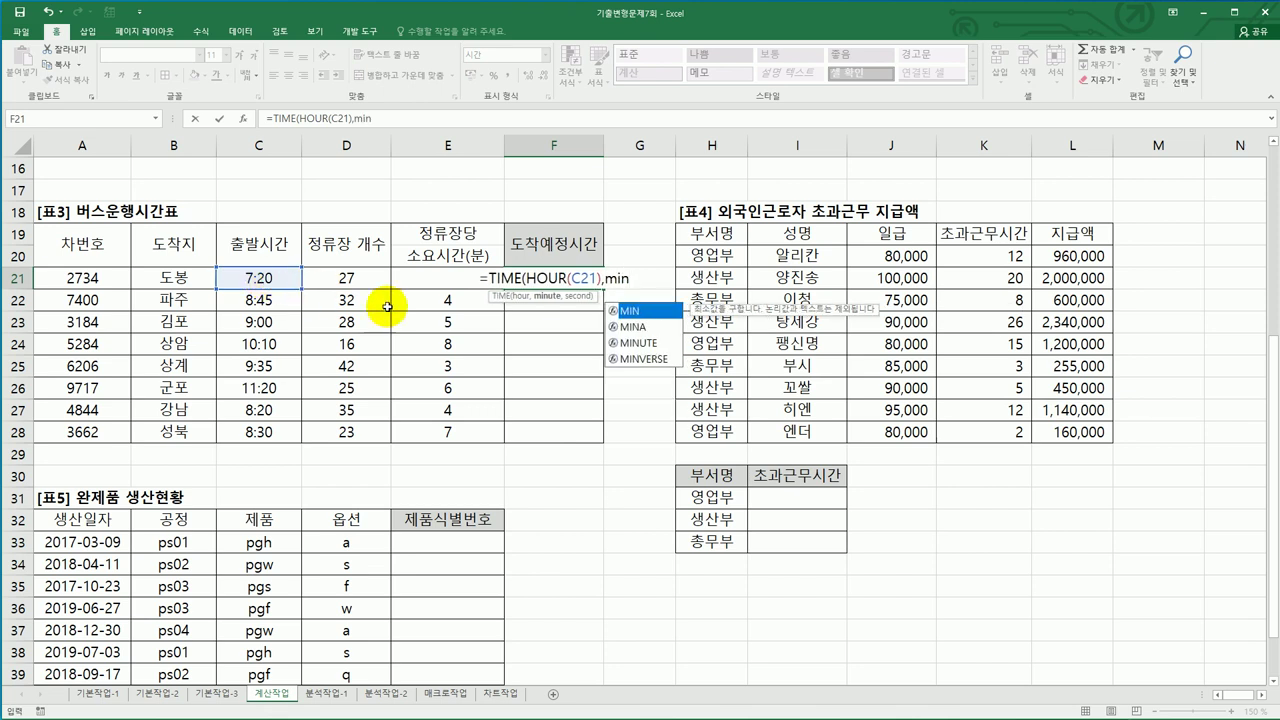
{"action": "double_click", "coordinate": [630, 342]}
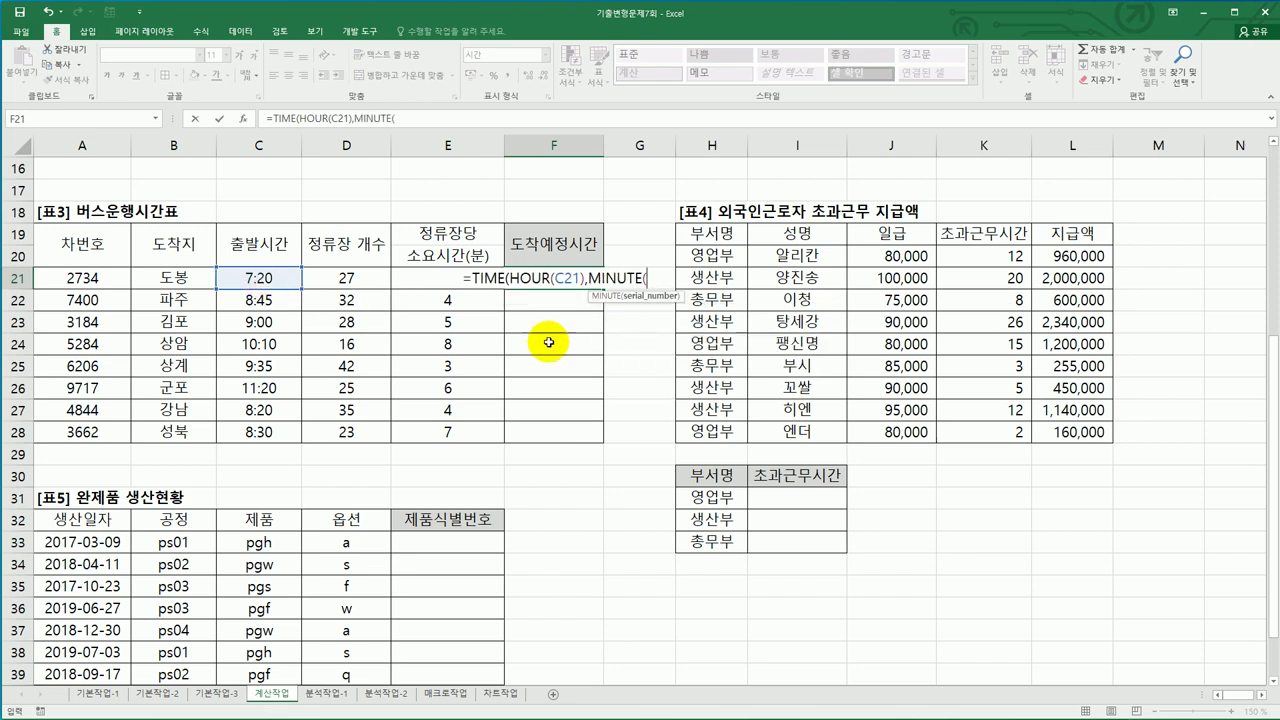
{"action": "left_click", "coordinate": [268, 280]}
{"action": "type", "text": ")"}
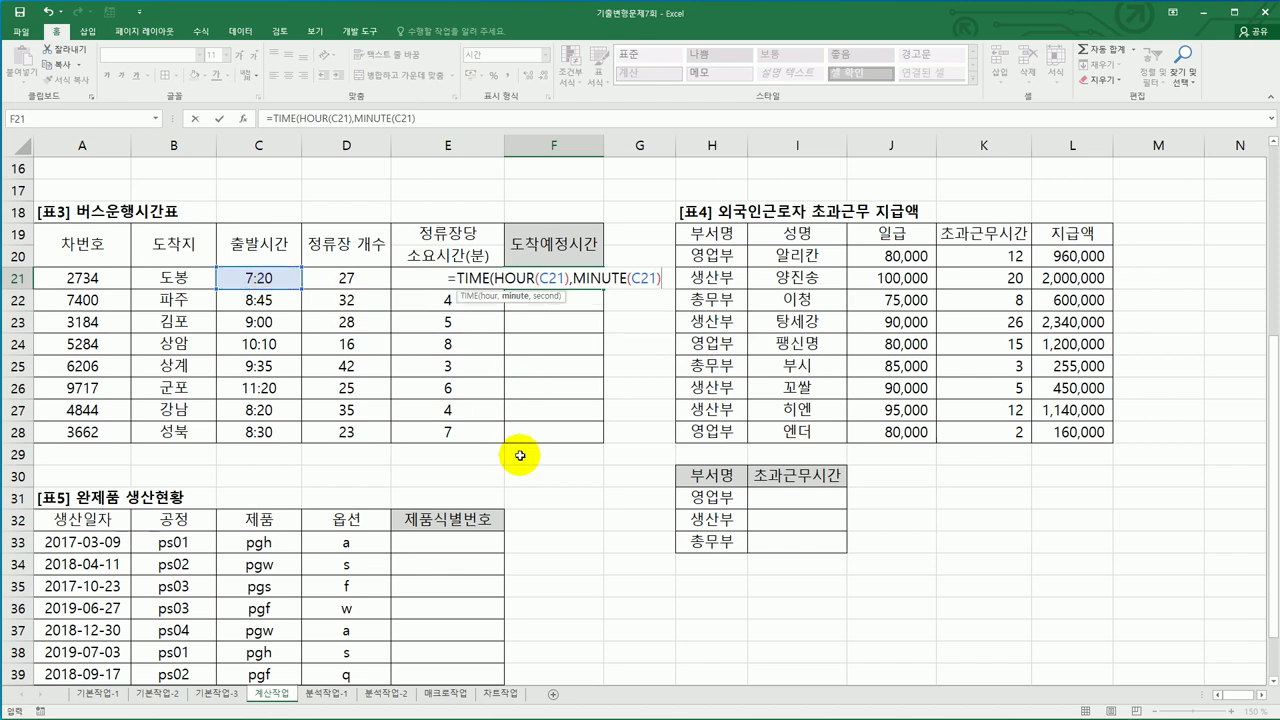
{"action": "type", "text": ",0"}
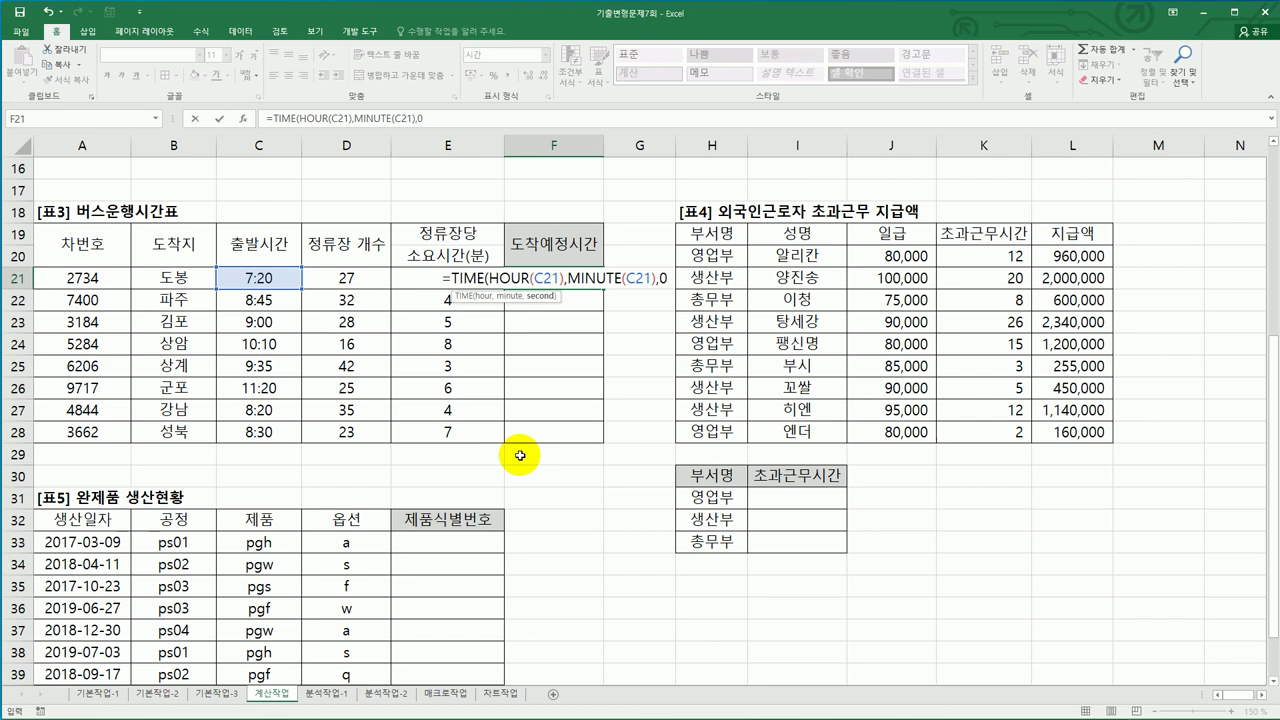
{"action": "type", "text": ")"}
{"action": "key", "text": "Return"}
{"action": "key", "text": "Up"}
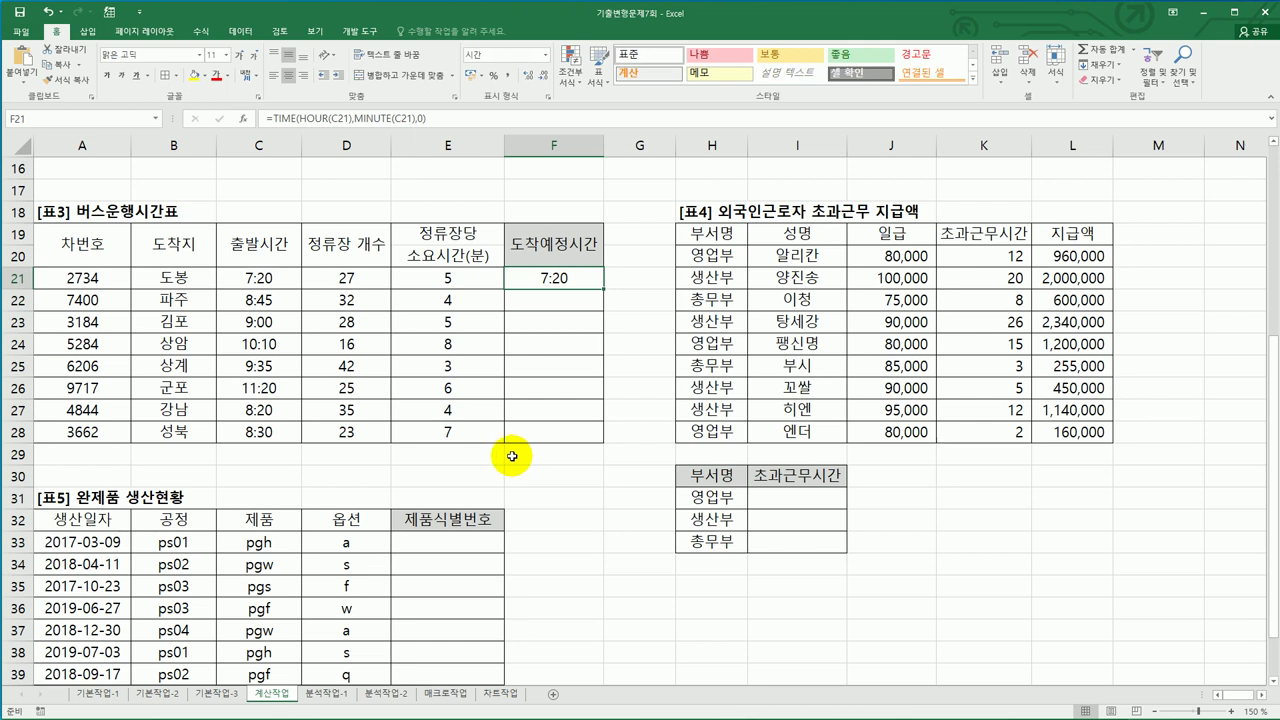
Add D21*E21 to the minute argument of F21's TIME formula and fill the formula down through F28
{"action": "left_click", "coordinate": [354, 277]}
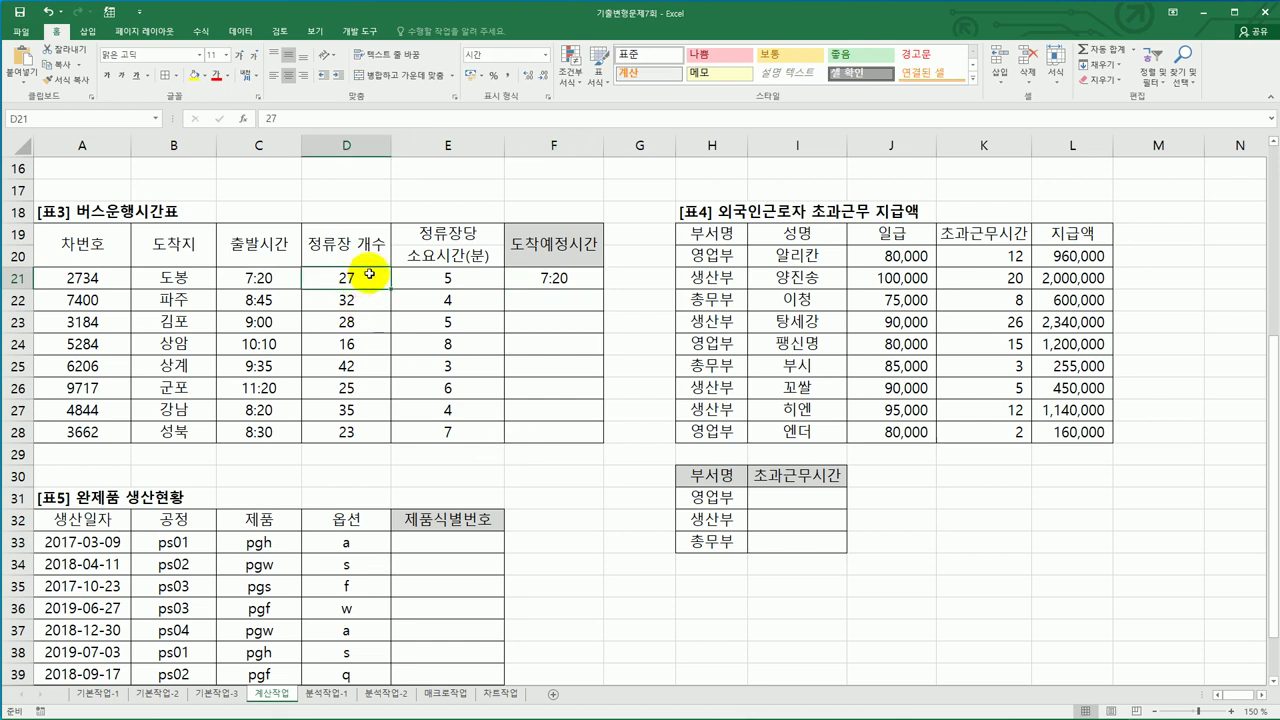
{"action": "left_click_drag", "start_coordinate": [354, 277], "coordinate": [416, 278]}
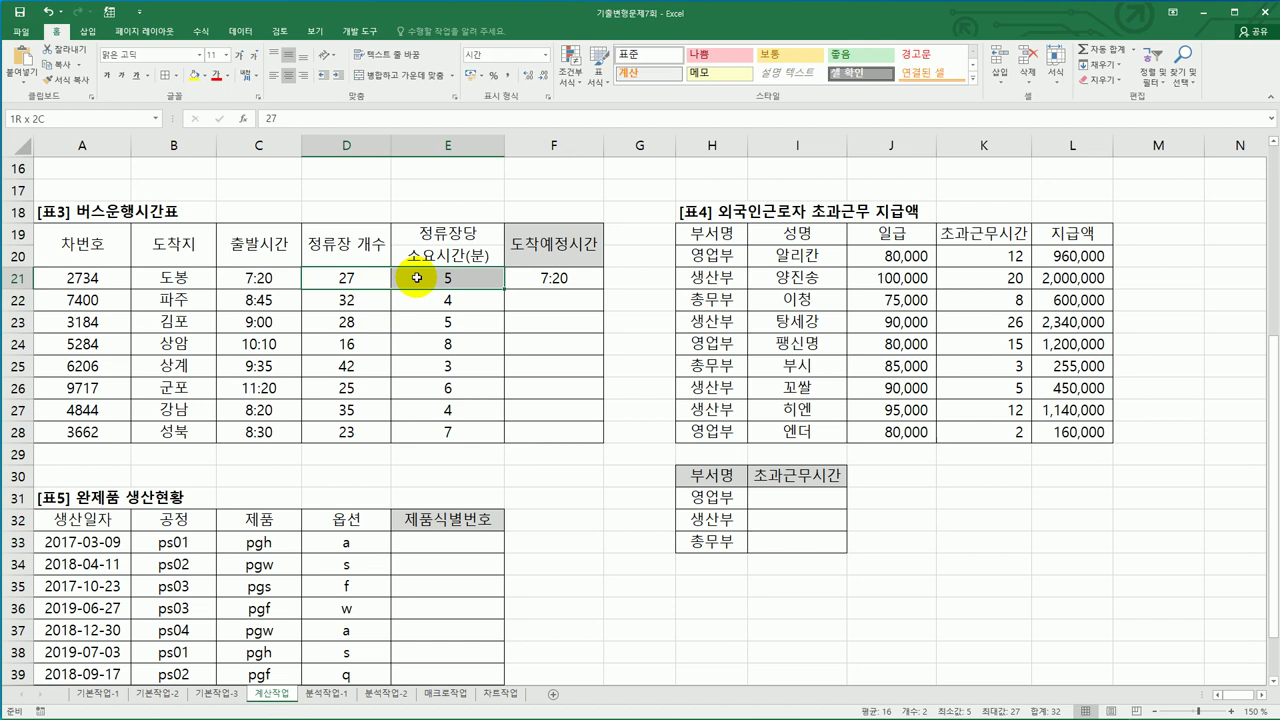
{"action": "left_click", "coordinate": [537, 276]}
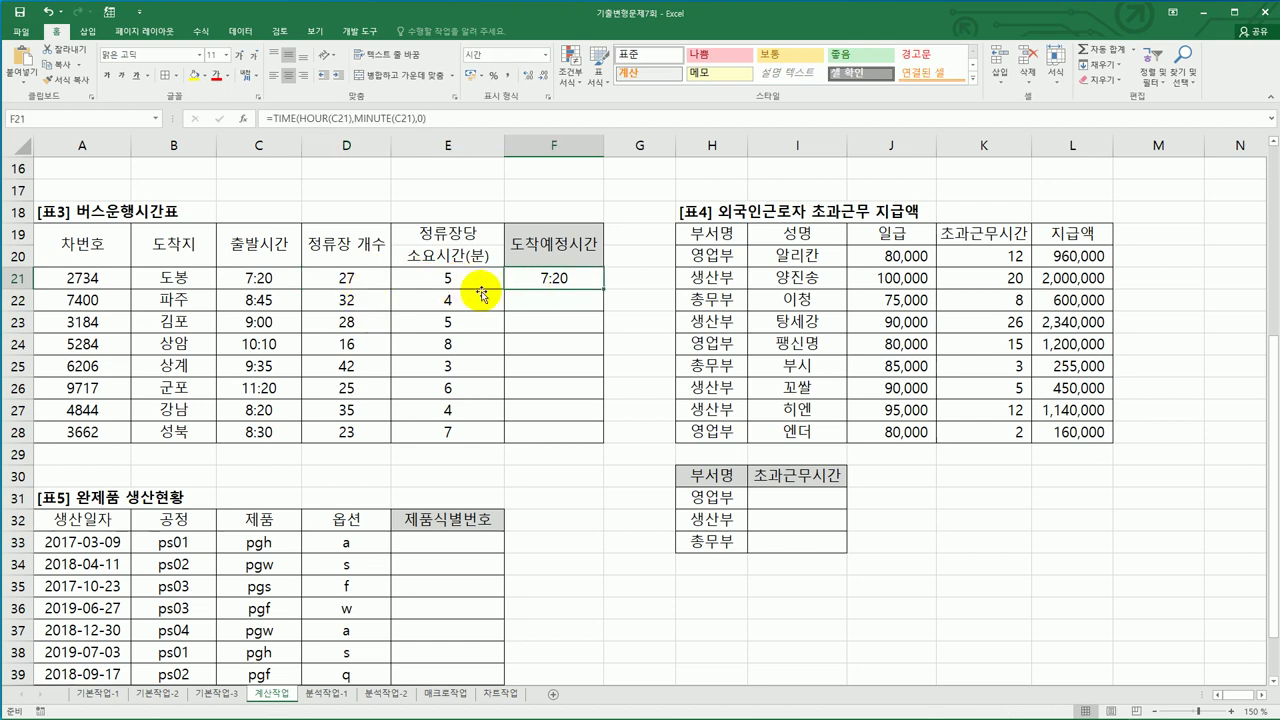
{"action": "double_click", "coordinate": [571, 283]}
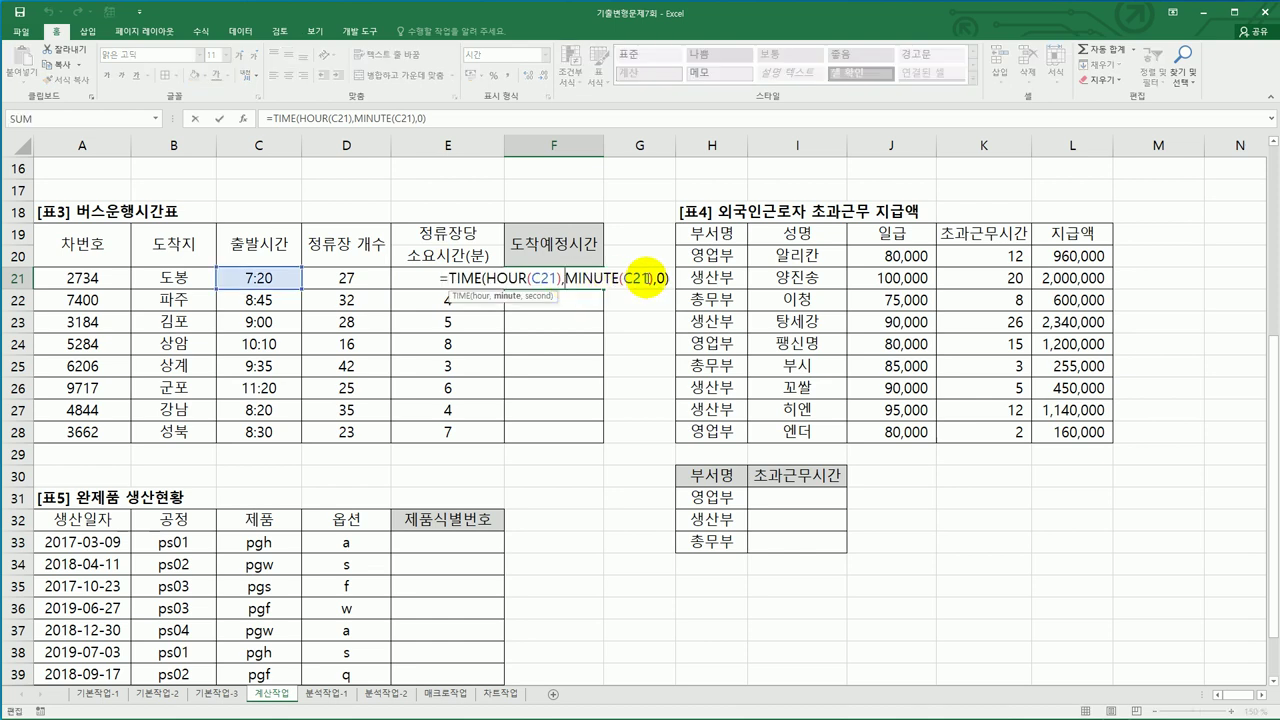
{"action": "left_click", "coordinate": [653, 278]}
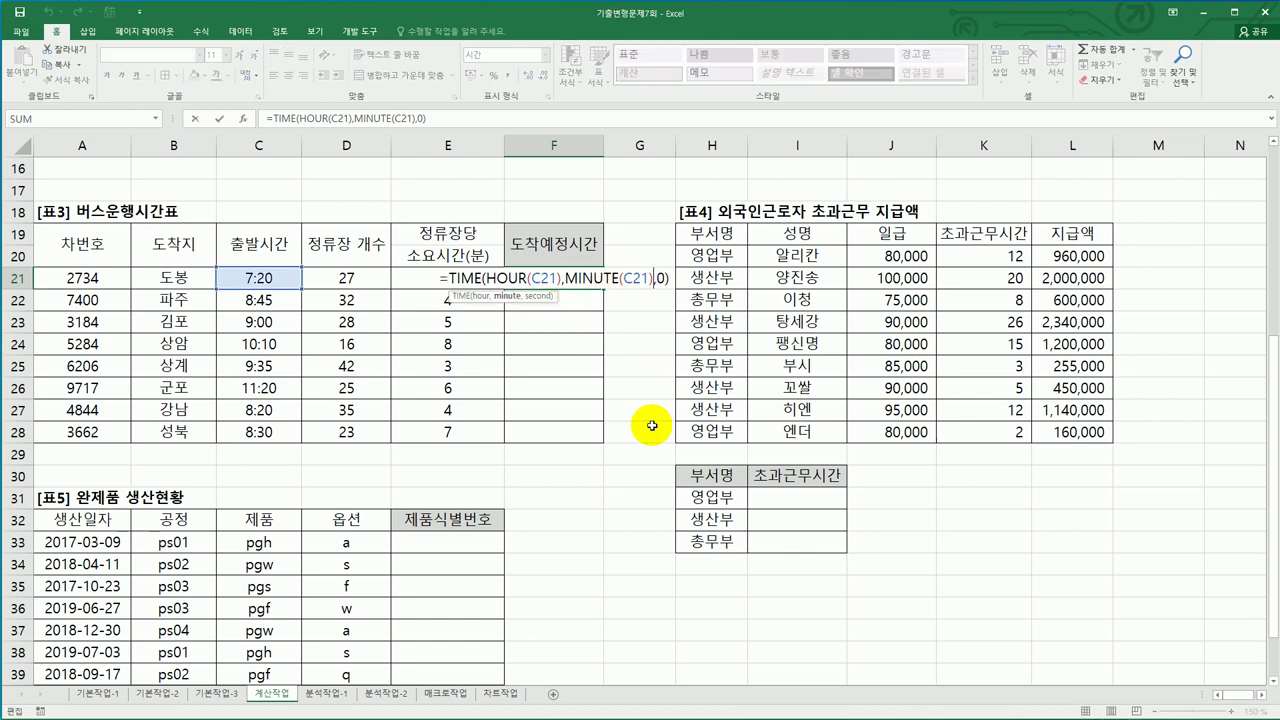
{"action": "type", "text": "+"}
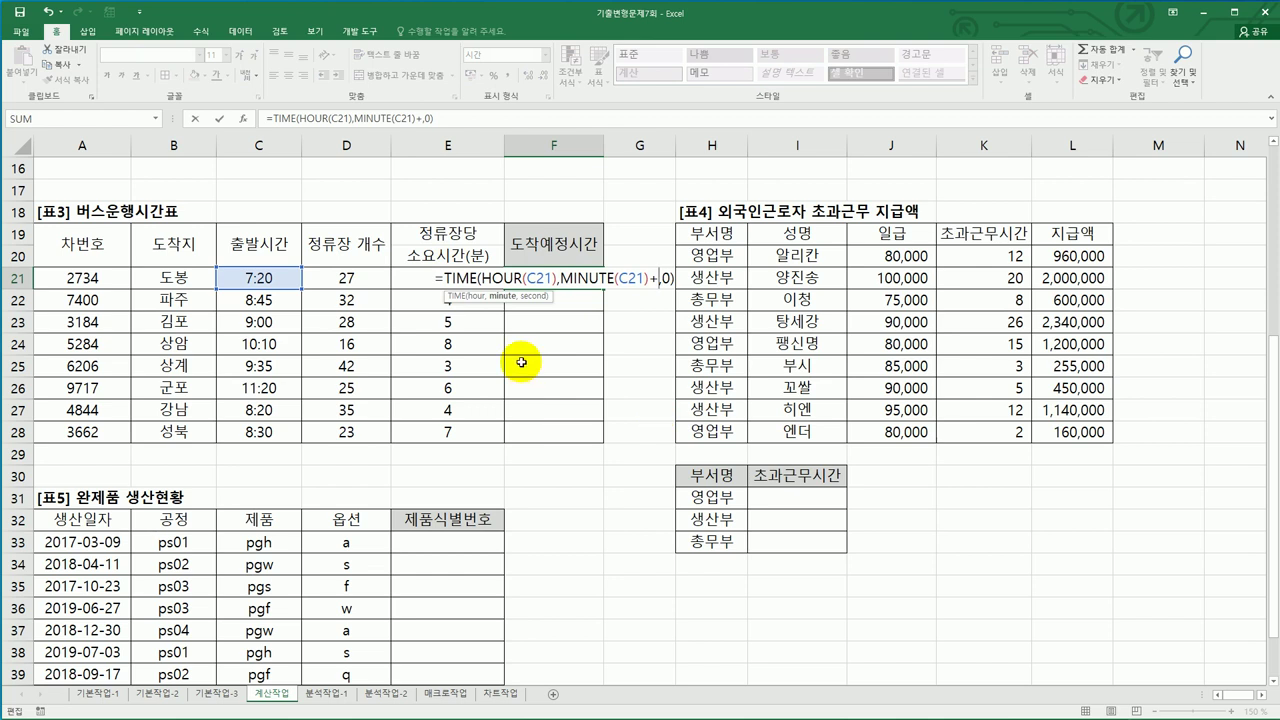
{"action": "left_click", "coordinate": [368, 277]}
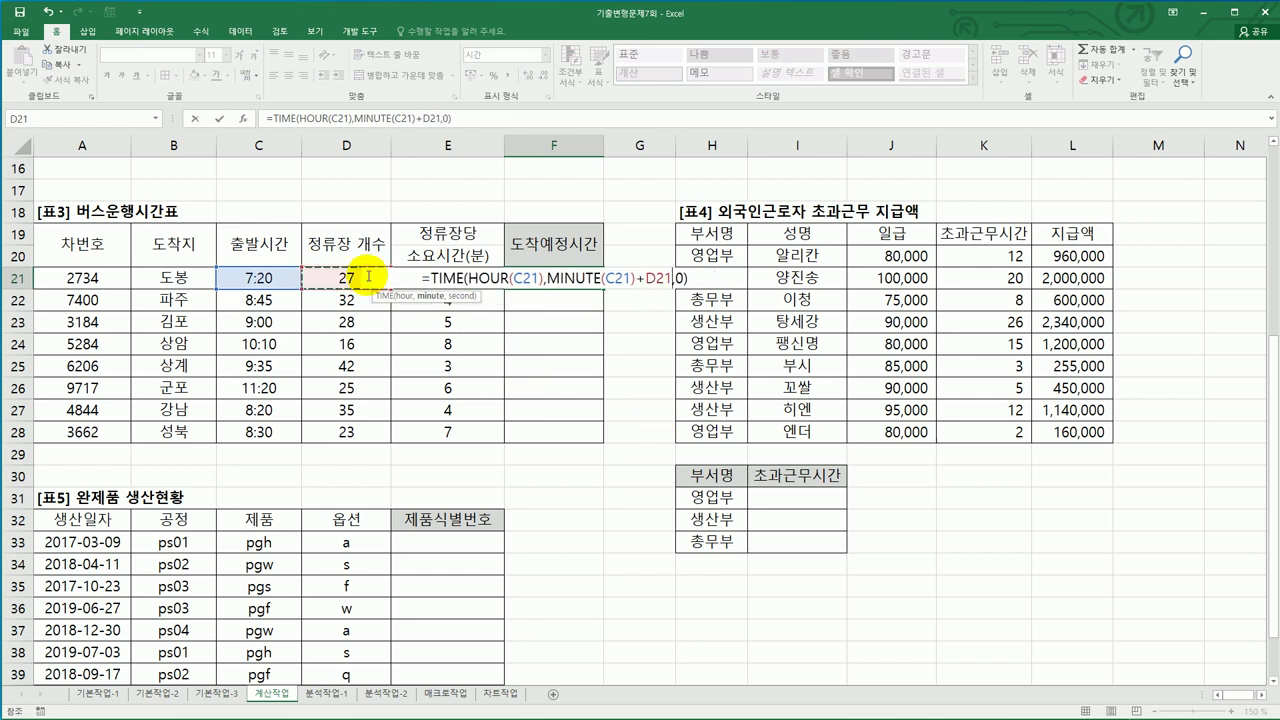
{"action": "type", "text": "*"}
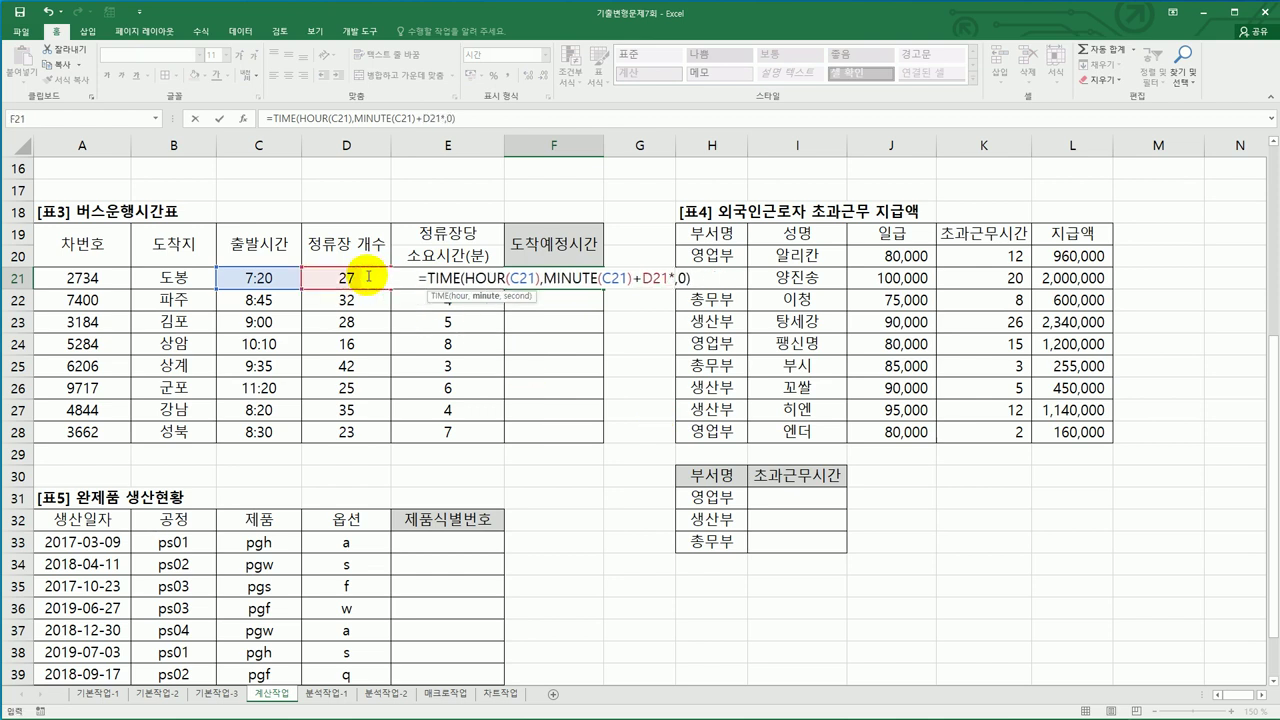
{"action": "key", "text": "Left"}
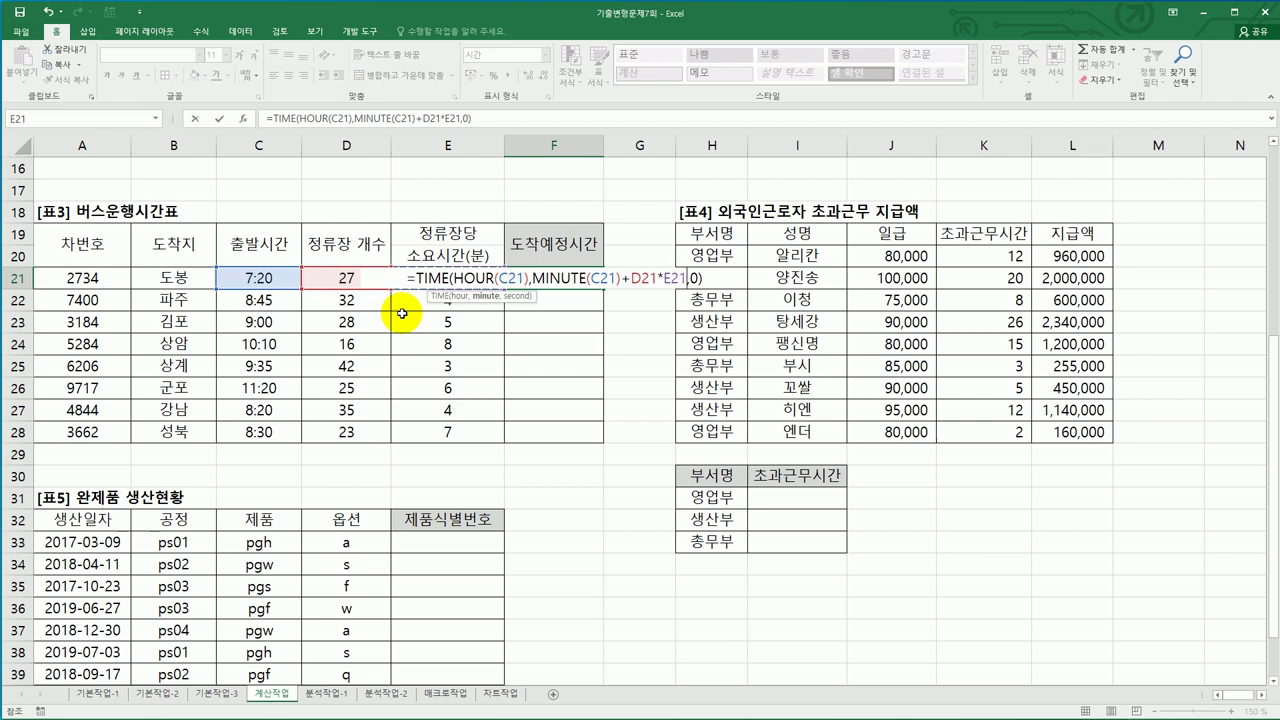
{"action": "key", "text": "Return"}
{"action": "left_click", "coordinate": [563, 277]}
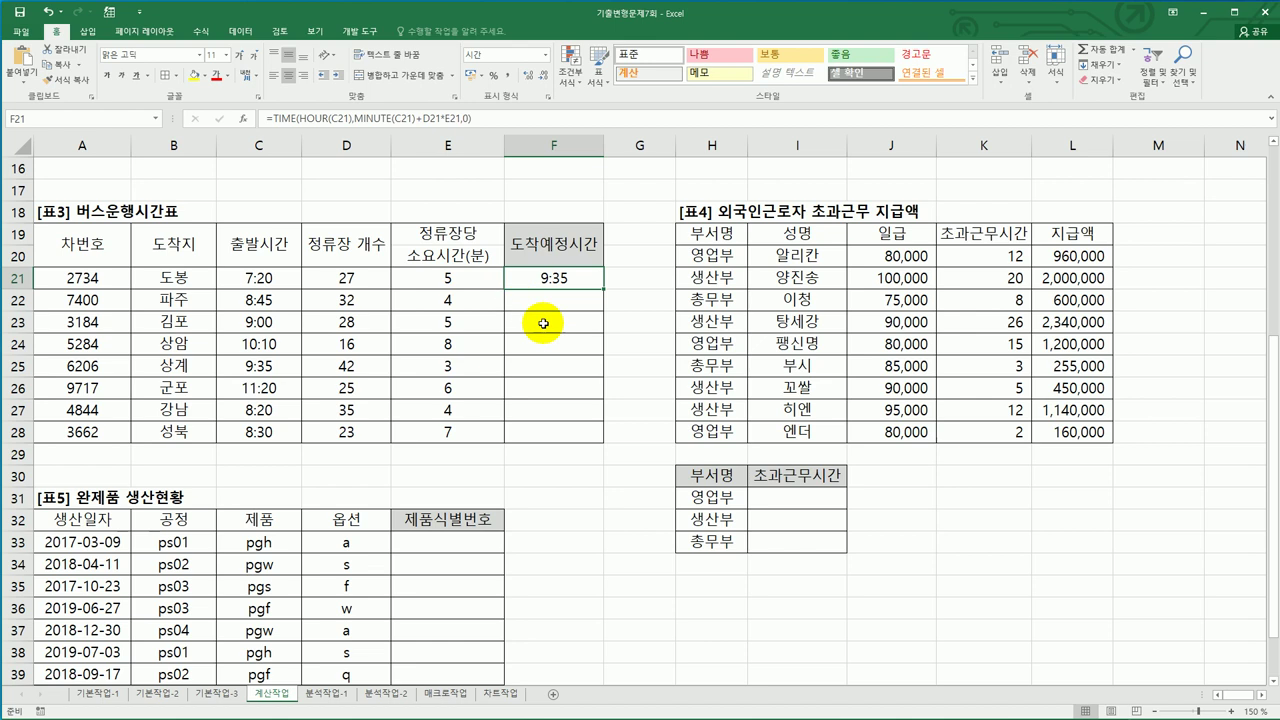
{"action": "left_click_drag", "start_coordinate": [601, 292], "coordinate": [594, 437]}
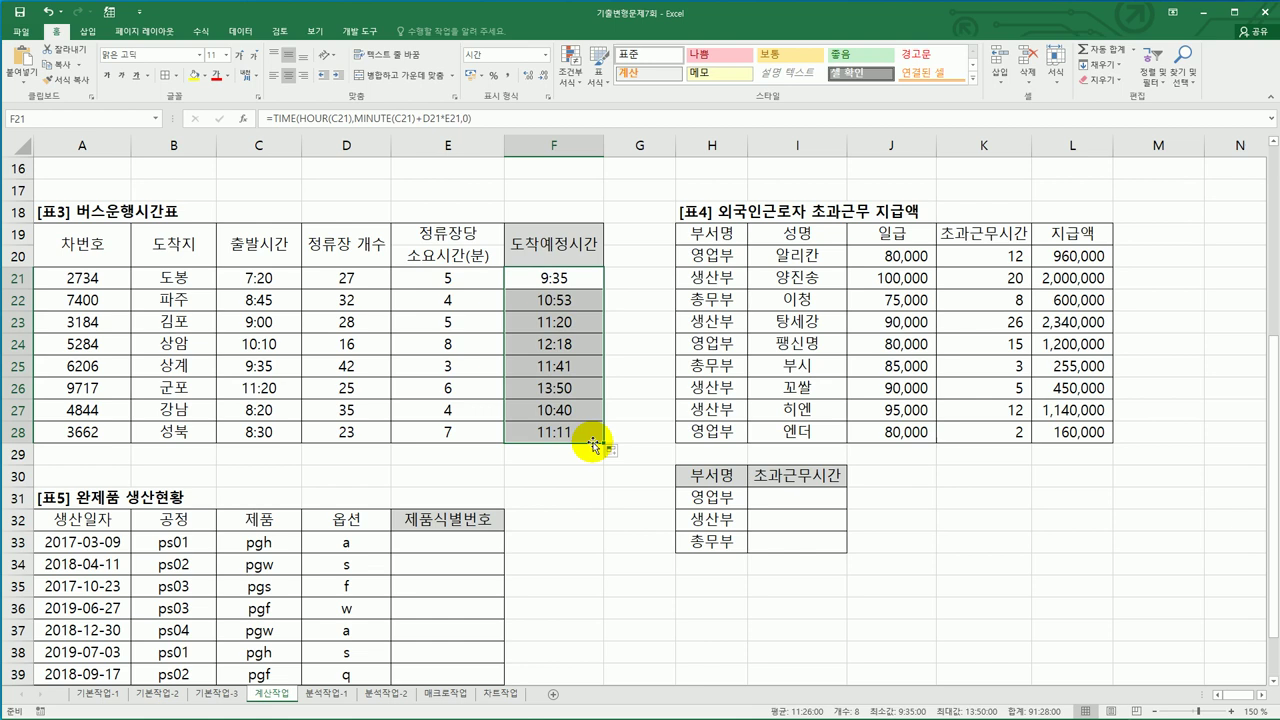
Examine [표4]'s 부서명 and 초과근무시간 columns together with the empty department summary cells I31:I33
{"action": "left_click", "coordinate": [818, 496]}
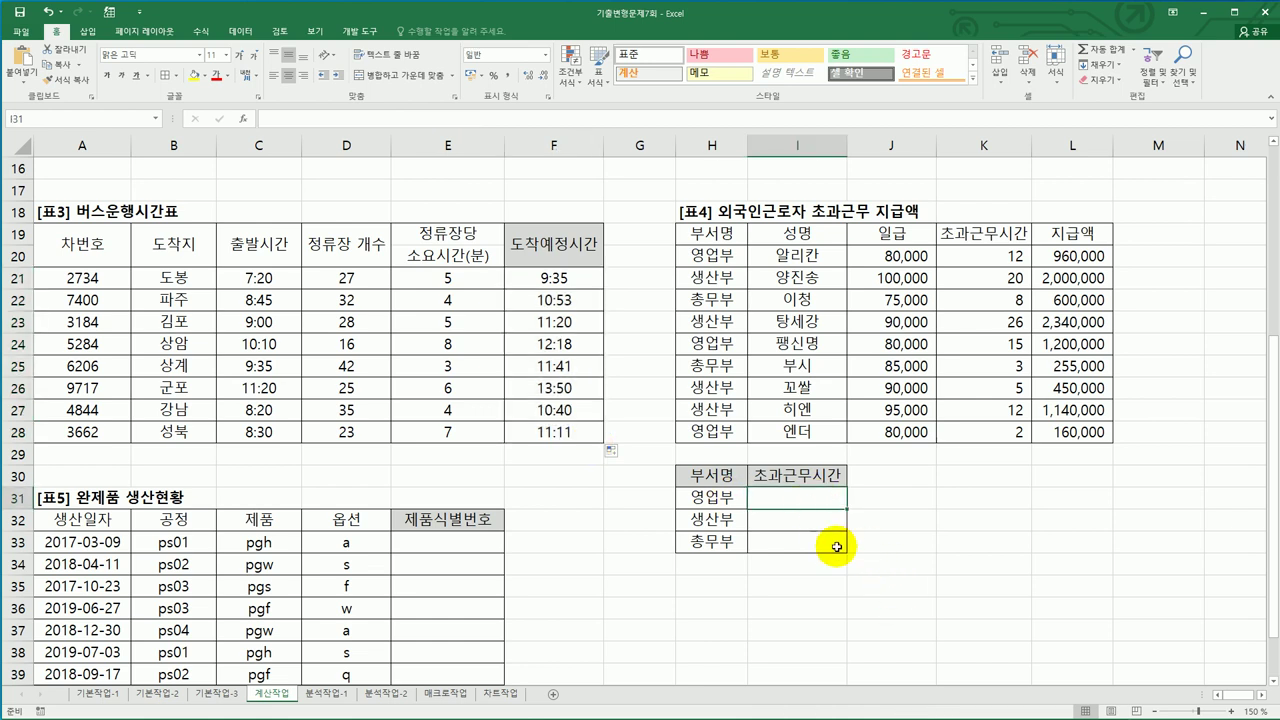
{"action": "left_click", "coordinate": [726, 236]}
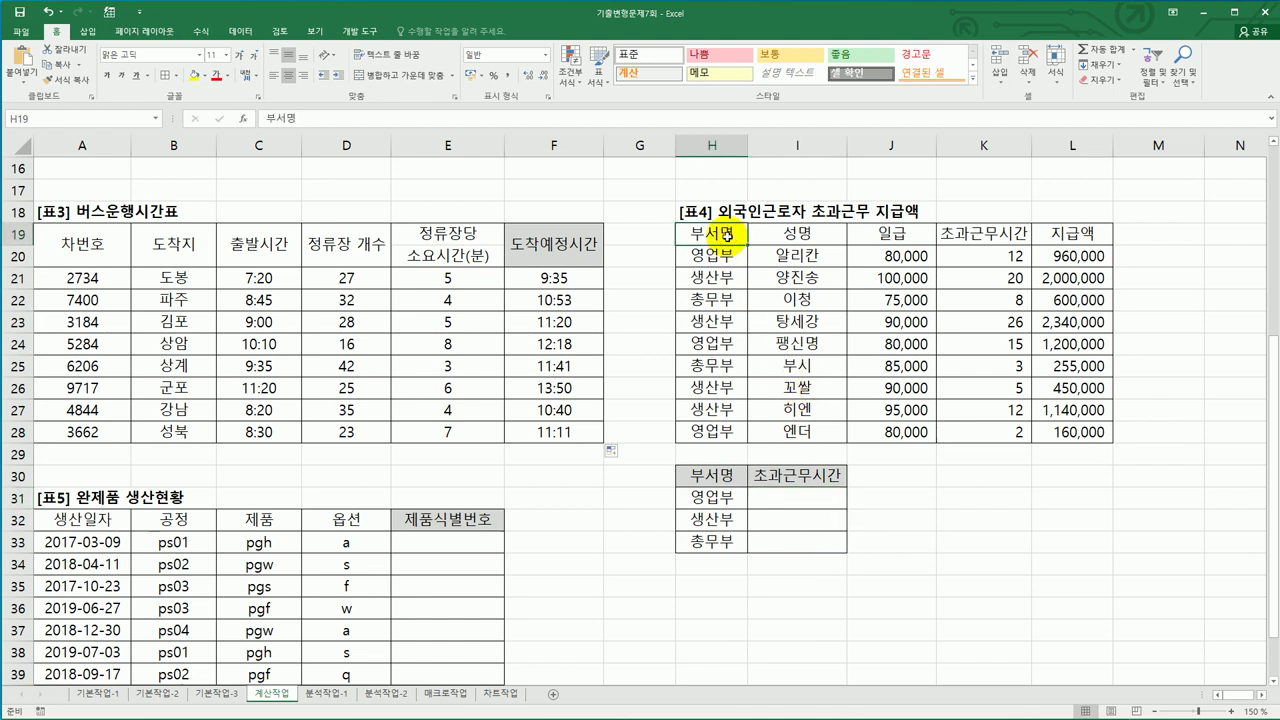
{"action": "left_click", "coordinate": [980, 236]}
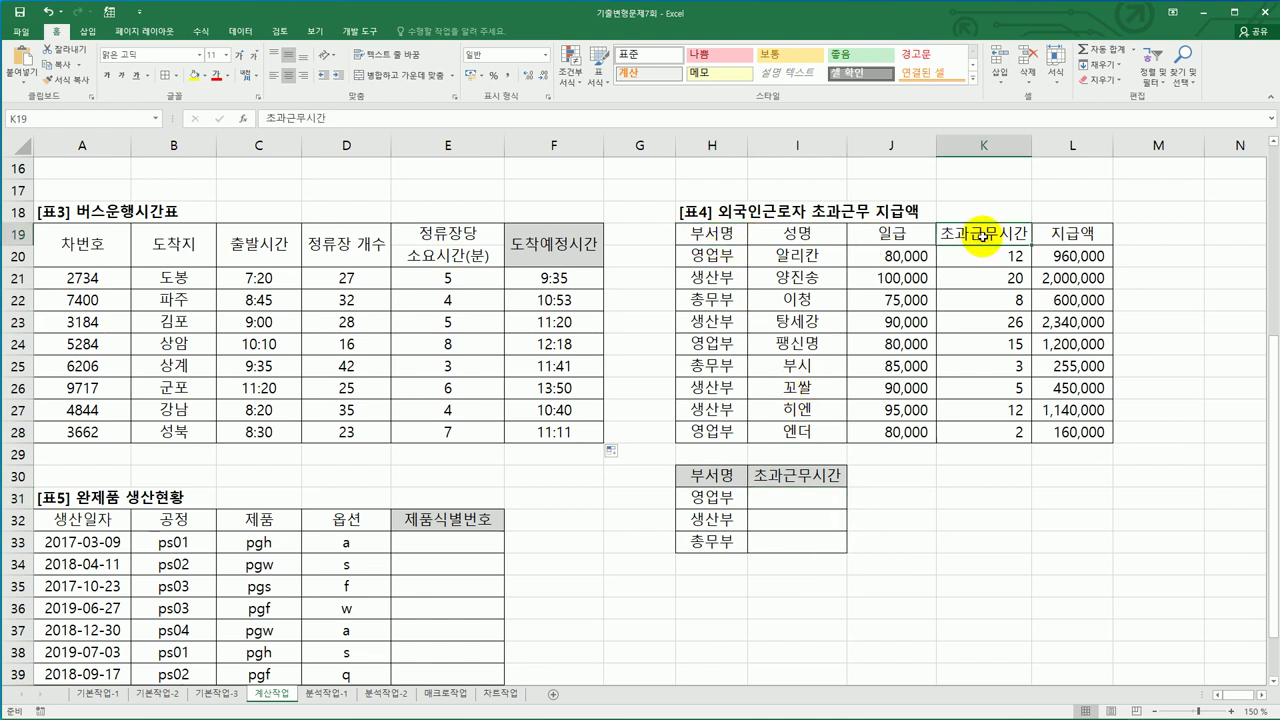
{"action": "left_click", "coordinate": [716, 497]}
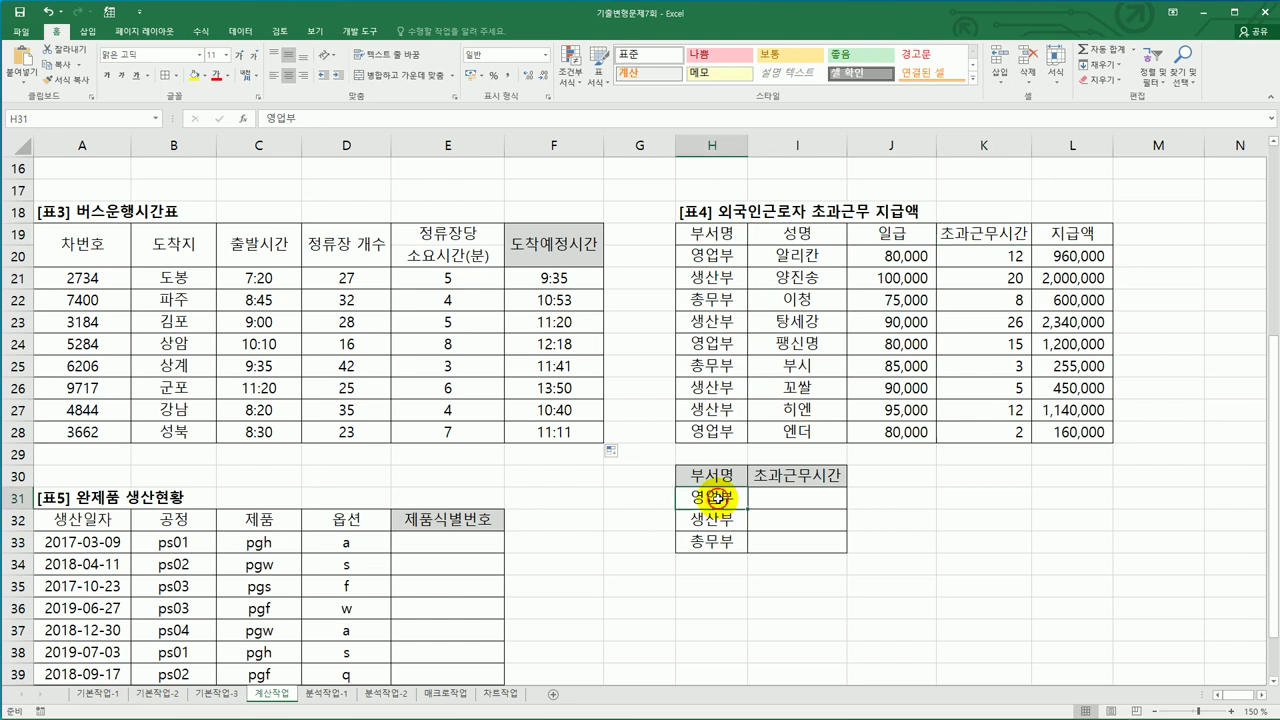
{"action": "left_click", "coordinate": [788, 503]}
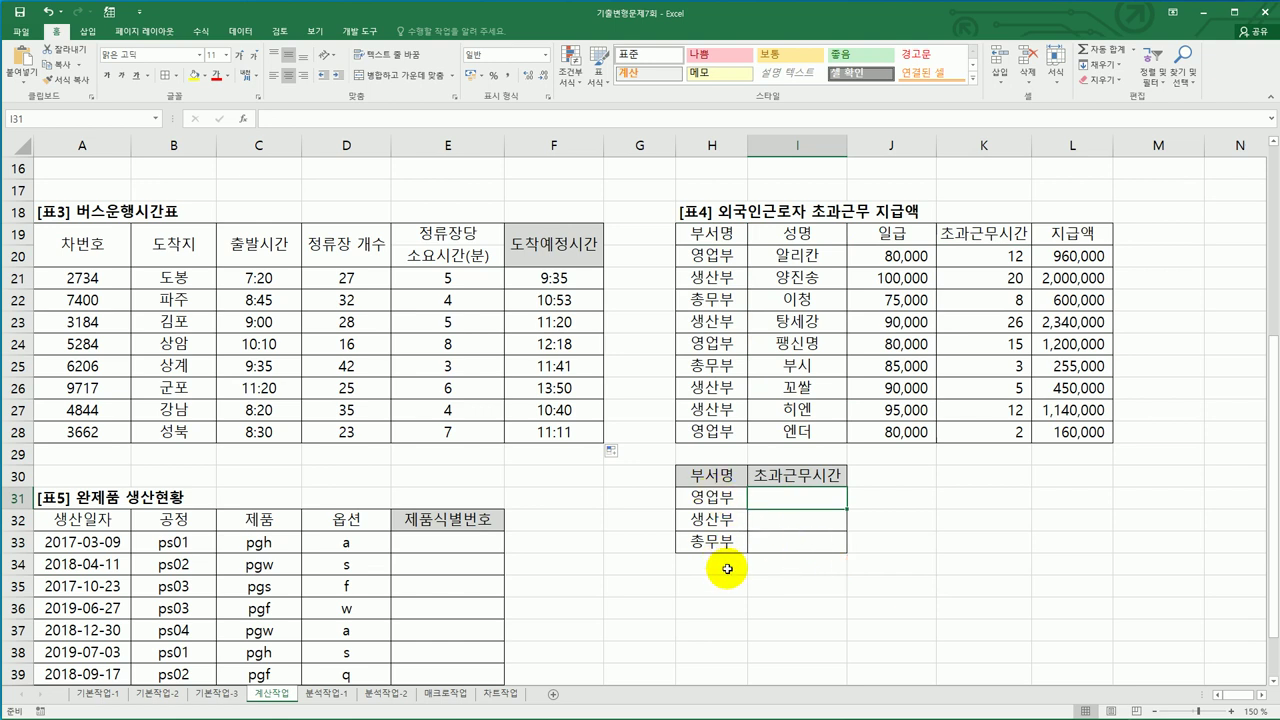
{"action": "left_click", "coordinate": [786, 522]}
{"action": "left_click", "coordinate": [785, 540]}
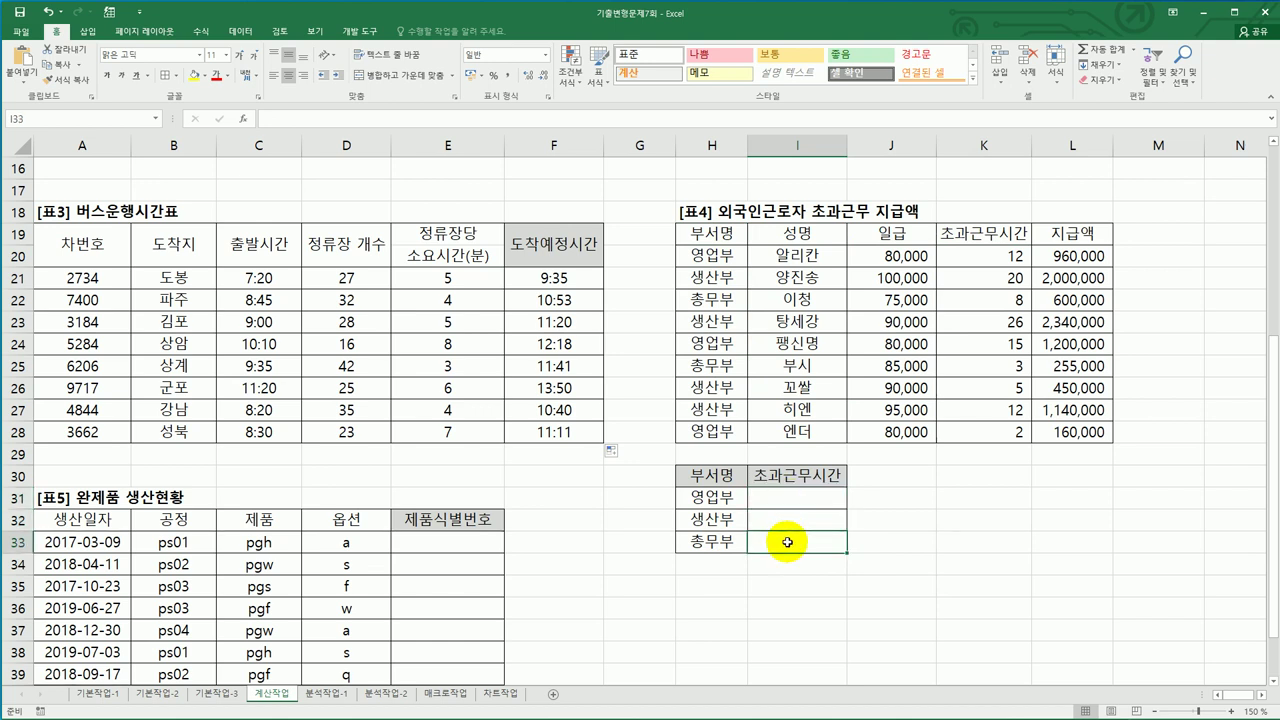
Begin a SUMIF formula in I31 with the absolute range $H$20:$H$28 as its Range argument
{"action": "left_click", "coordinate": [796, 497]}
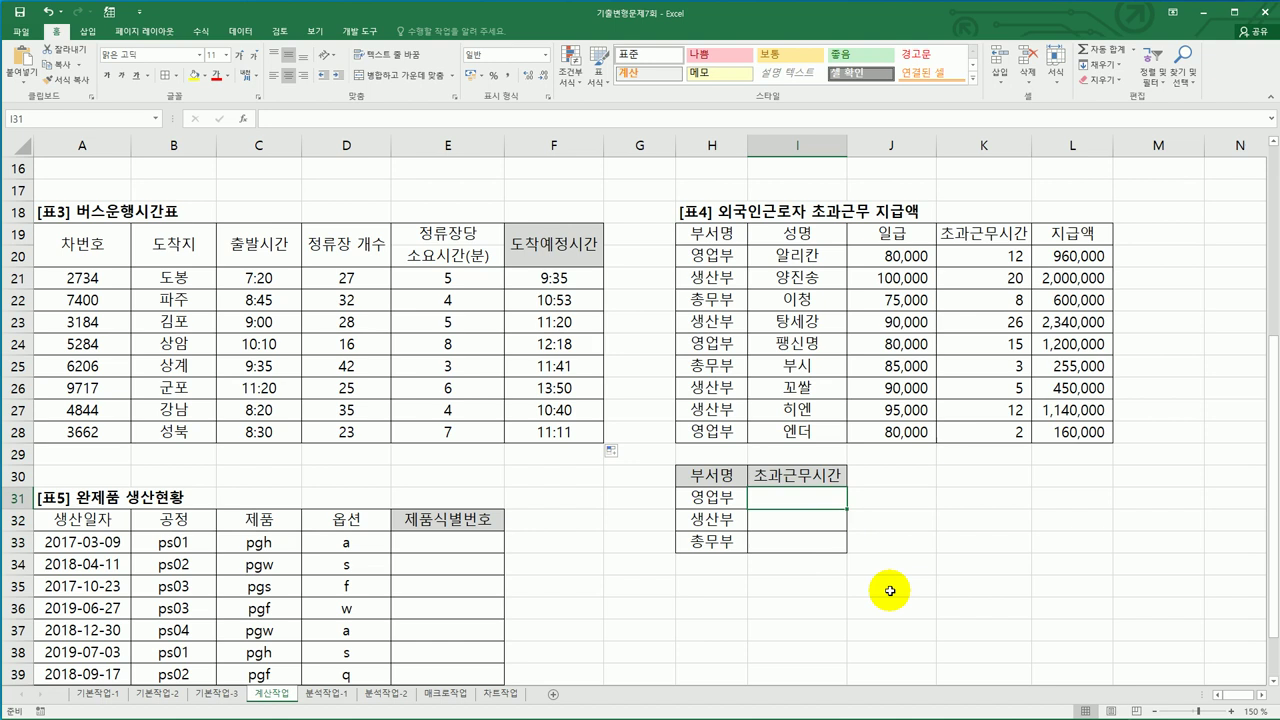
{"action": "type", "text": "="}
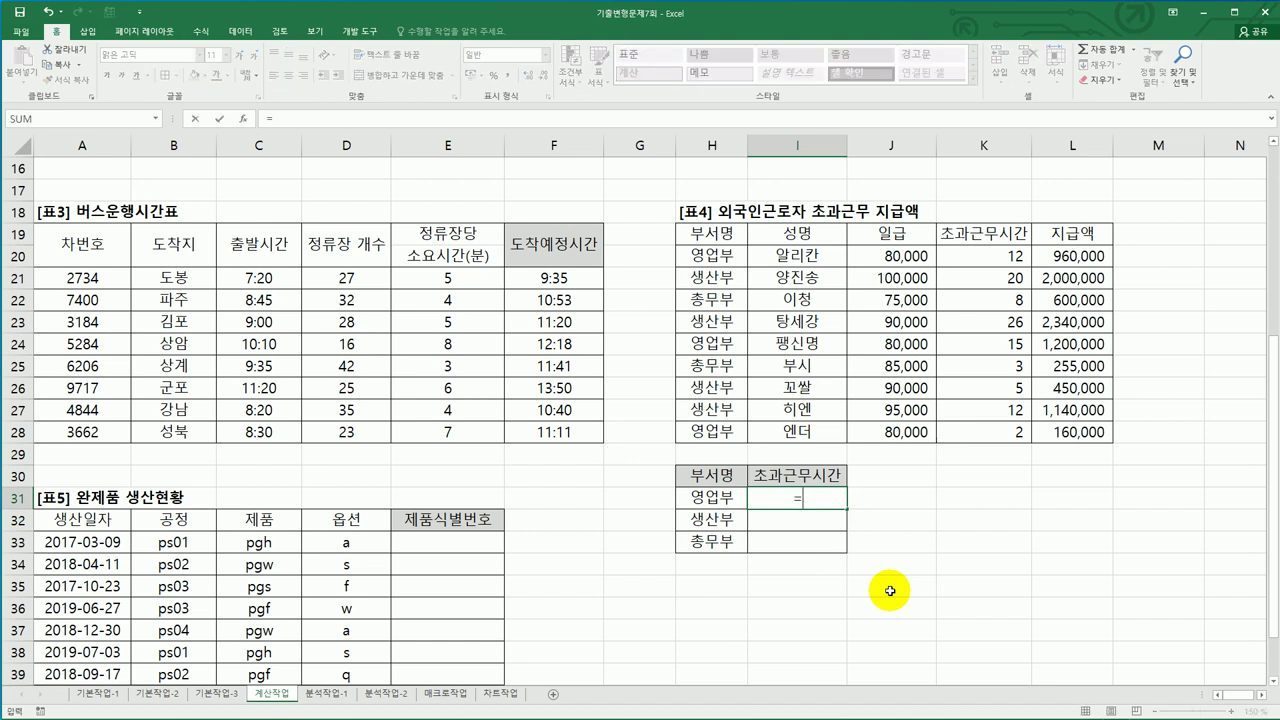
{"action": "type", "text": "sum"}
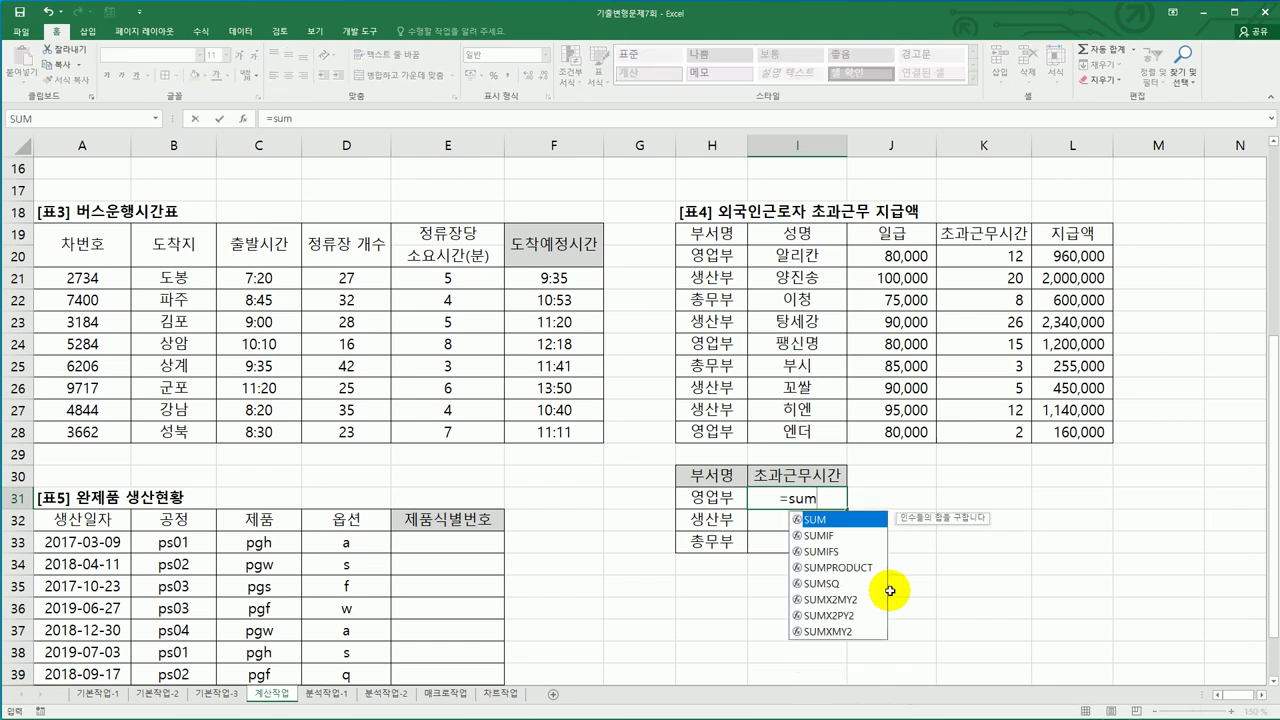
{"action": "double_click", "coordinate": [845, 535]}
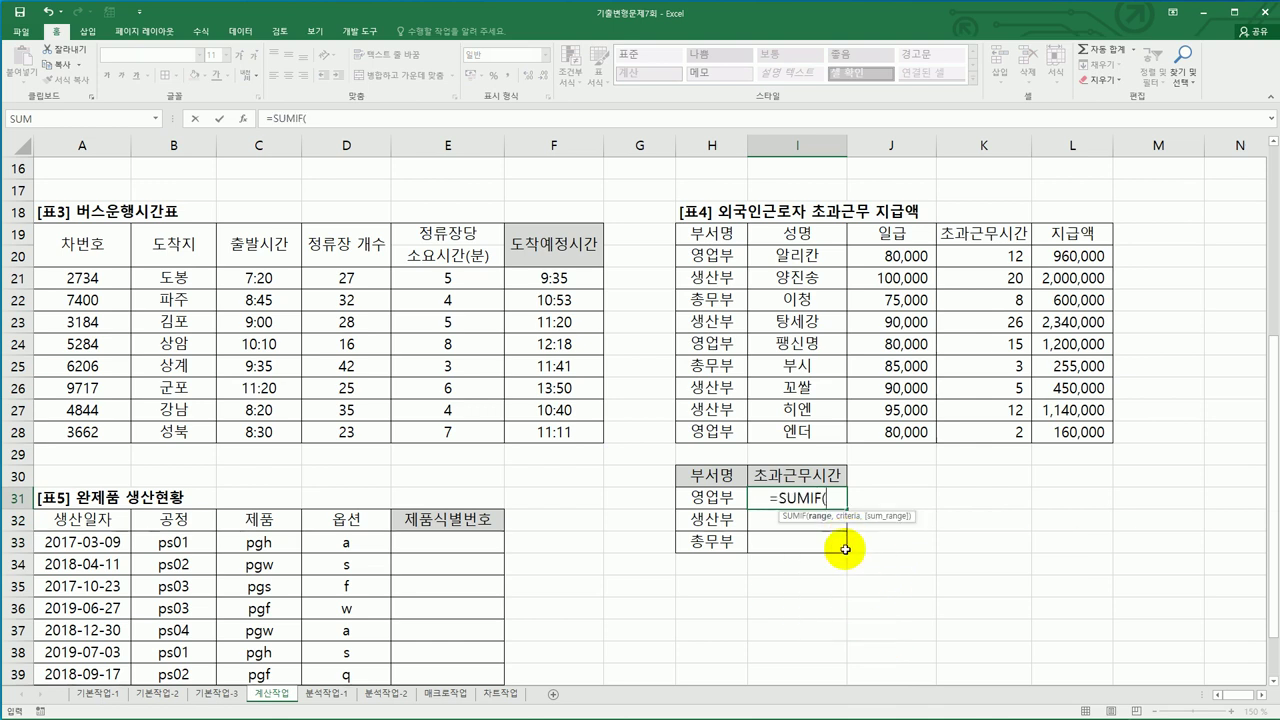
{"action": "left_click", "coordinate": [241, 118]}
{"action": "left_click_drag", "start_coordinate": [880, 268], "coordinate": [426, 265]}
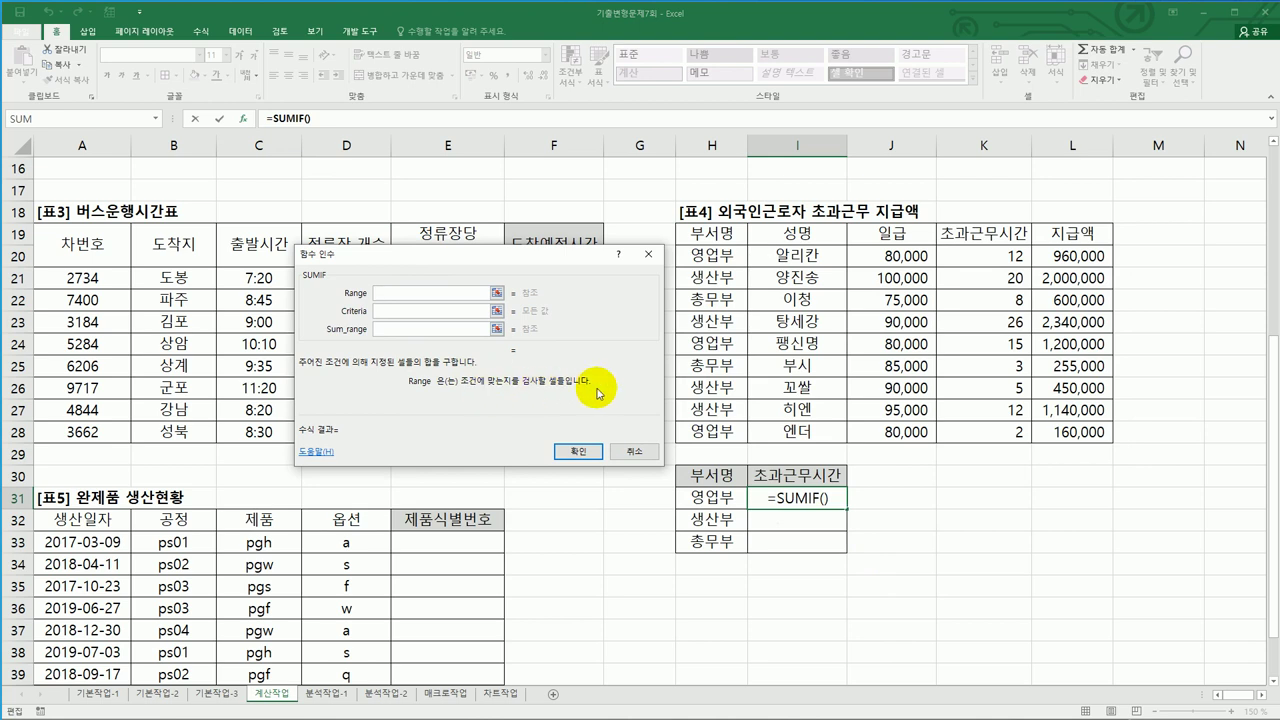
{"action": "left_click_drag", "start_coordinate": [710, 256], "coordinate": [712, 432]}
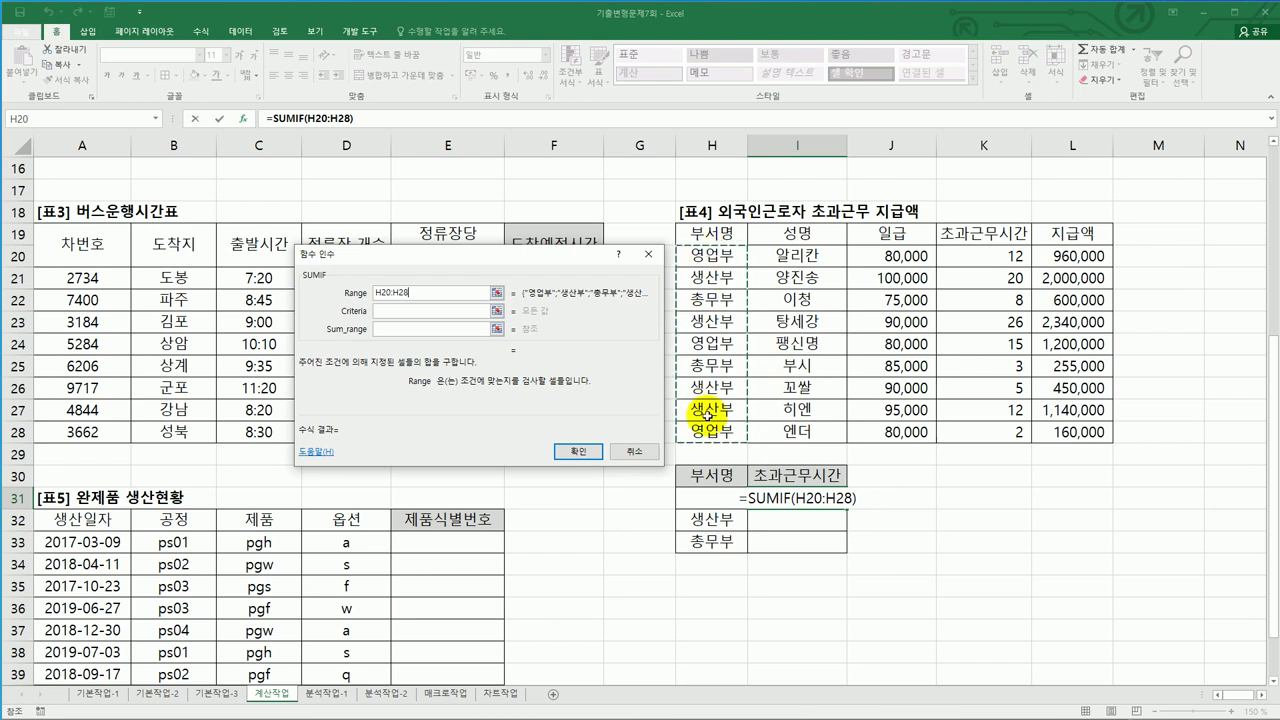
{"action": "key", "text": "F4"}
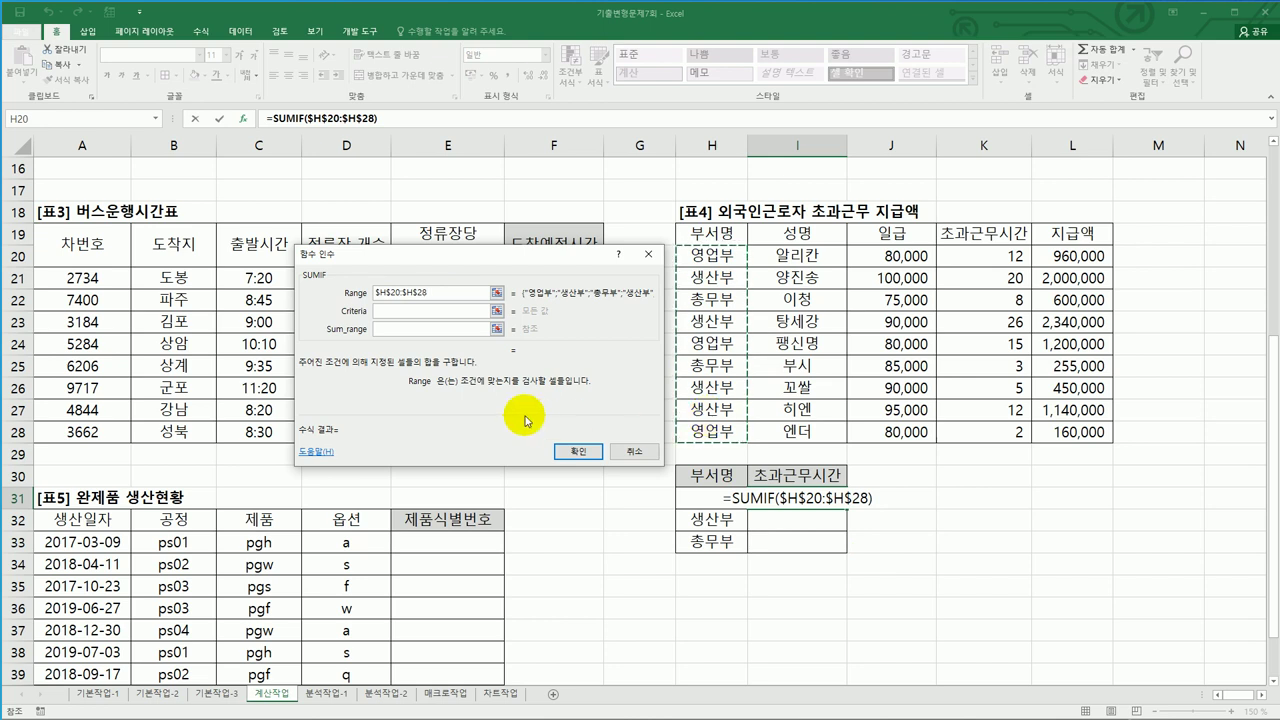
Complete the SUMIF in I31 with criteria H31 and sum range $K$20:$K$28, and fill it down through I33
{"action": "left_click", "coordinate": [446, 311]}
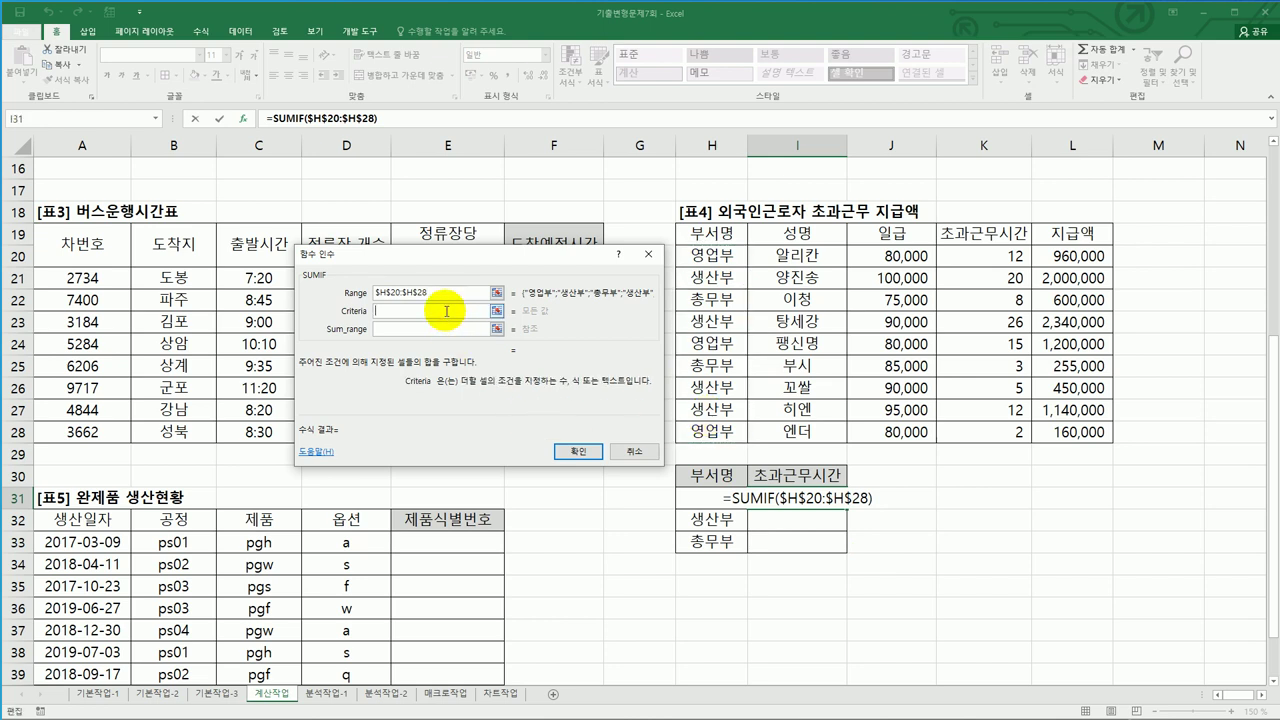
{"action": "left_click", "coordinate": [690, 497]}
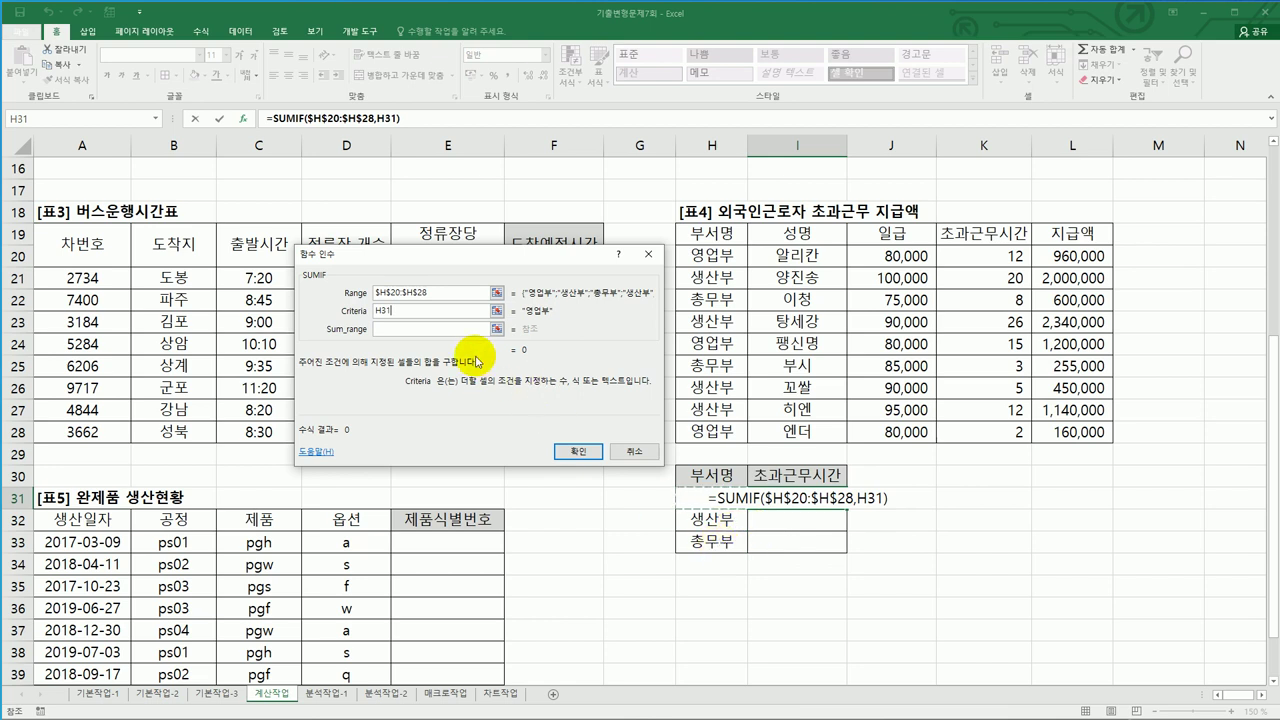
{"action": "left_click", "coordinate": [443, 327]}
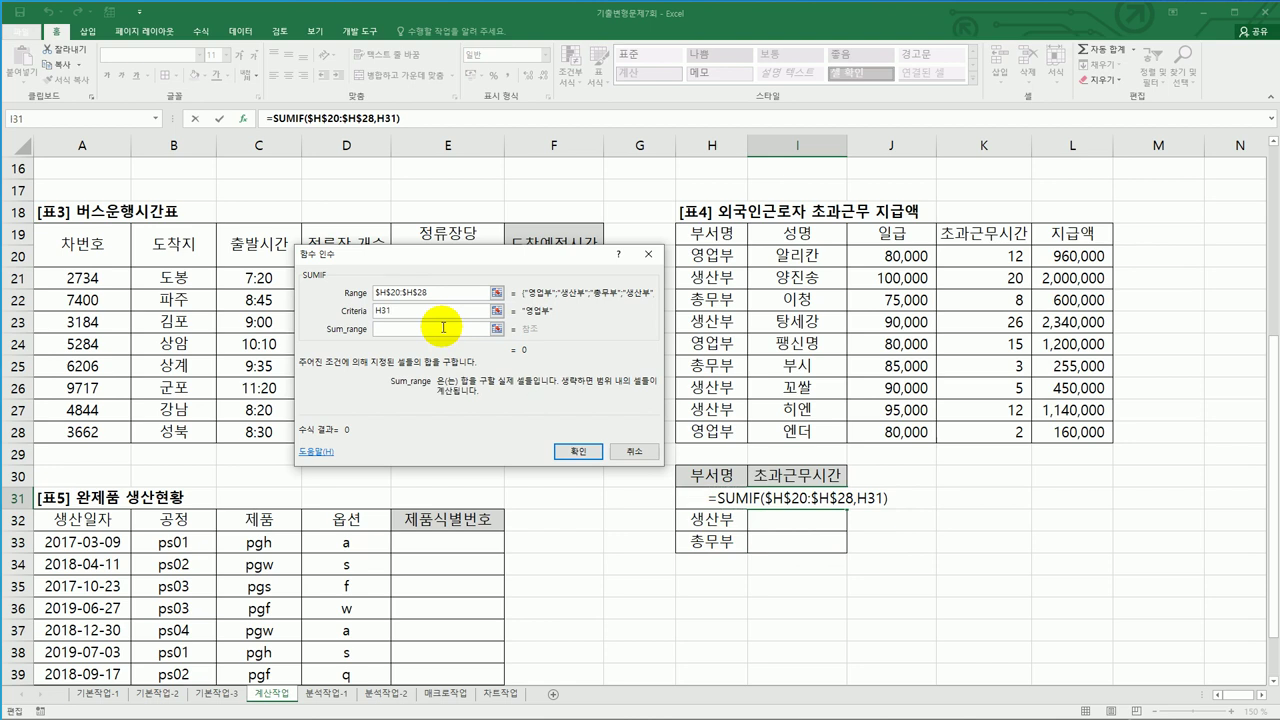
{"action": "left_click_drag", "start_coordinate": [978, 258], "coordinate": [981, 433]}
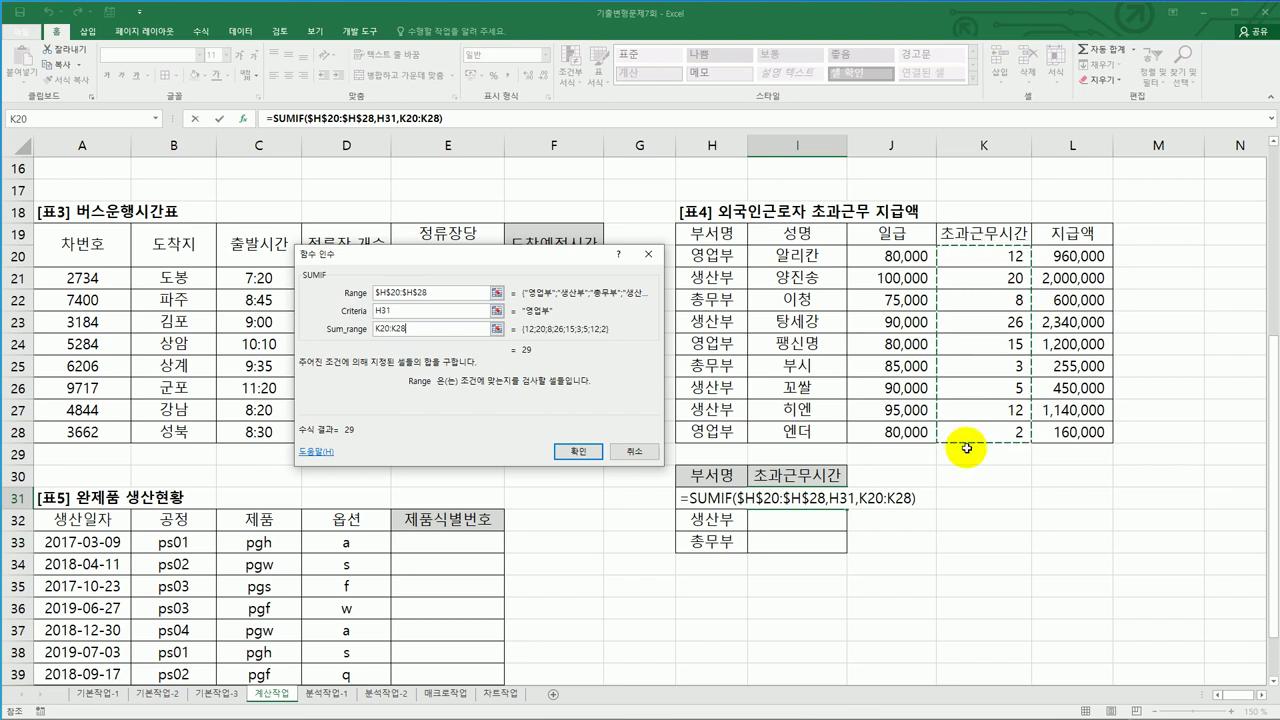
{"action": "key", "text": "F4"}
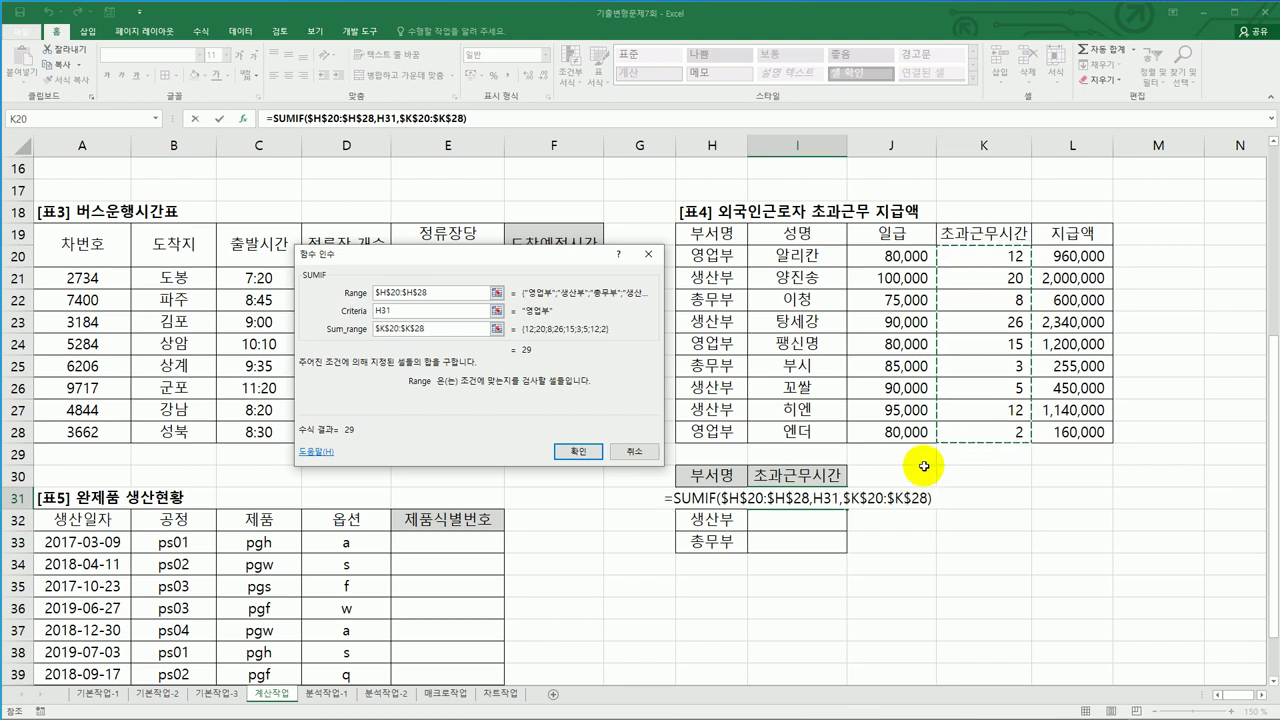
{"action": "left_click", "coordinate": [578, 451]}
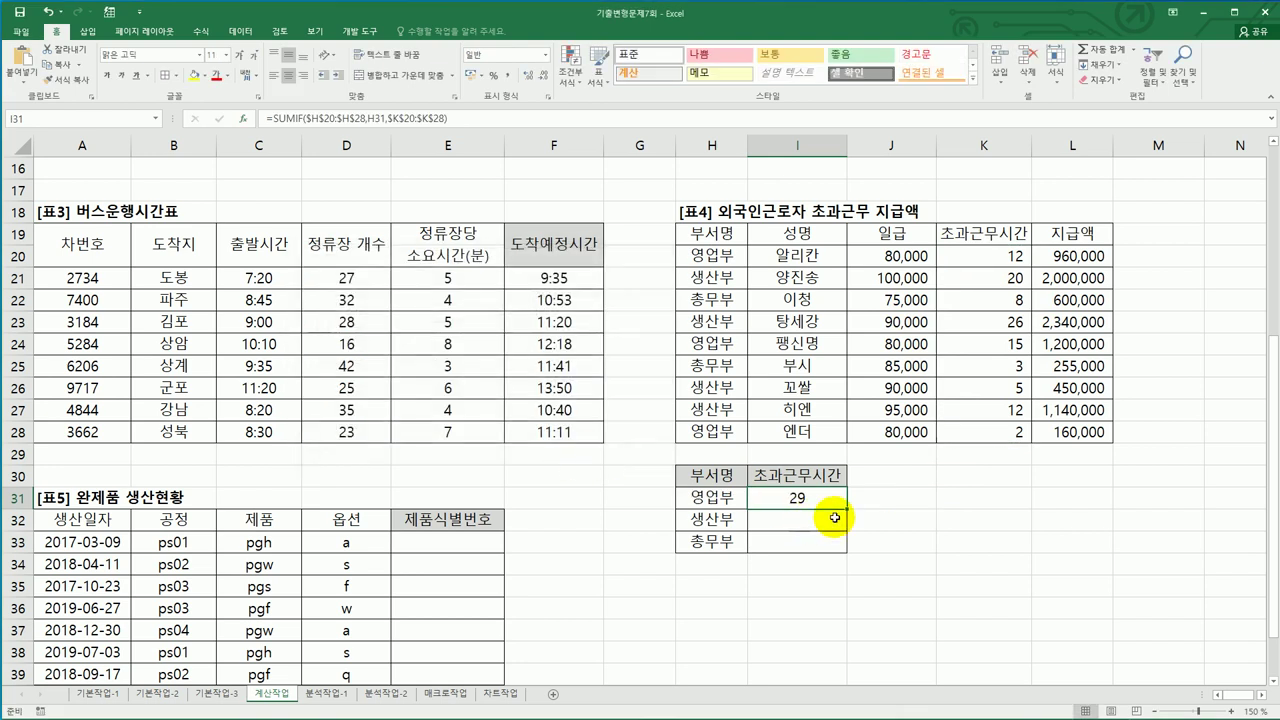
{"action": "left_click_drag", "start_coordinate": [846, 509], "coordinate": [843, 550]}
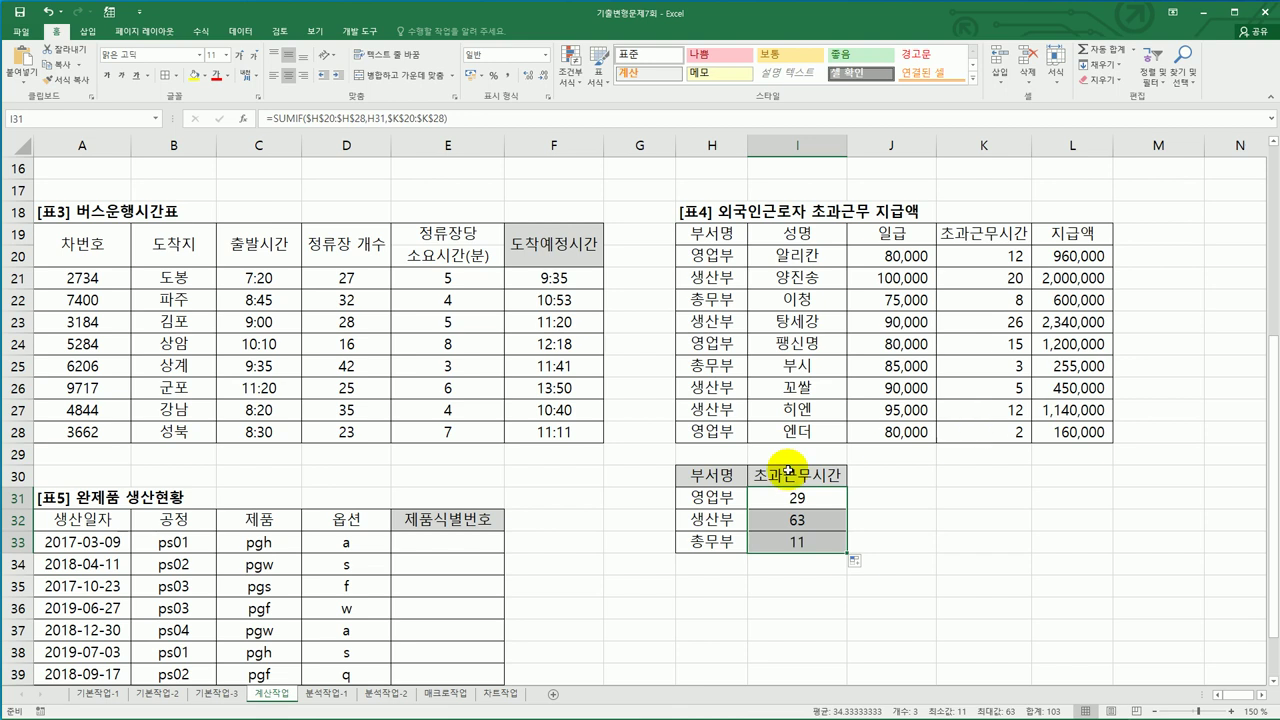
{"action": "left_click", "coordinate": [789, 498]}
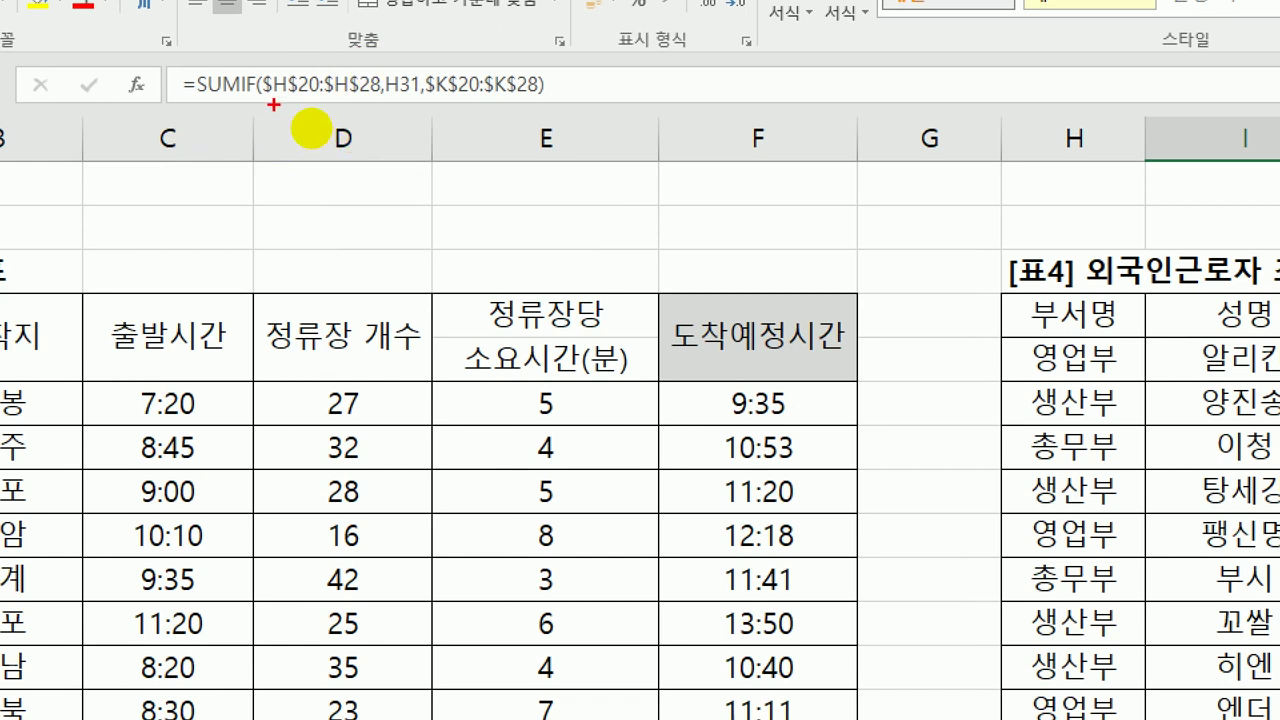
{"action": "left_click_drag", "start_coordinate": [268, 100], "coordinate": [560, 110]}
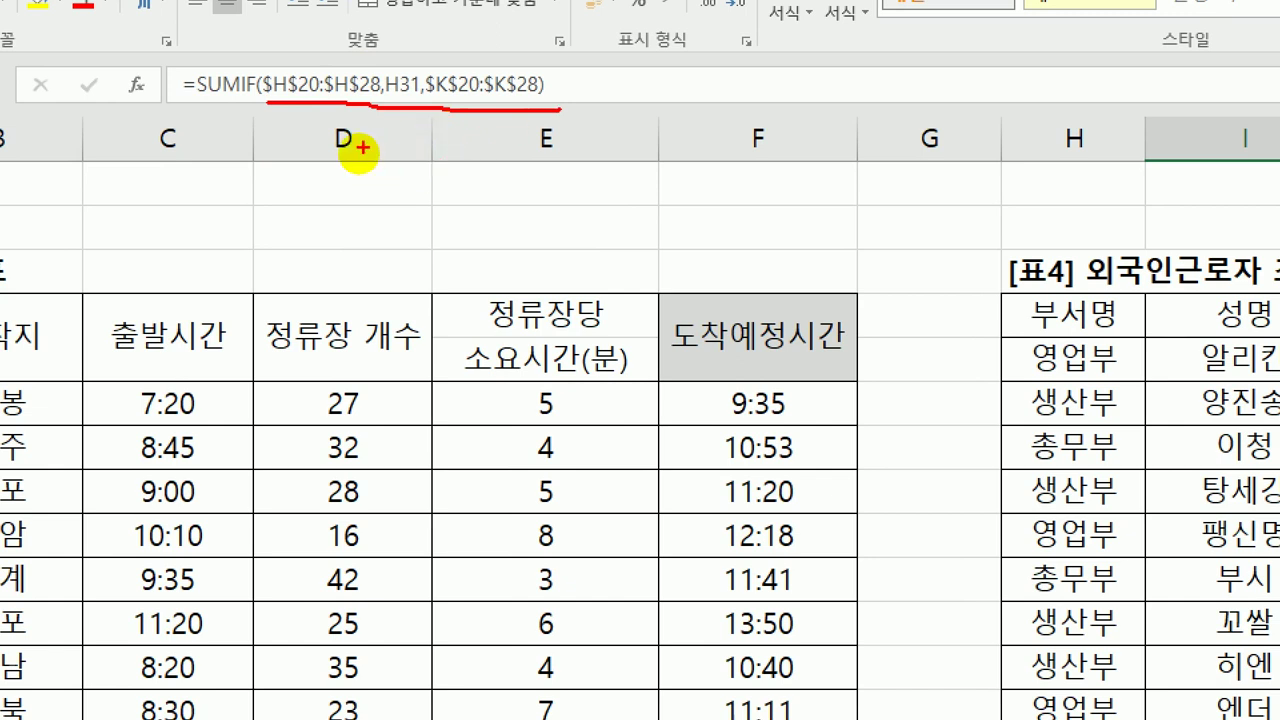
{"action": "mouse_move", "coordinate": [314, 88]}
{"action": "left_mouse_down"}
{"action": "mouse_move", "coordinate": [324, 118]}
{"action": "mouse_move", "coordinate": [358, 40]}
{"action": "left_mouse_up"}
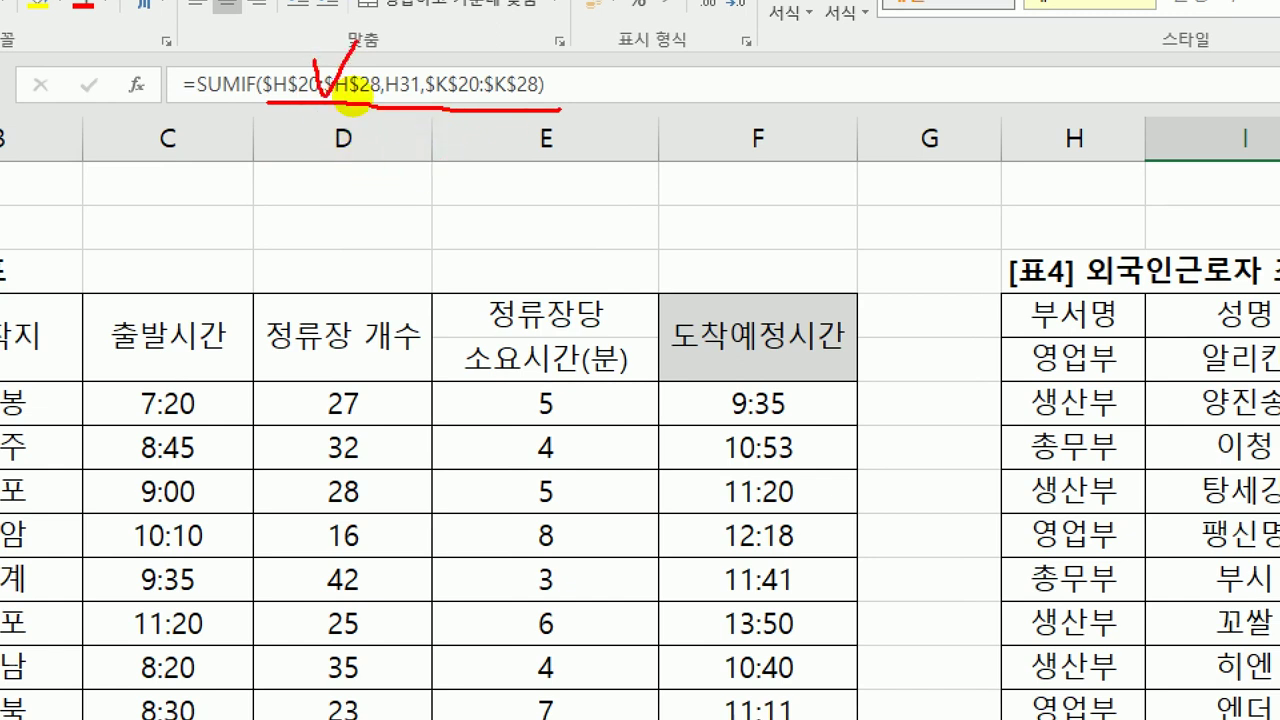
{"action": "mouse_move", "coordinate": [464, 70]}
{"action": "left_mouse_down"}
{"action": "mouse_move", "coordinate": [470, 97]}
{"action": "mouse_move", "coordinate": [508, 40]}
{"action": "left_mouse_up"}
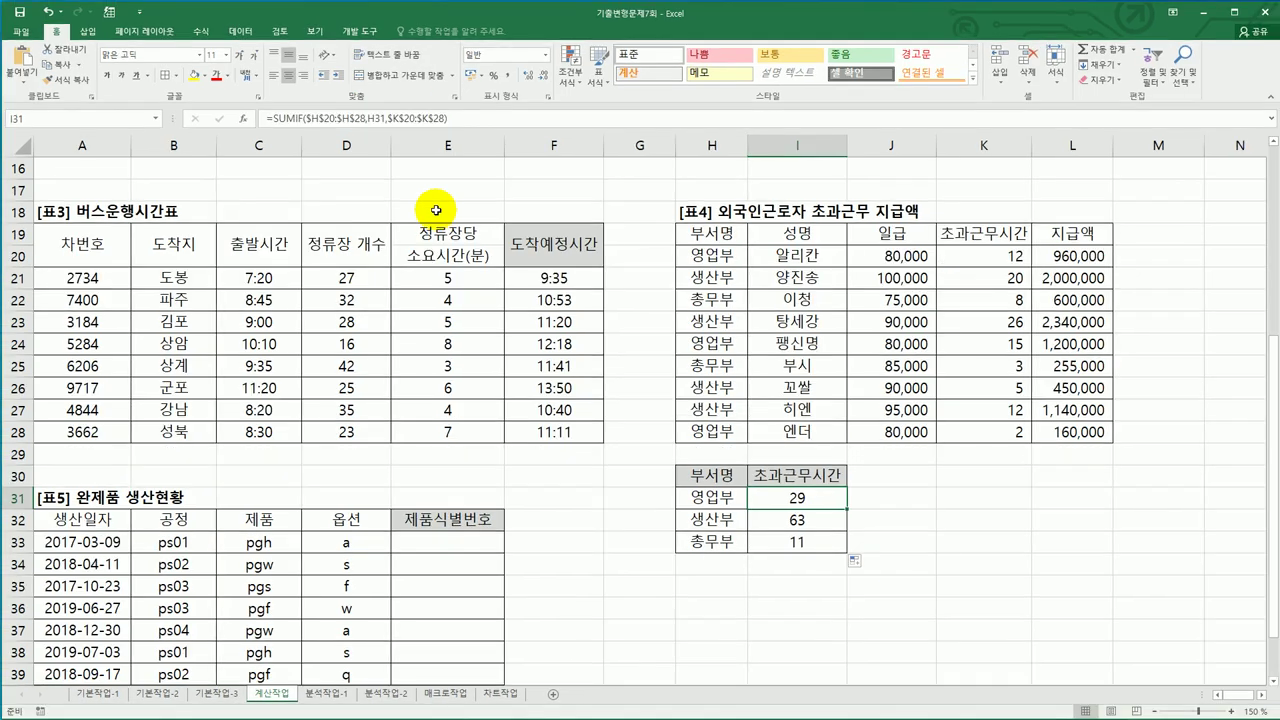
Begin an UPPER formula in E33, the first 제품식별번호 cell of [표5]
{"action": "scroll", "coordinate": [242, 536], "scroll_direction": "down", "scroll_amount": 1}
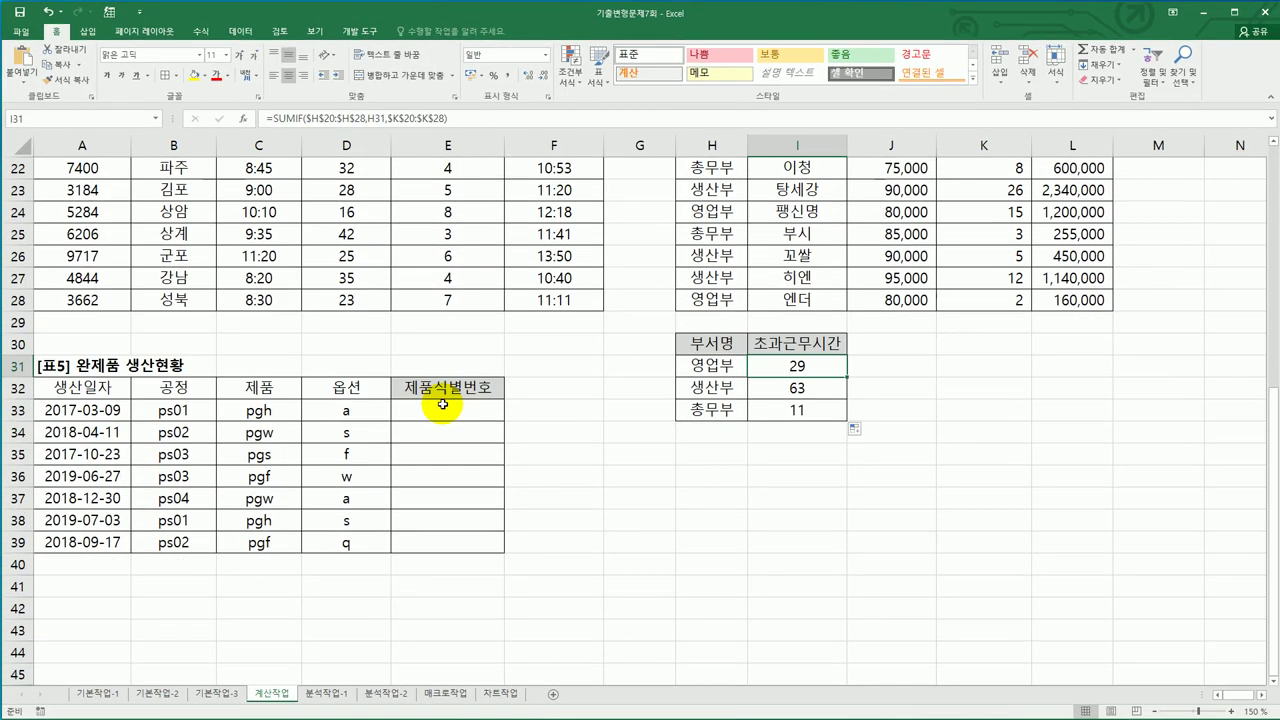
{"action": "left_click", "coordinate": [447, 413]}
{"action": "scroll", "coordinate": [590, 430], "scroll_direction": "down", "scroll_amount": 1}
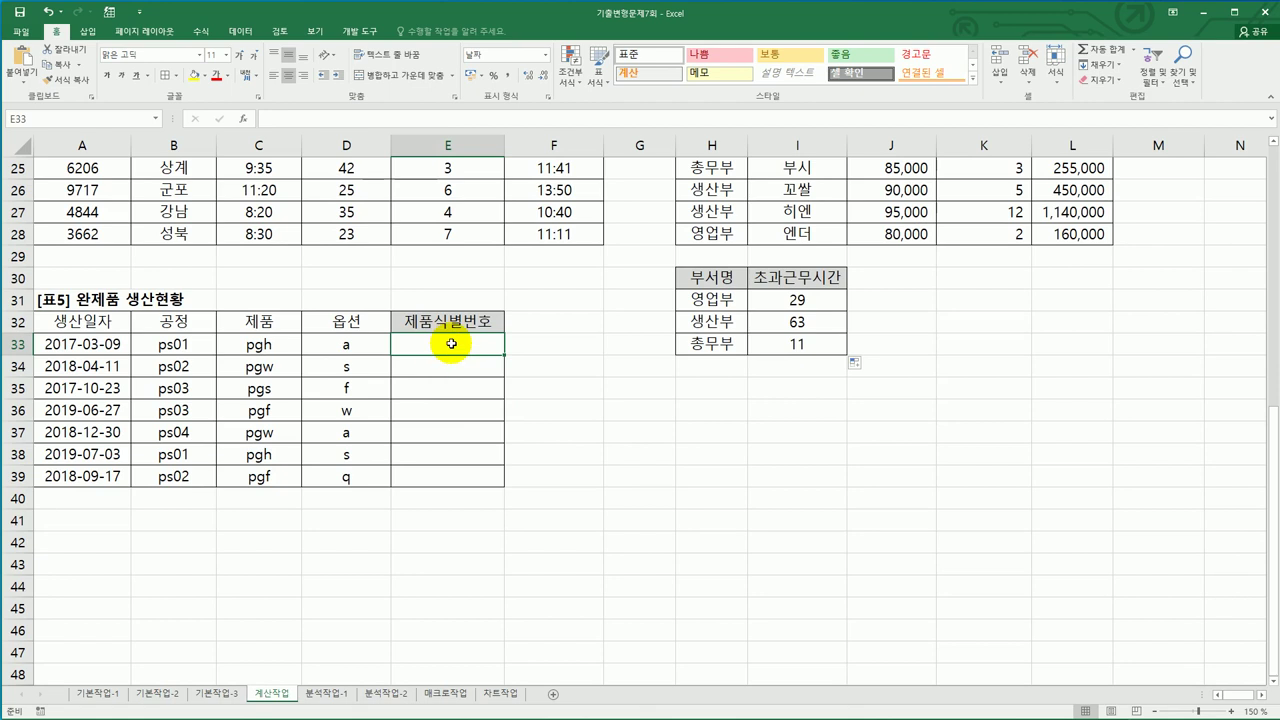
{"action": "type", "text": "="}
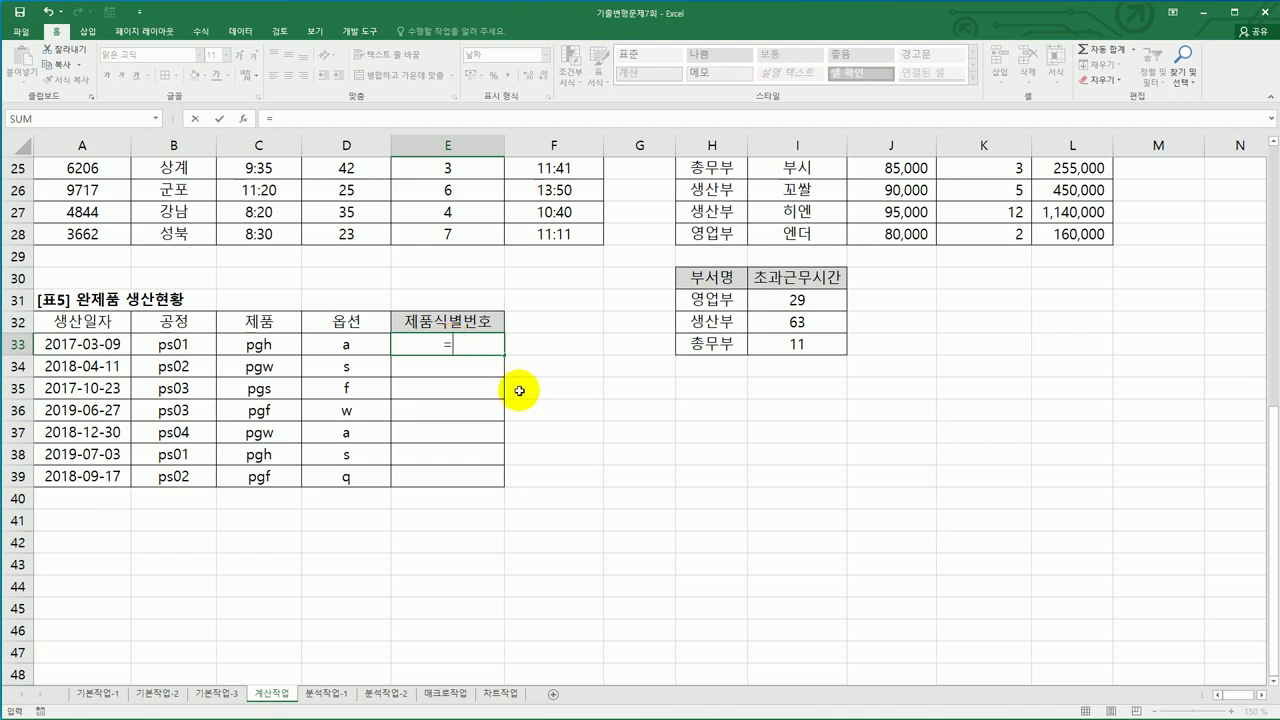
{"action": "type", "text": "up"}
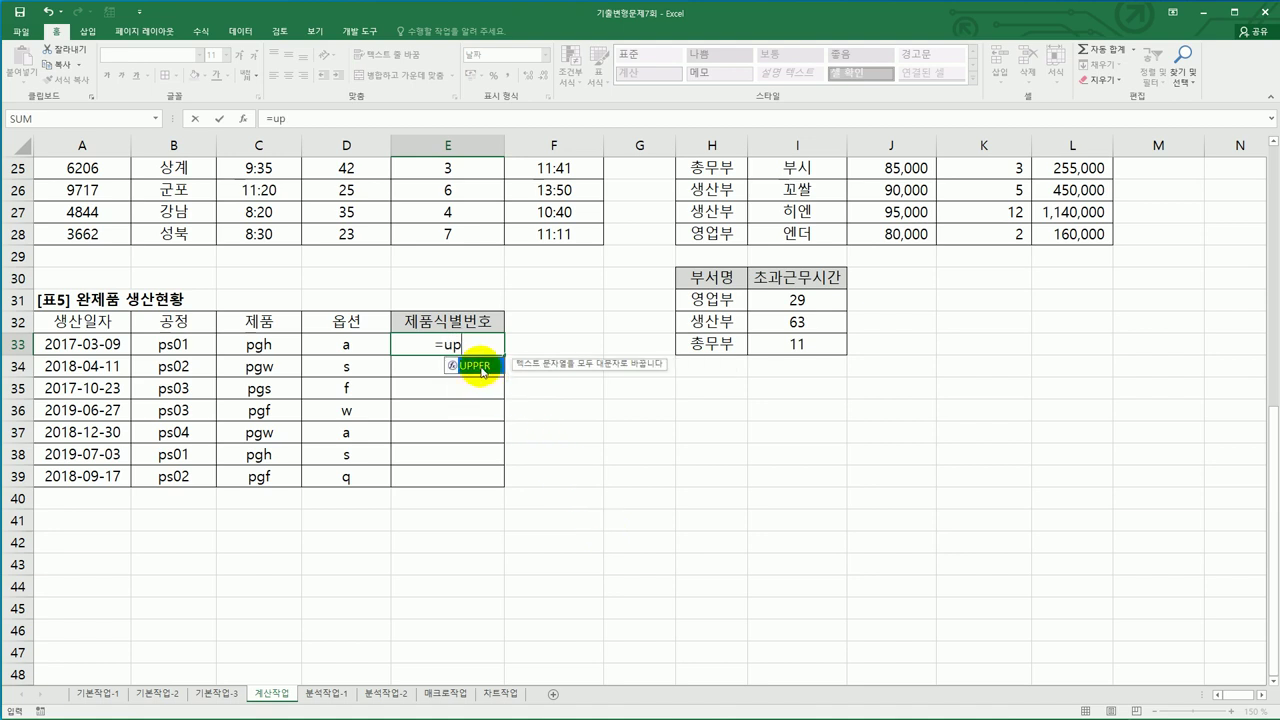
{"action": "double_click", "coordinate": [478, 366]}
{"action": "left_click", "coordinate": [180, 345]}
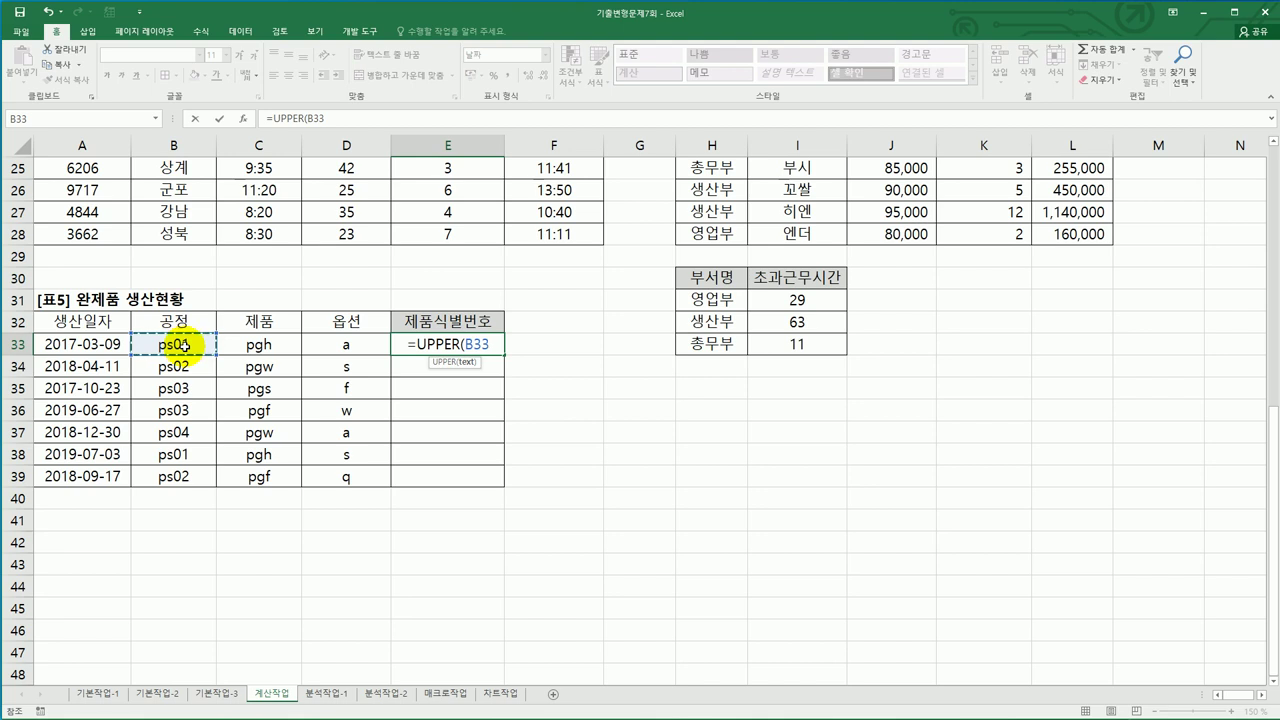
{"action": "key", "text": "BackSpace"}
{"action": "key", "text": "BackSpace"}
{"action": "key", "text": "BackSpace"}
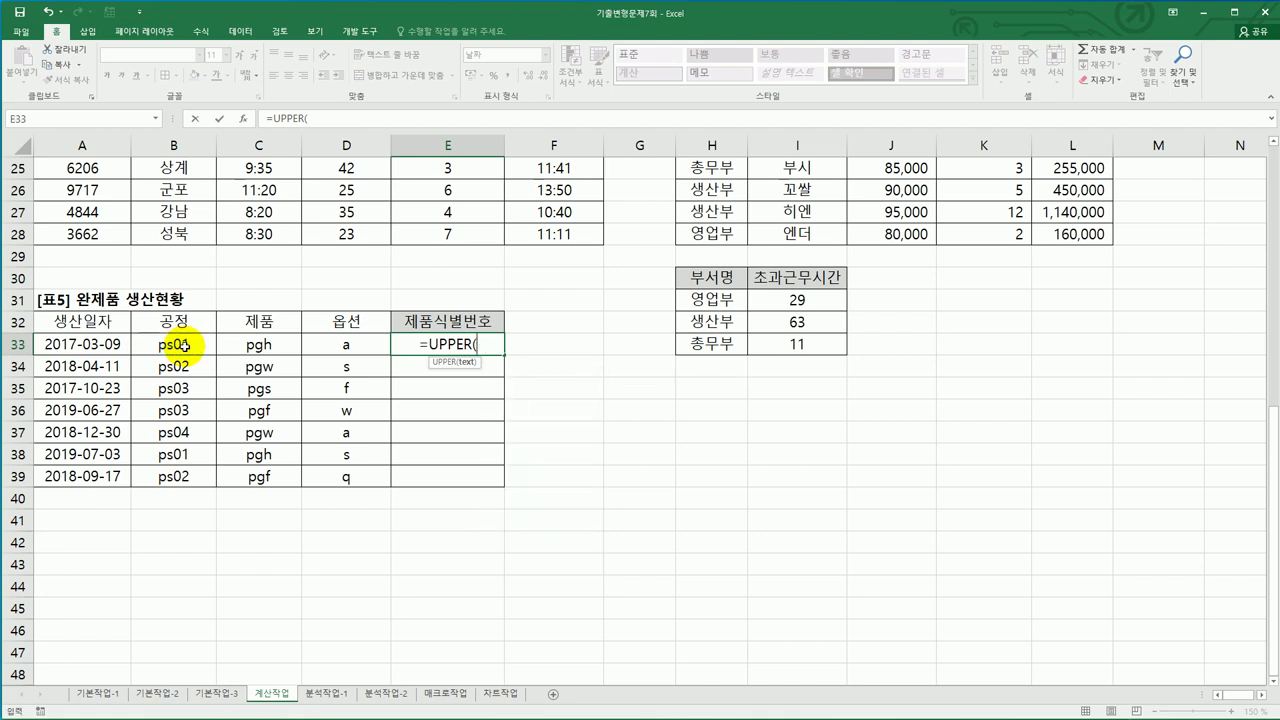
Give E33's UPPER function the 제품 cell C33 and append a hyphen with &"-"&
{"action": "left_click", "coordinate": [266, 344]}
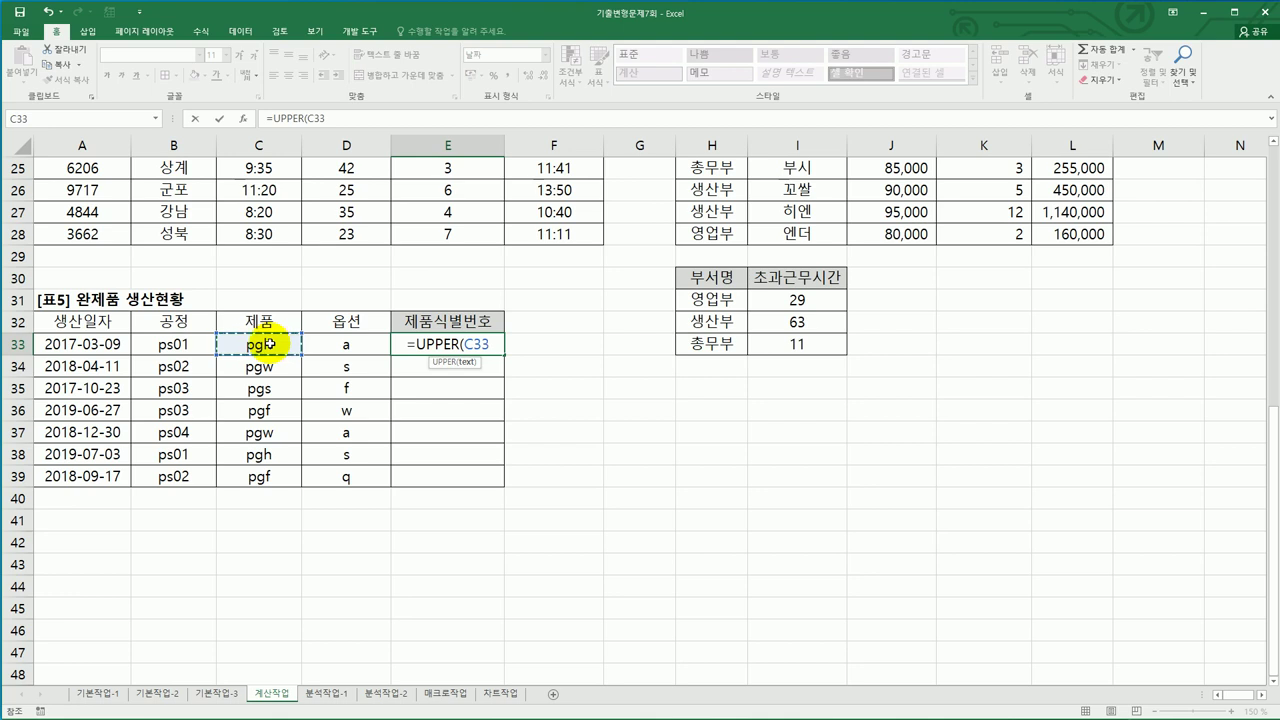
{"action": "type", "text": ")"}
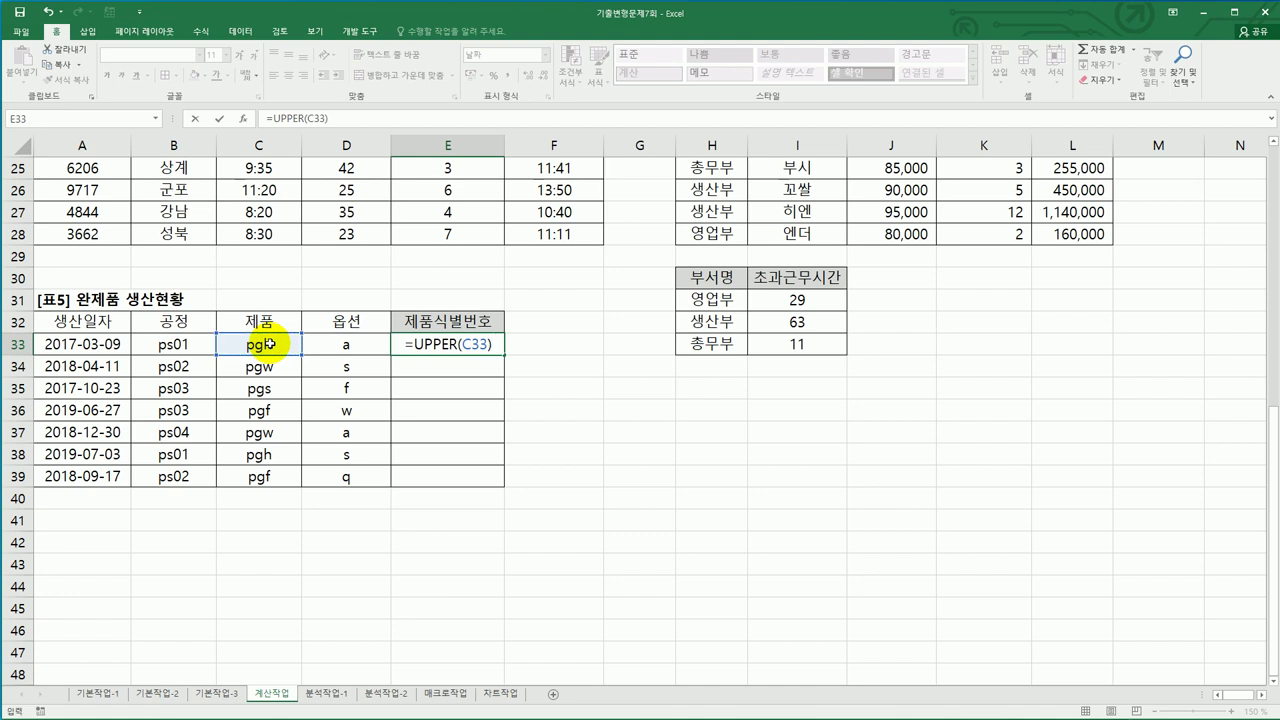
{"action": "type", "text": "&\"-"}
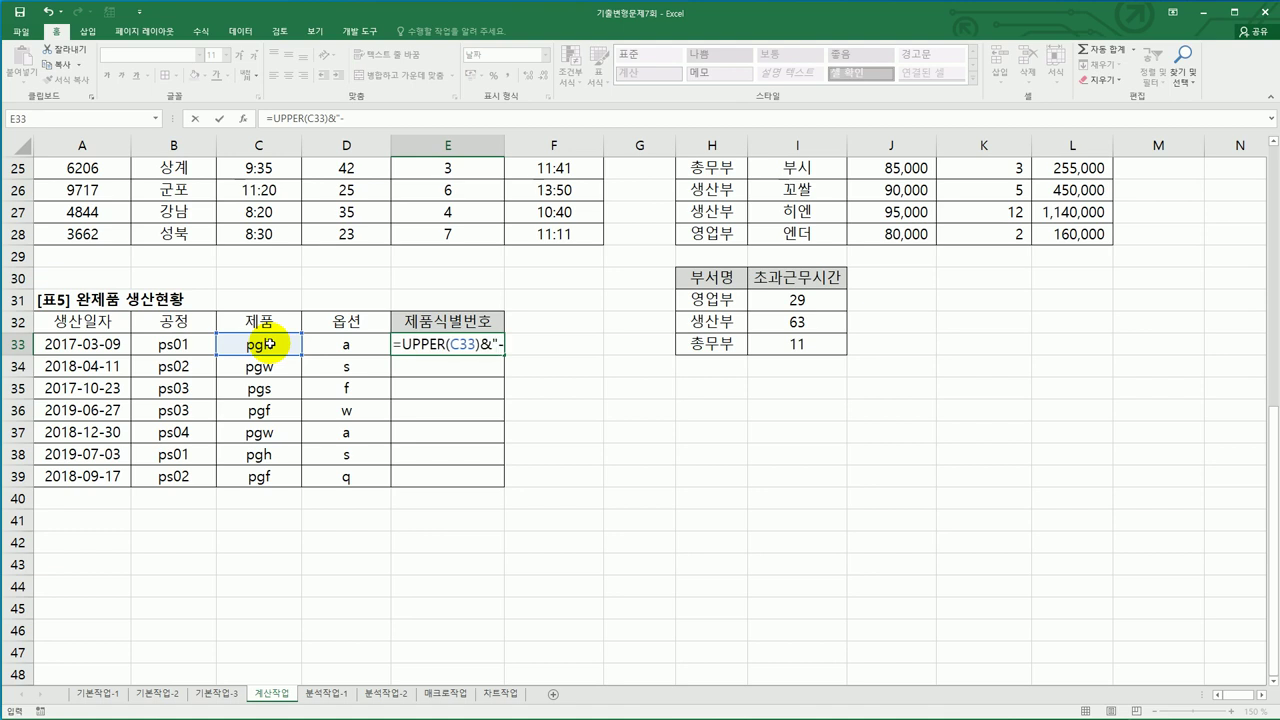
{"action": "type", "text": "\"&"}
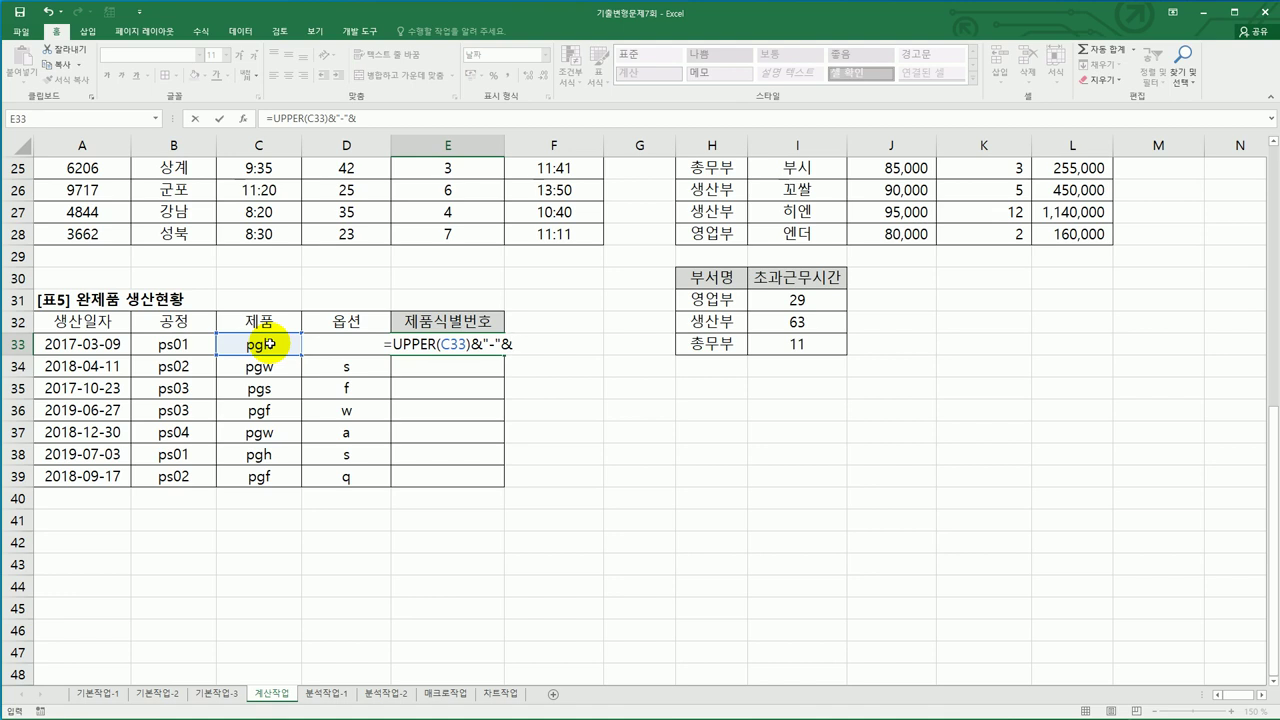
Extend E33's formula with UPPER(D33) for the 옵션 code, followed by &"-"&
{"action": "type", "text": "up"}
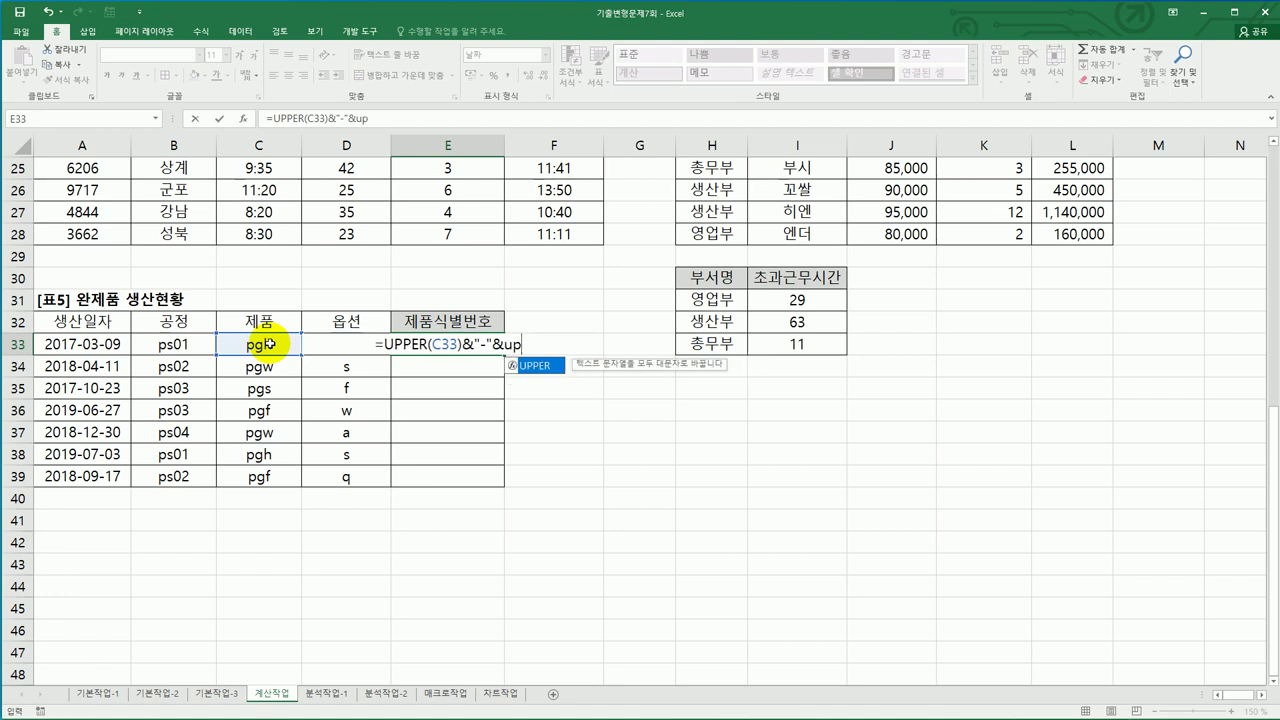
{"action": "key", "text": "Tab"}
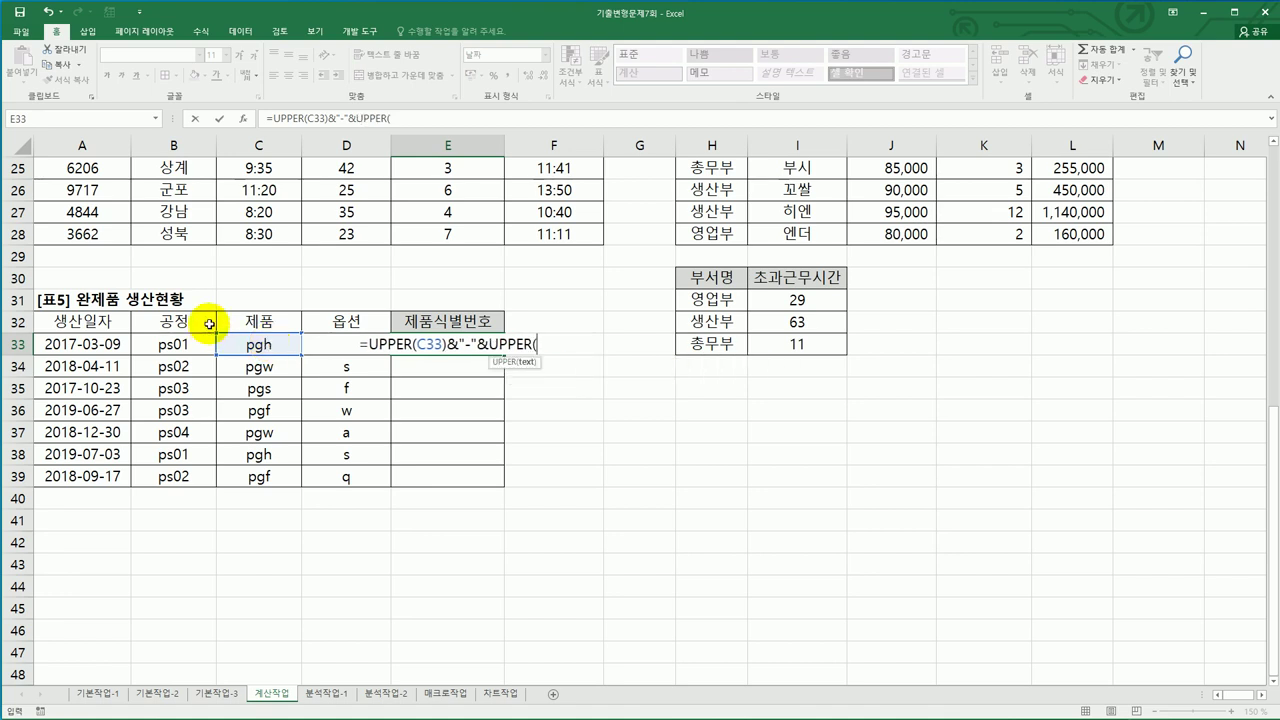
{"action": "left_click", "coordinate": [321, 345]}
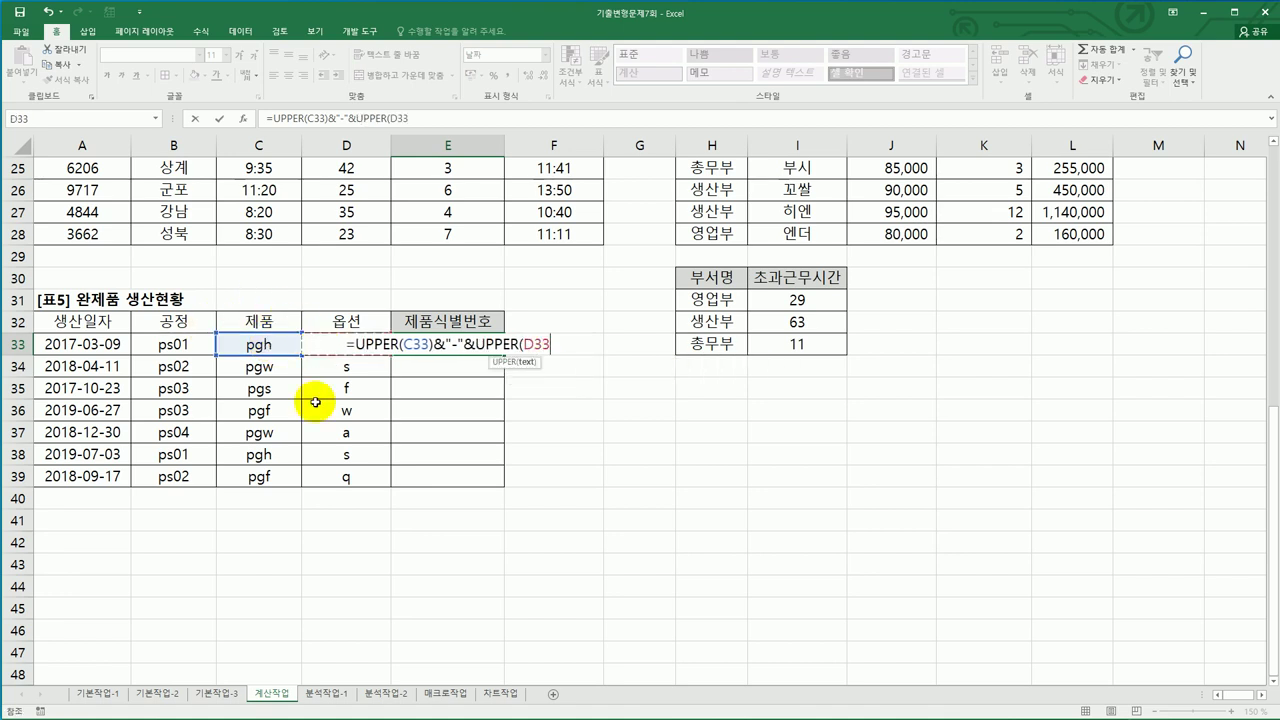
{"action": "type", "text": ")&"}
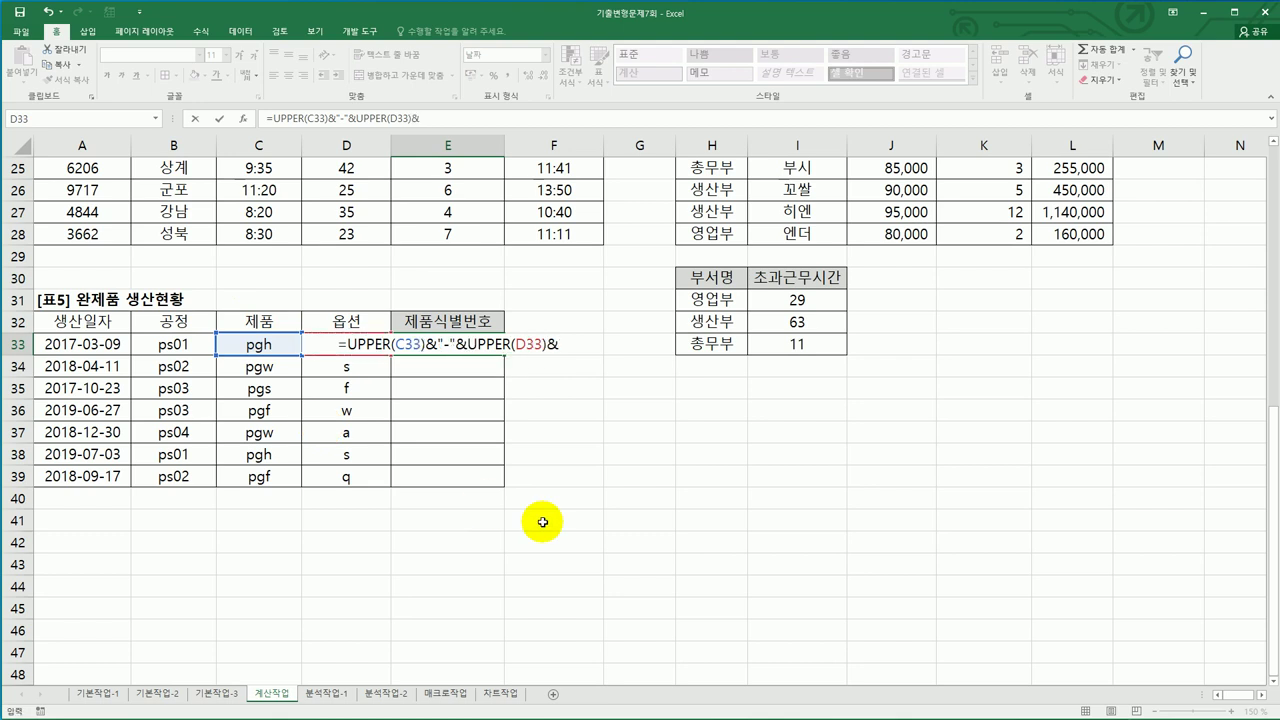
{"action": "type", "text": "\"-\"&"}
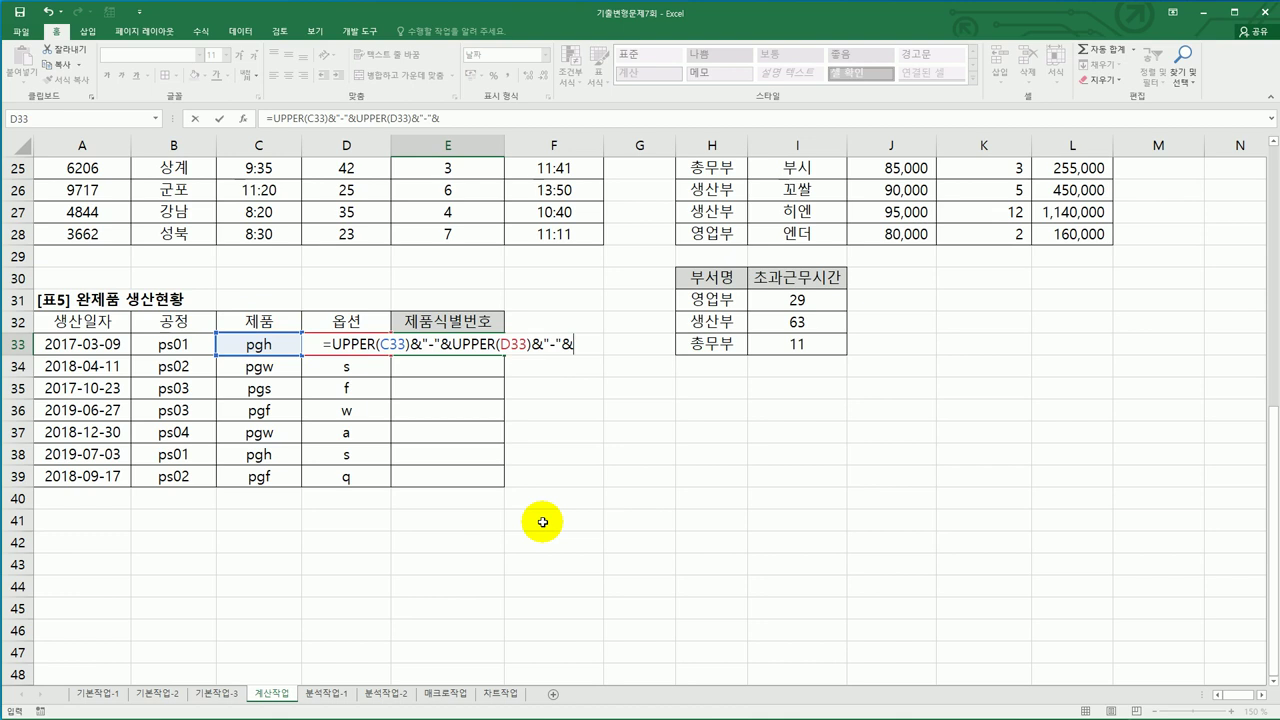
Finish E33's formula with RIGHT(B33,1) for the last 공정 character and fill it down through E39
{"action": "type", "text": "ri"}
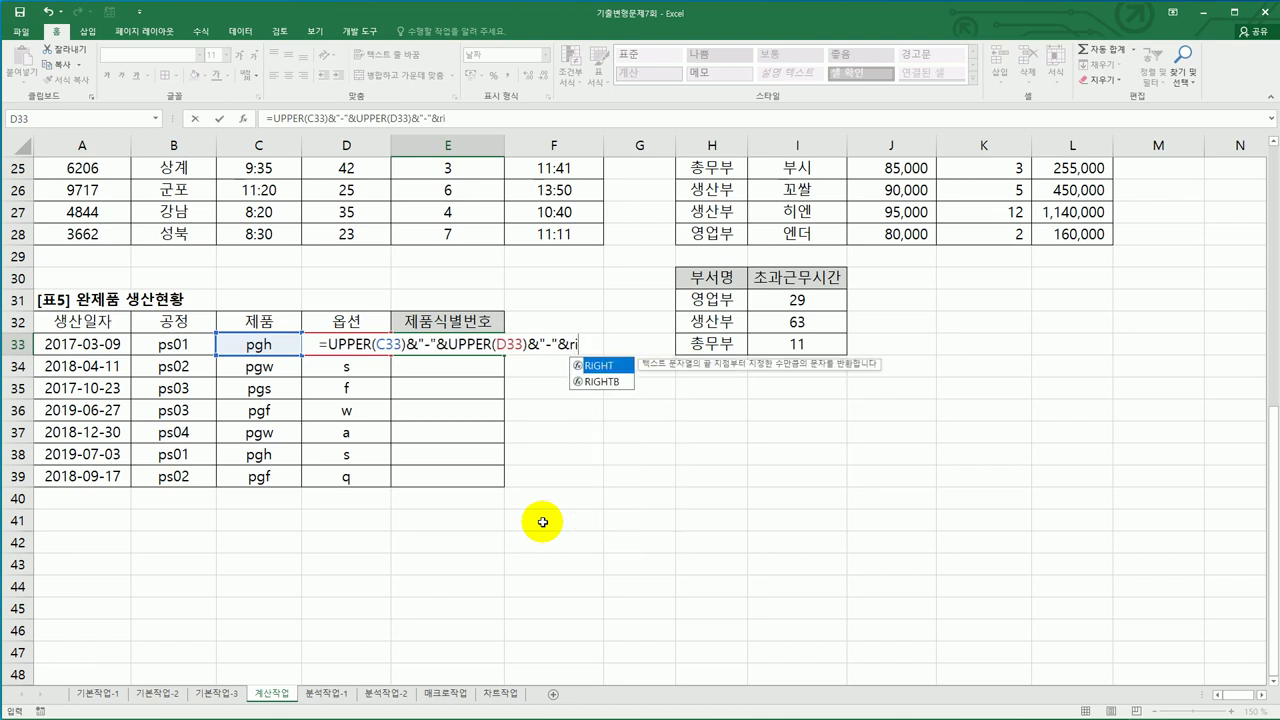
{"action": "key", "text": "Tab"}
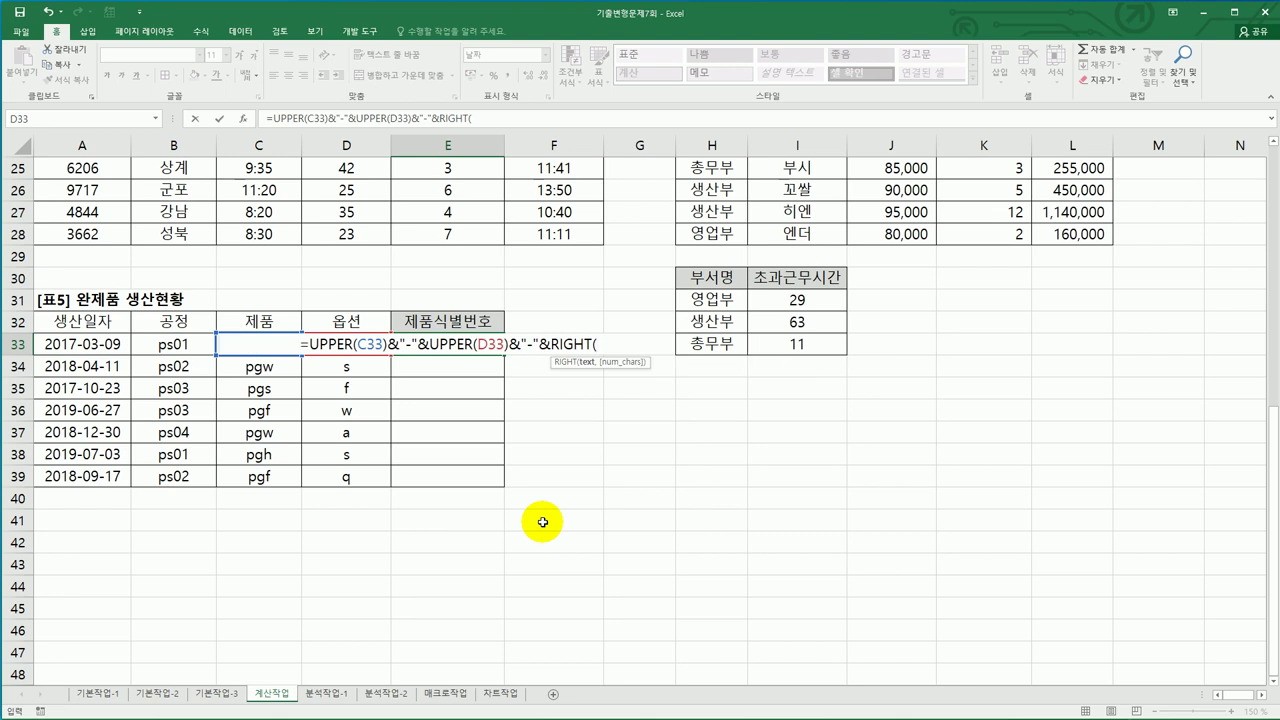
{"action": "left_click", "coordinate": [183, 346]}
{"action": "type", "text": ","}
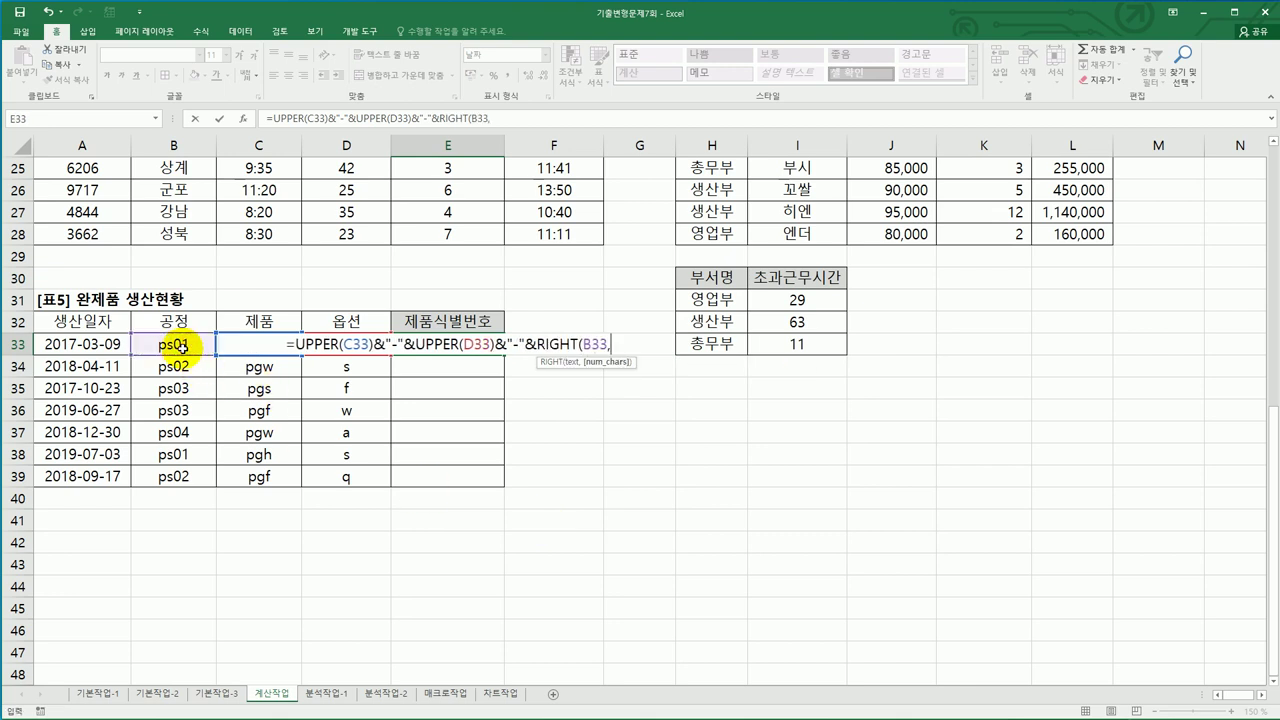
{"action": "type", "text": "1)"}
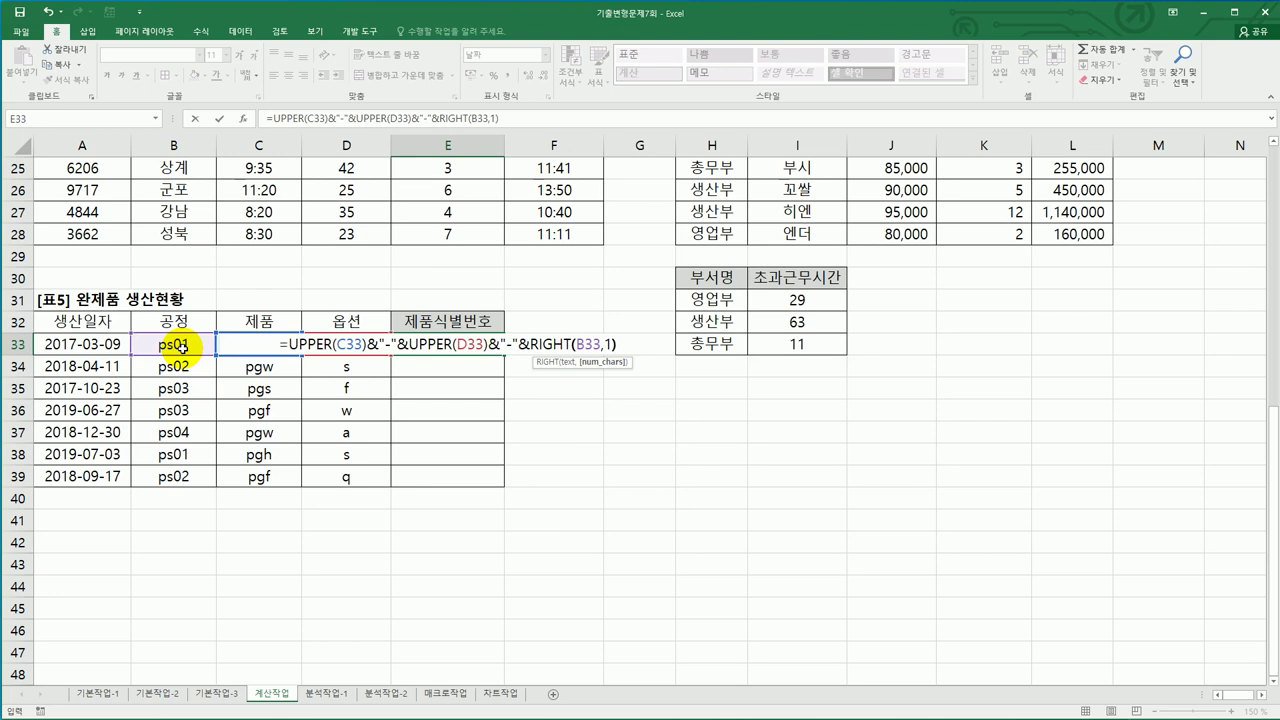
{"action": "key", "text": "ctrl+Return"}
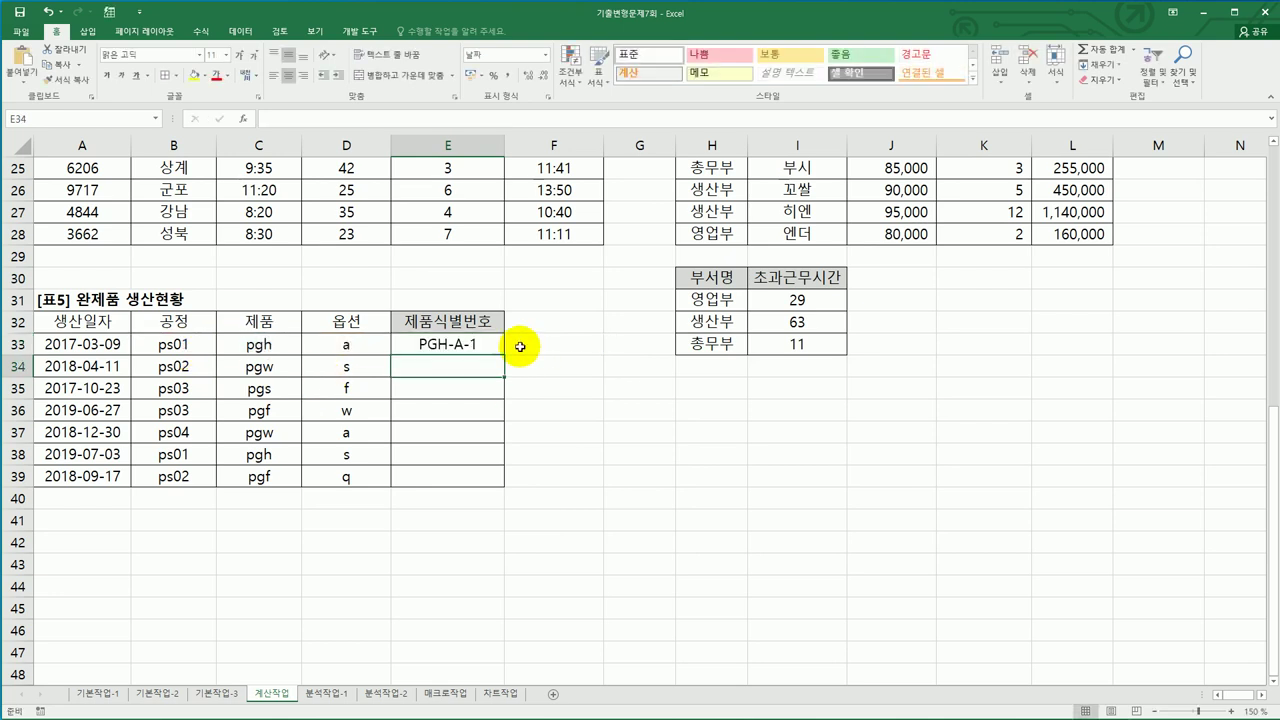
{"action": "left_click_drag", "start_coordinate": [492, 345], "coordinate": [490, 484]}
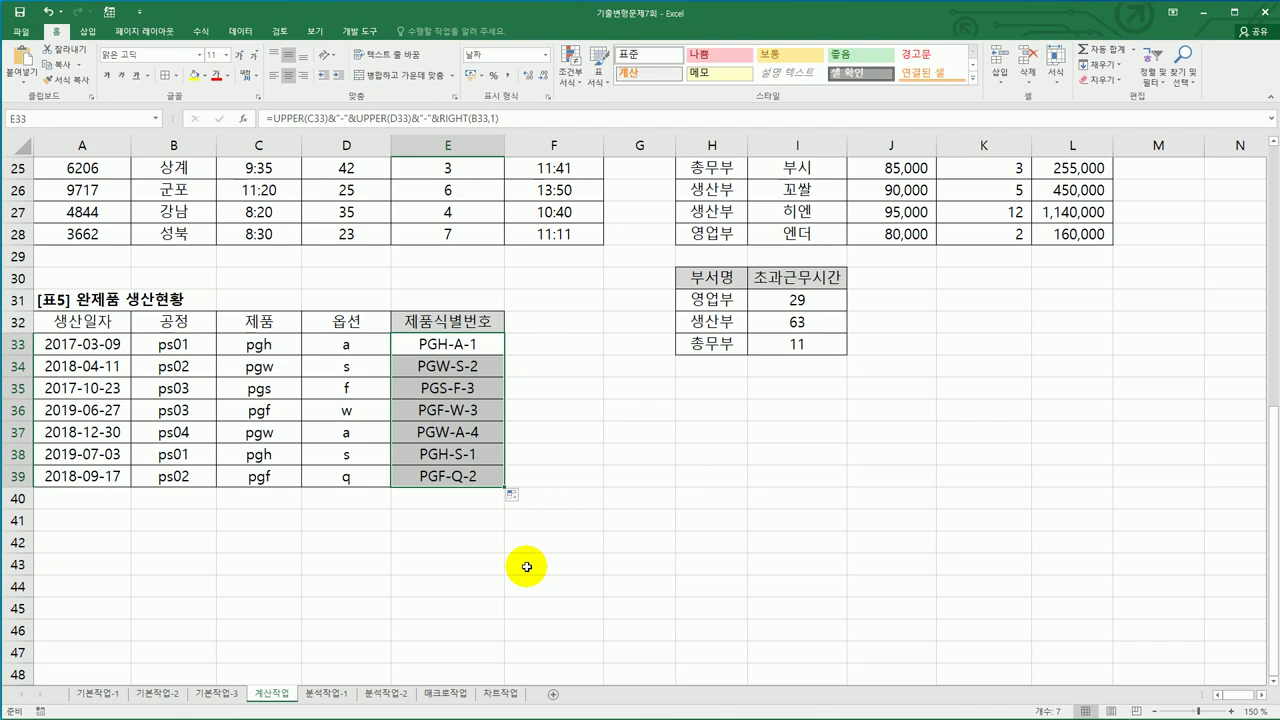
Start rewriting E33's formula with a single UPPER covering both codes: =UPPER(C33&"-"&D33)&"-"
{"action": "left_click", "coordinate": [465, 344]}
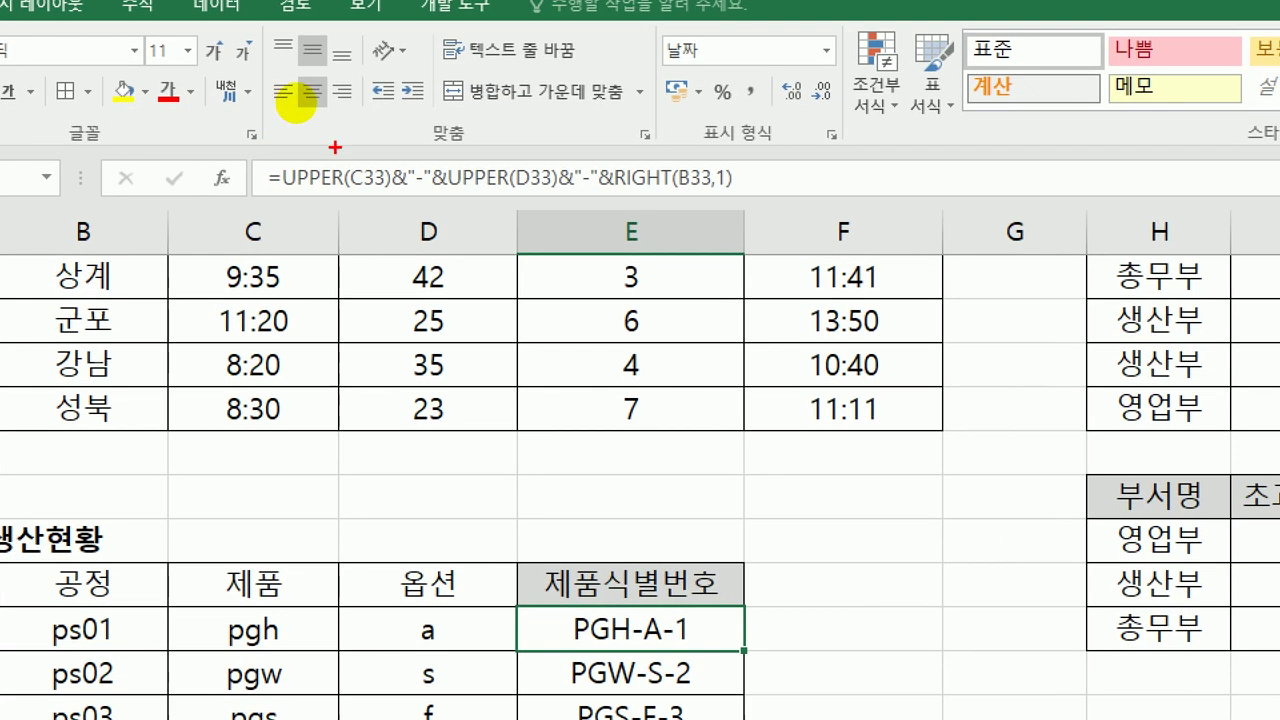
{"action": "left_click_drag", "start_coordinate": [288, 196], "coordinate": [562, 198]}
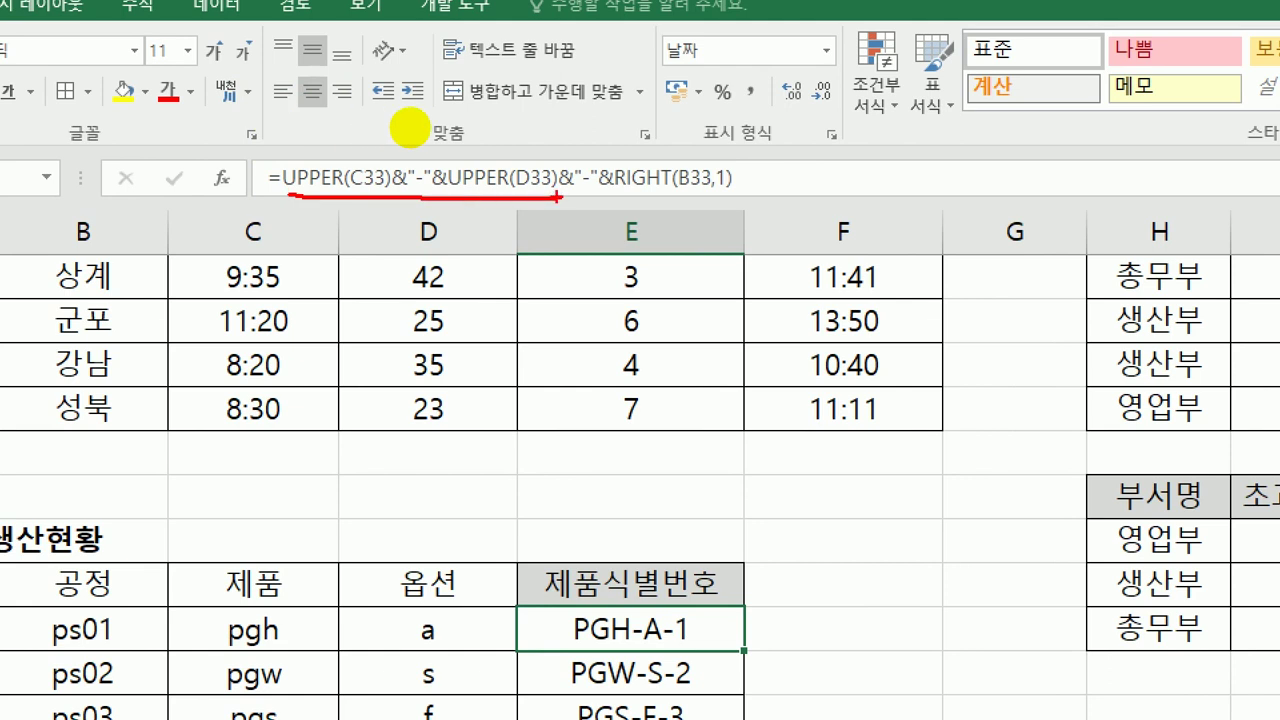
{"action": "key", "text": "Escape"}
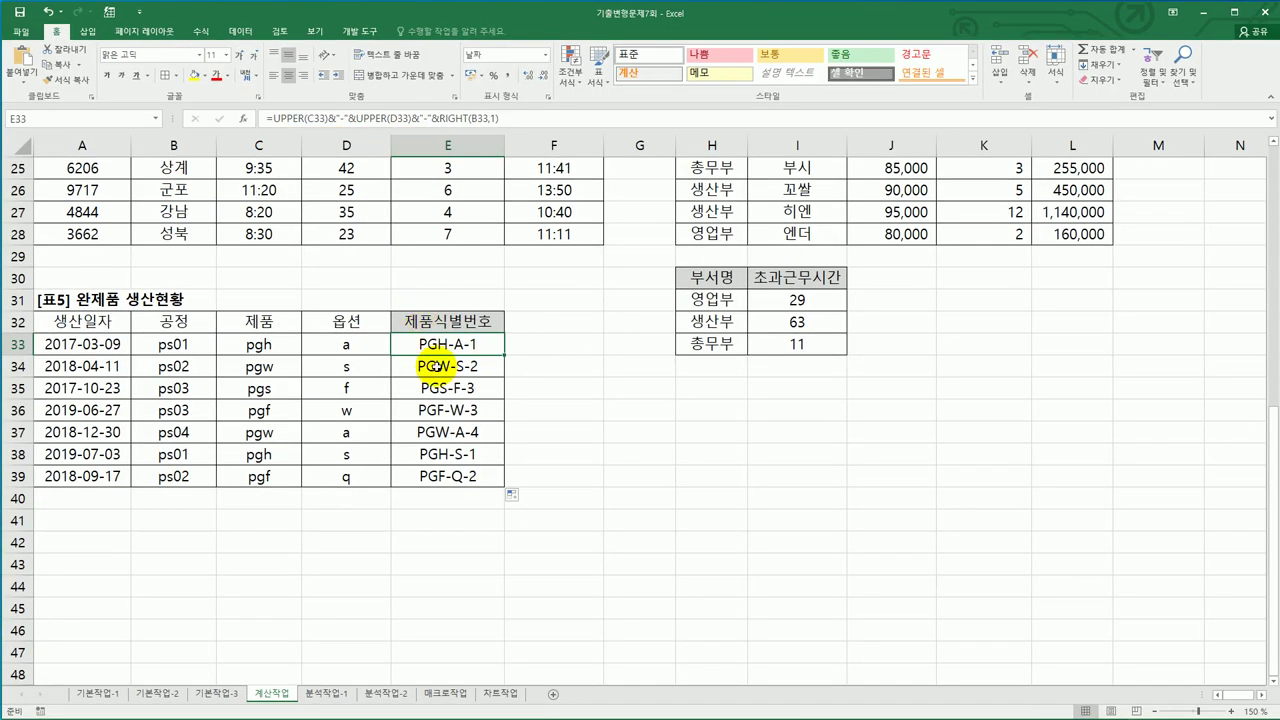
{"action": "type", "text": "="}
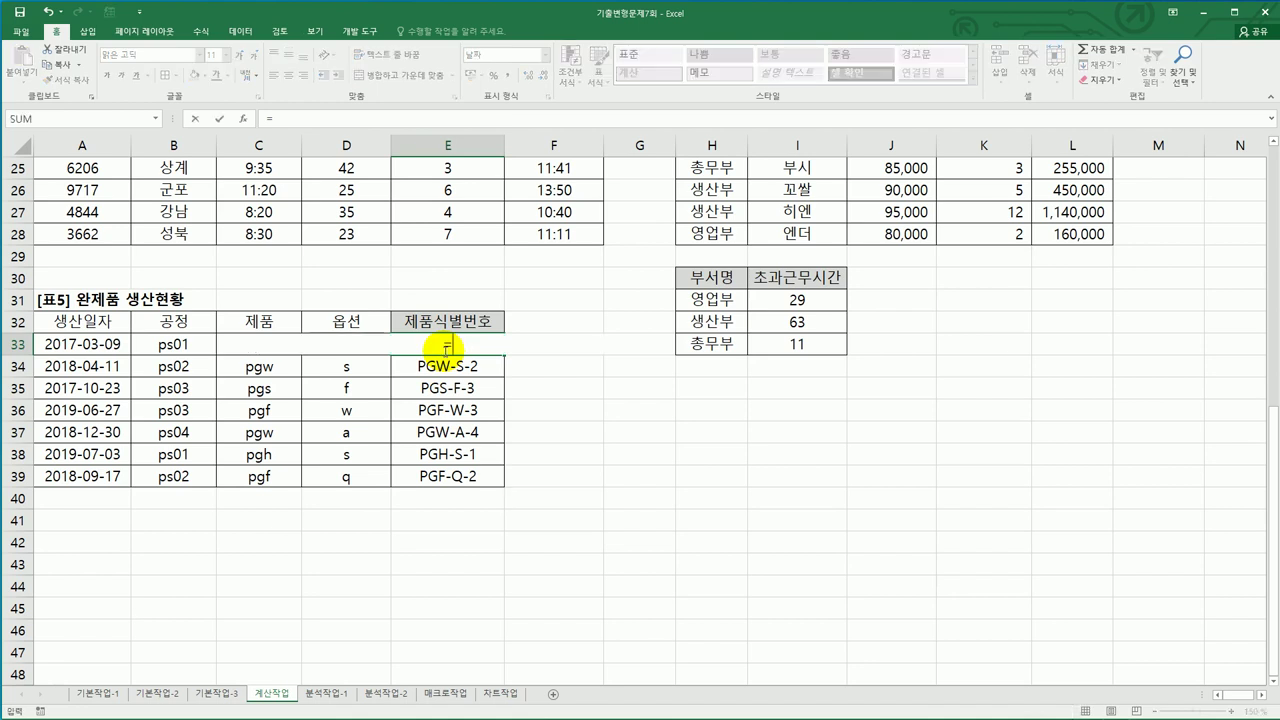
{"action": "type", "text": "upper"}
{"action": "key", "text": "Tab"}
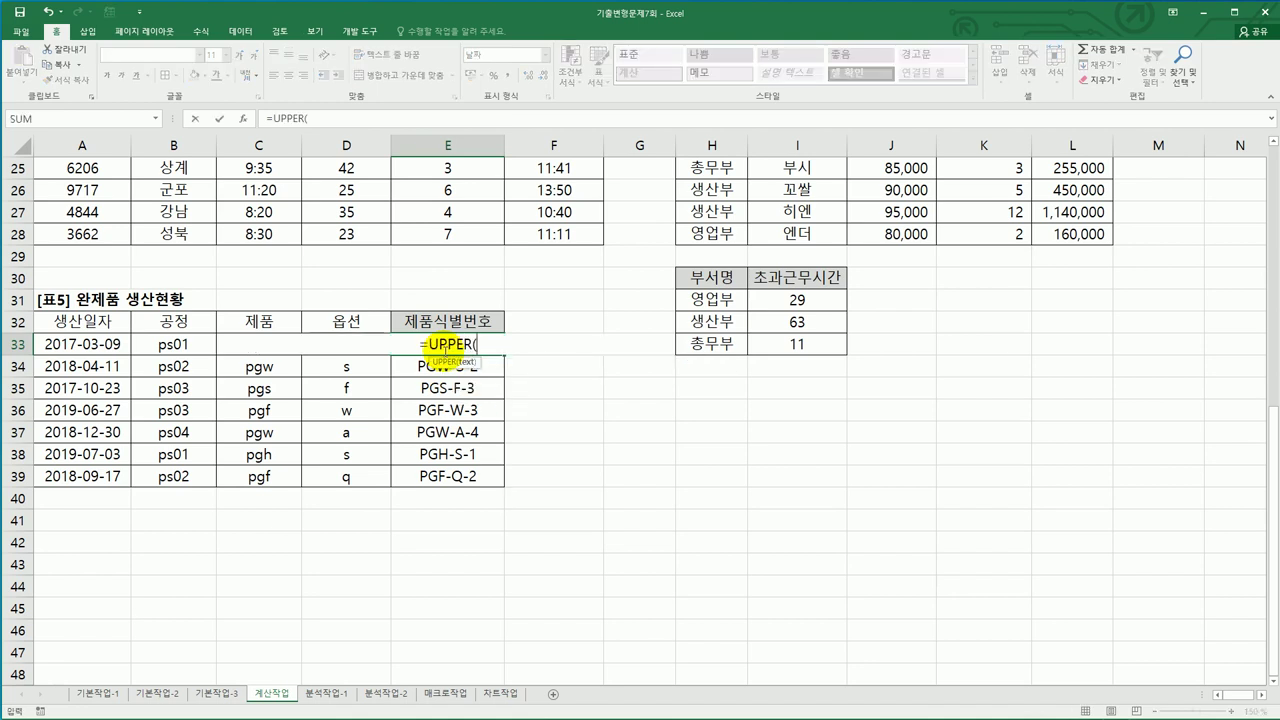
{"action": "left_click", "coordinate": [237, 347]}
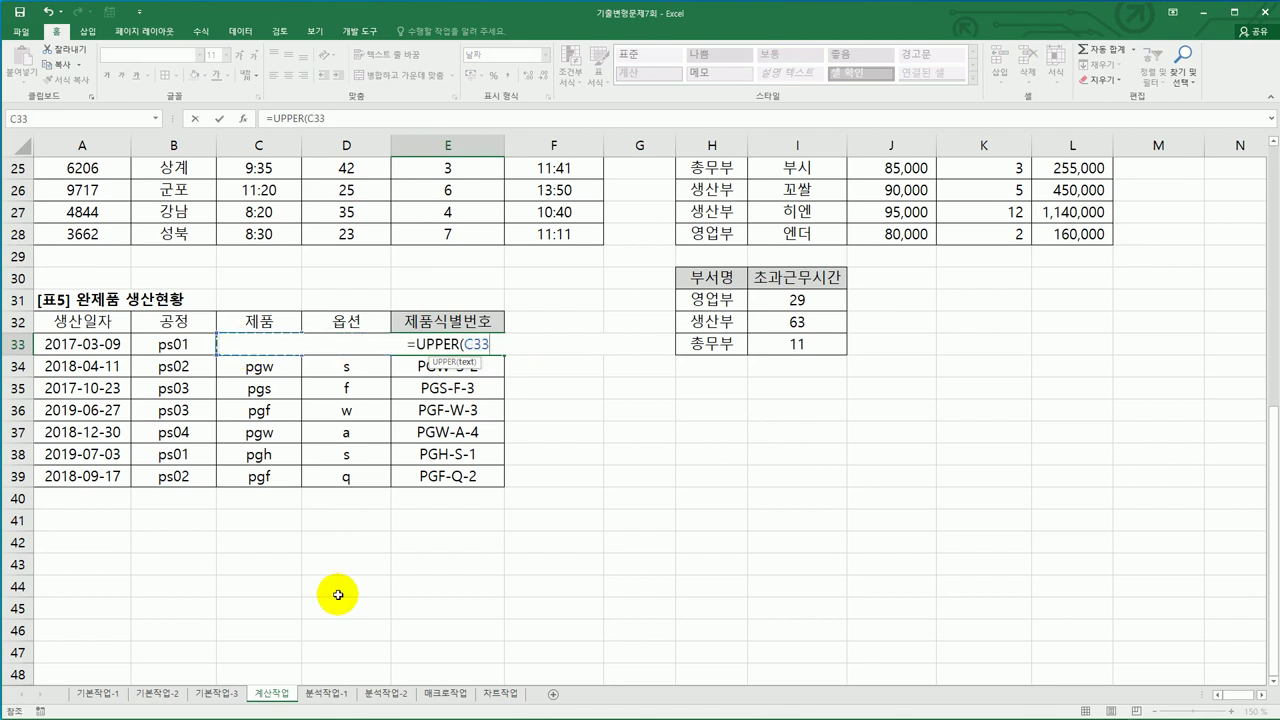
{"action": "type", "text": "&\"-\"&"}
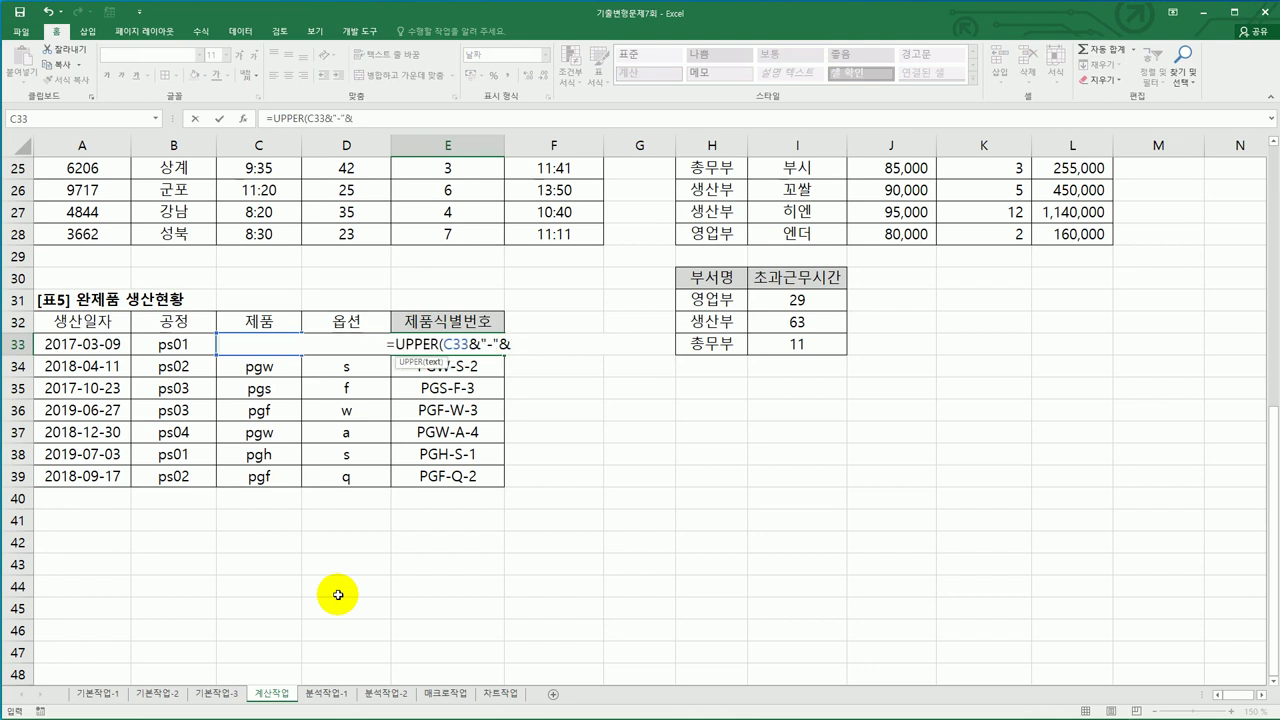
{"action": "key", "text": "Left"}
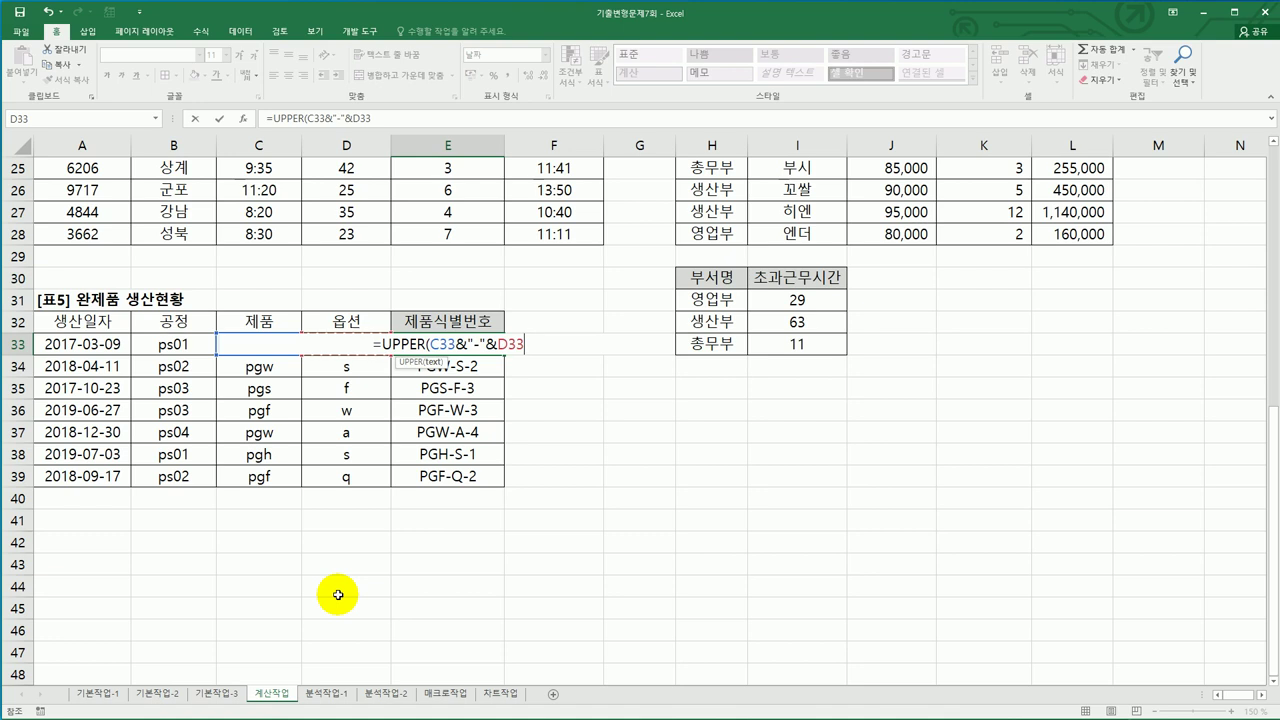
{"action": "type", "text": ")&\"-\""}
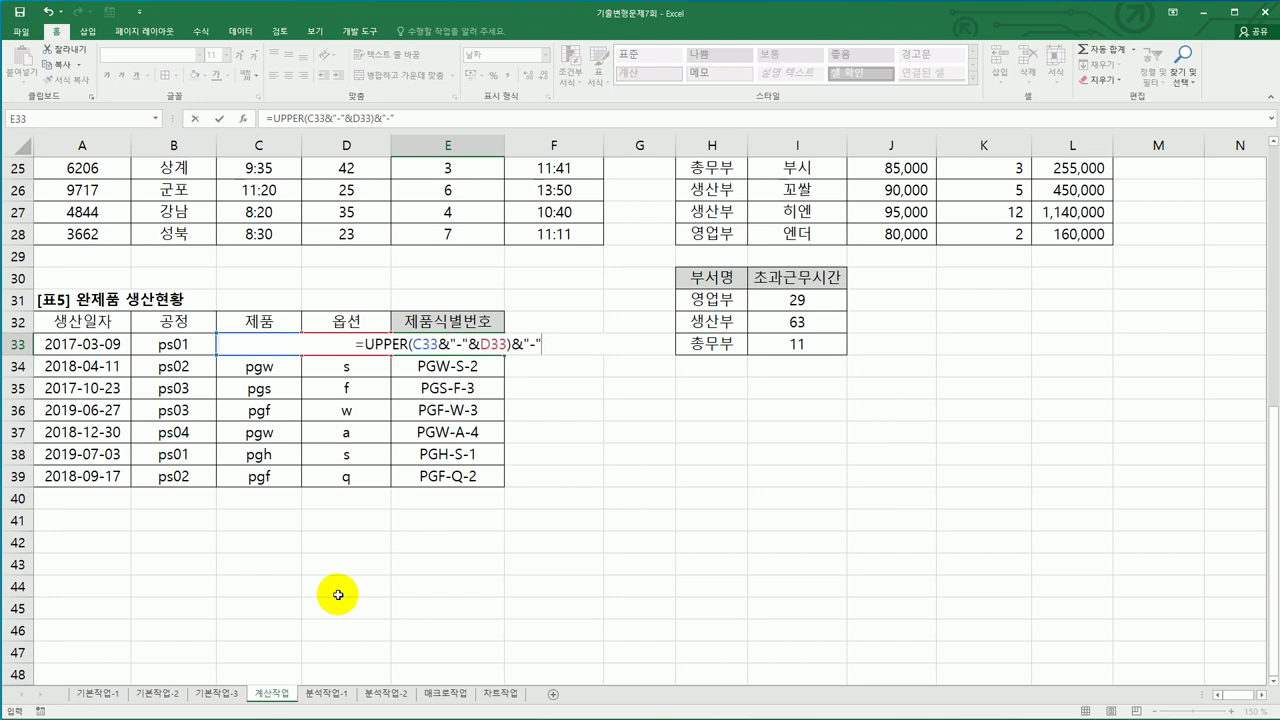
Complete the rewritten E33 formula by appending &RIGHT(B33,1), and reselect E33
{"action": "type", "text": "&RIGHT("}
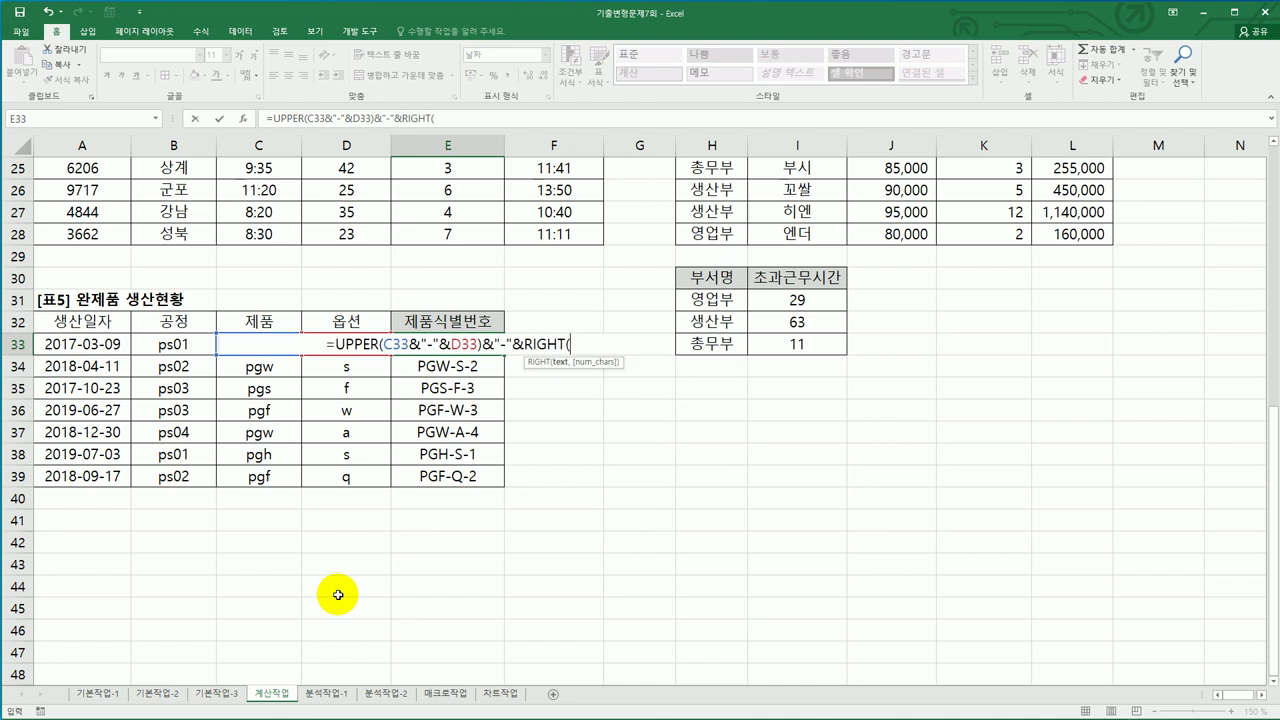
{"action": "left_click", "coordinate": [178, 344]}
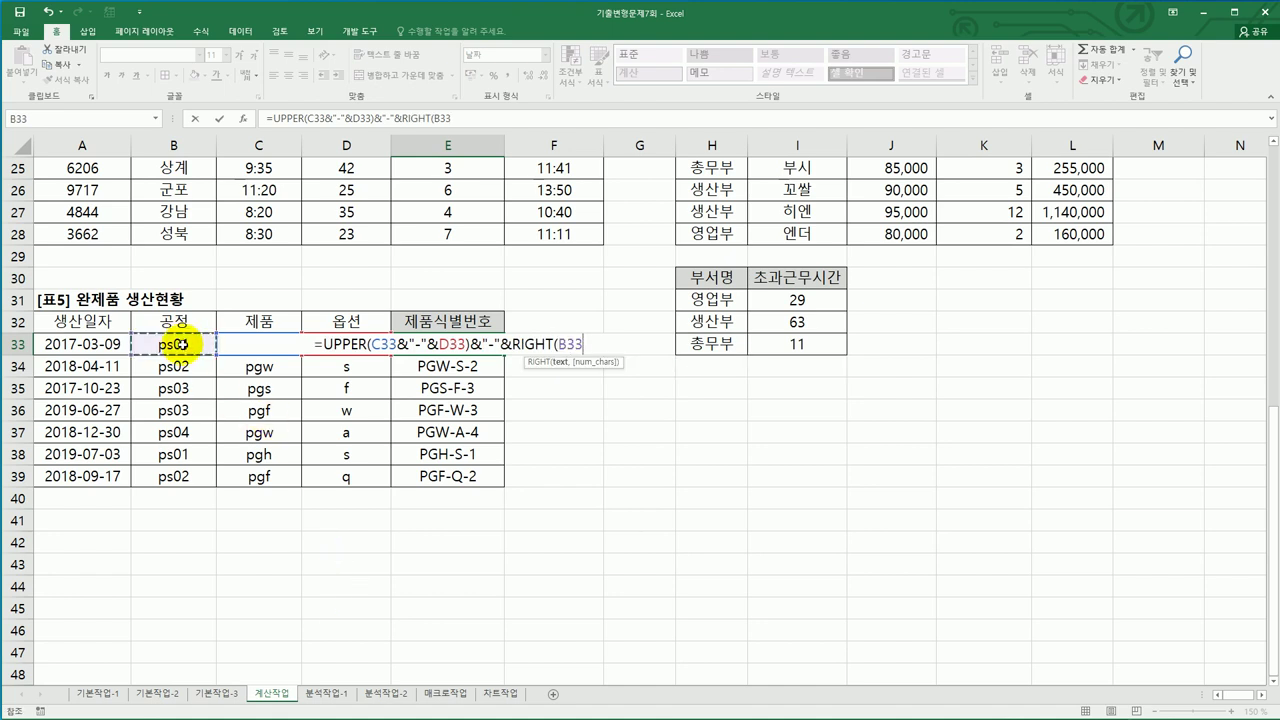
{"action": "type", "text": ",1)"}
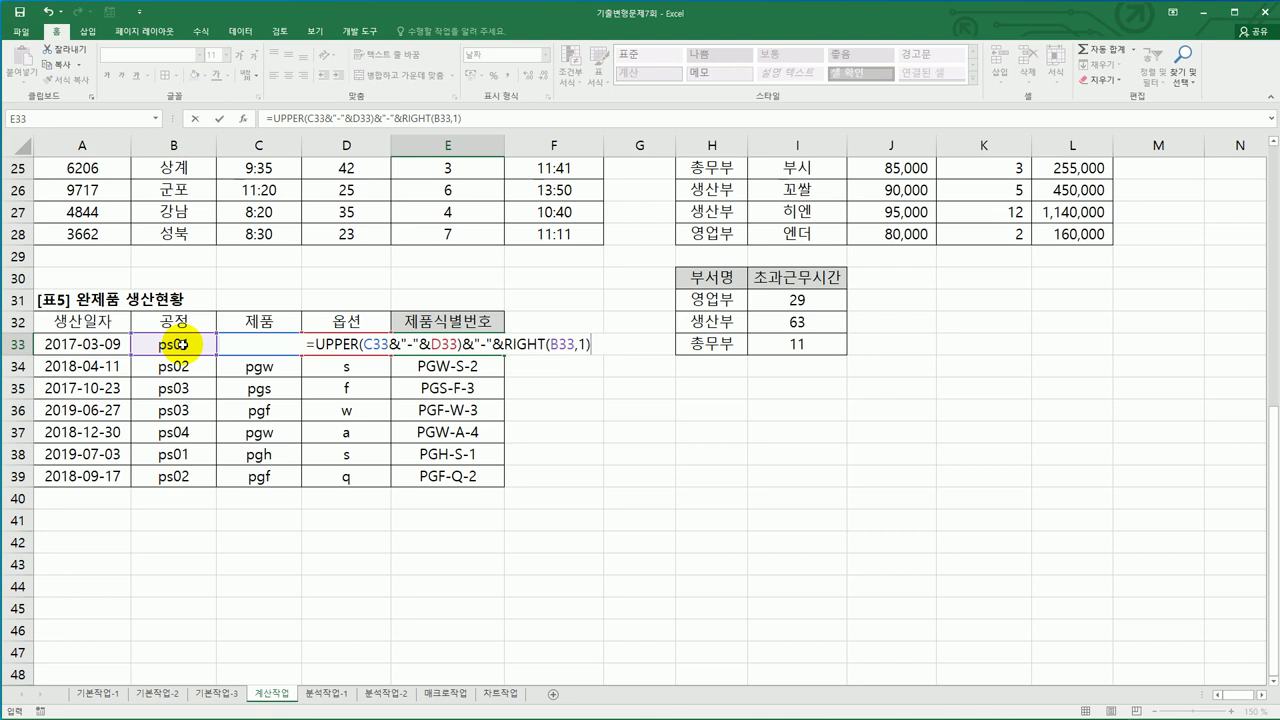
{"action": "key", "text": "Return"}
{"action": "left_click", "coordinate": [478, 344]}
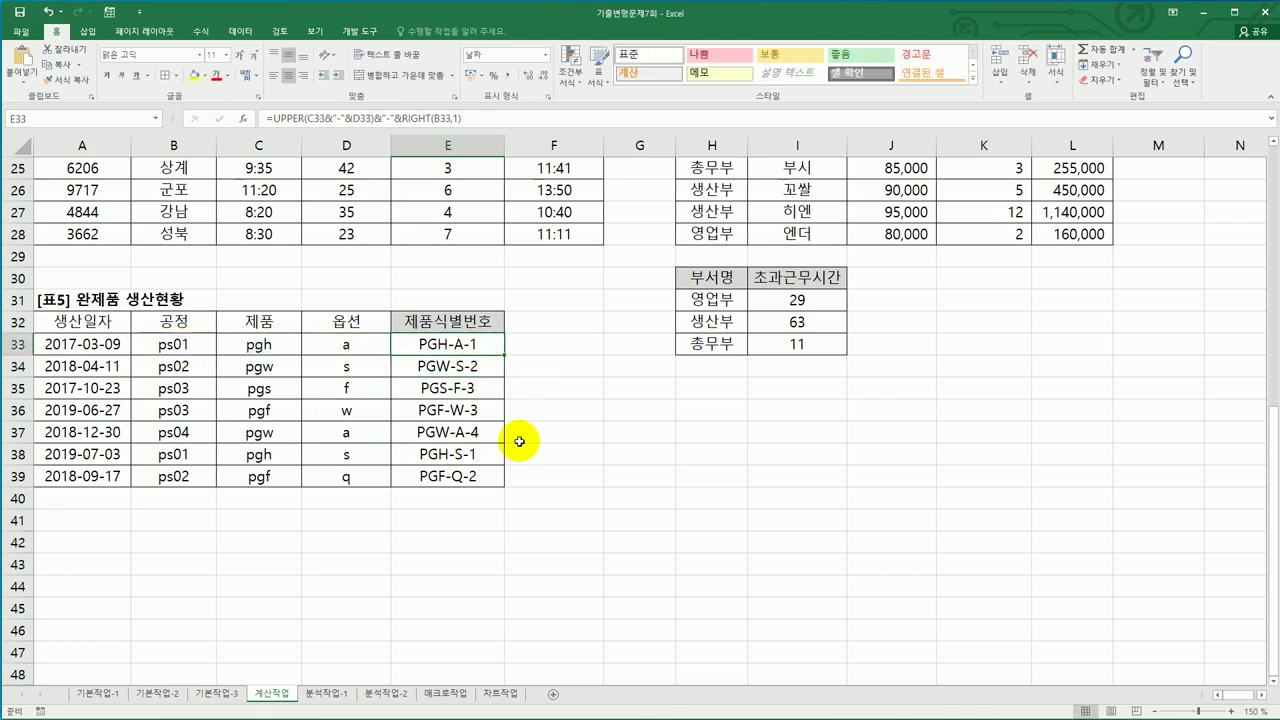
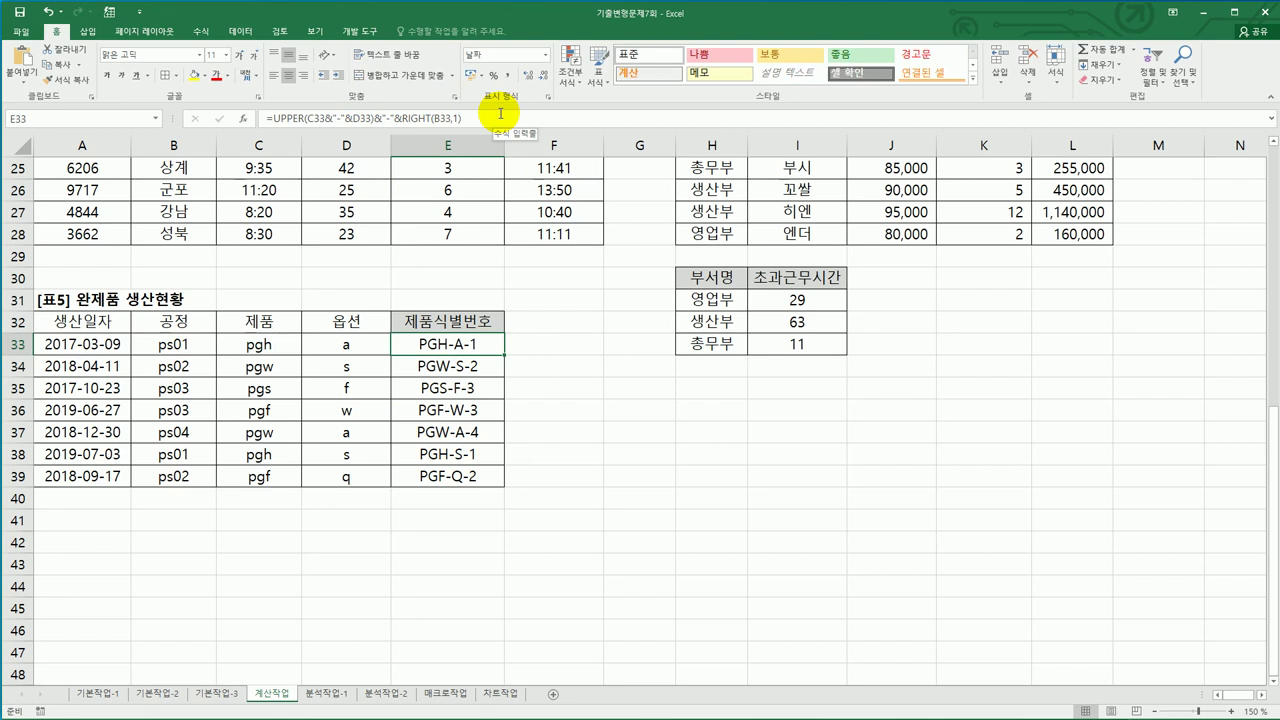
Sort the [표1] 차량운송현황 table on the 분석작업-1 sheet by 거래처 in ascending order
{"action": "scroll", "coordinate": [530, 443], "scroll_direction": "up", "scroll_amount": 3}
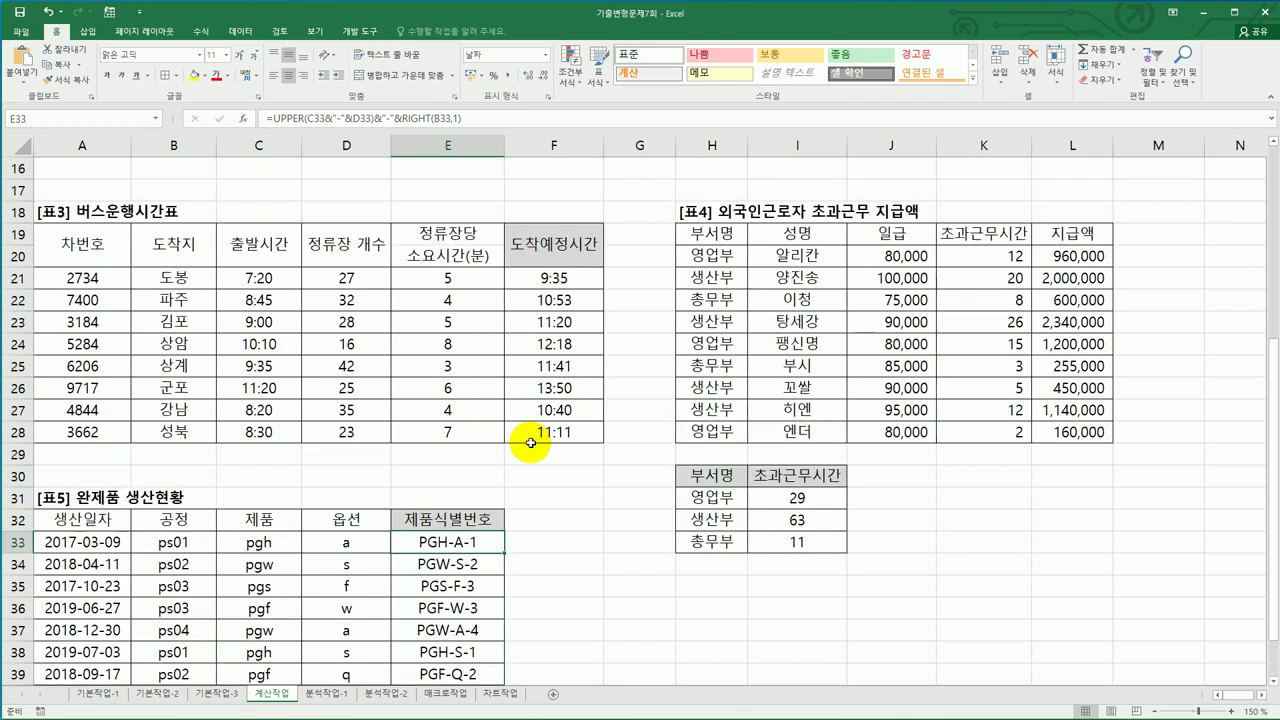
{"action": "scroll", "coordinate": [530, 443], "scroll_direction": "up", "scroll_amount": 5}
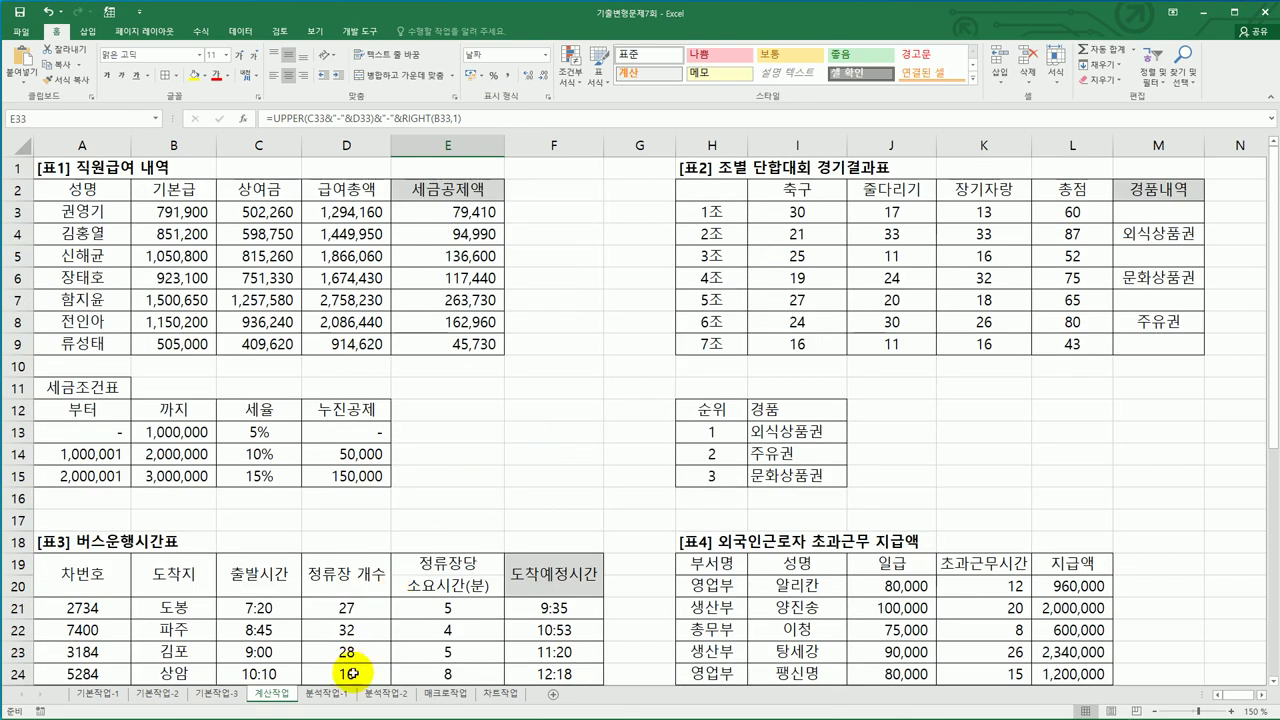
{"action": "left_click", "coordinate": [330, 693]}
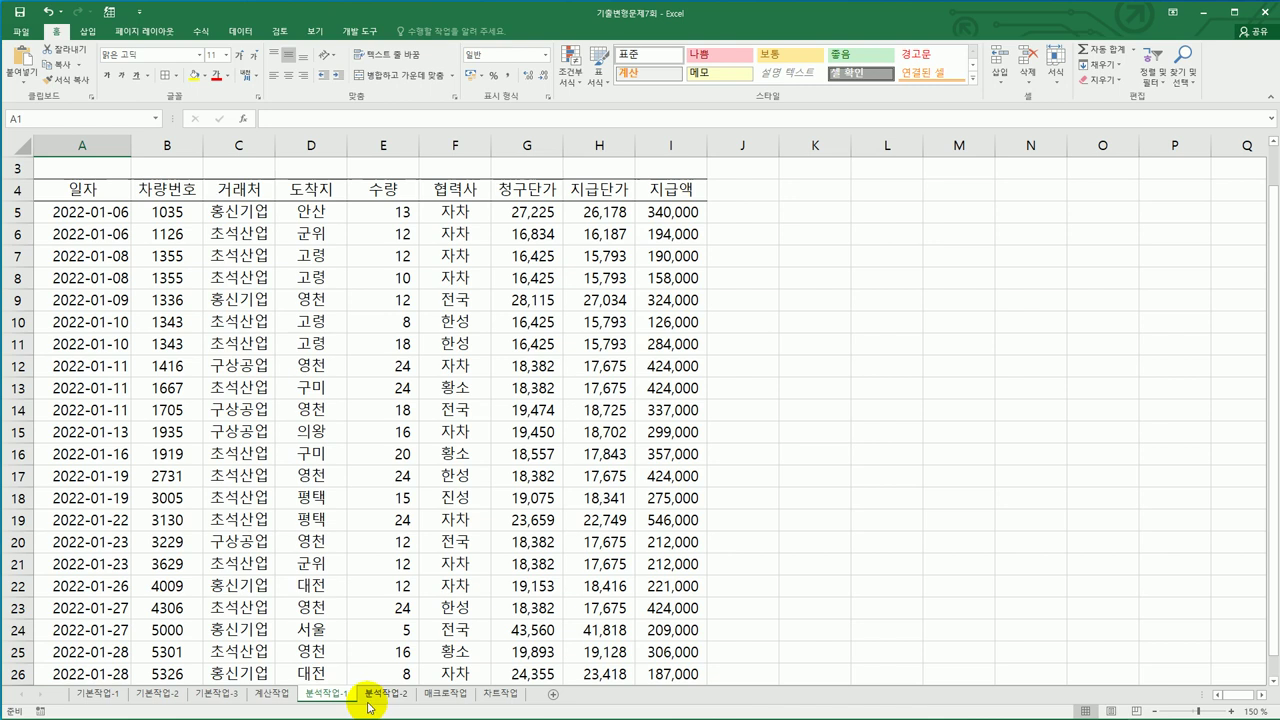
{"action": "left_click", "coordinate": [313, 384]}
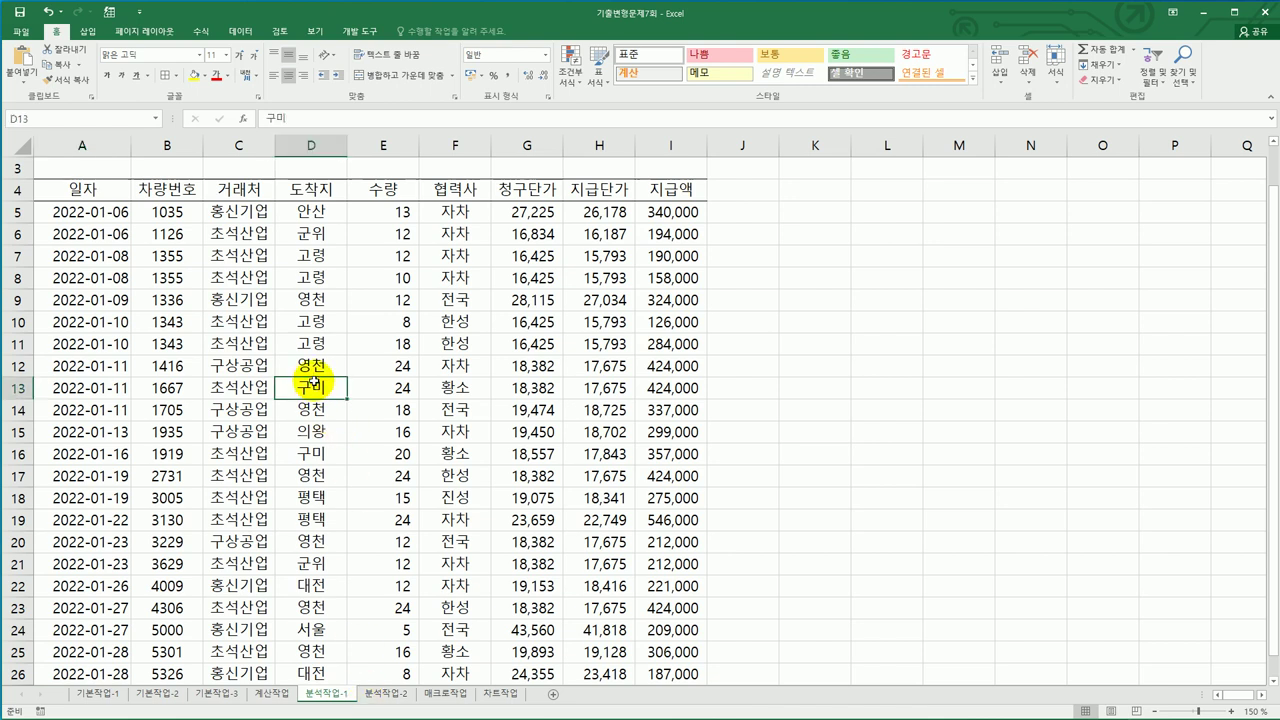
{"action": "scroll", "coordinate": [300, 340], "scroll_direction": "up", "scroll_amount": 1}
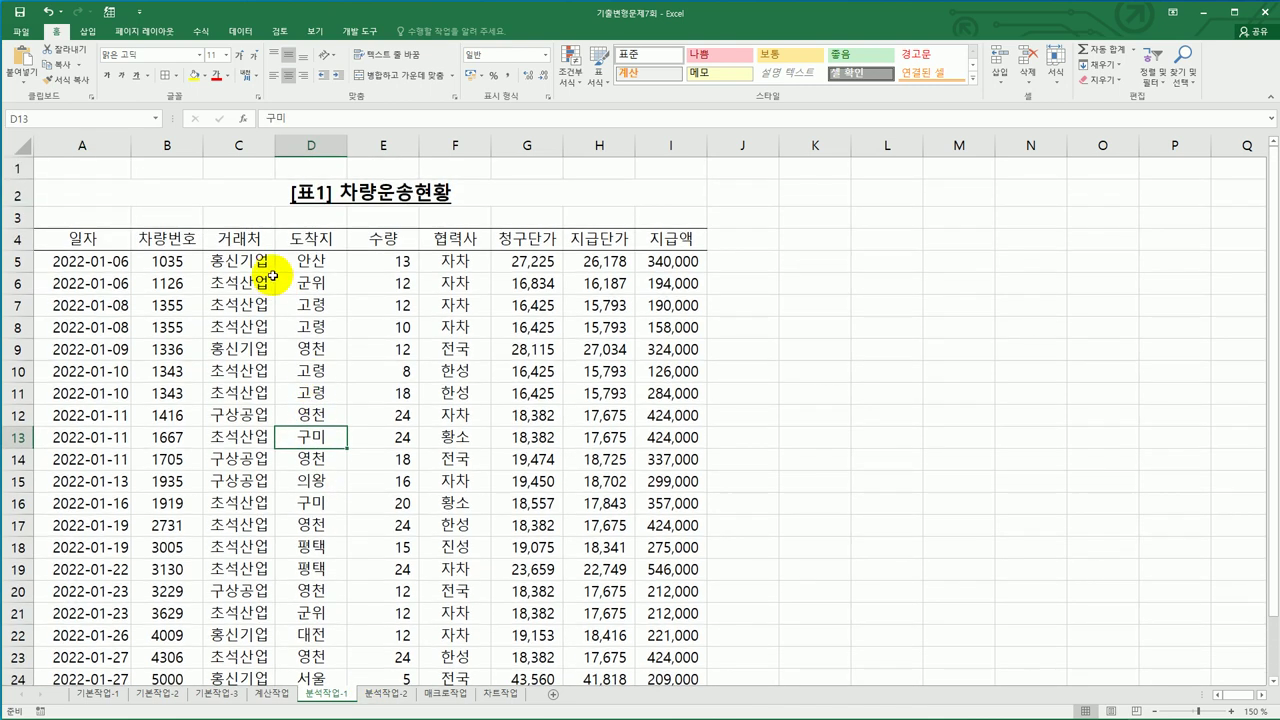
{"action": "left_click", "coordinate": [252, 240]}
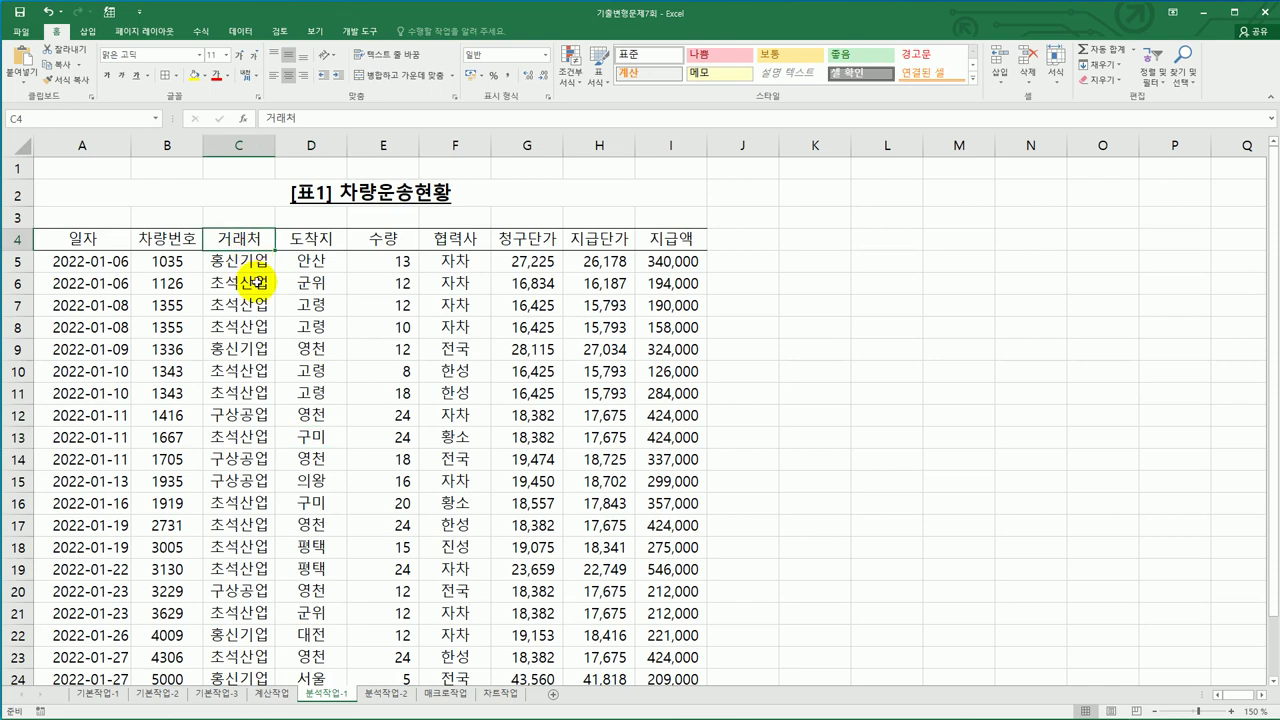
{"action": "left_click", "coordinate": [240, 31]}
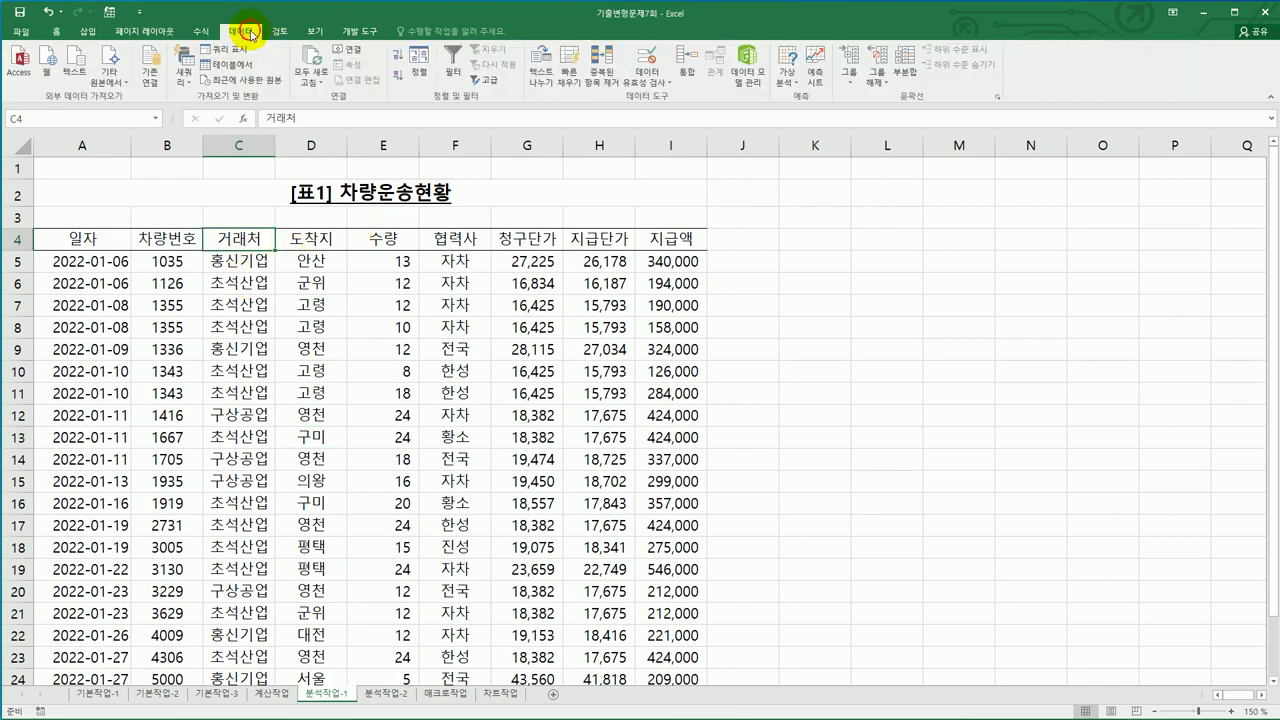
{"action": "left_click", "coordinate": [400, 60]}
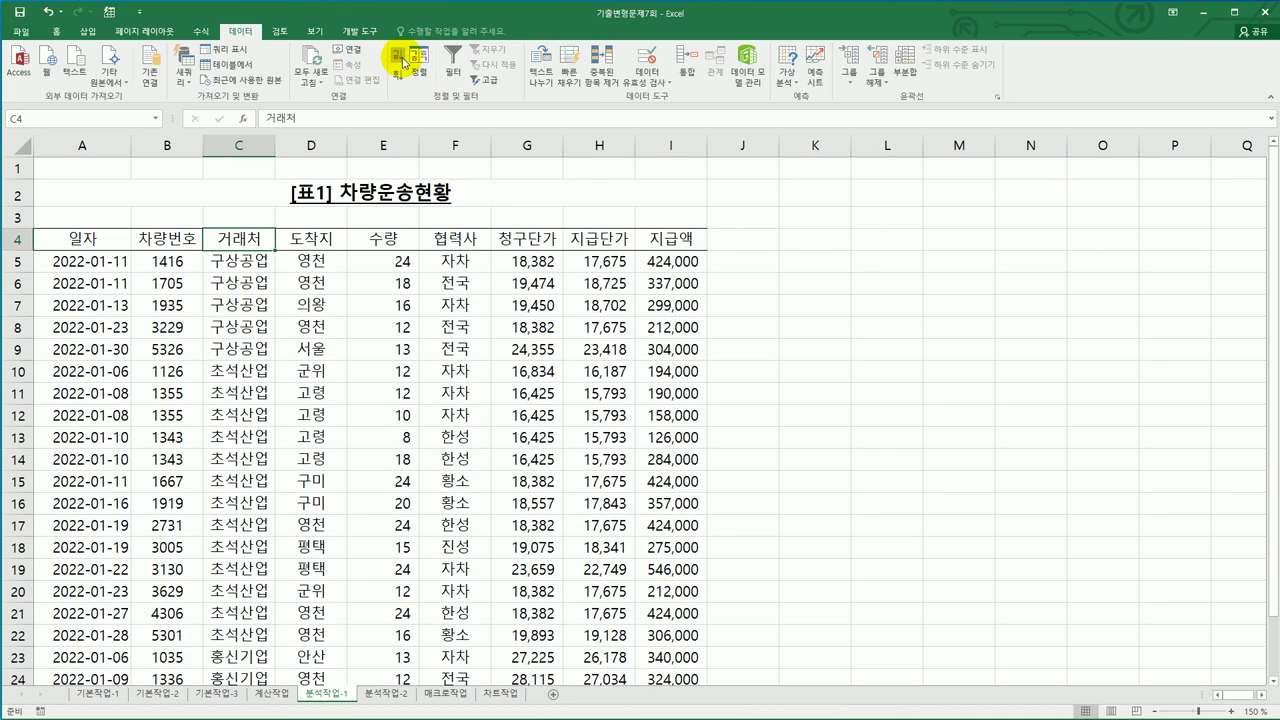
Add a subtotal to the 차량운송현황 table grouped by 거래처 that sums (합계) only 수량
{"action": "left_click", "coordinate": [904, 66]}
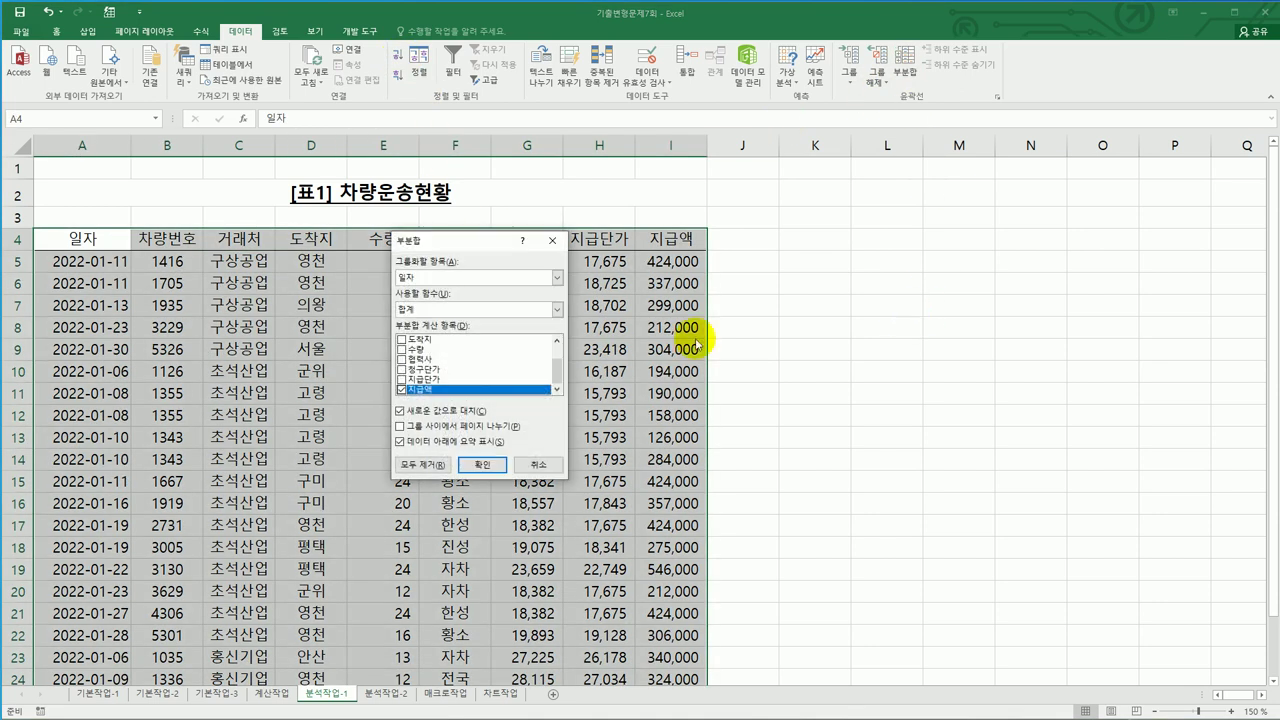
{"action": "left_click_drag", "start_coordinate": [472, 242], "coordinate": [858, 243]}
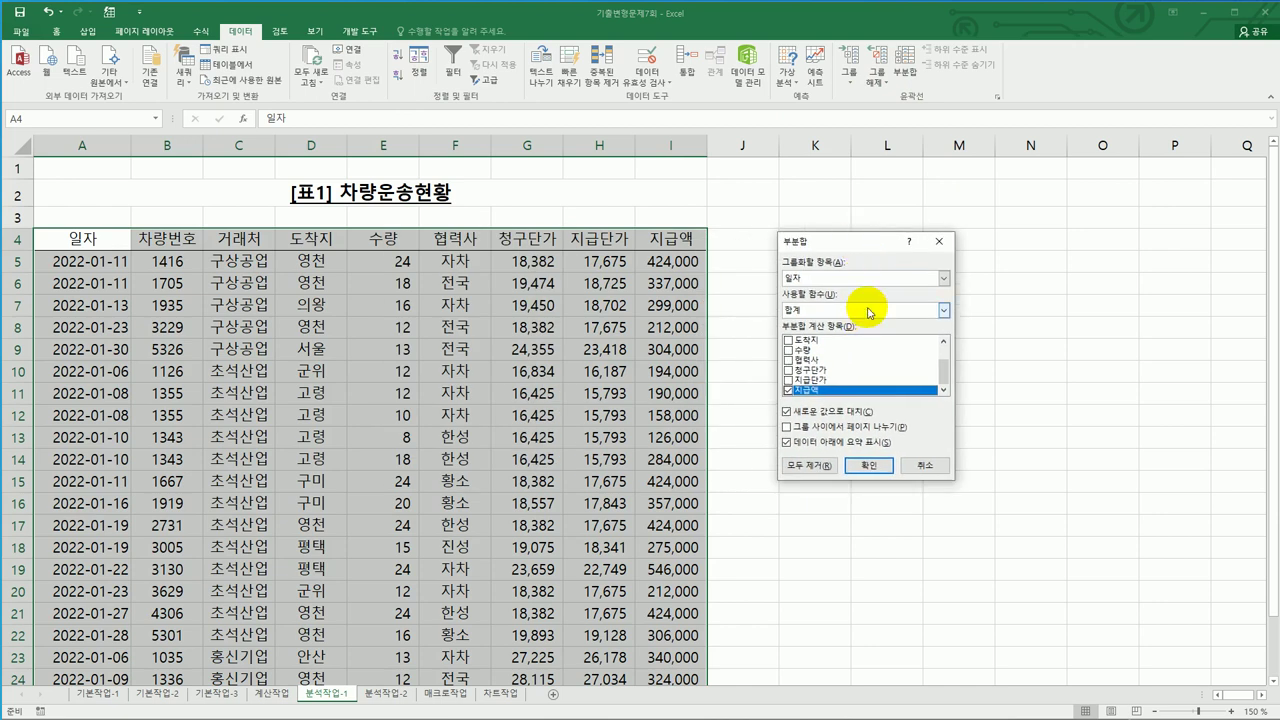
{"action": "left_click", "coordinate": [892, 278]}
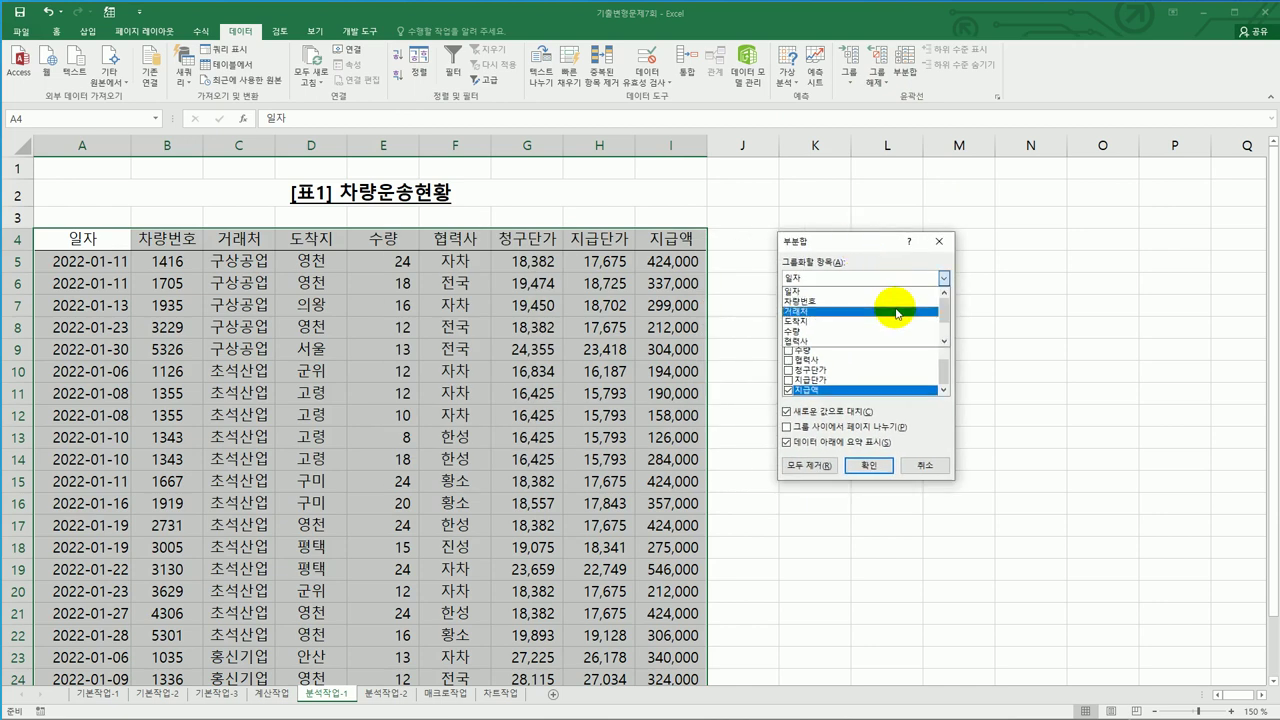
{"action": "left_click", "coordinate": [897, 312]}
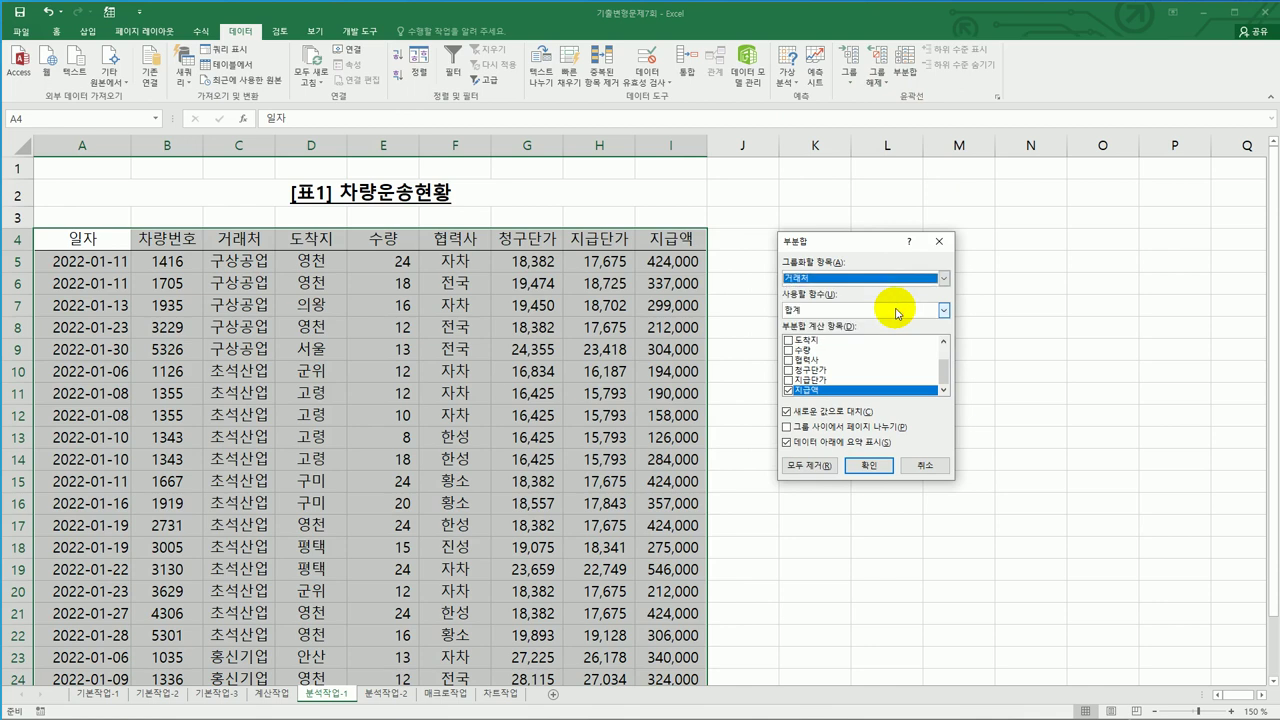
{"action": "left_click", "coordinate": [788, 392]}
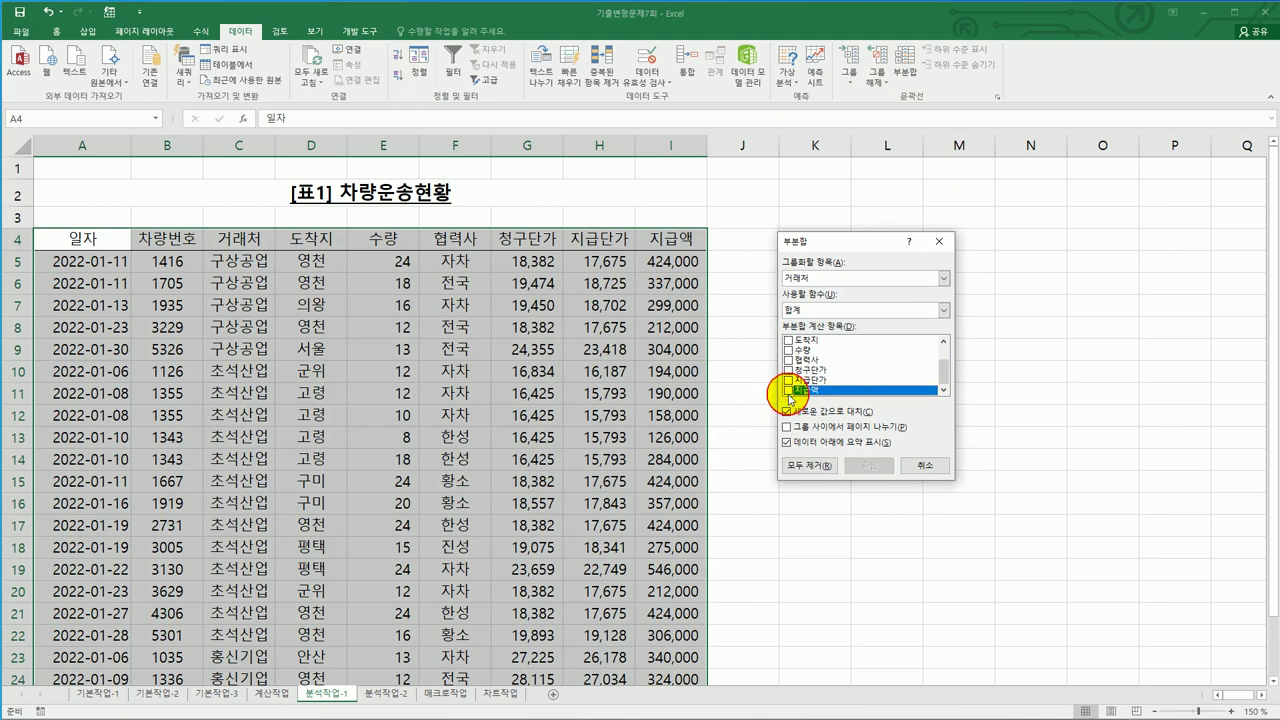
{"action": "left_click", "coordinate": [788, 351]}
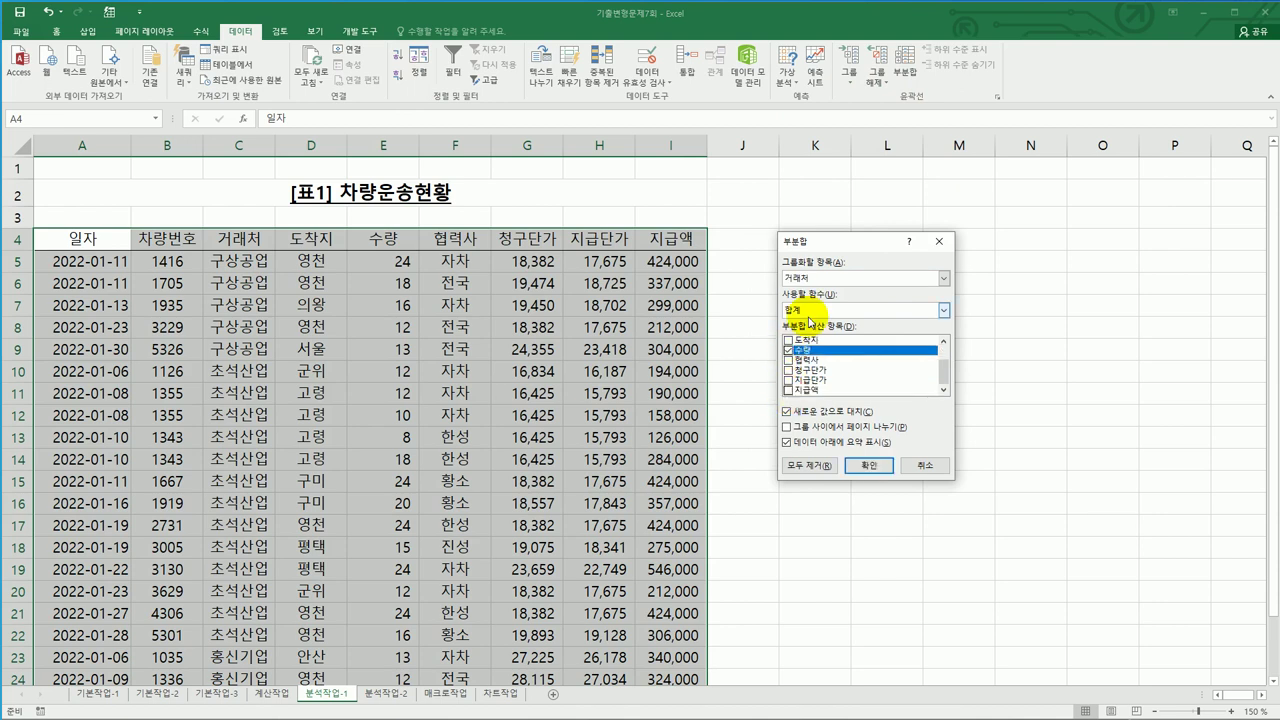
{"action": "left_click", "coordinate": [866, 466]}
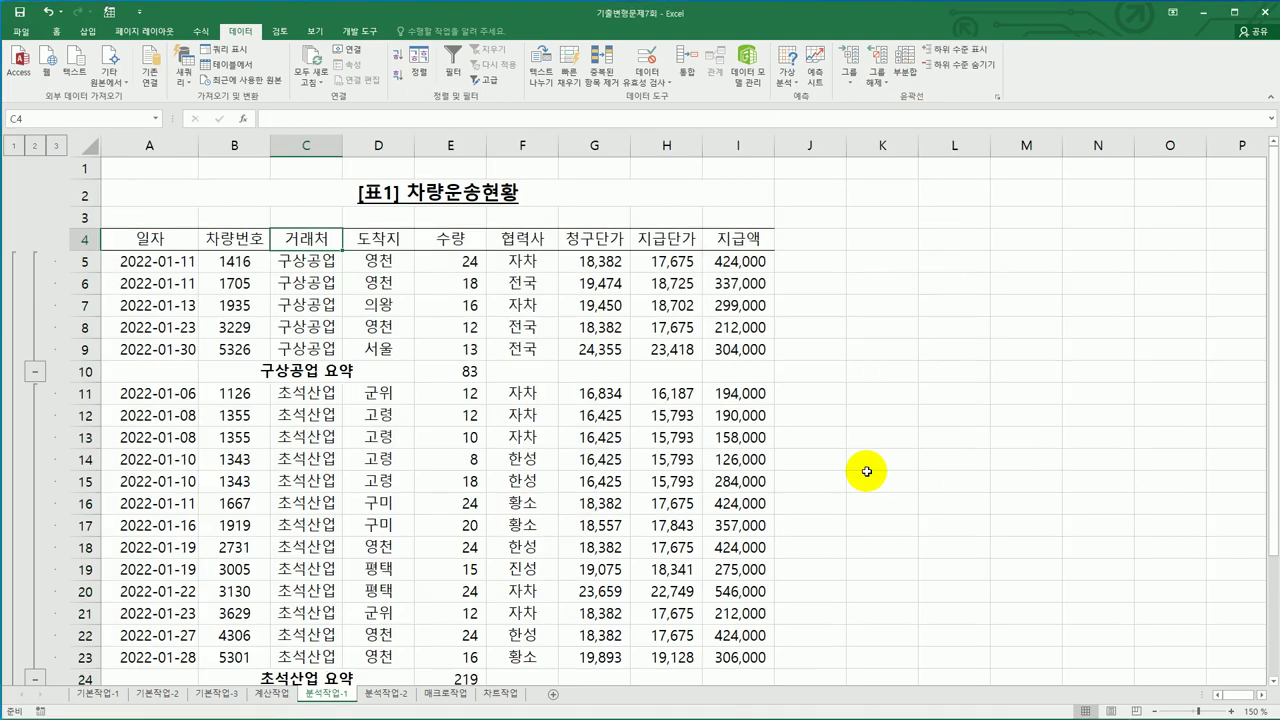
Add a second subtotal averaging (평균) only 지급액 per 거래처 without replacing the existing subtotals, and auto-fit the width of column C
{"action": "left_click", "coordinate": [905, 70]}
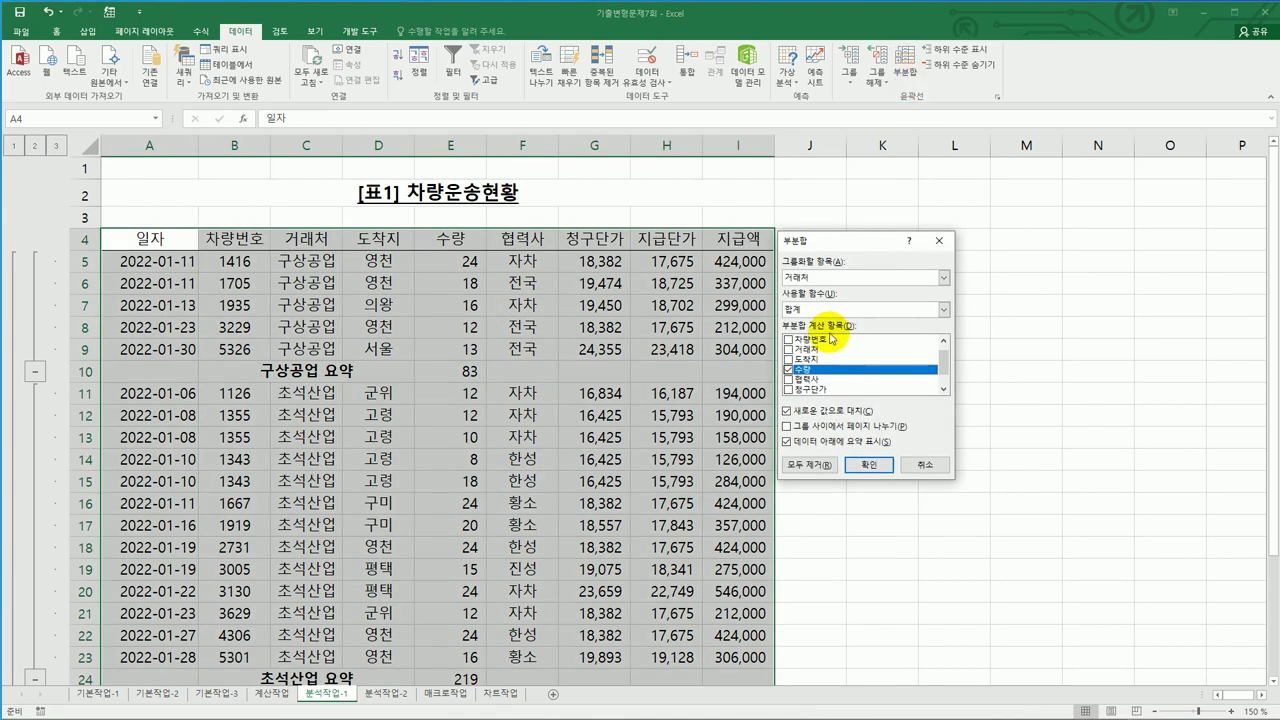
{"action": "left_click", "coordinate": [788, 370]}
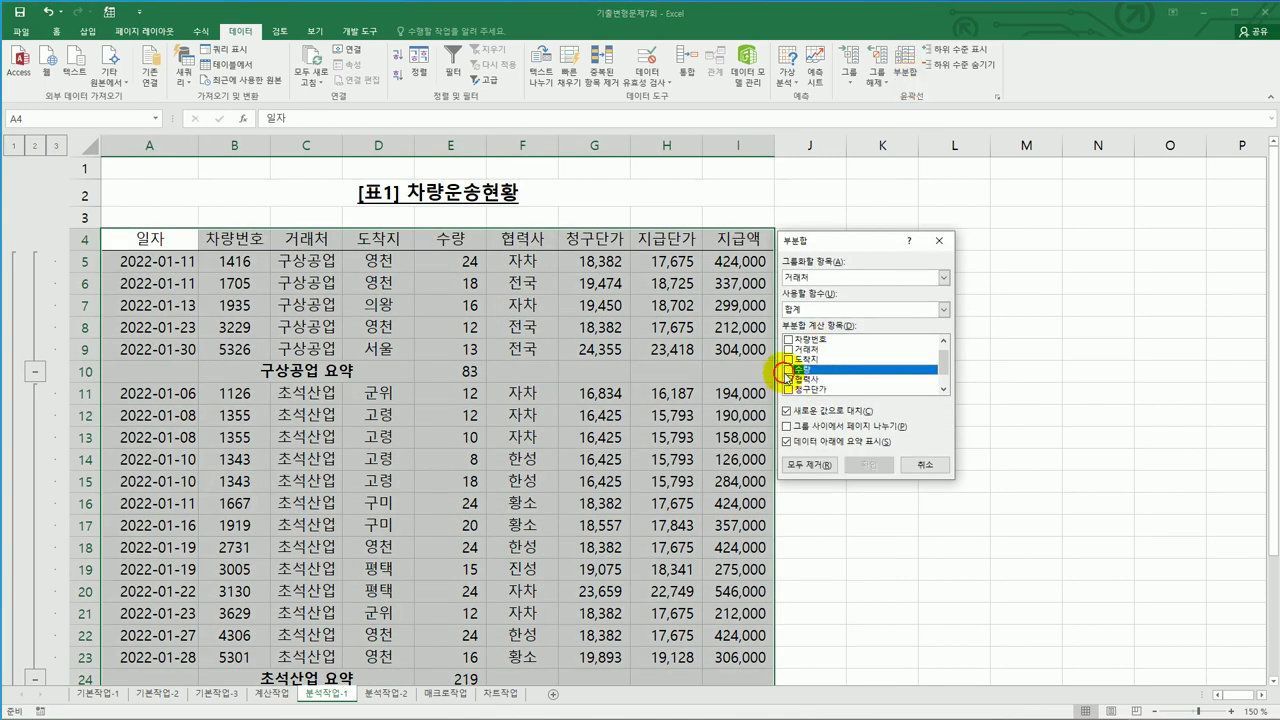
{"action": "left_click", "coordinate": [943, 391]}
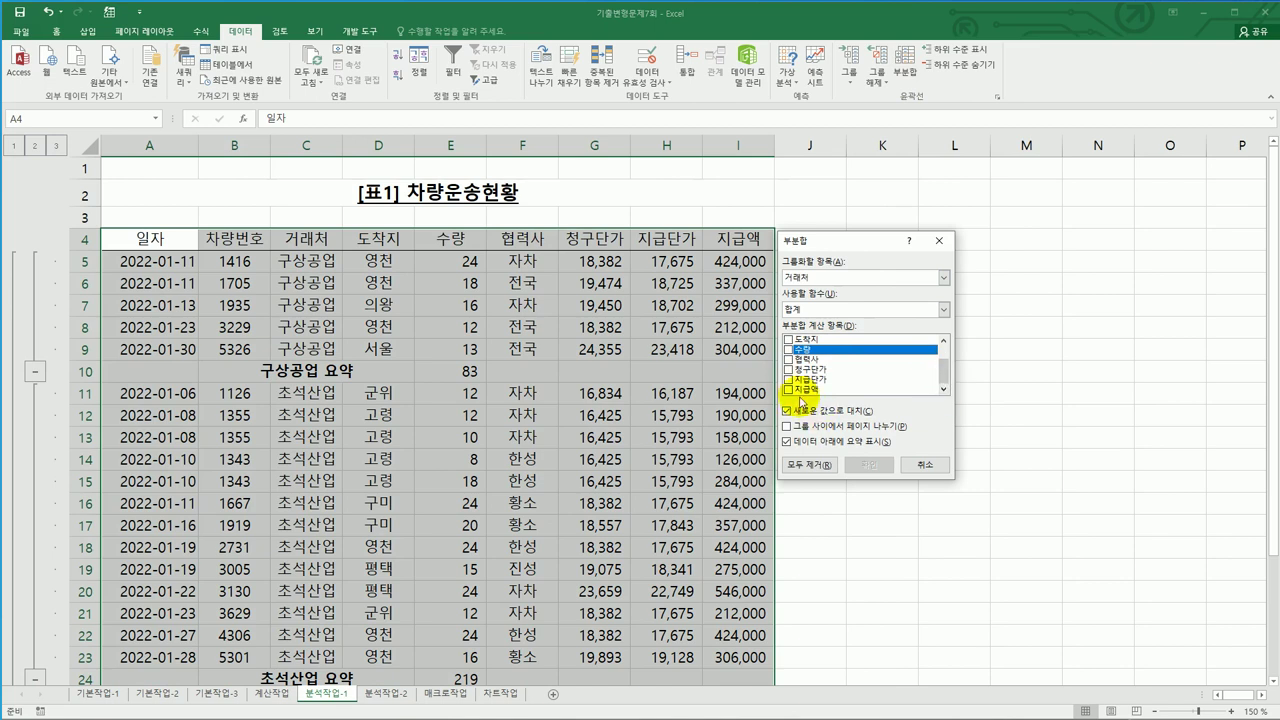
{"action": "left_click", "coordinate": [792, 390]}
{"action": "left_click", "coordinate": [788, 390]}
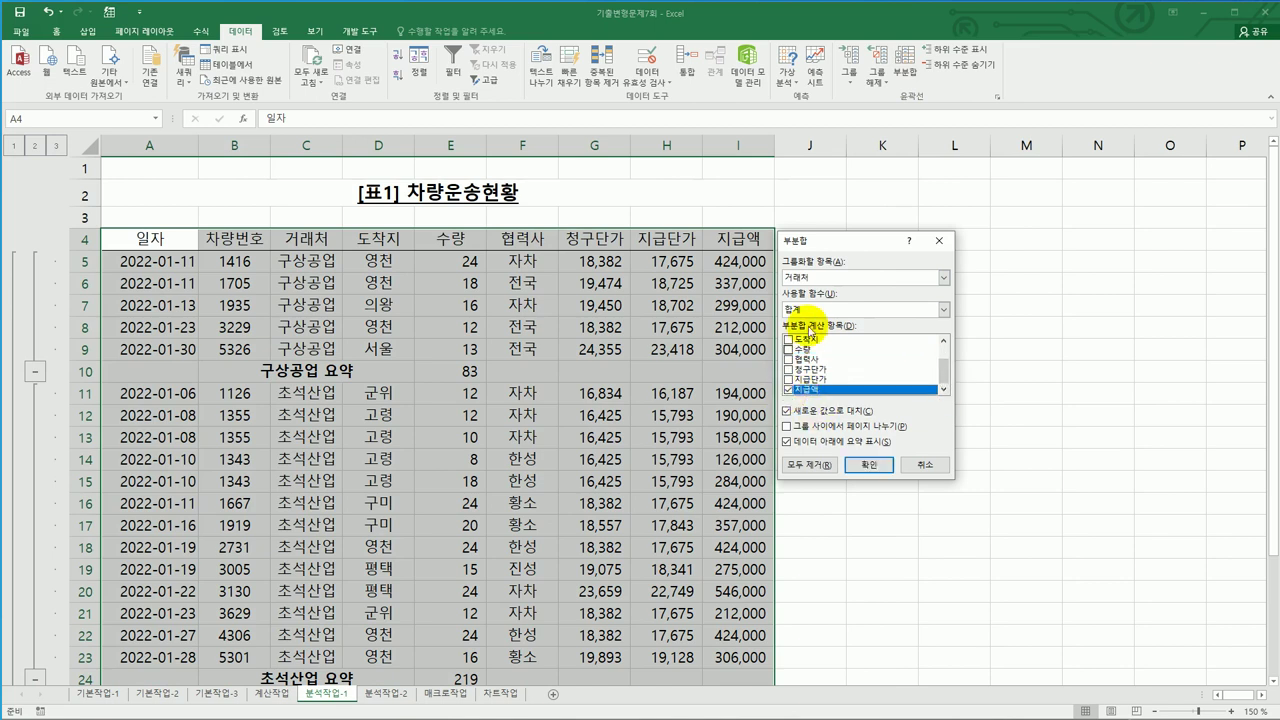
{"action": "left_click", "coordinate": [805, 310]}
{"action": "left_click", "coordinate": [813, 343]}
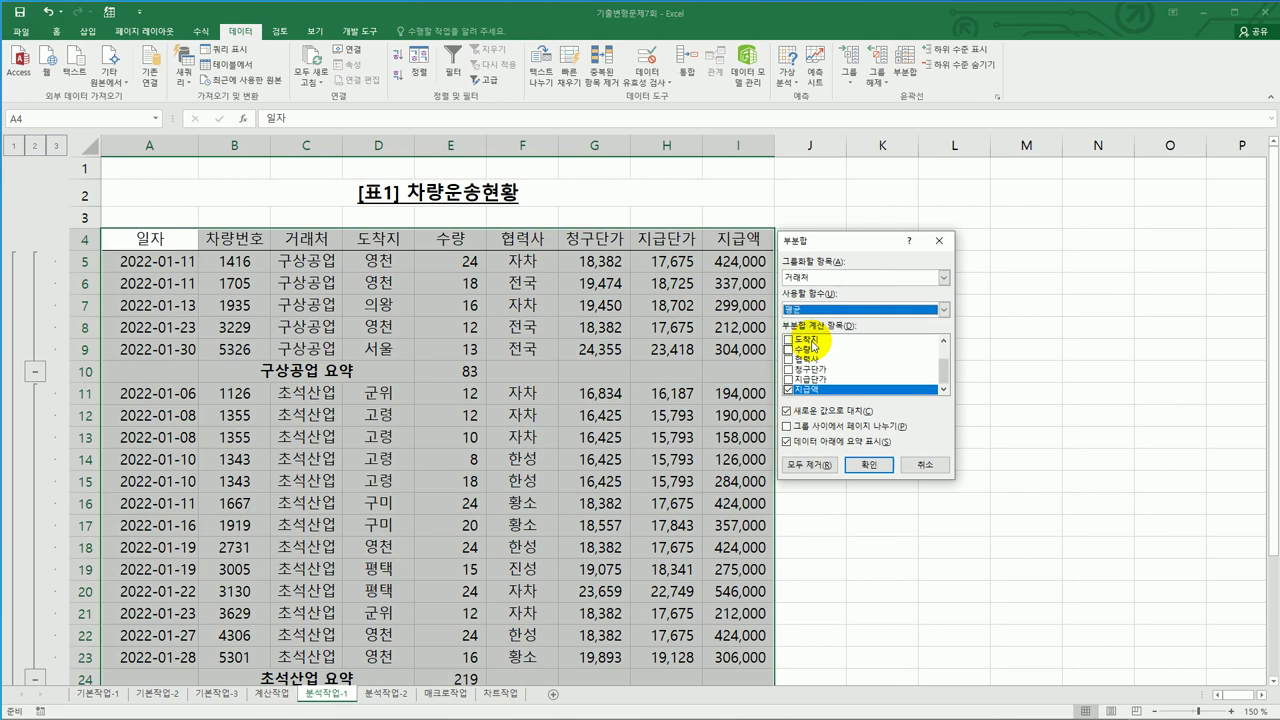
{"action": "left_click", "coordinate": [805, 410]}
{"action": "left_click_drag", "start_coordinate": [841, 243], "coordinate": [899, 245]}
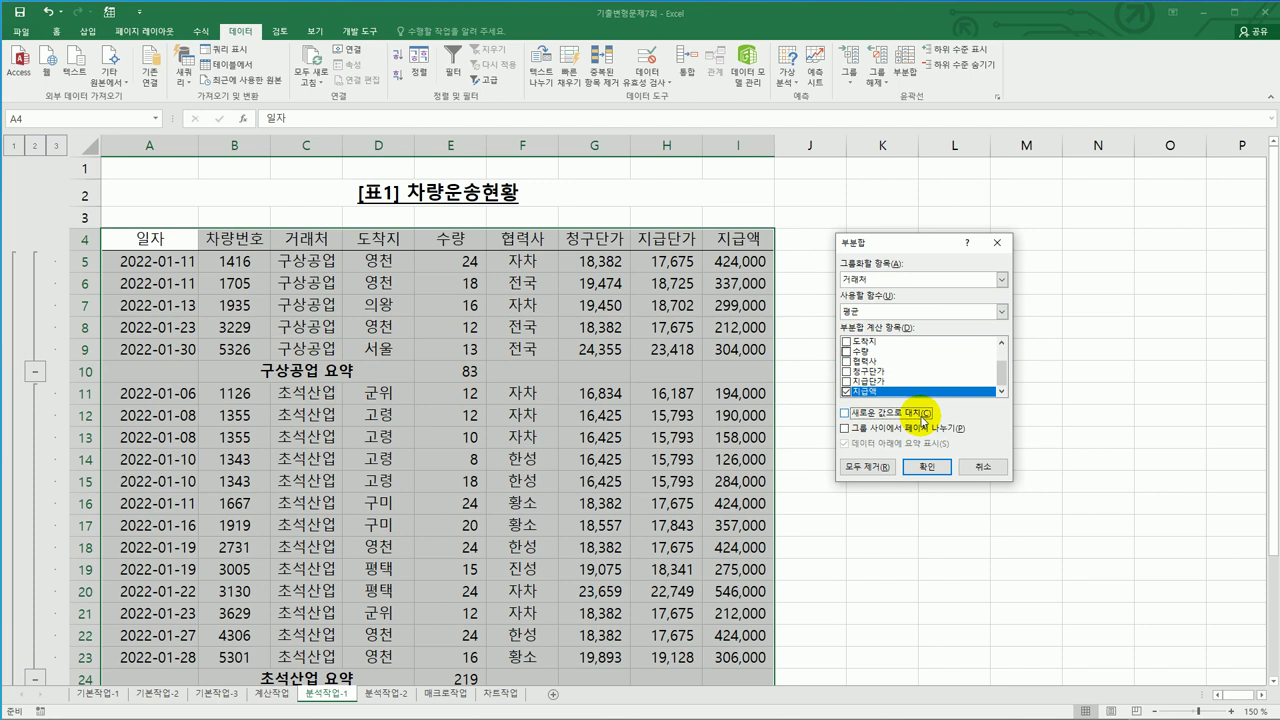
{"action": "left_click", "coordinate": [921, 466]}
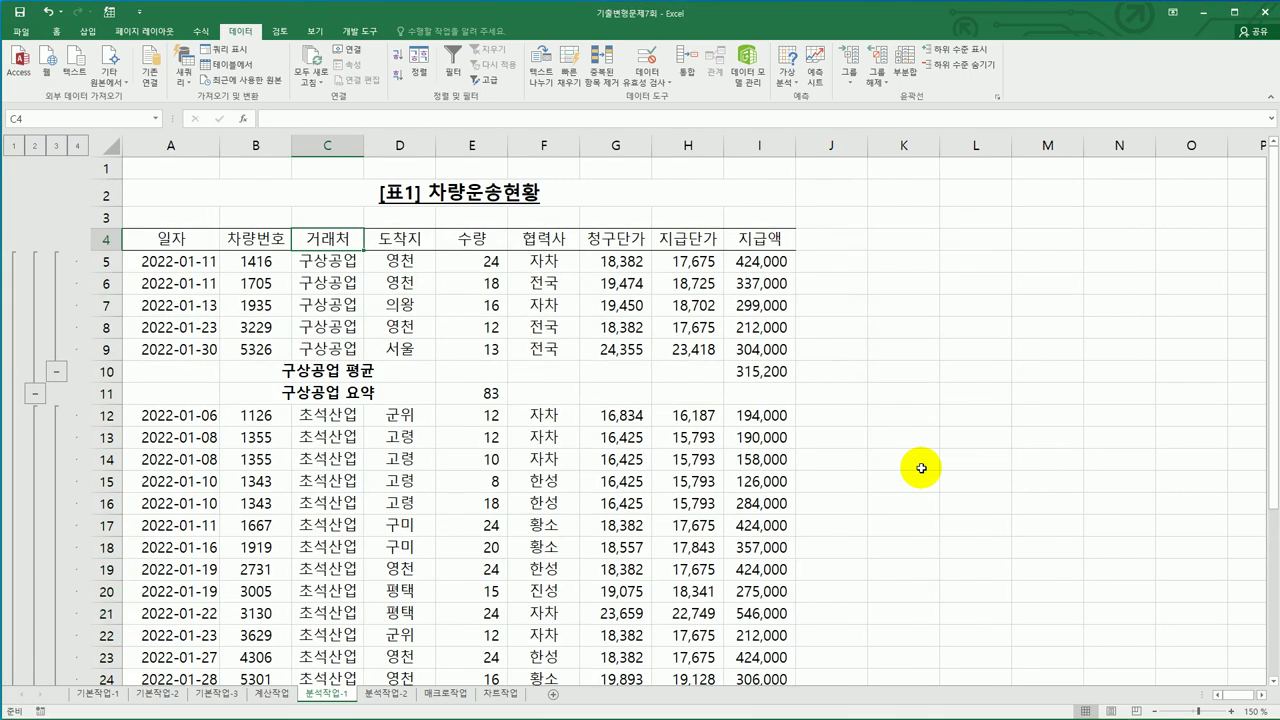
{"action": "double_click", "coordinate": [363, 146]}
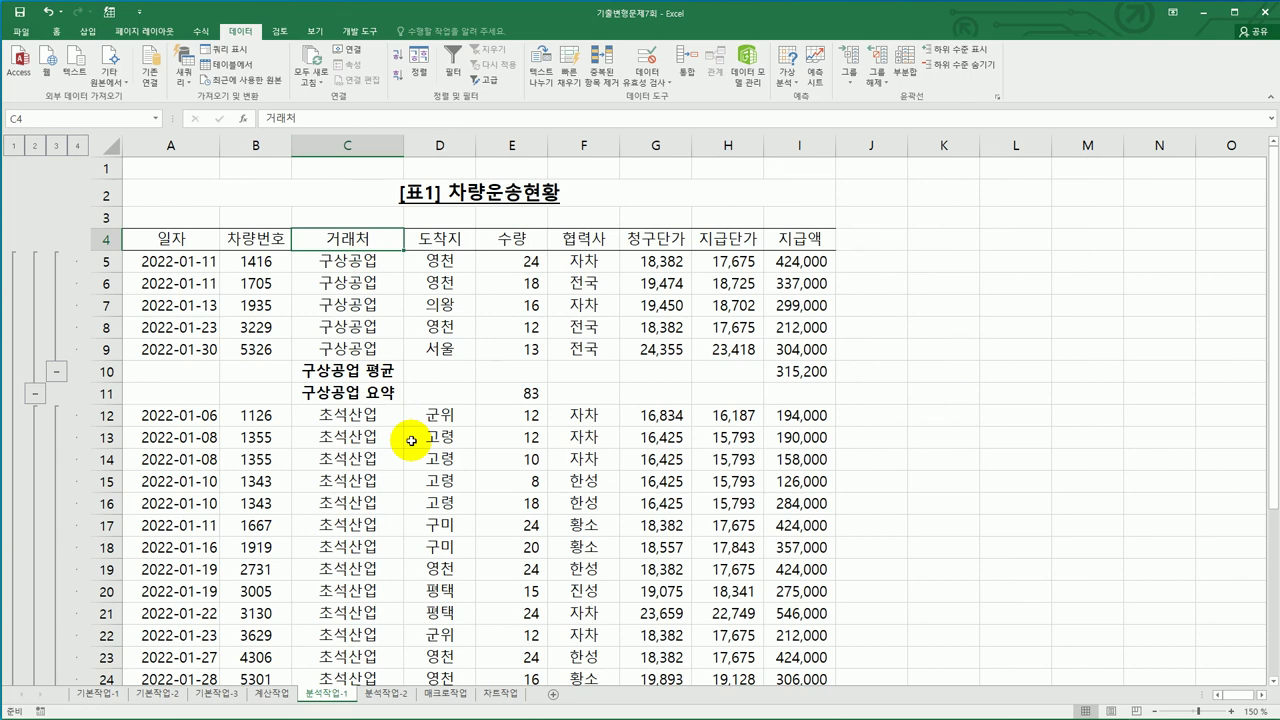
On the 분석작업-2 sheet, define the name 연평균성장률 for cell D13
{"action": "left_click", "coordinate": [385, 693]}
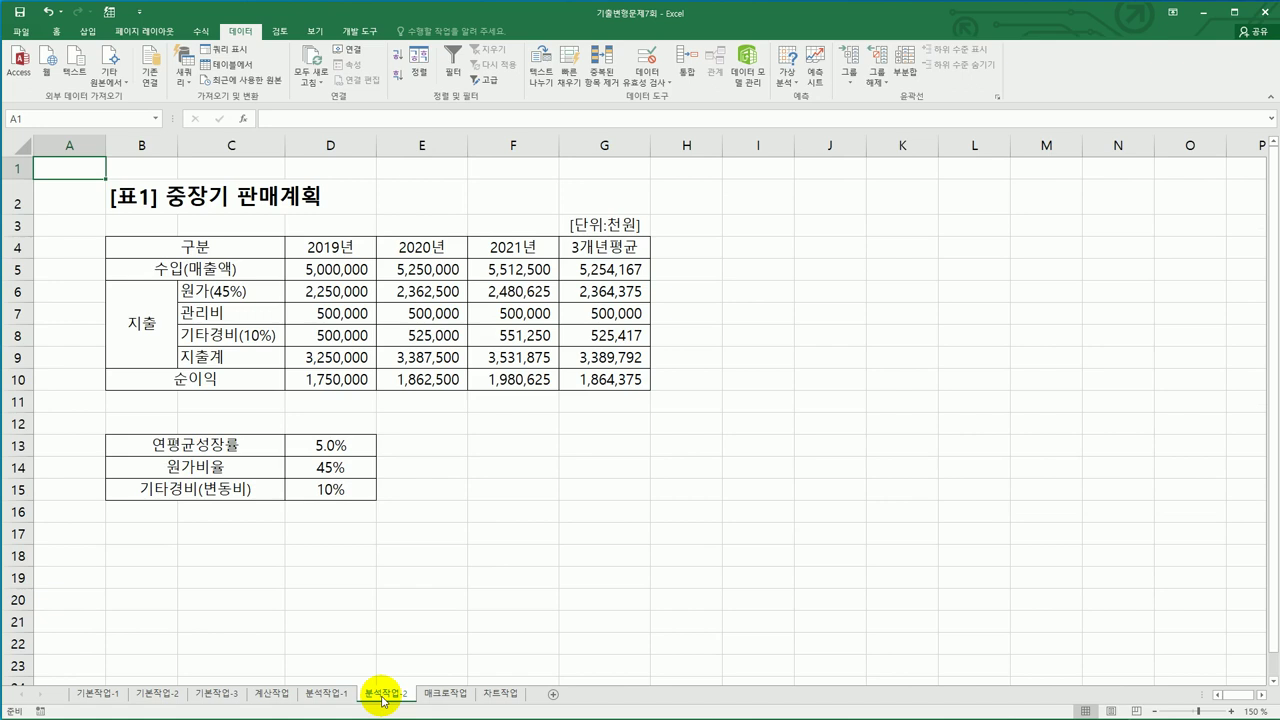
{"action": "left_click", "coordinate": [338, 450]}
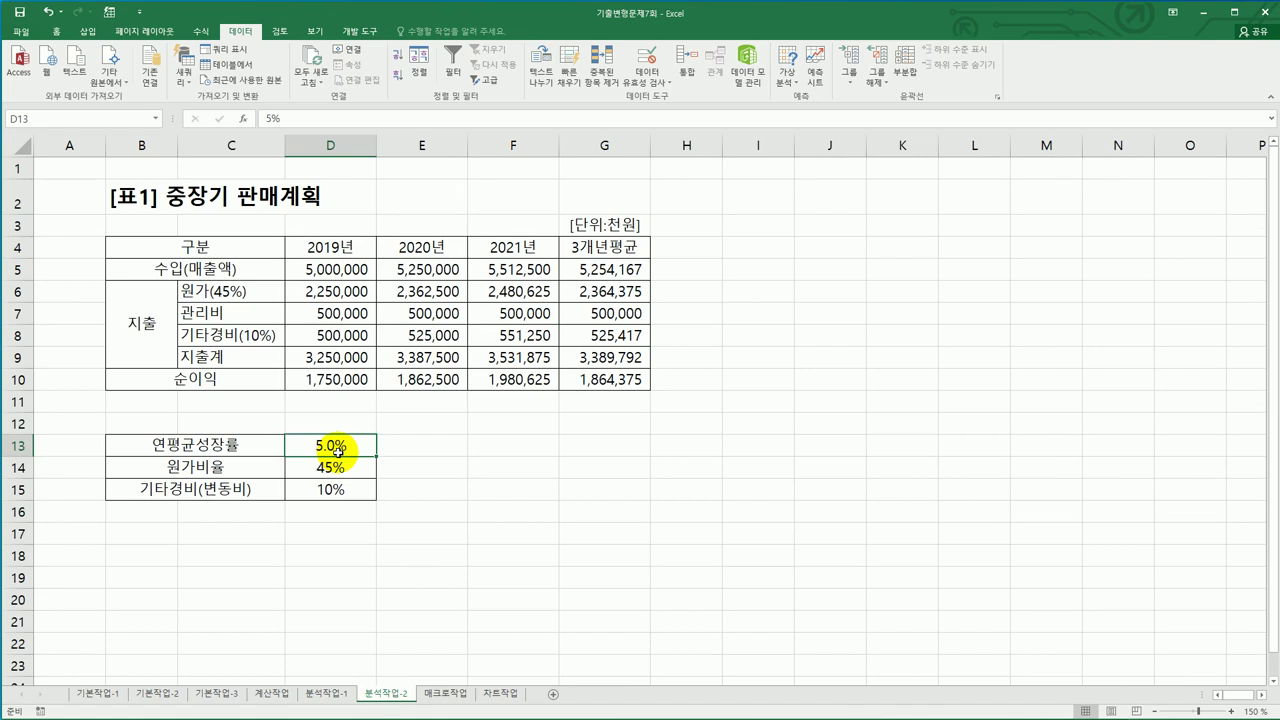
{"action": "left_click", "coordinate": [330, 467]}
{"action": "left_click", "coordinate": [323, 488]}
{"action": "left_click", "coordinate": [318, 466]}
{"action": "left_click", "coordinate": [311, 449]}
{"action": "left_click", "coordinate": [44, 120]}
{"action": "type", "text": "ㅇ"}
{"action": "type", "text": "연평균성"}
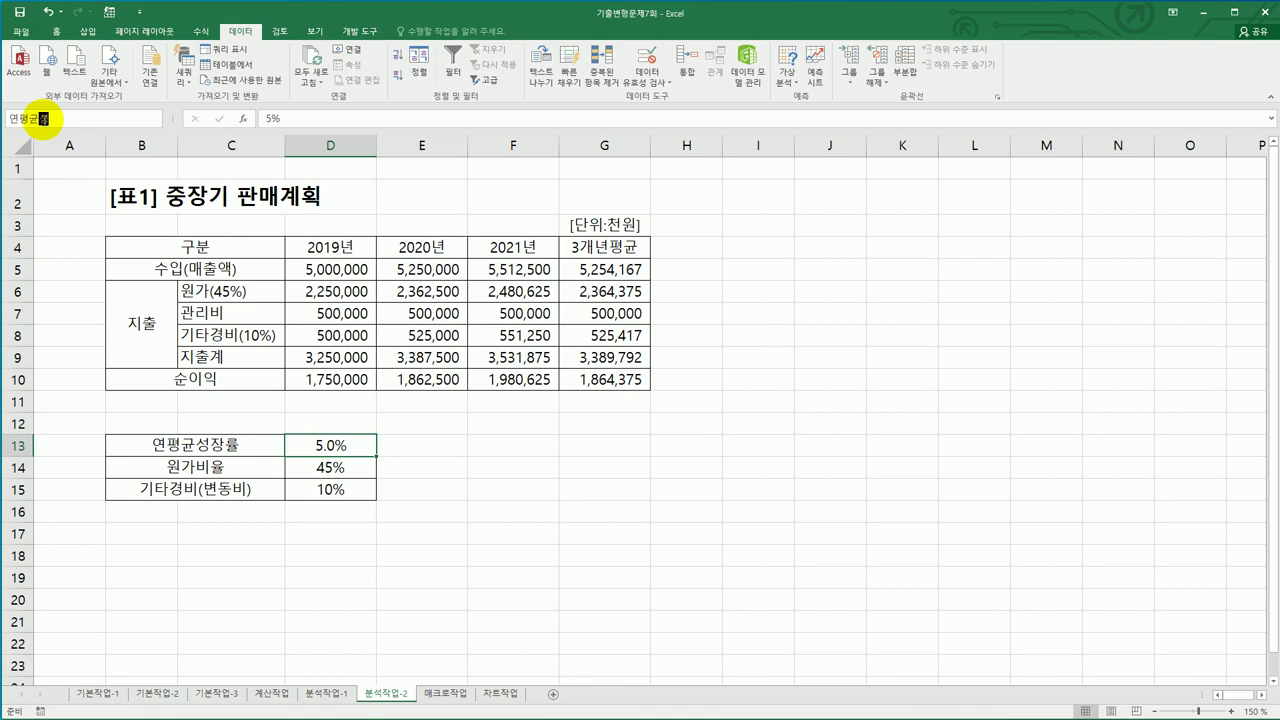
{"action": "type", "text": "장률"}
{"action": "key", "text": "Return"}
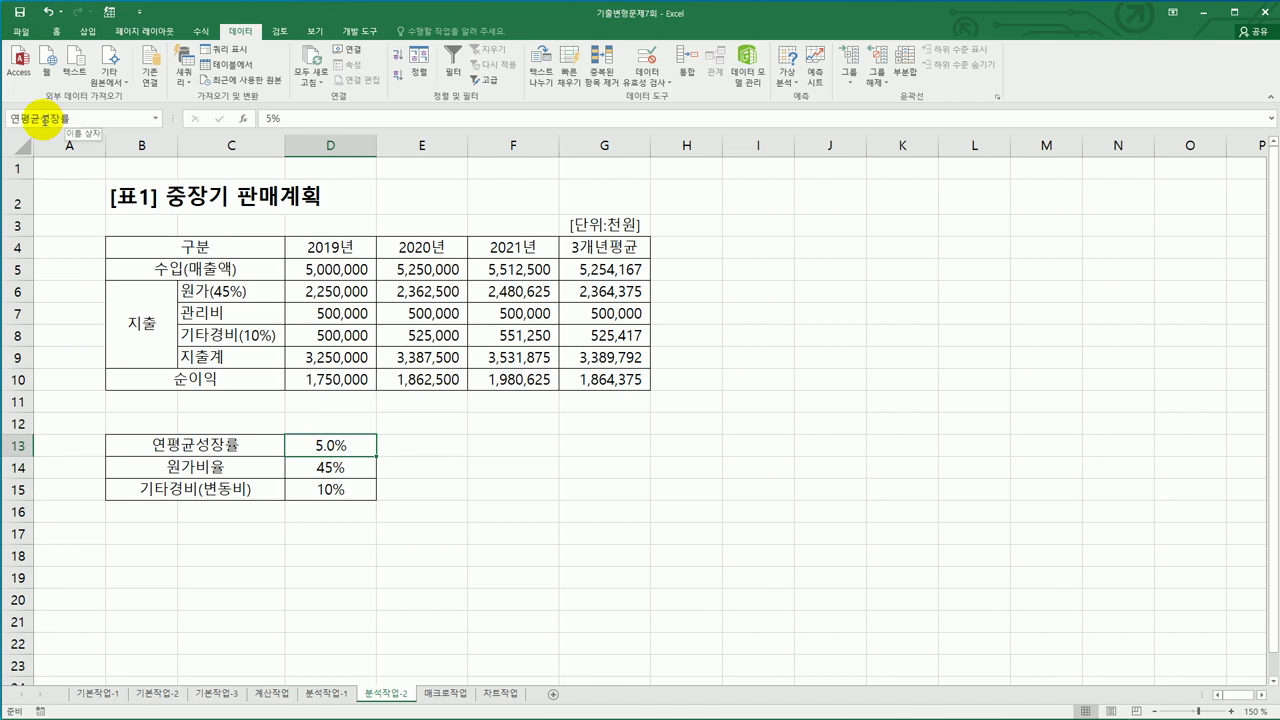
Define the name 원가비율 for cell D14 and the name 기타경비 for cell D15
{"action": "left_click", "coordinate": [325, 467]}
{"action": "left_click", "coordinate": [85, 119]}
{"action": "type", "text": "원가비율"}
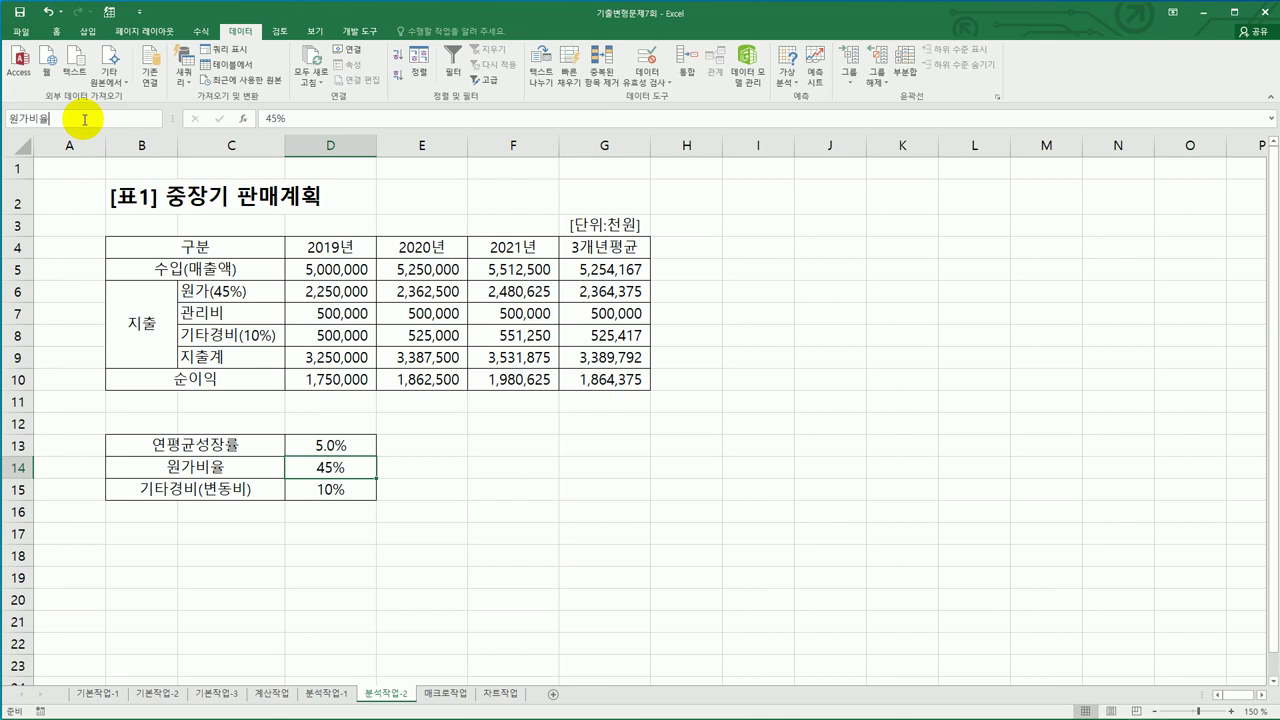
{"action": "key", "text": "Return"}
{"action": "left_click", "coordinate": [352, 500]}
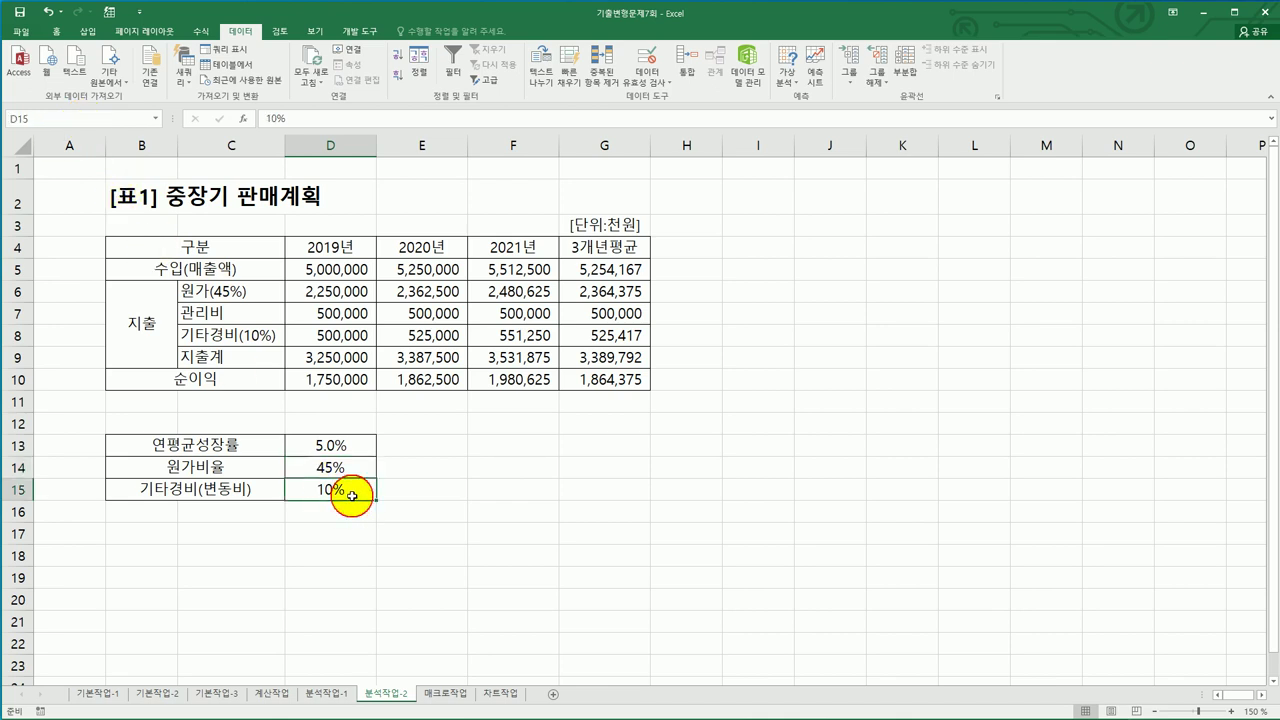
{"action": "left_click", "coordinate": [63, 113]}
{"action": "type", "text": "기"}
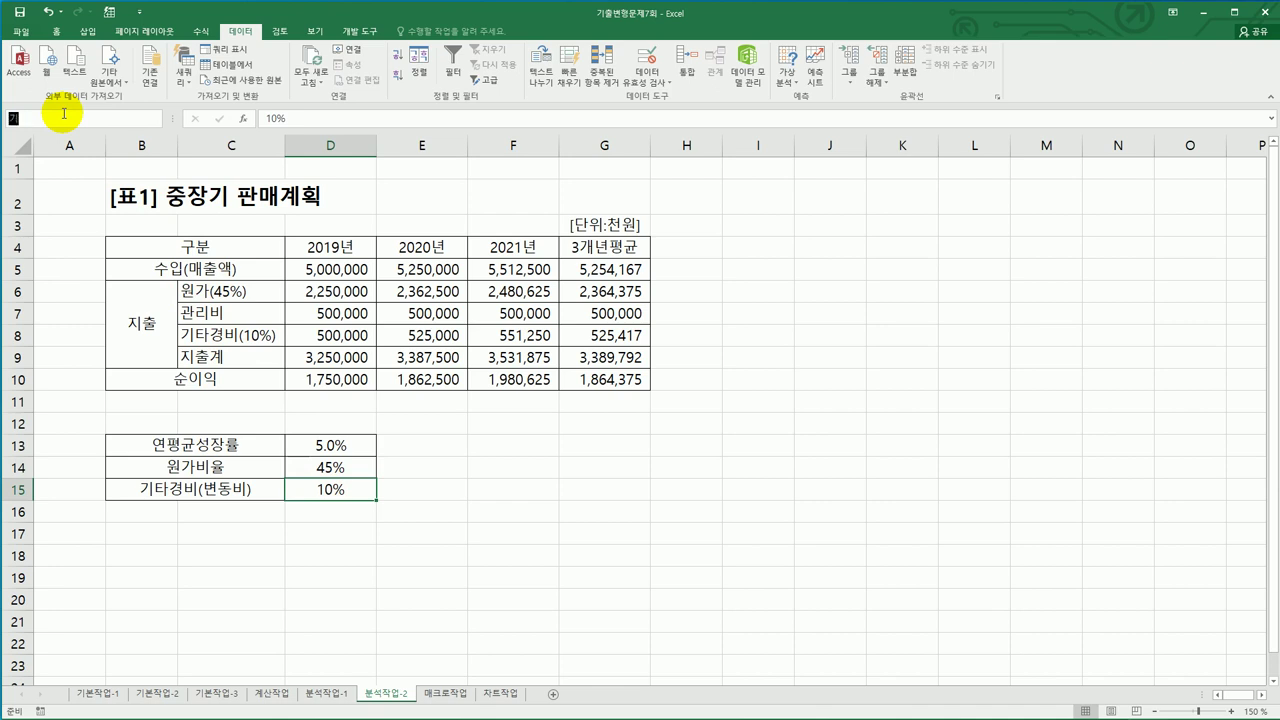
{"action": "type", "text": "타경비"}
Define the name 순이익평균 for cell G10, the three-year average of 순이익
{"action": "left_click", "coordinate": [578, 374]}
{"action": "left_click", "coordinate": [70, 119]}
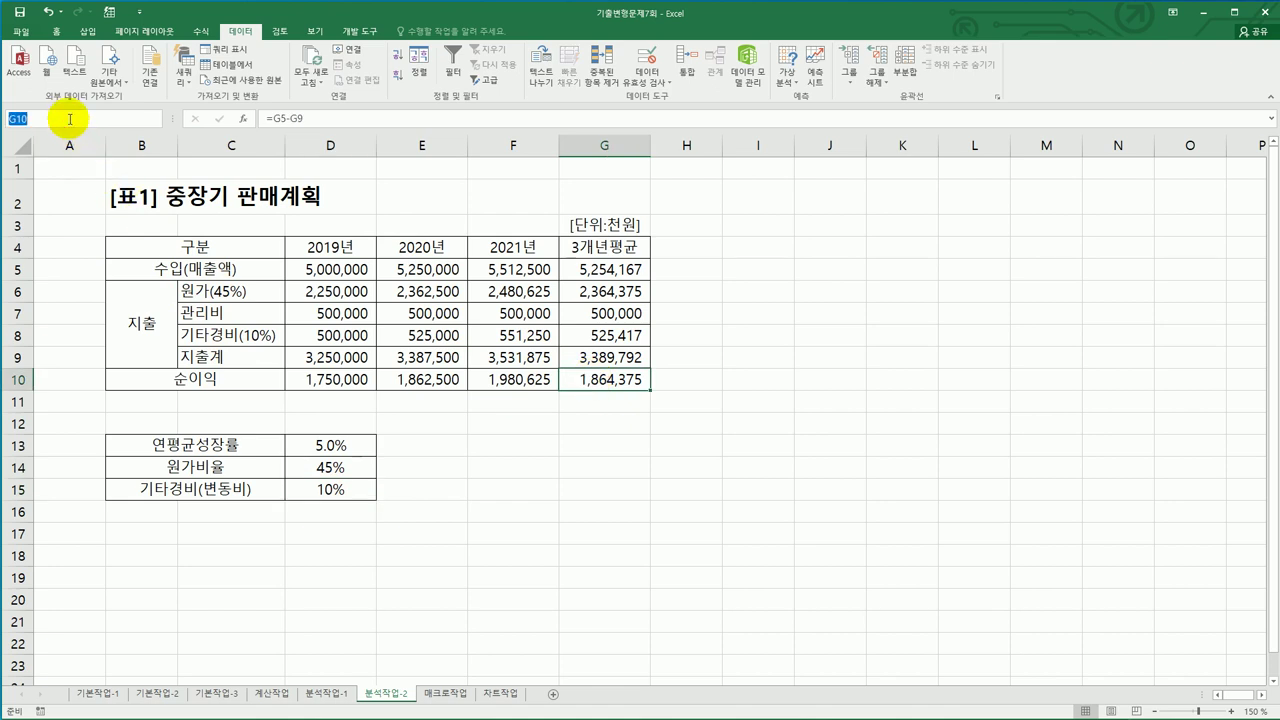
{"action": "type", "text": "순이익평균"}
{"action": "key", "text": "Return"}
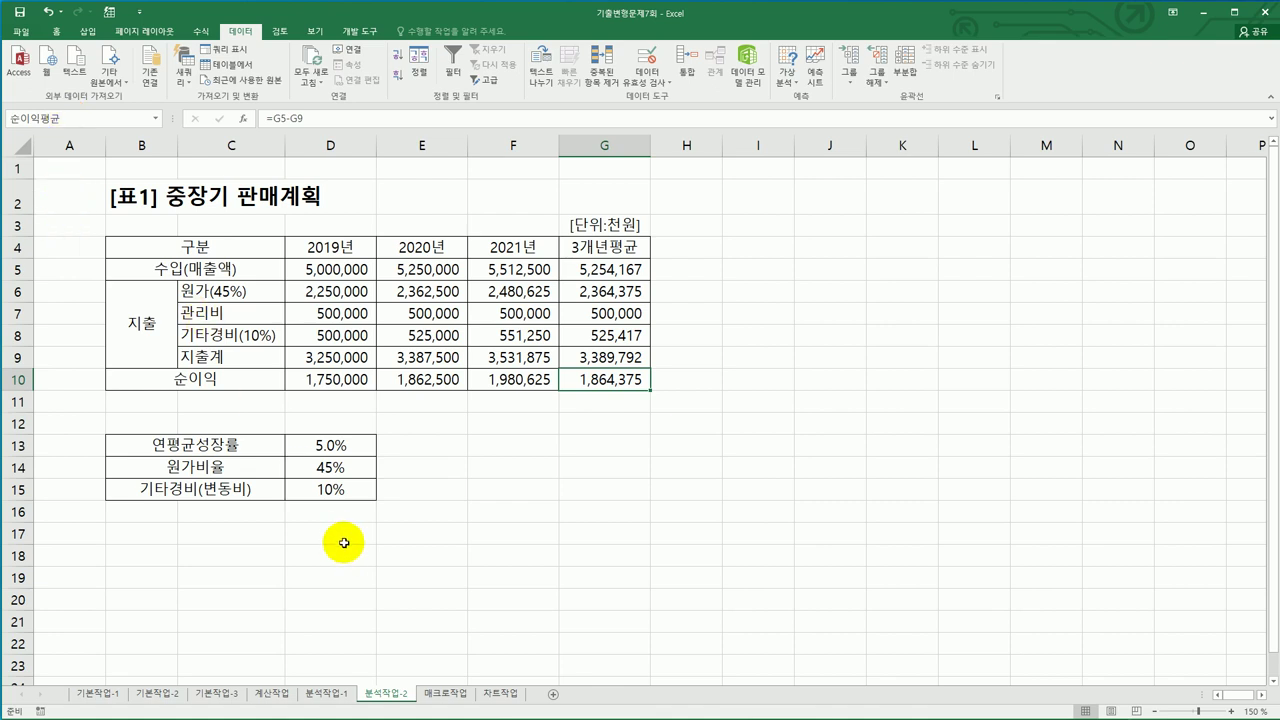
Add a scenario named 이익증가 with changing cells D13:D15 and an empty description
{"action": "left_click_drag", "start_coordinate": [329, 449], "coordinate": [328, 489]}
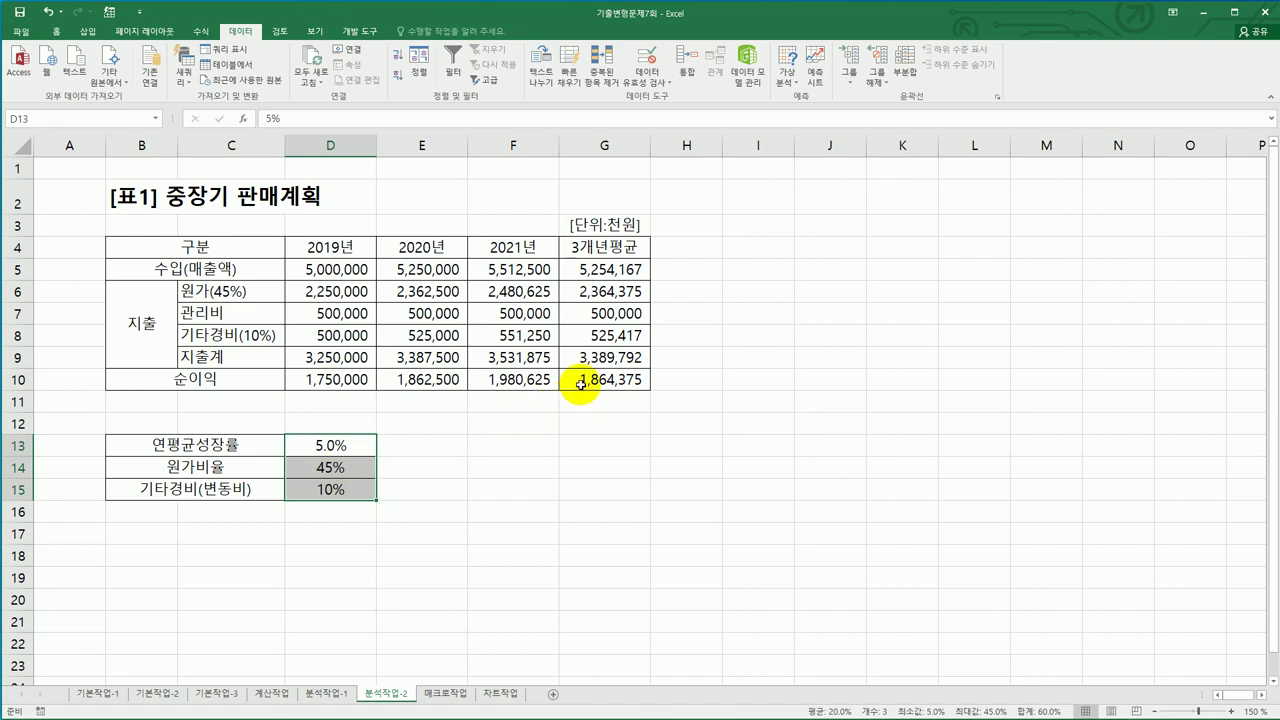
{"action": "mouse_move", "coordinate": [403, 501]}
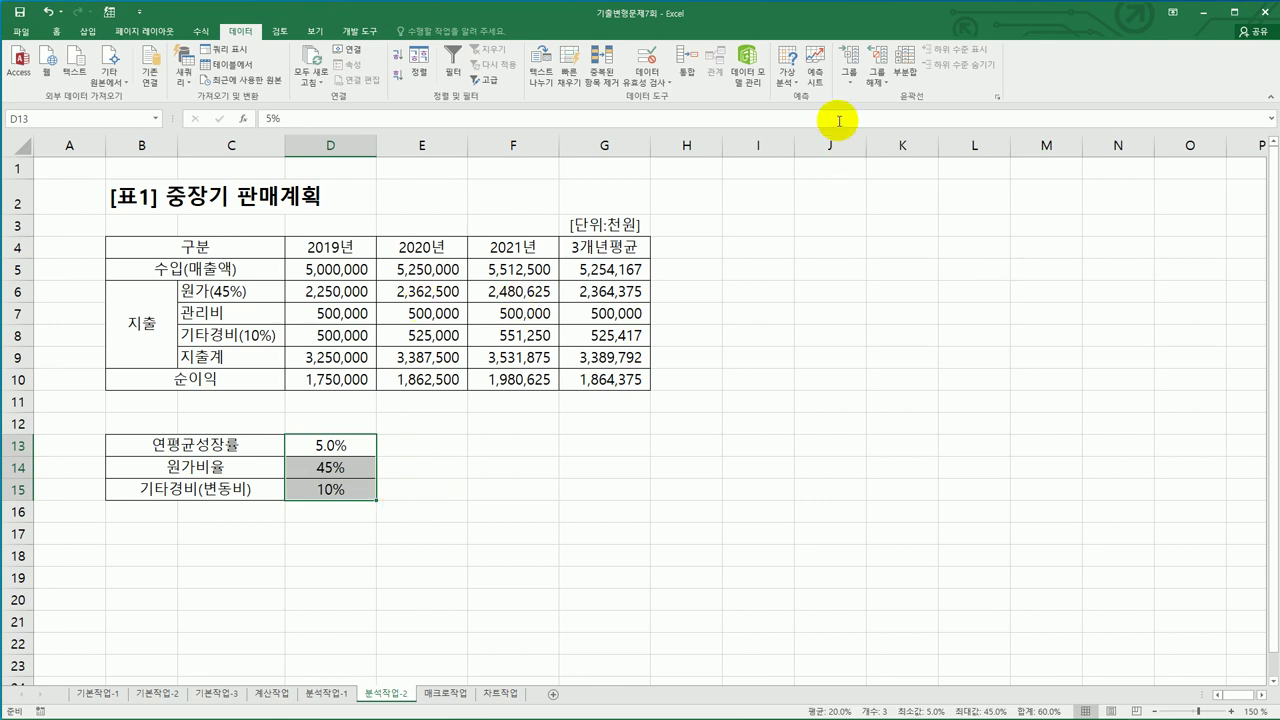
{"action": "left_click", "coordinate": [787, 72]}
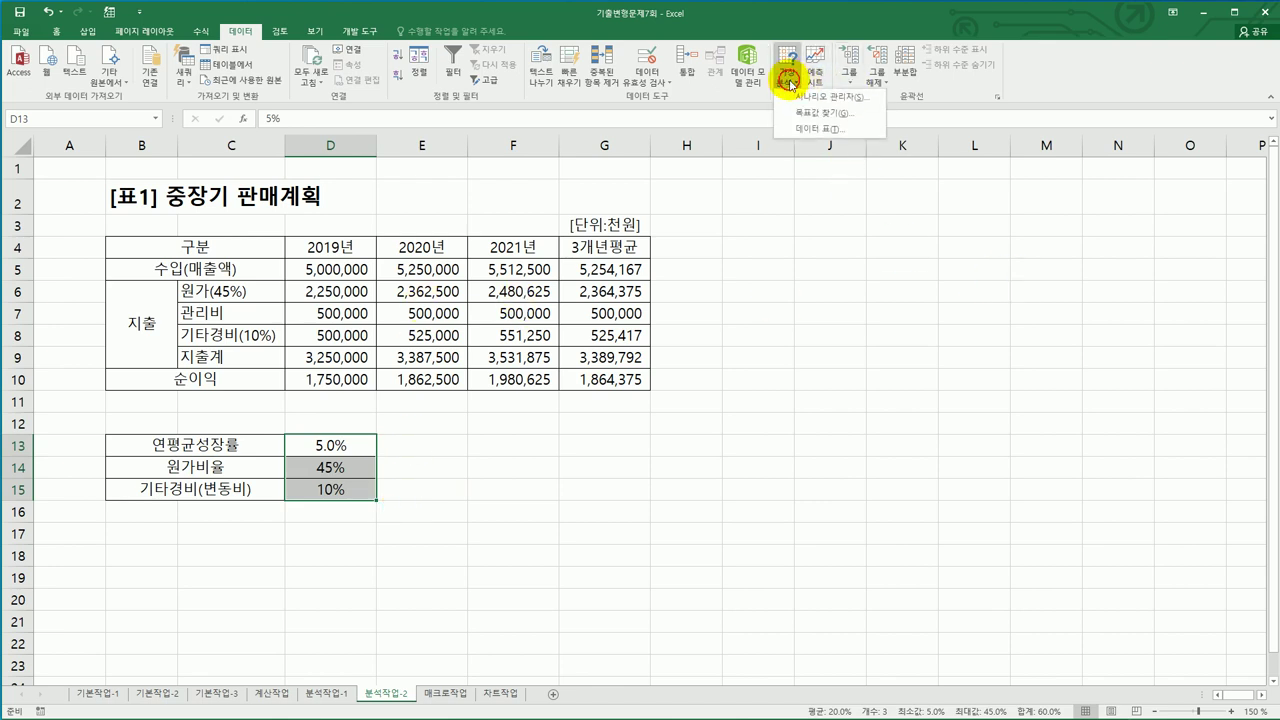
{"action": "left_click", "coordinate": [799, 99]}
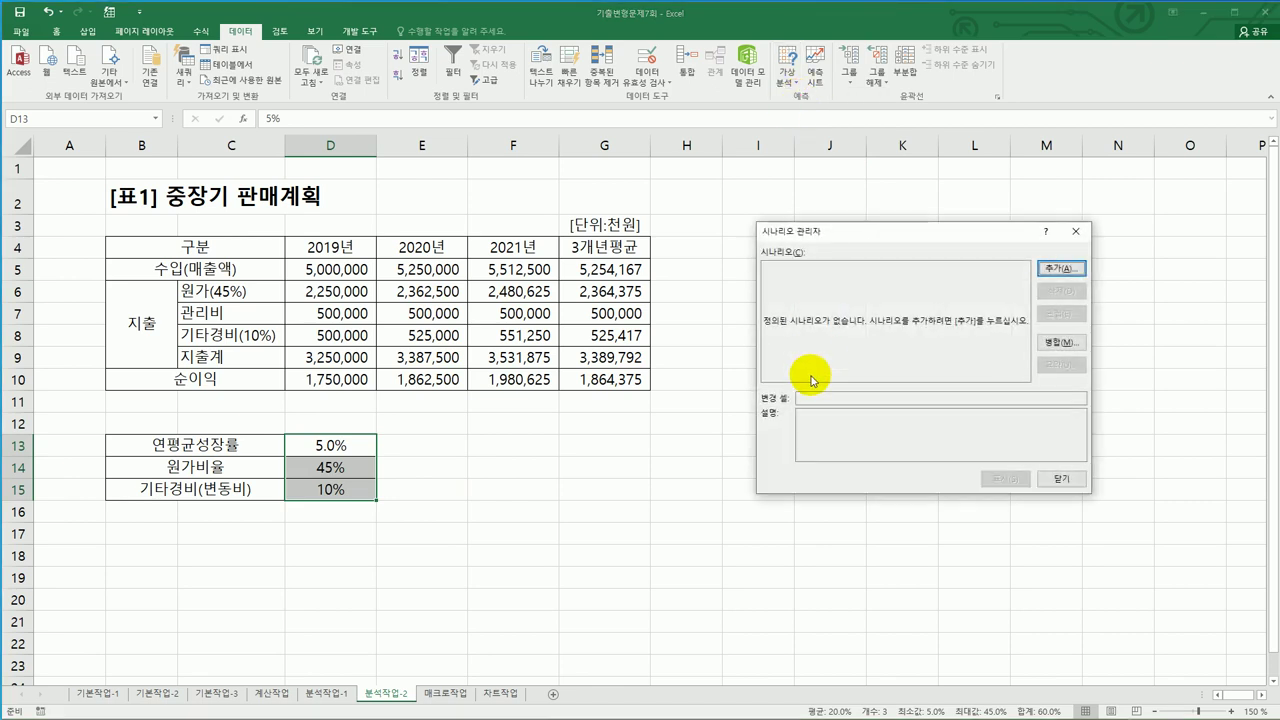
{"action": "left_click", "coordinate": [1058, 269]}
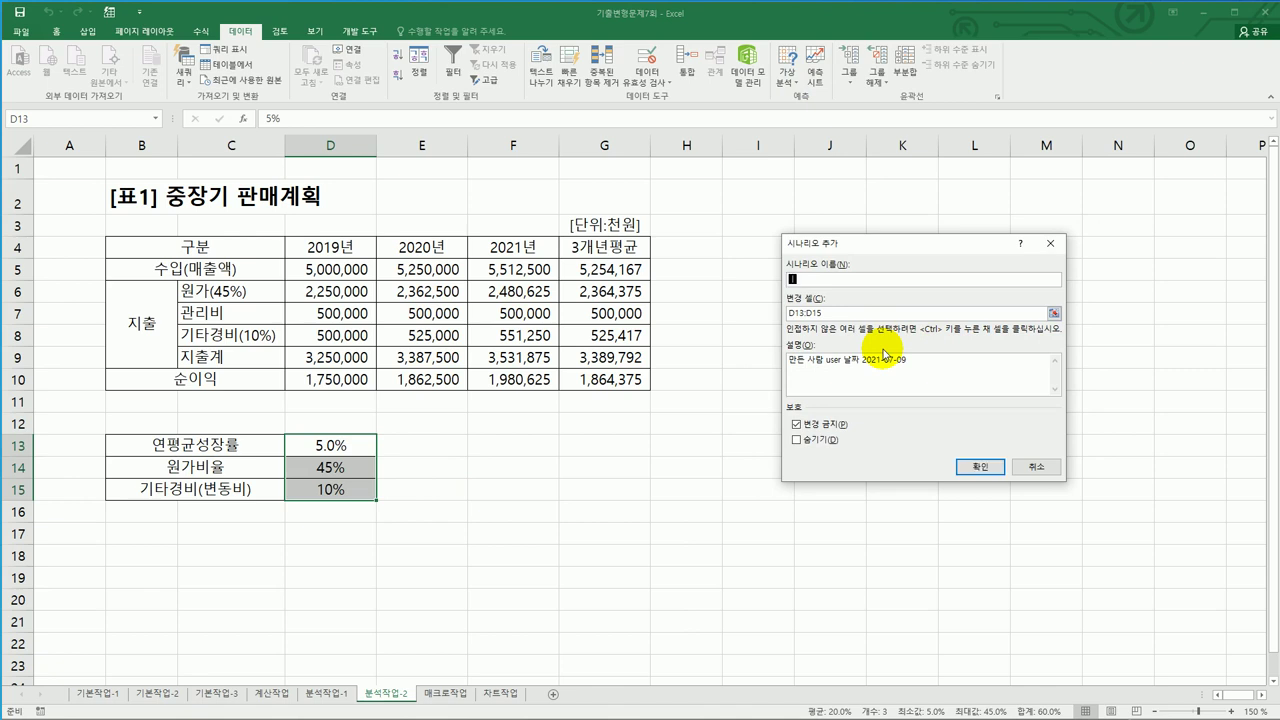
{"action": "type", "text": "이익증가"}
{"action": "left_click_drag", "start_coordinate": [908, 359], "coordinate": [785, 362]}
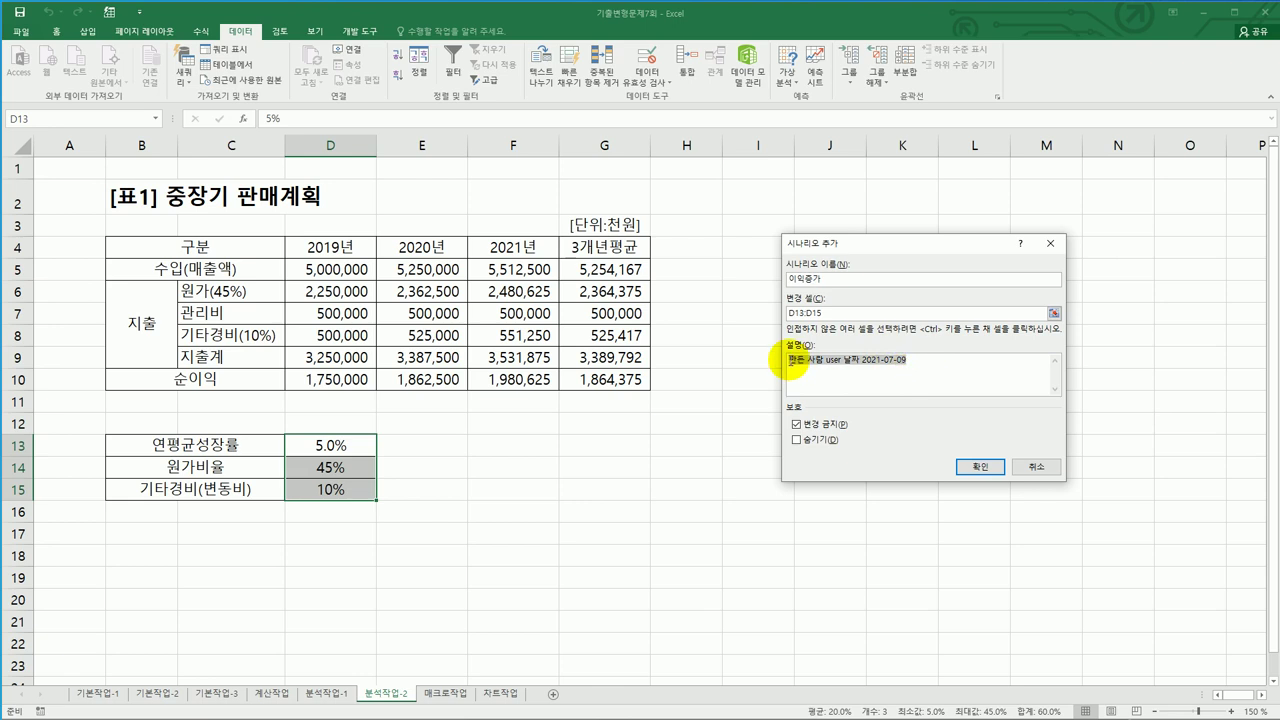
{"action": "key", "text": "Delete"}
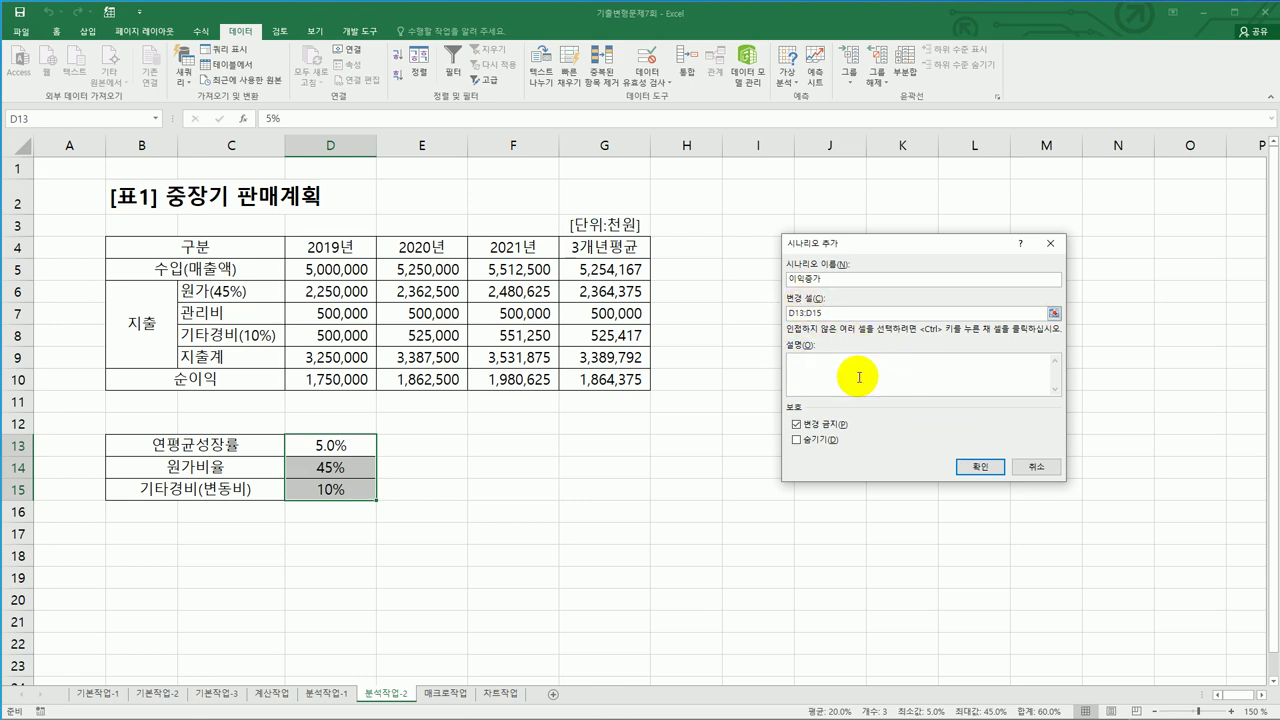
{"action": "left_click", "coordinate": [976, 466]}
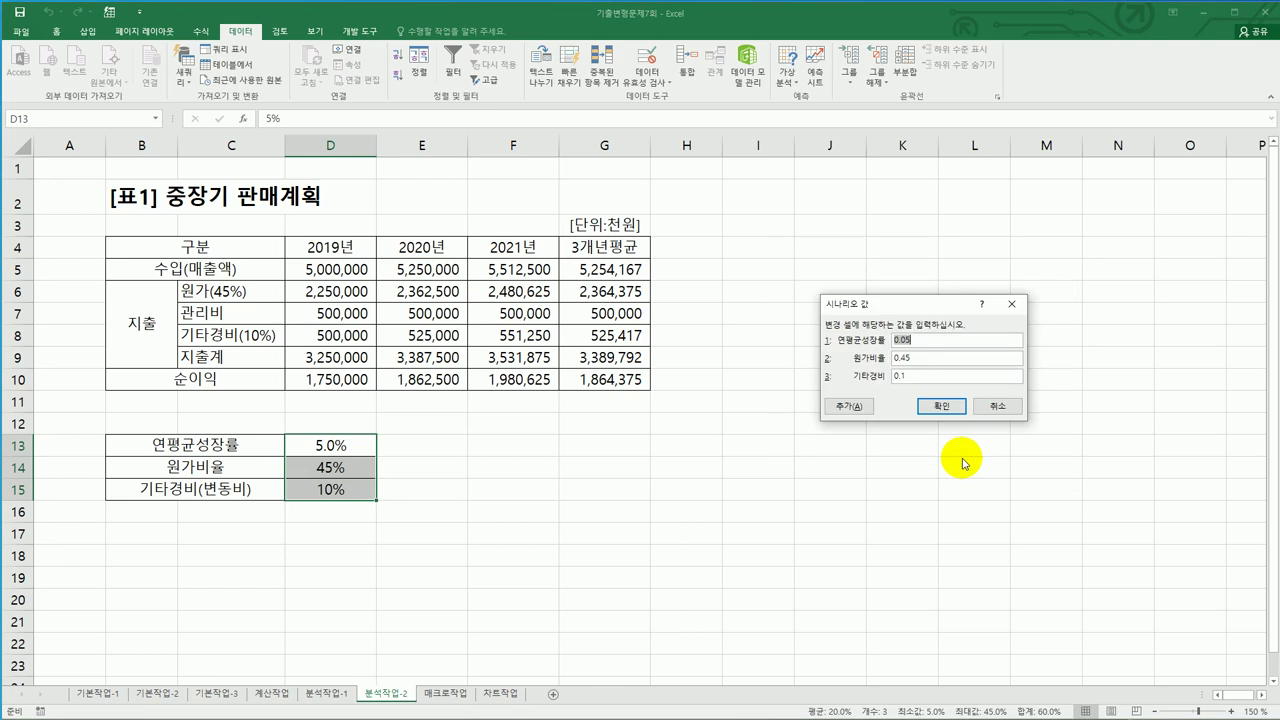
Set the 이익증가 scenario values to 6% for 연평균성장률, 35% for 원가비율 and 8% for 기타경비
{"action": "type", "text": "6%"}
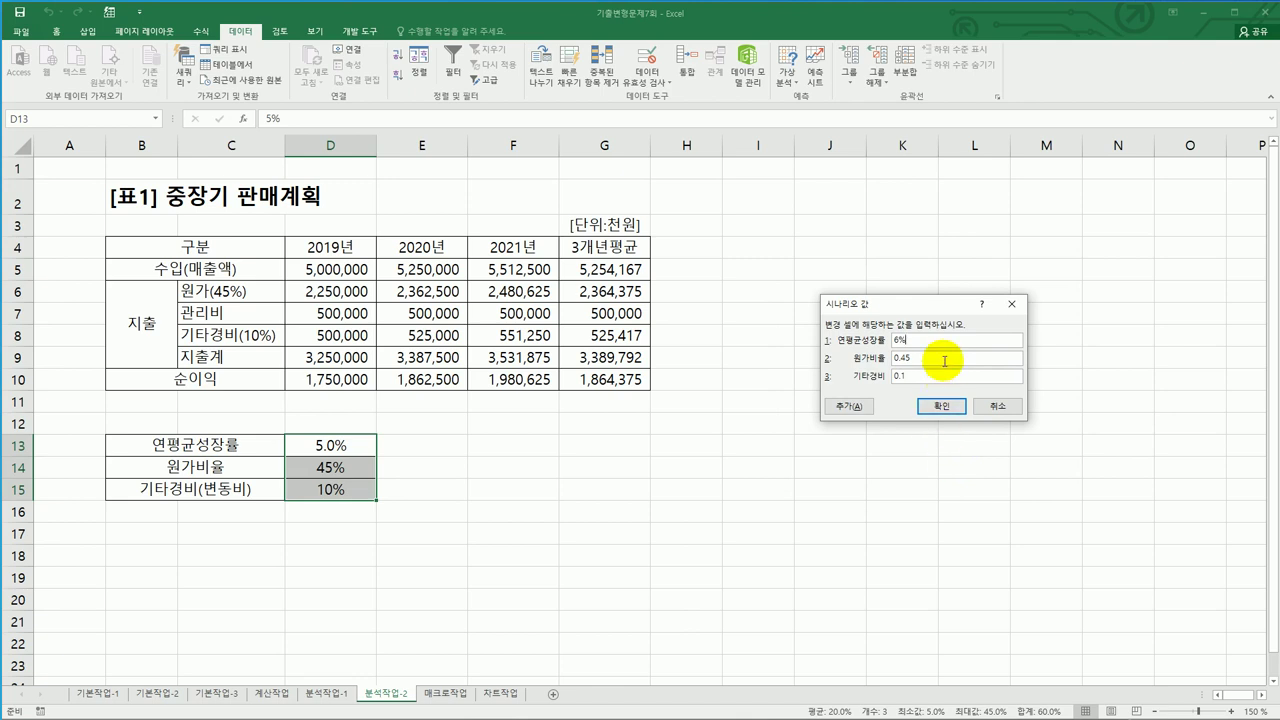
{"action": "key", "text": "Tab"}
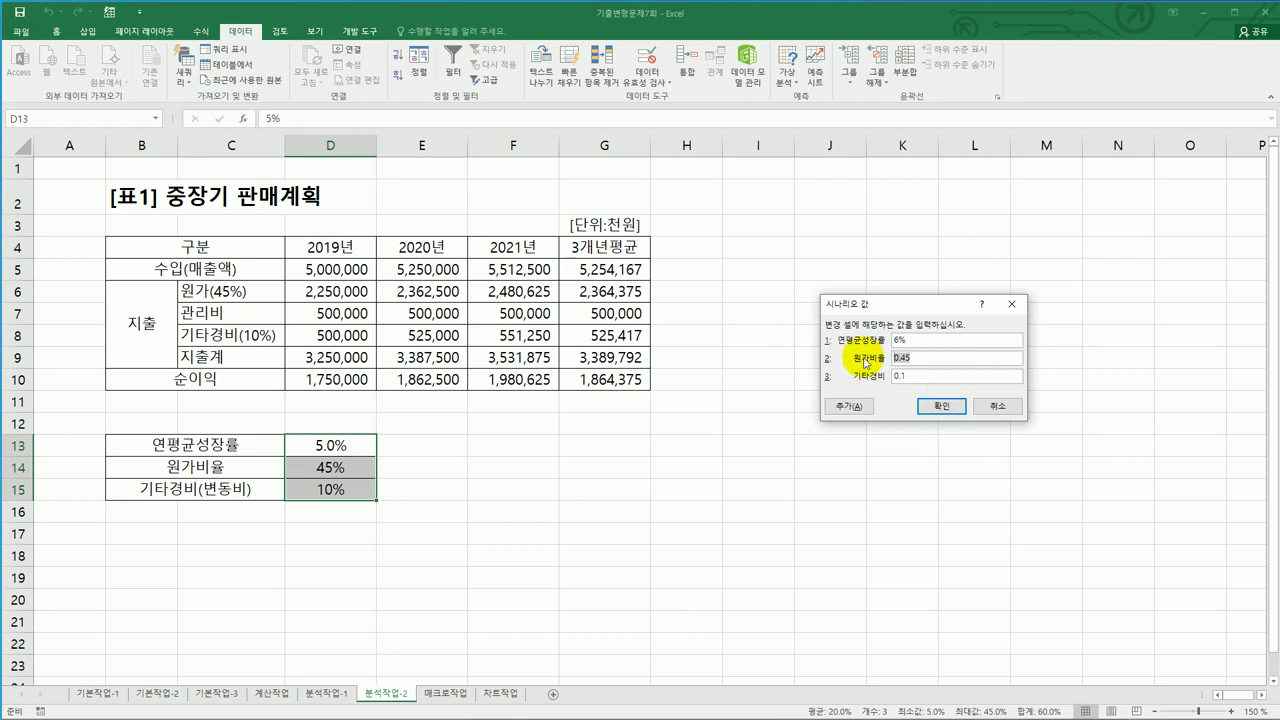
{"action": "type", "text": "35%"}
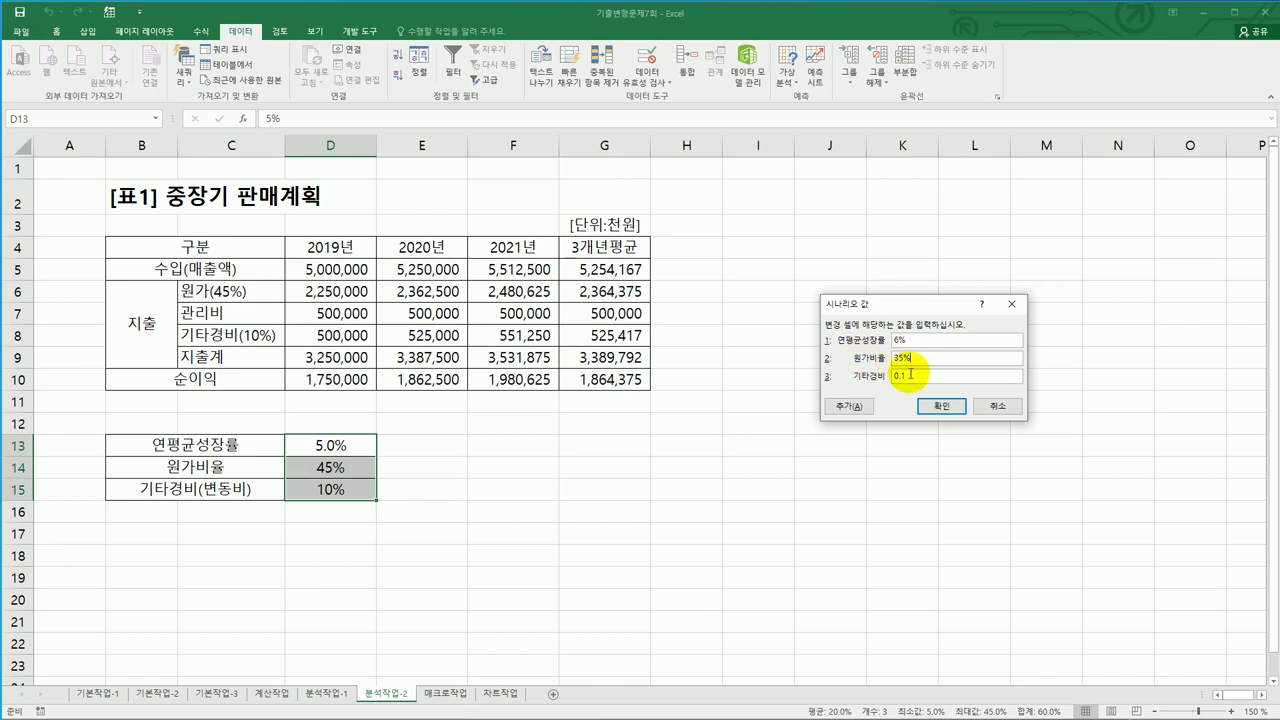
{"action": "key", "text": "Tab"}
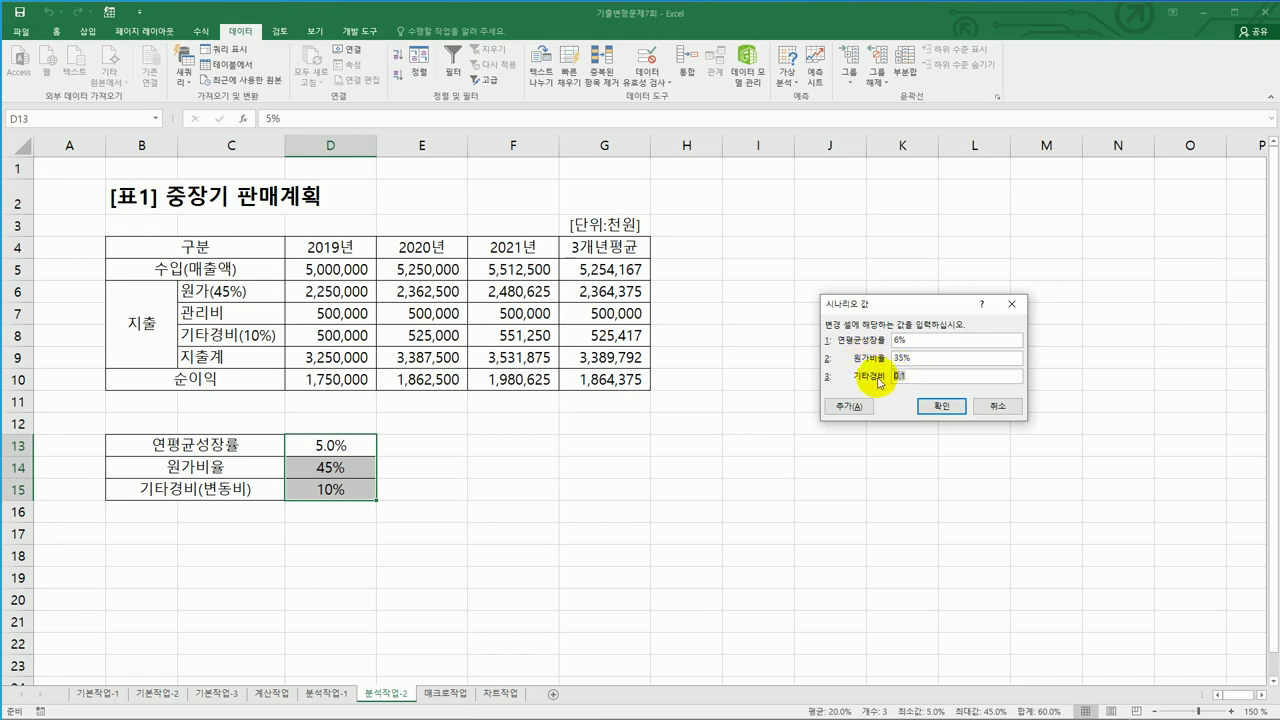
{"action": "type", "text": "8%"}
Add another scenario named 이익감소 for D13:D15, clearing its description
{"action": "left_click", "coordinate": [852, 406]}
{"action": "left_click_drag", "start_coordinate": [918, 371], "coordinate": [741, 360]}
{"action": "key", "text": "Delete"}
{"action": "left_click", "coordinate": [818, 283]}
{"action": "type", "text": "ㅇ"}
{"action": "type", "text": "익감소"}
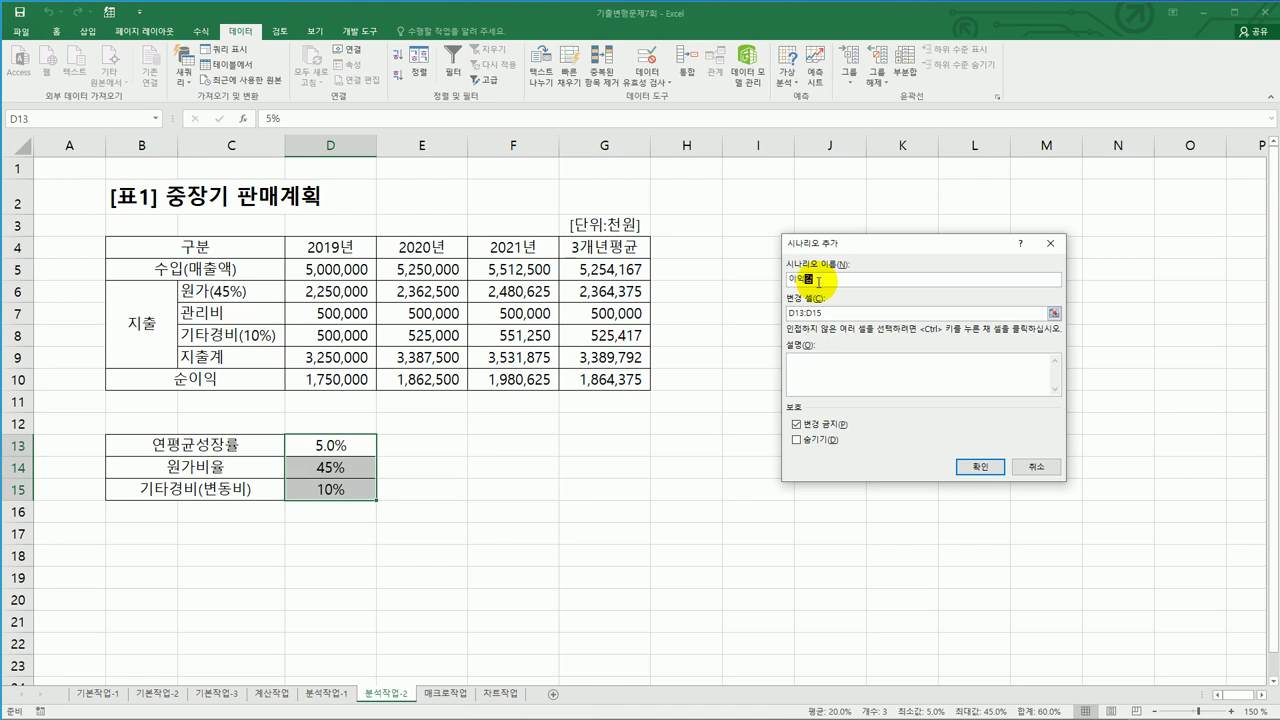
{"action": "left_click", "coordinate": [980, 466]}
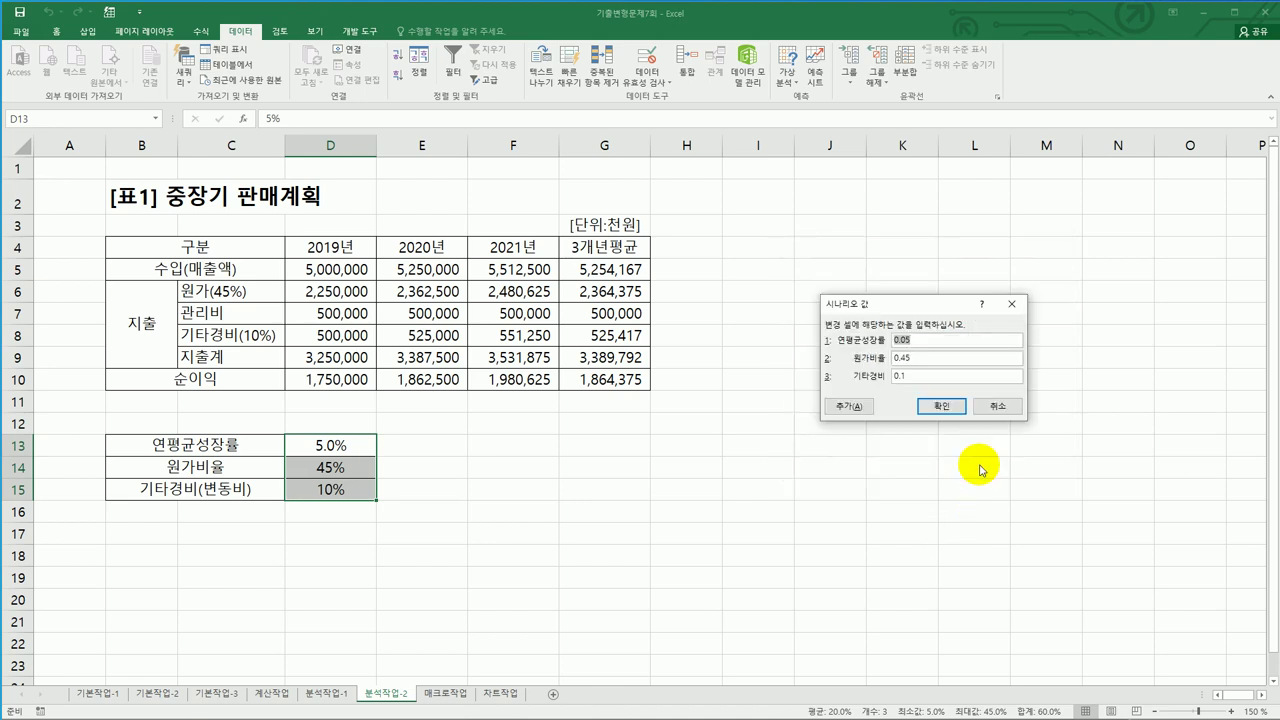
Set the 이익감소 scenario values to 4% for 연평균성장률, 55% for 원가비율 and 12% for 기타경비
{"action": "type", "text": "4%"}
{"action": "key", "text": "Tab"}
{"action": "type", "text": "5"}
{"action": "left_click", "coordinate": [940, 405]}
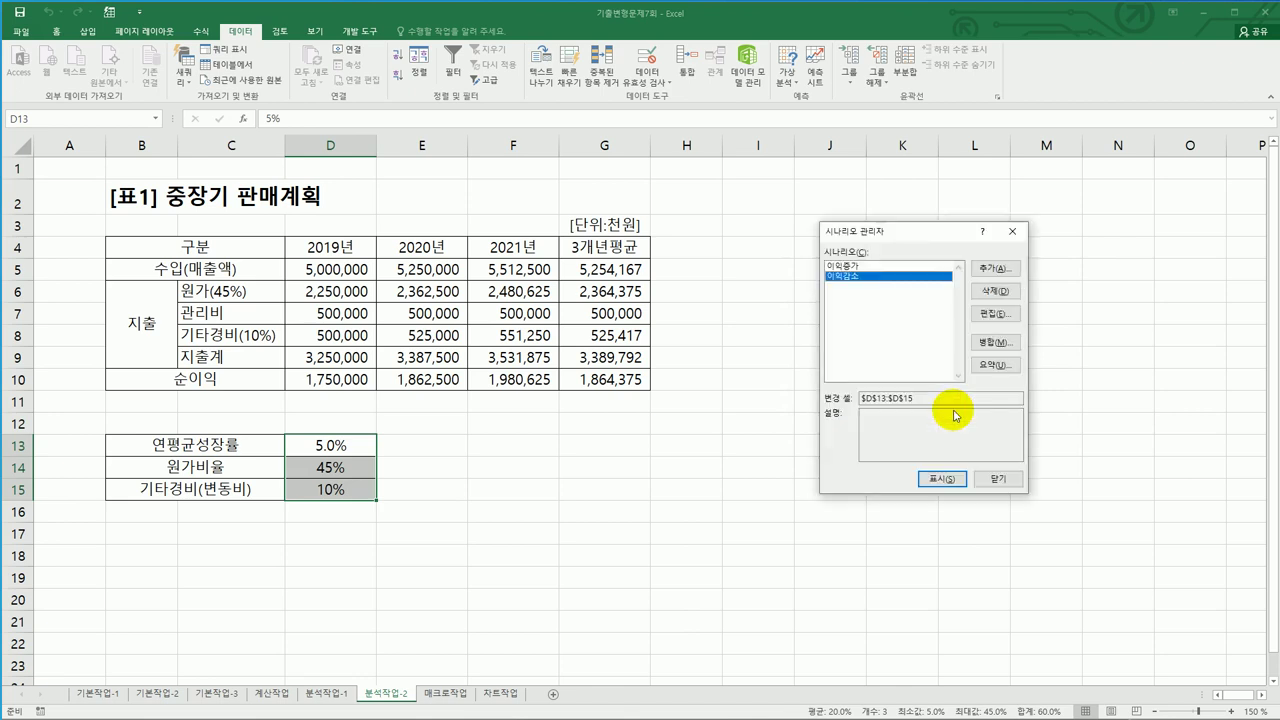
Create a 시나리오 요약 report with G10 as the result cell and check it against the 분석작업-2 sheet
{"action": "left_click", "coordinate": [993, 365]}
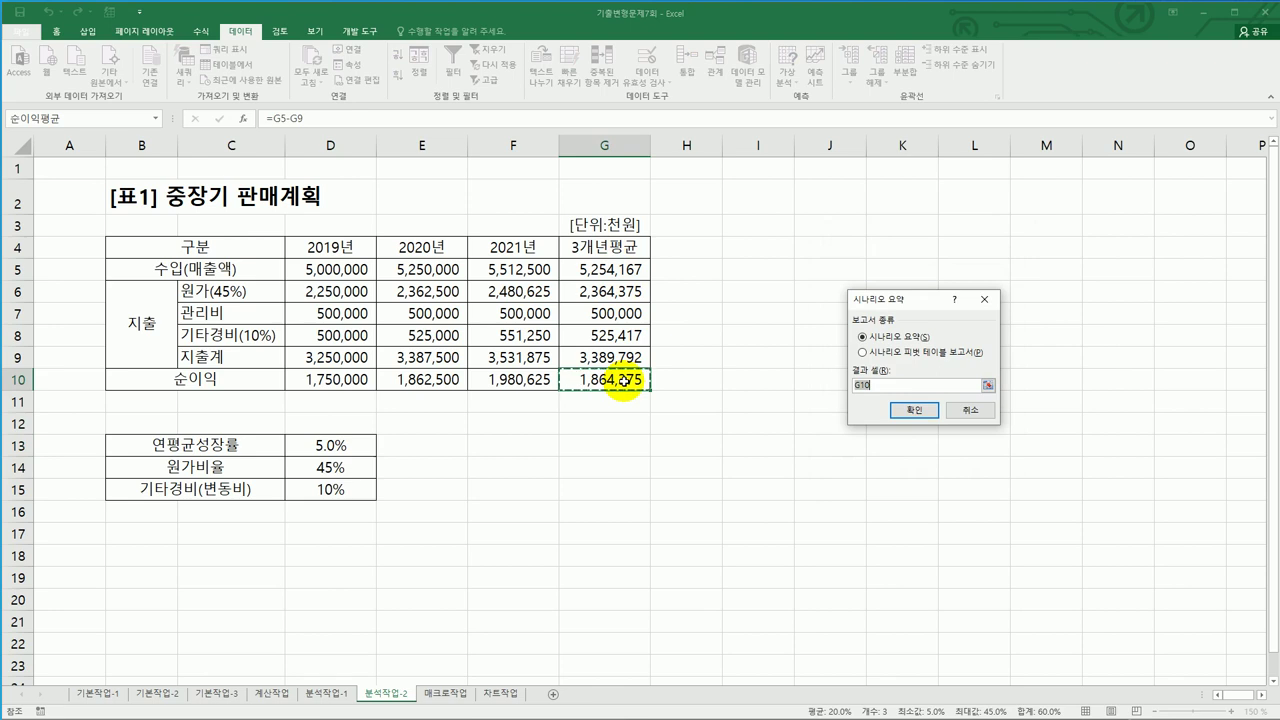
{"action": "left_click", "coordinate": [914, 411]}
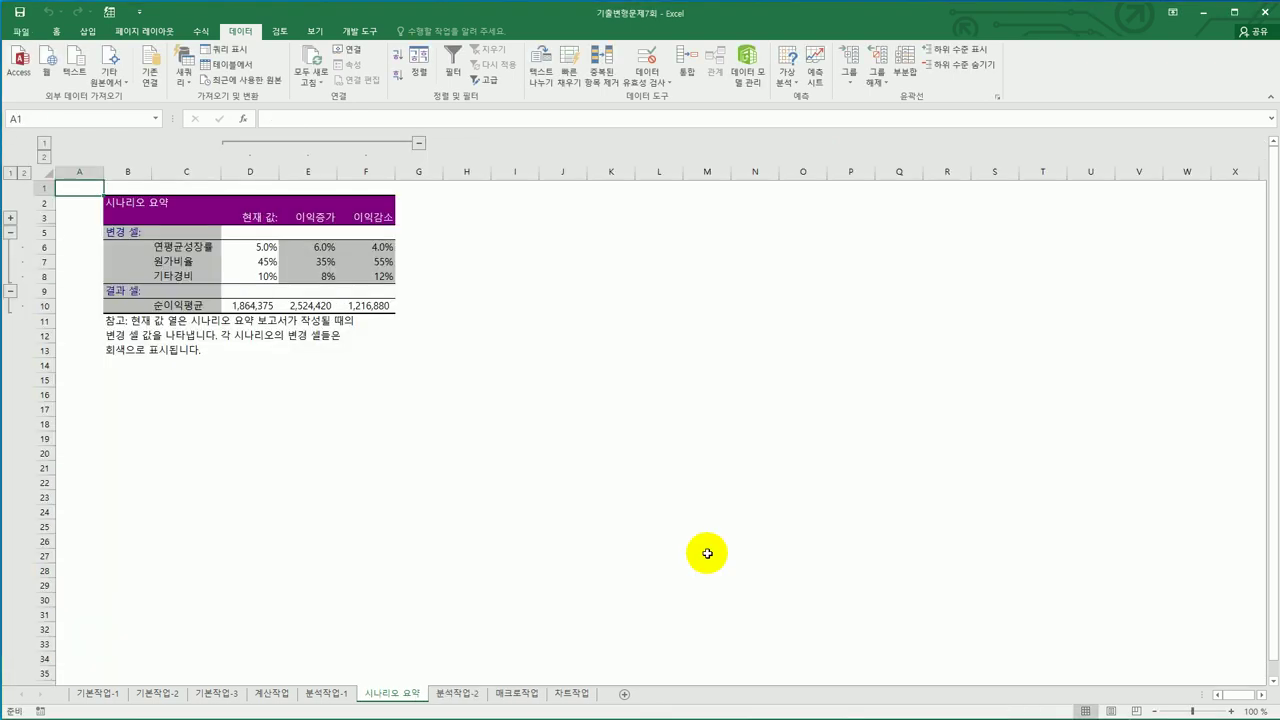
{"action": "left_click", "coordinate": [455, 694]}
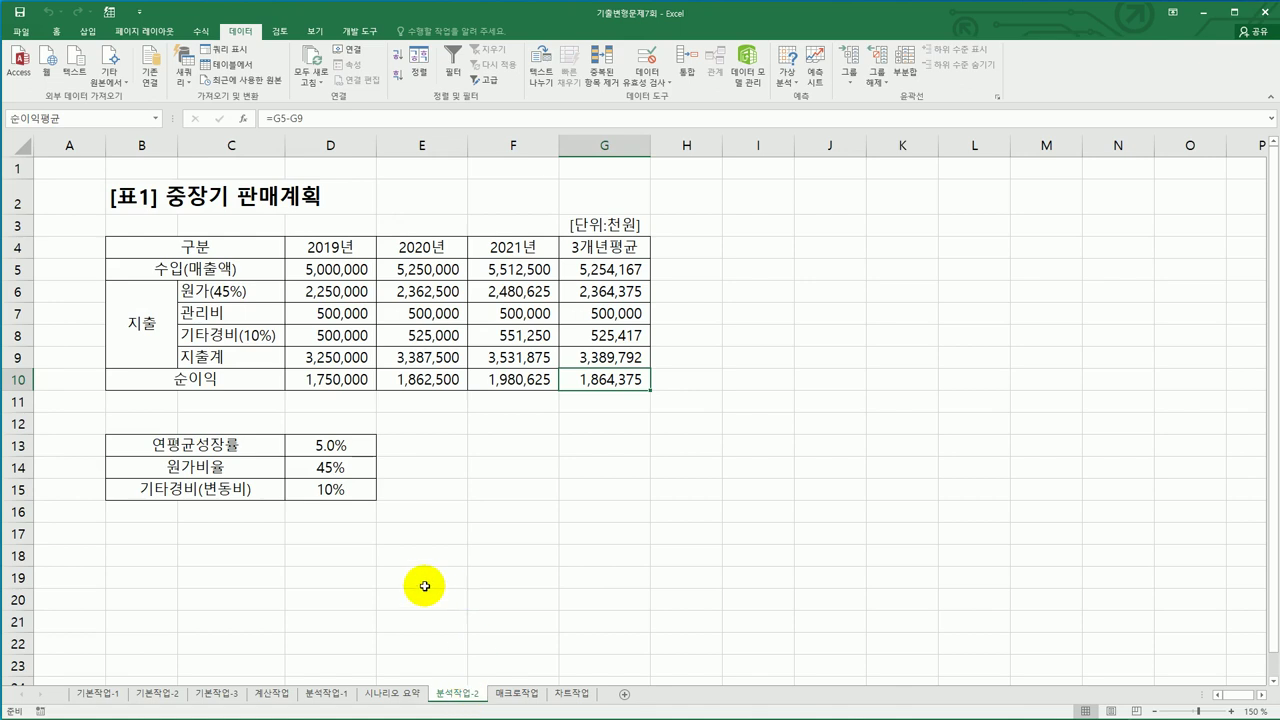
{"action": "left_click", "coordinate": [386, 695]}
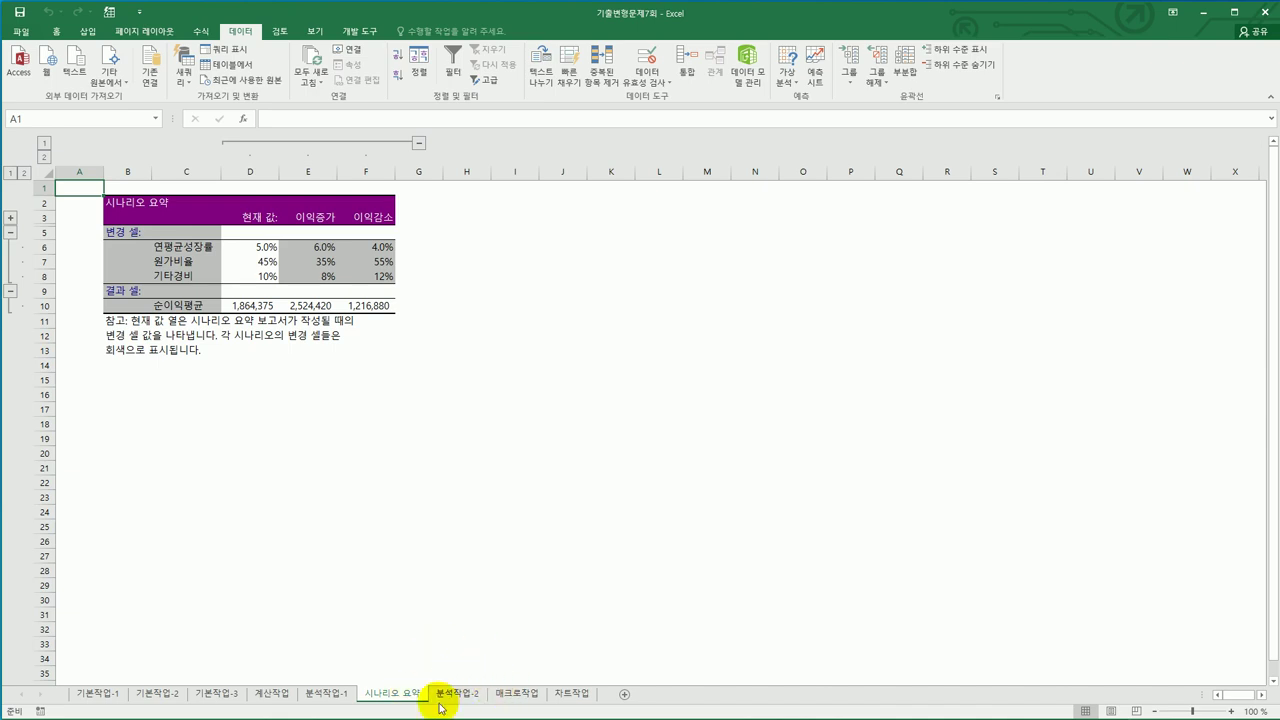
On the 매크로작업 sheet, start recording a macro named 가족수당 in the current workbook from an empty cell outside the table
{"action": "left_click", "coordinate": [500, 695]}
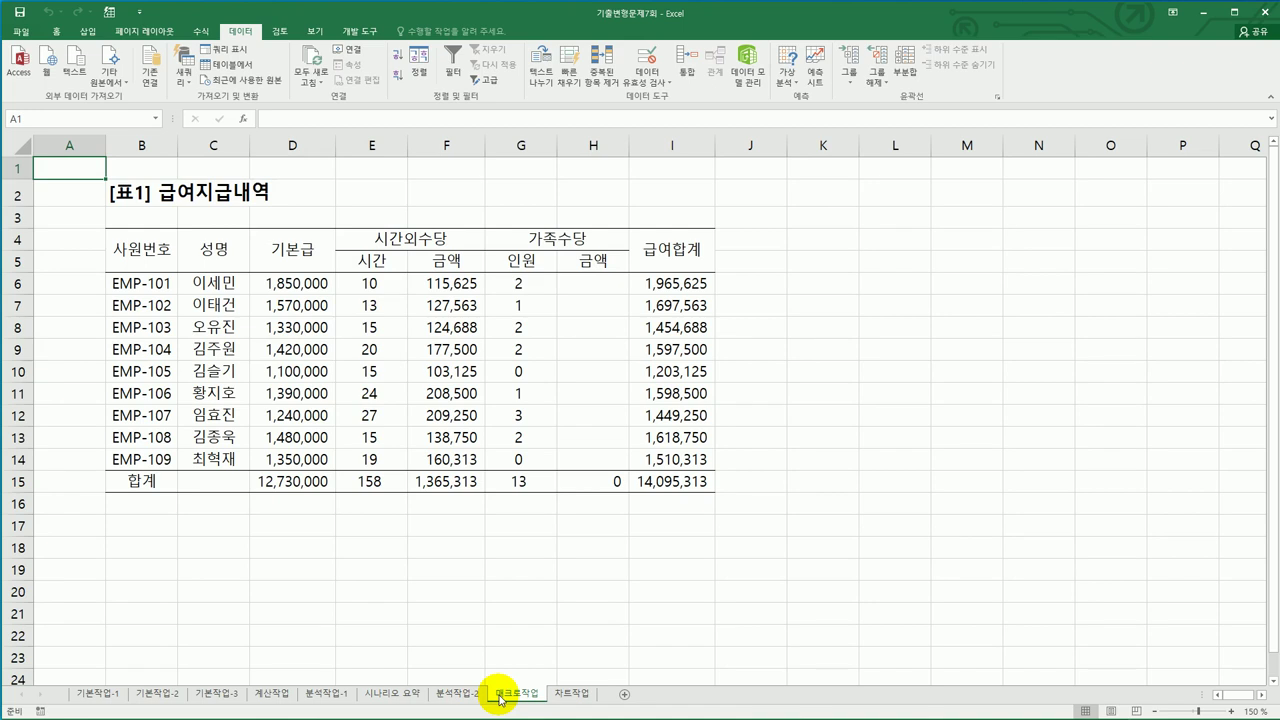
{"action": "left_click", "coordinate": [890, 325]}
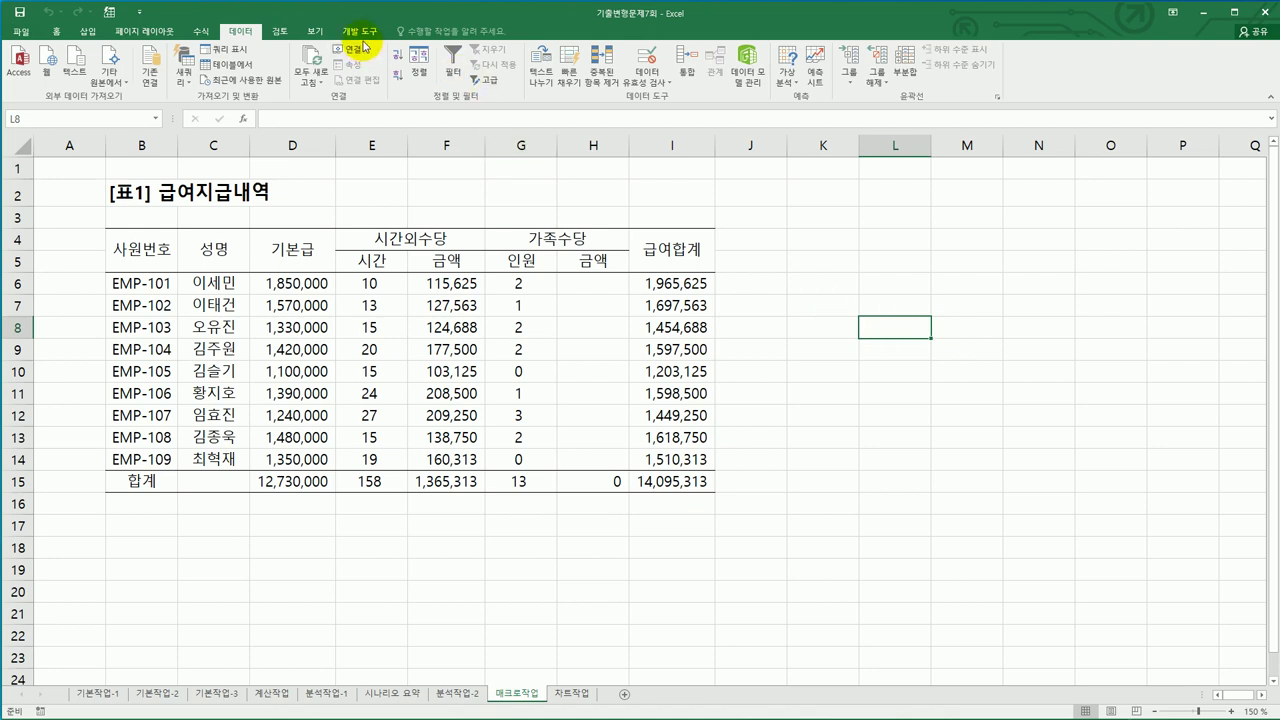
{"action": "left_click", "coordinate": [359, 31]}
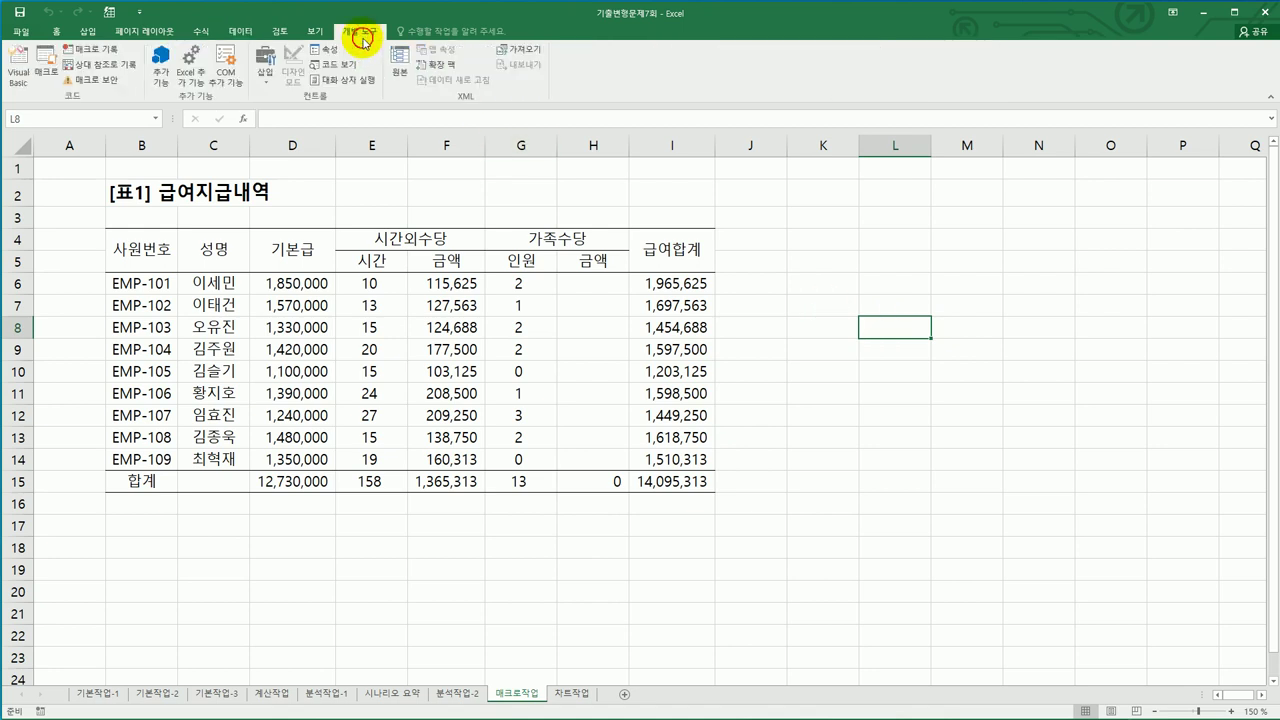
{"action": "left_click", "coordinate": [92, 49]}
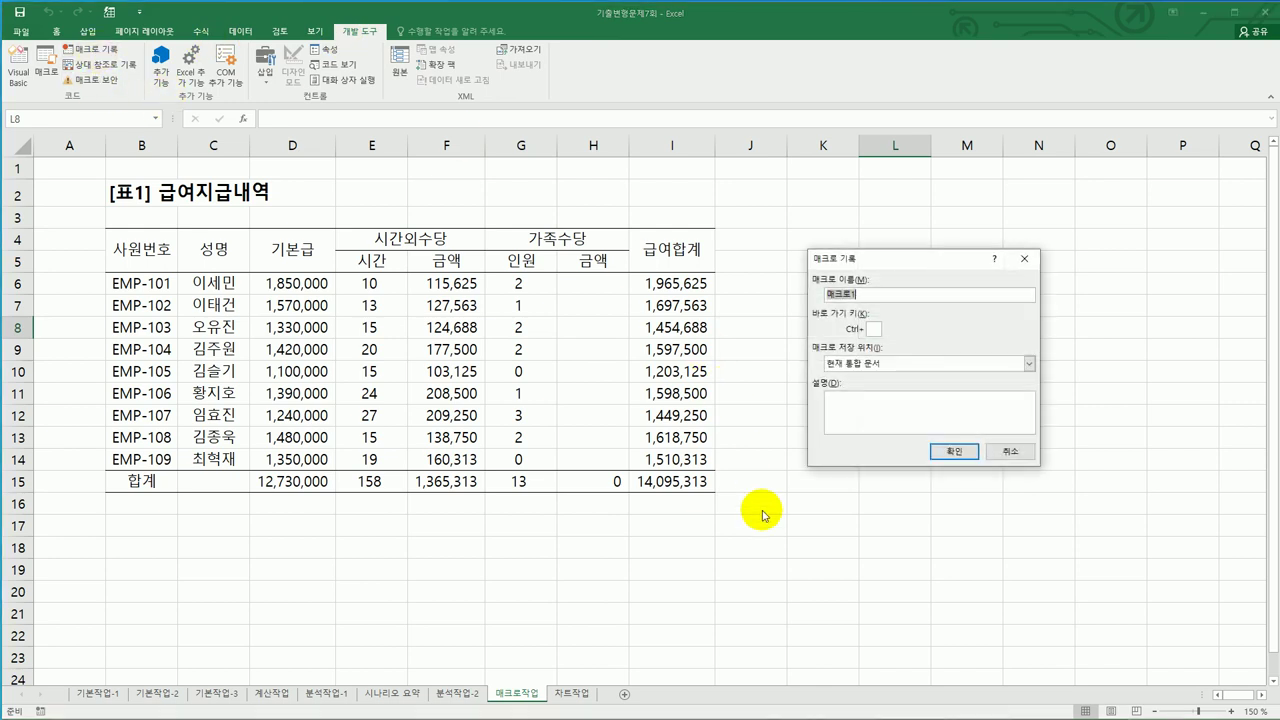
{"action": "type", "text": "ㅎ"}
{"action": "type", "text": "족수당"}
{"action": "key", "text": "Return"}
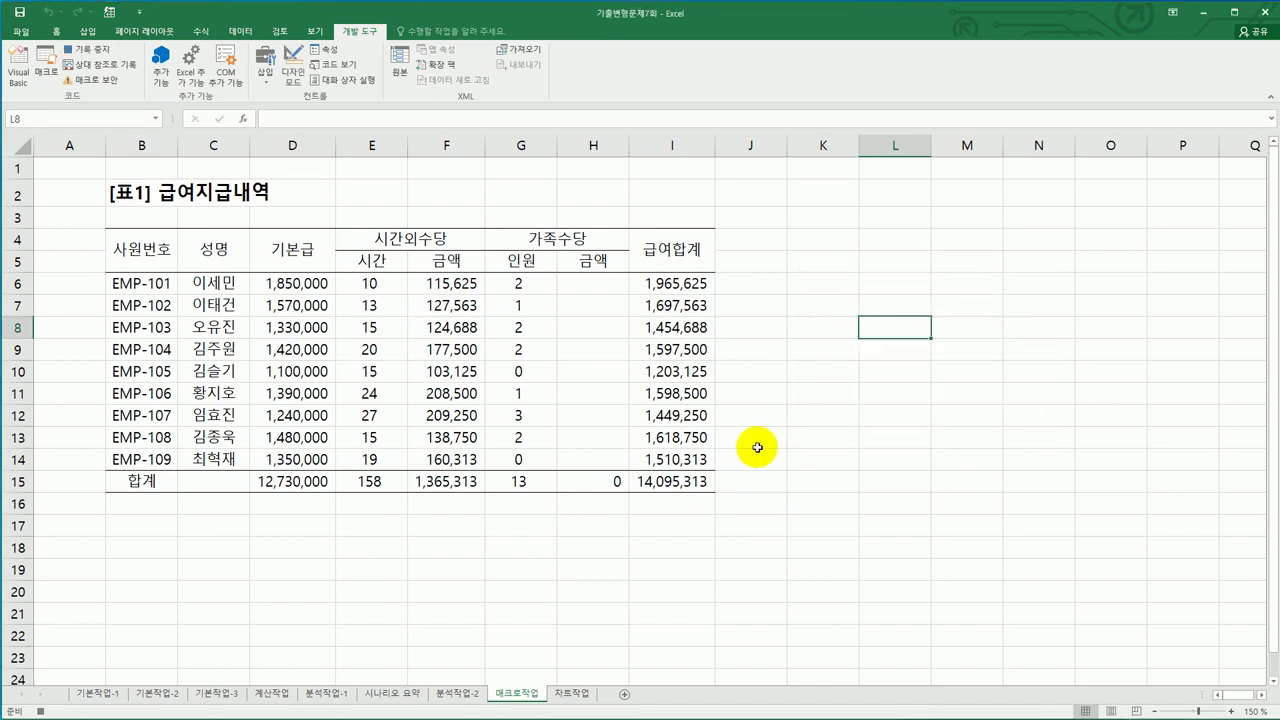
Enter =G6*100000 in H6 for the 가족수당 금액 and fill the formula down to H14
{"action": "left_click", "coordinate": [594, 283]}
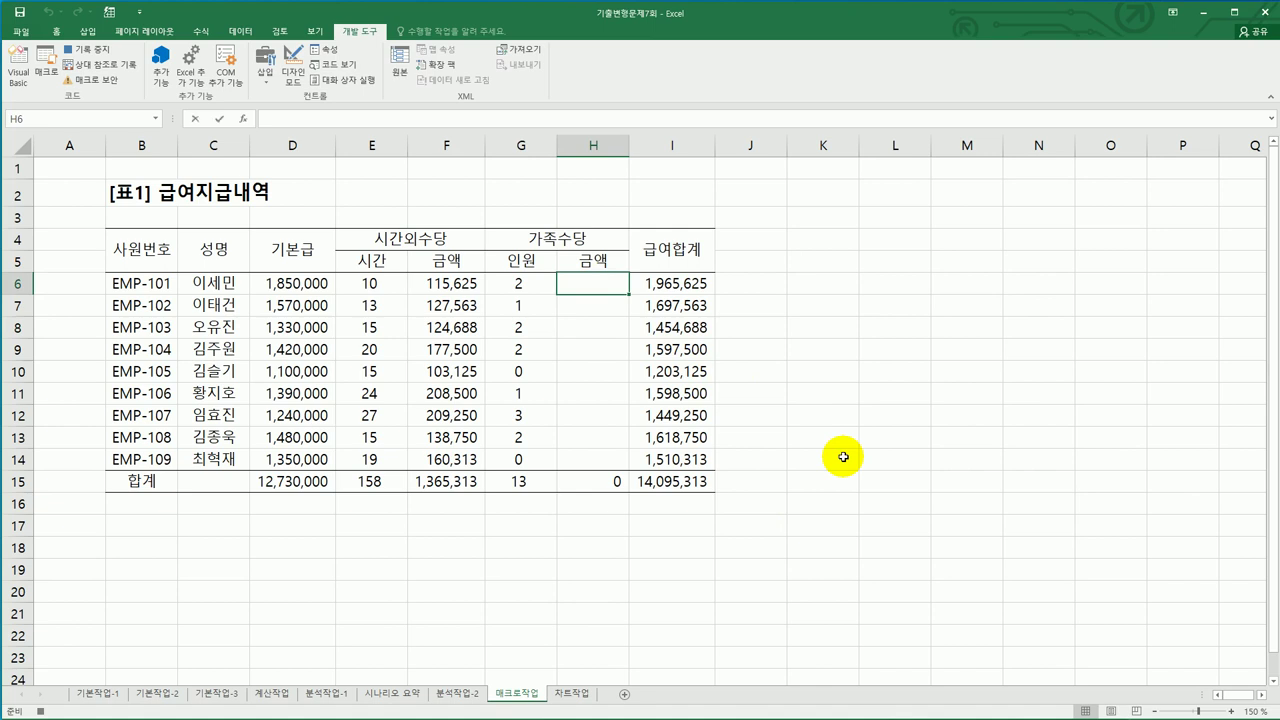
{"action": "type", "text": "="}
{"action": "left_click", "coordinate": [540, 285]}
{"action": "type", "text": "*"}
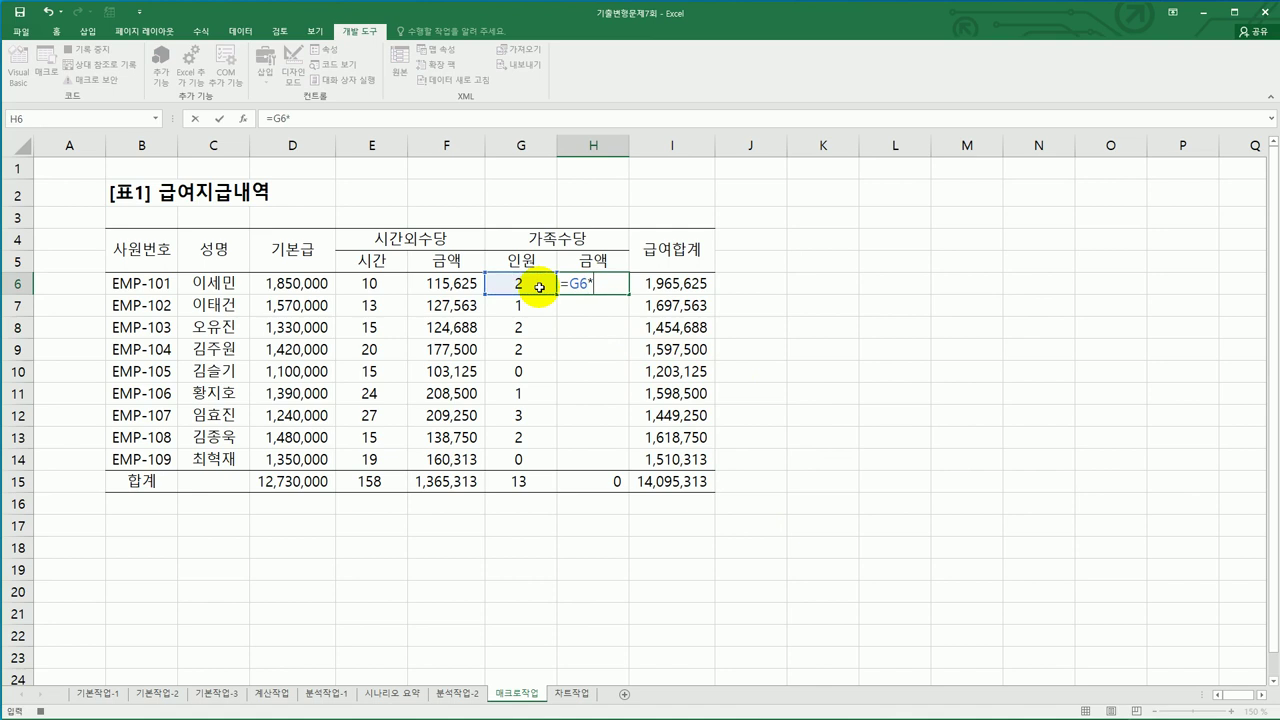
{"action": "type", "text": "10"}
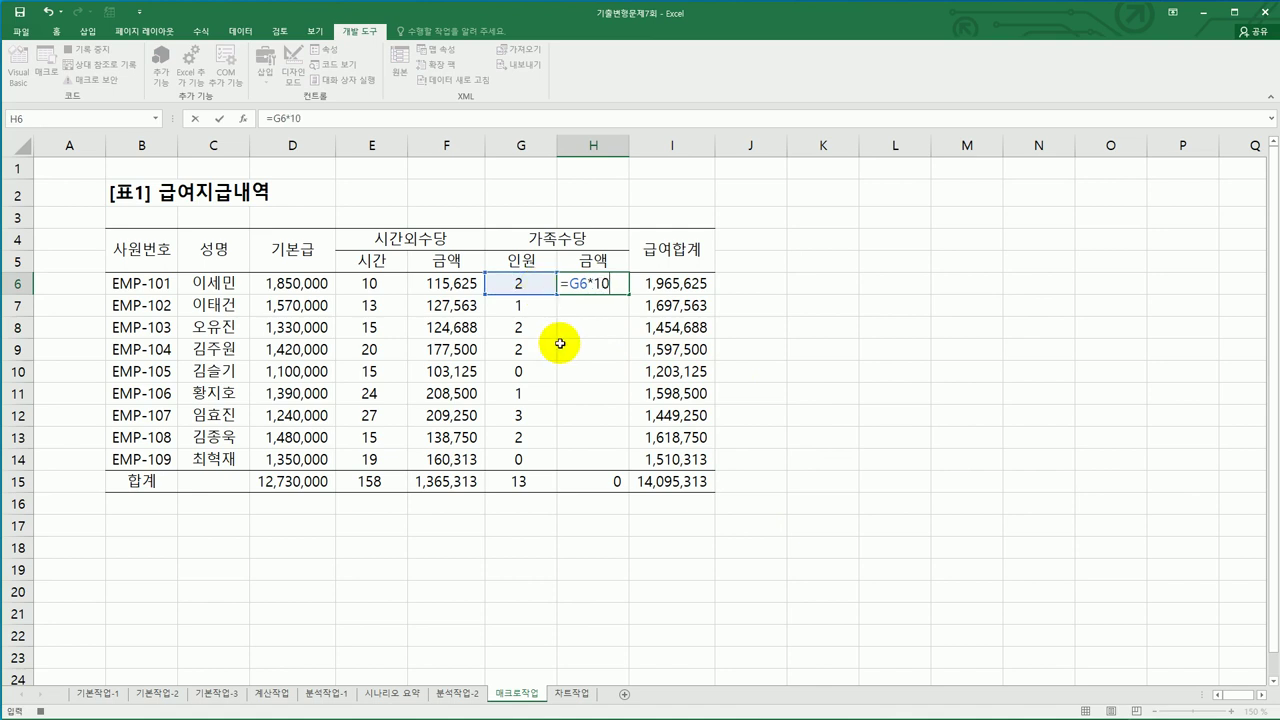
{"action": "type", "text": "0000"}
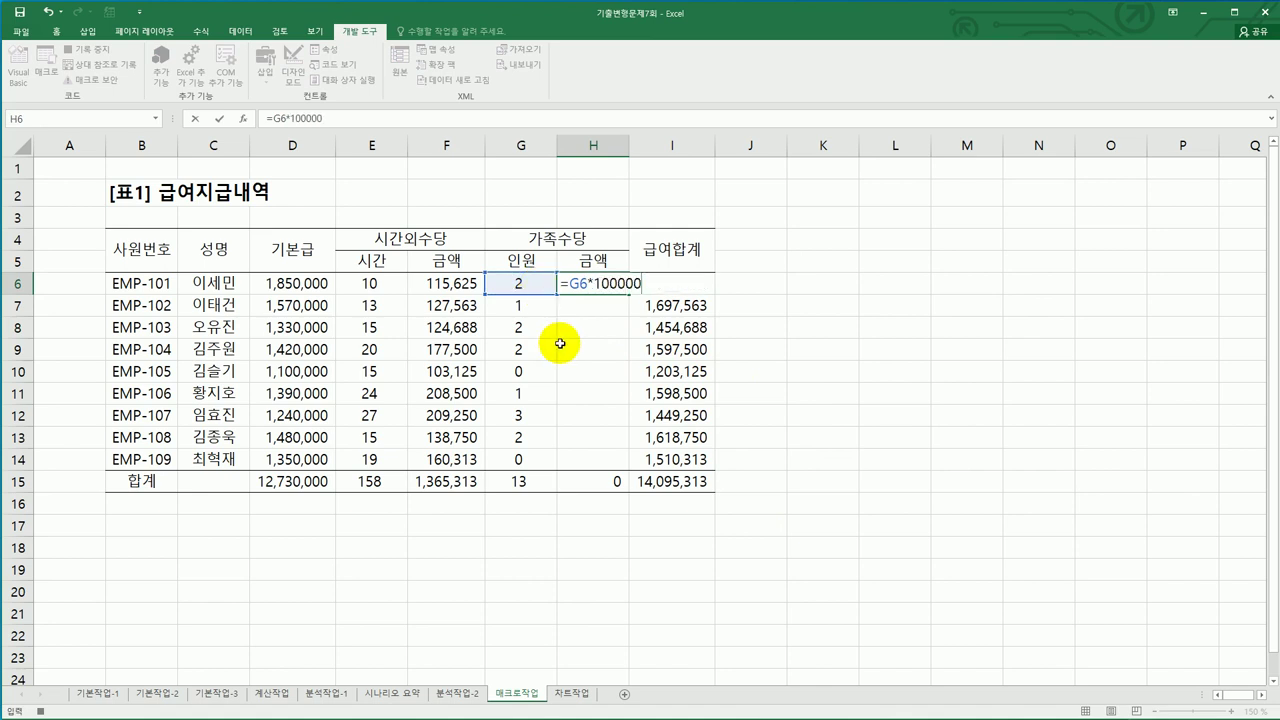
{"action": "key", "text": "Return"}
{"action": "left_click", "coordinate": [603, 287]}
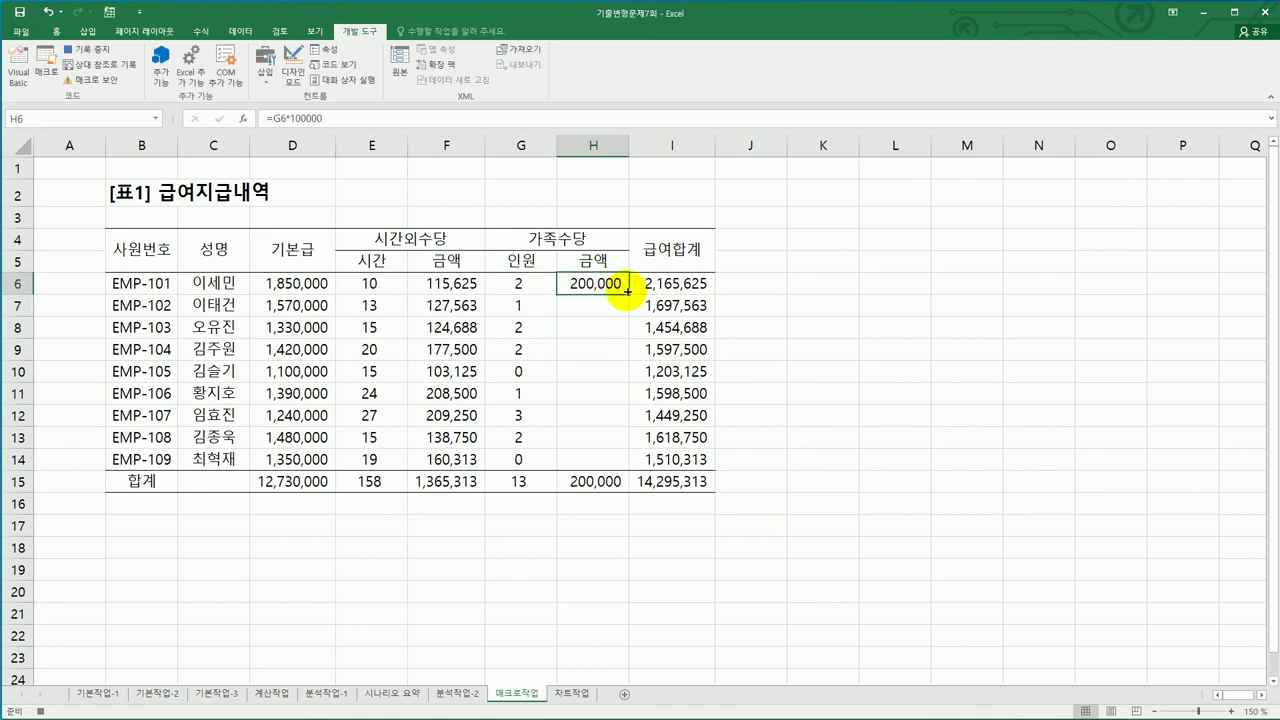
{"action": "left_click_drag", "start_coordinate": [629, 294], "coordinate": [629, 470]}
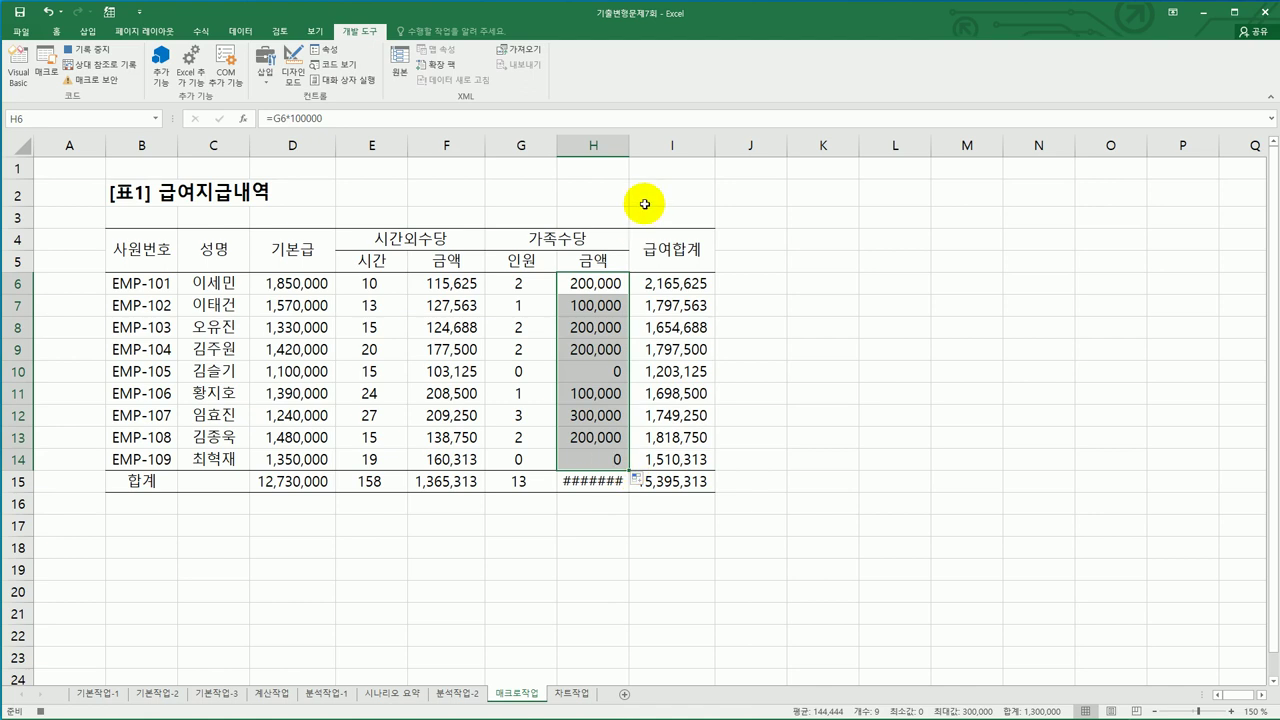
Auto-fit the width of column H and stop the macro recording
{"action": "double_click", "coordinate": [629, 145]}
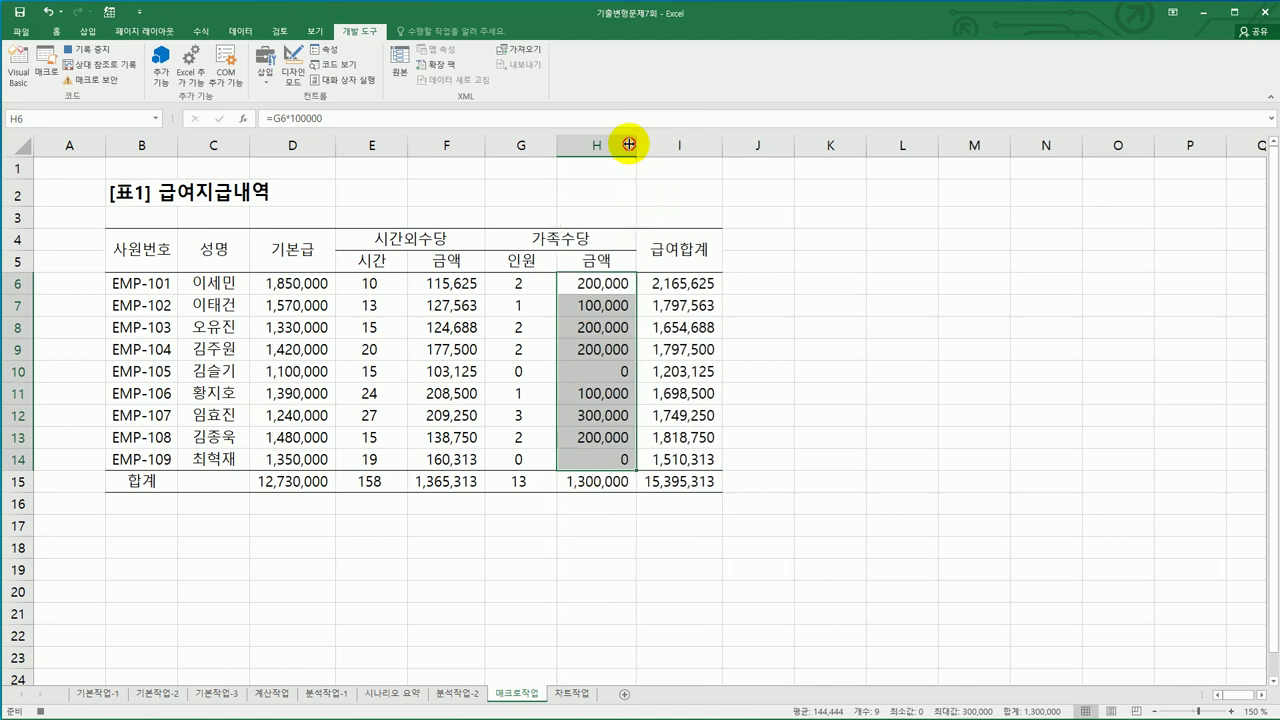
{"action": "left_click", "coordinate": [599, 460]}
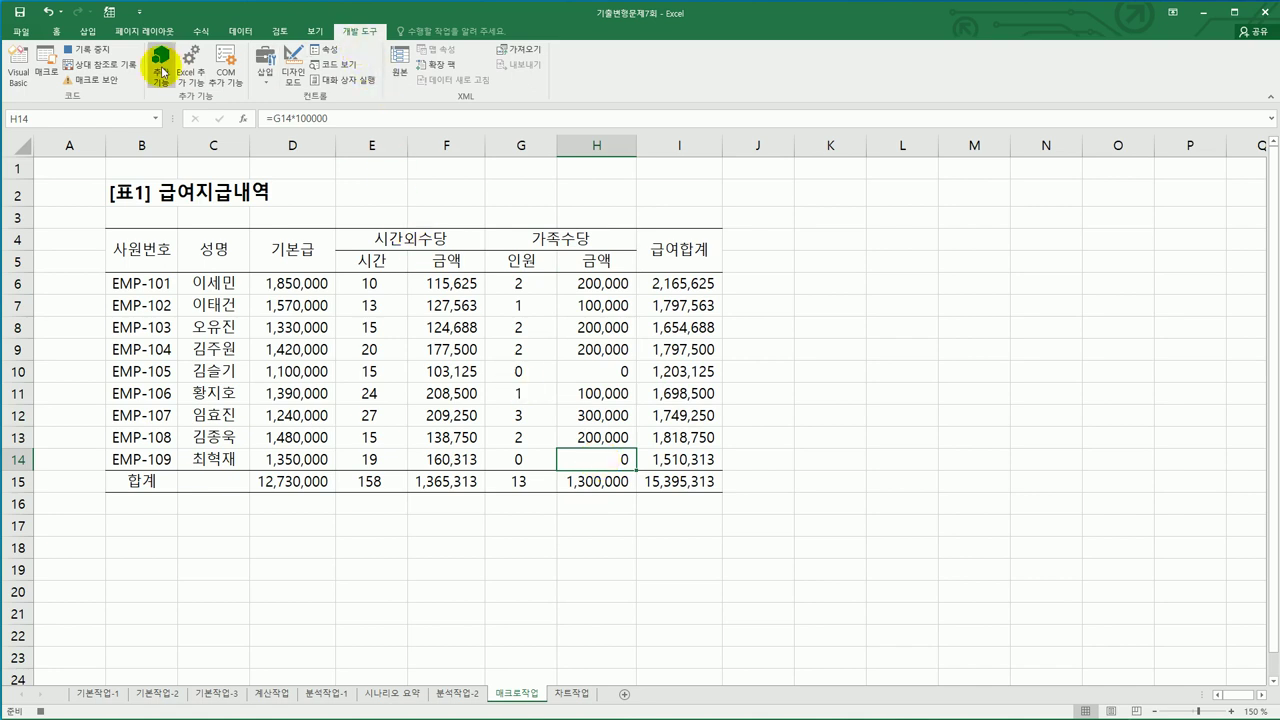
{"action": "left_click", "coordinate": [106, 53]}
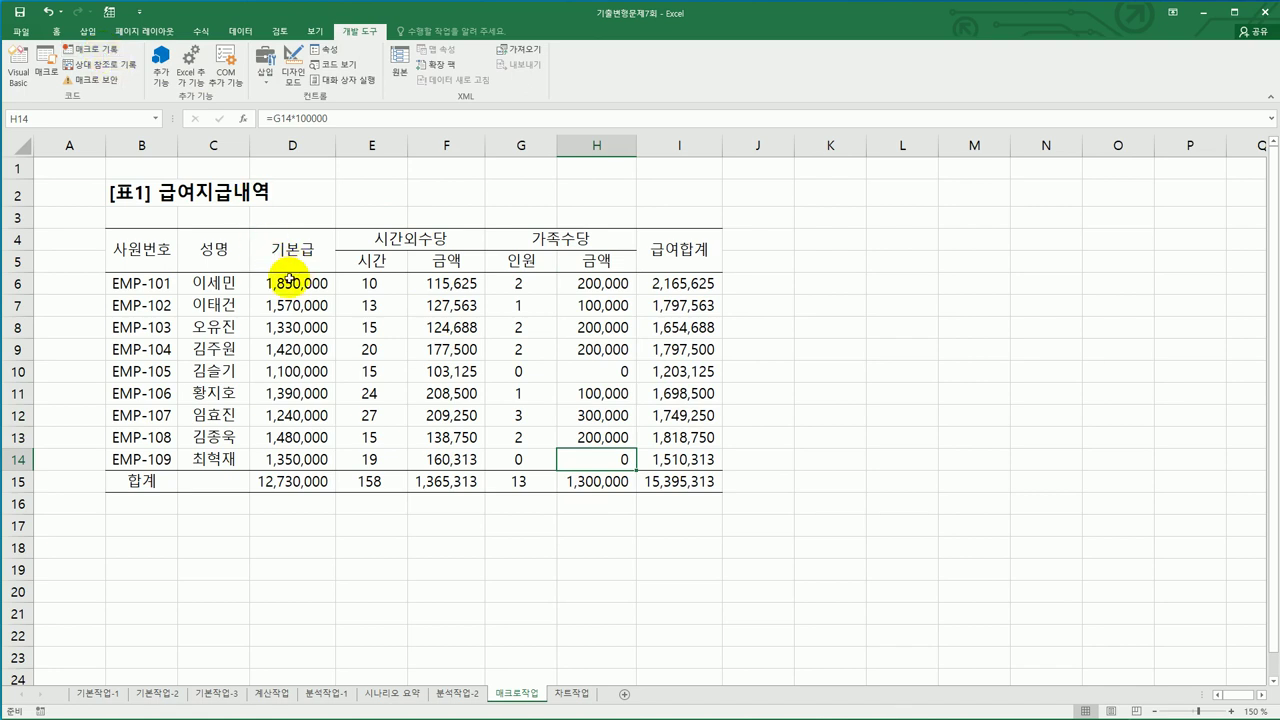
Draw an ellipse shape covering cells F19:G23 below the table and enter 가족수당 as its text
{"action": "left_click", "coordinate": [89, 34]}
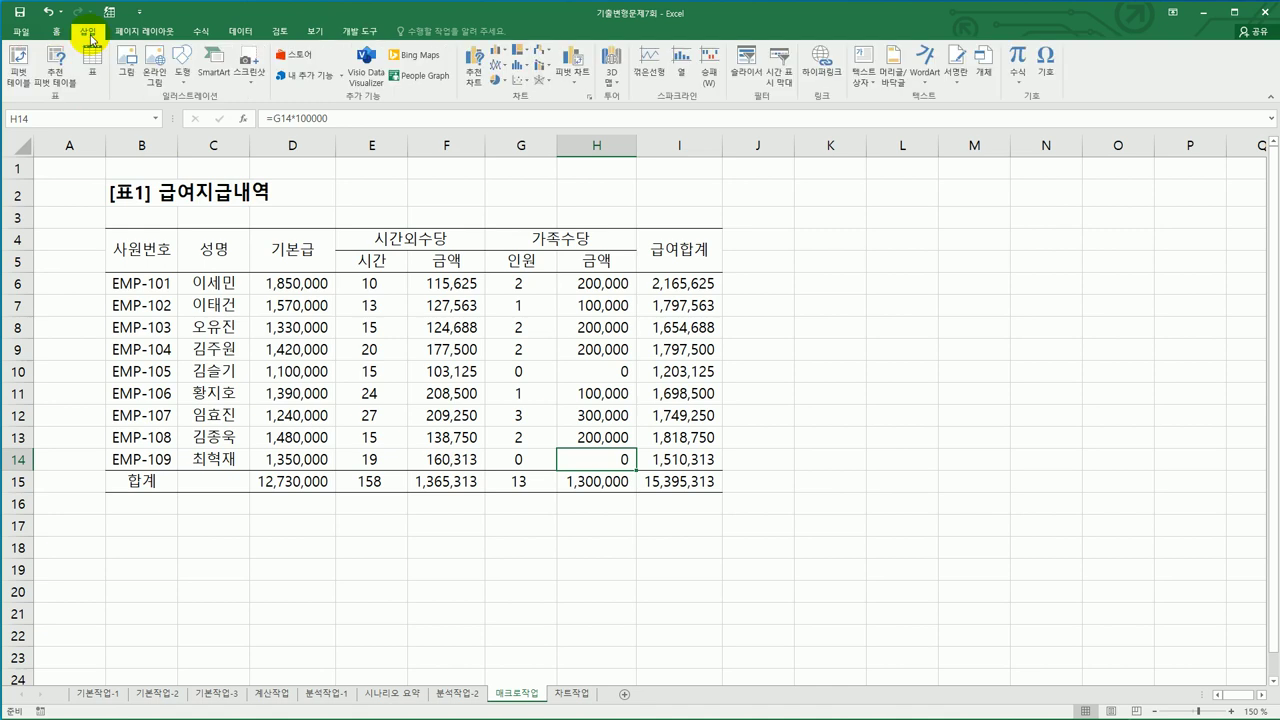
{"action": "left_click", "coordinate": [182, 78]}
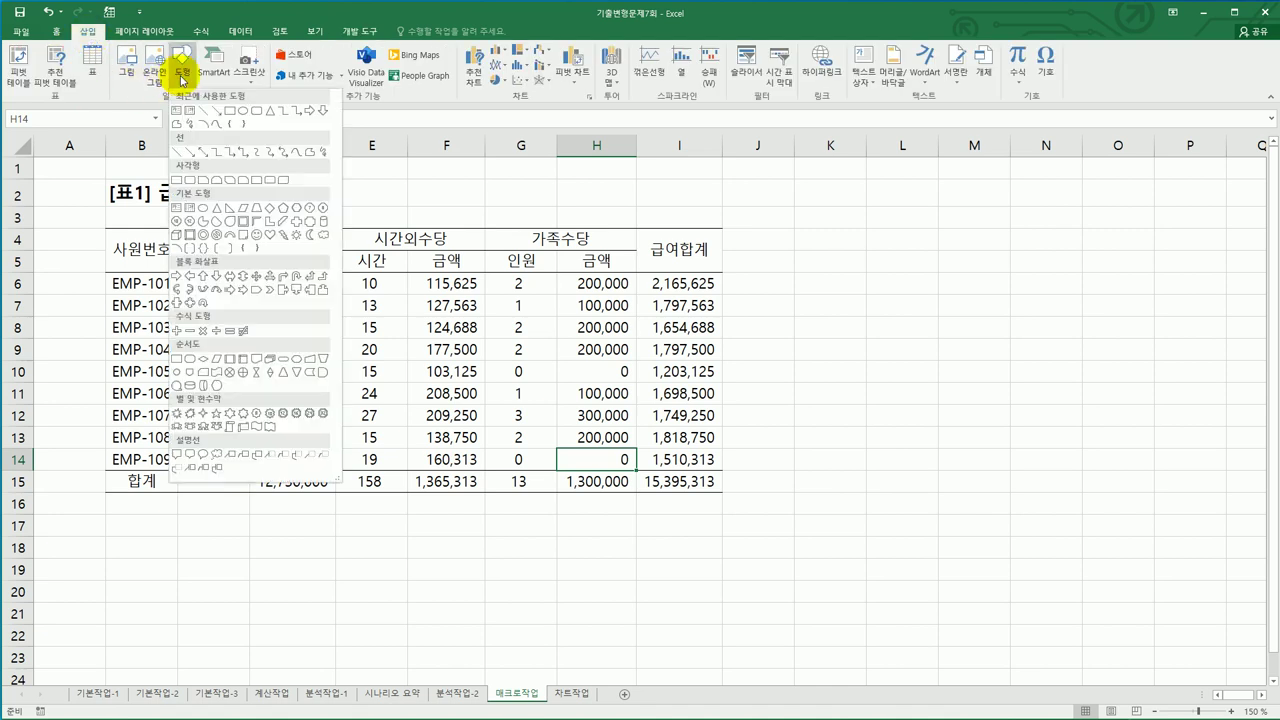
{"action": "left_click", "coordinate": [203, 208]}
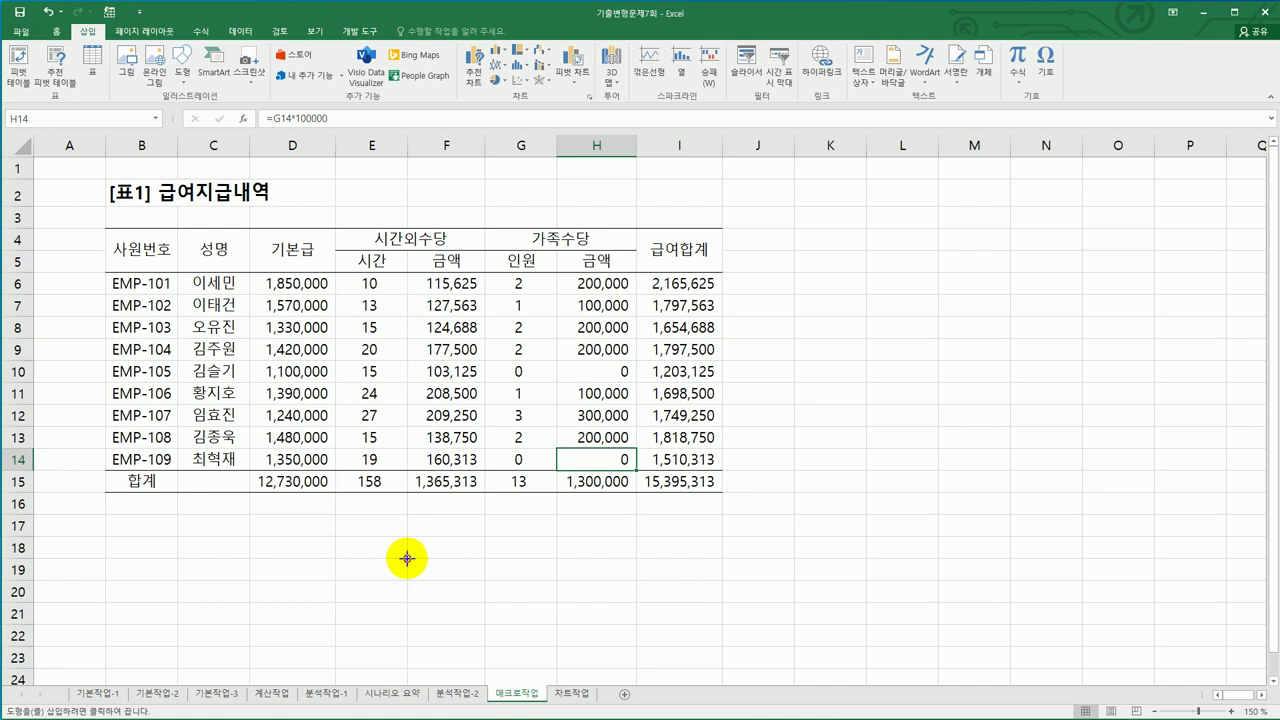
{"action": "mouse_move", "coordinate": [407, 559]}
{"action": "left_mouse_down"}
{"action": "mouse_move", "coordinate": [543, 606]}
{"action": "mouse_move", "coordinate": [538, 667]}
{"action": "left_mouse_up"}
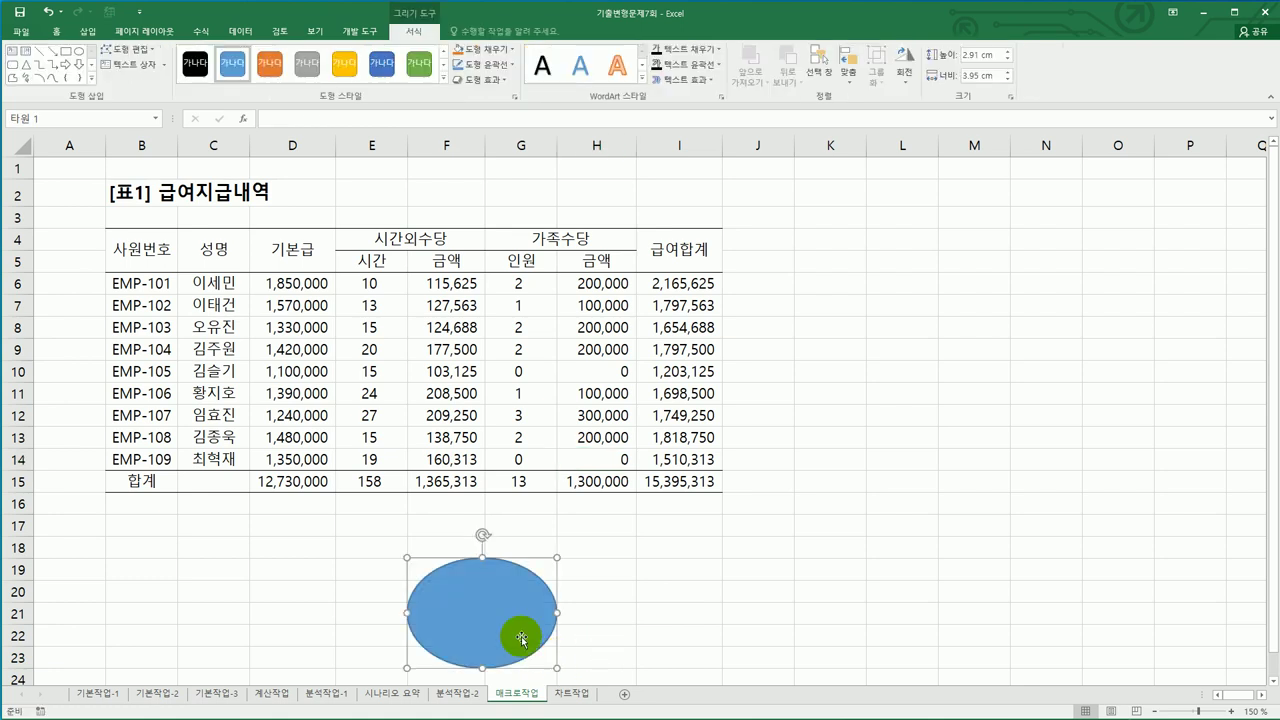
{"action": "type", "text": "ㄱ가족수당"}
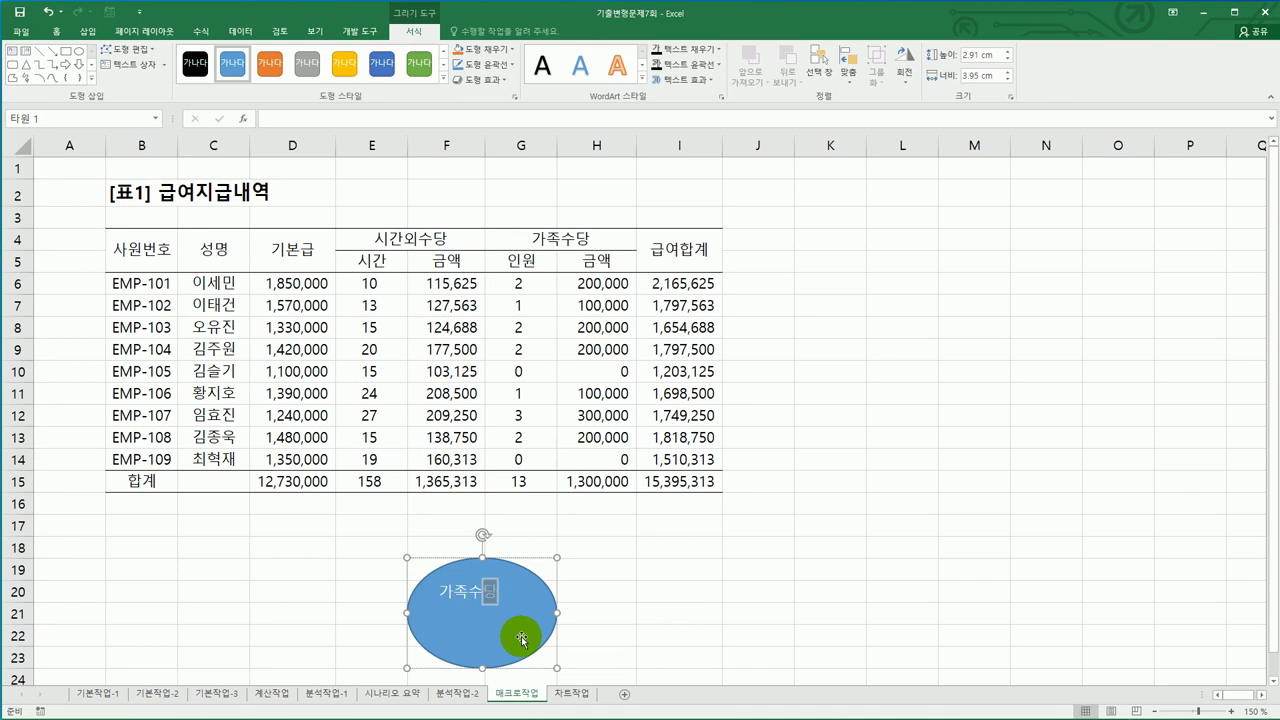
Assign the 가족수당 macro to the ellipse shape
{"action": "right_click", "coordinate": [527, 591]}
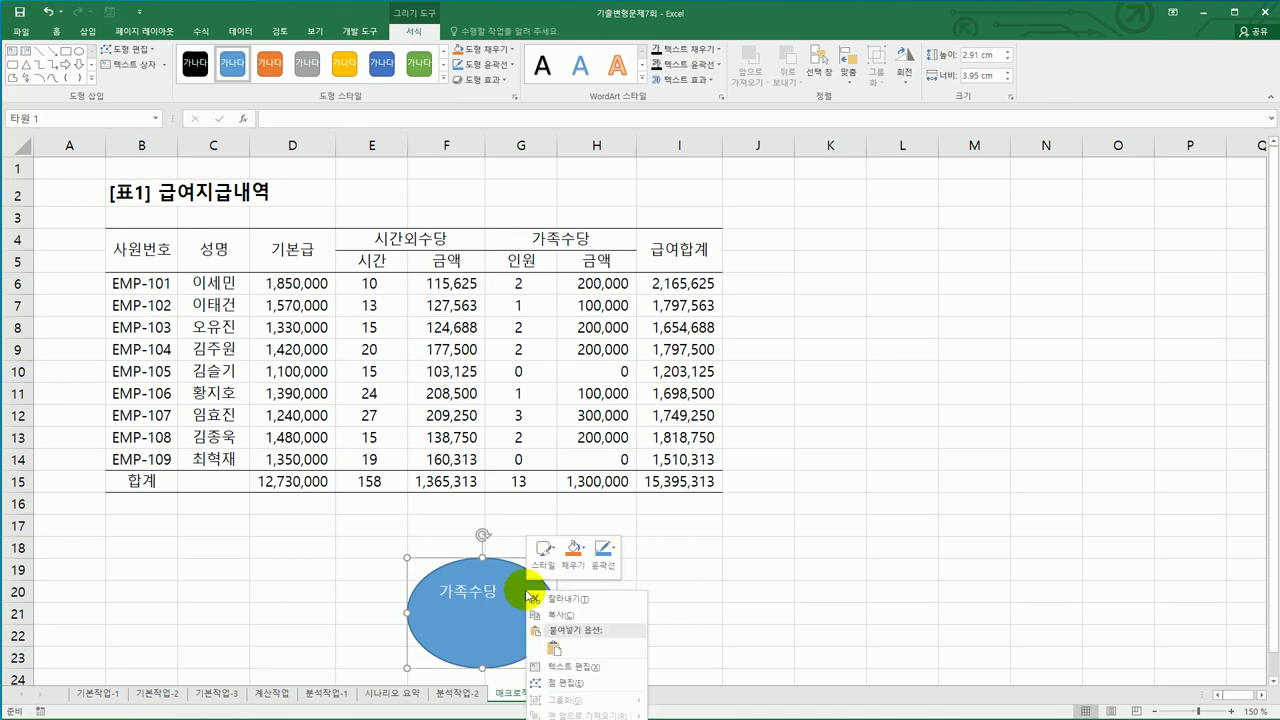
{"action": "left_click", "coordinate": [800, 603]}
{"action": "scroll", "coordinate": [771, 569], "scroll_direction": "down", "scroll_amount": 2}
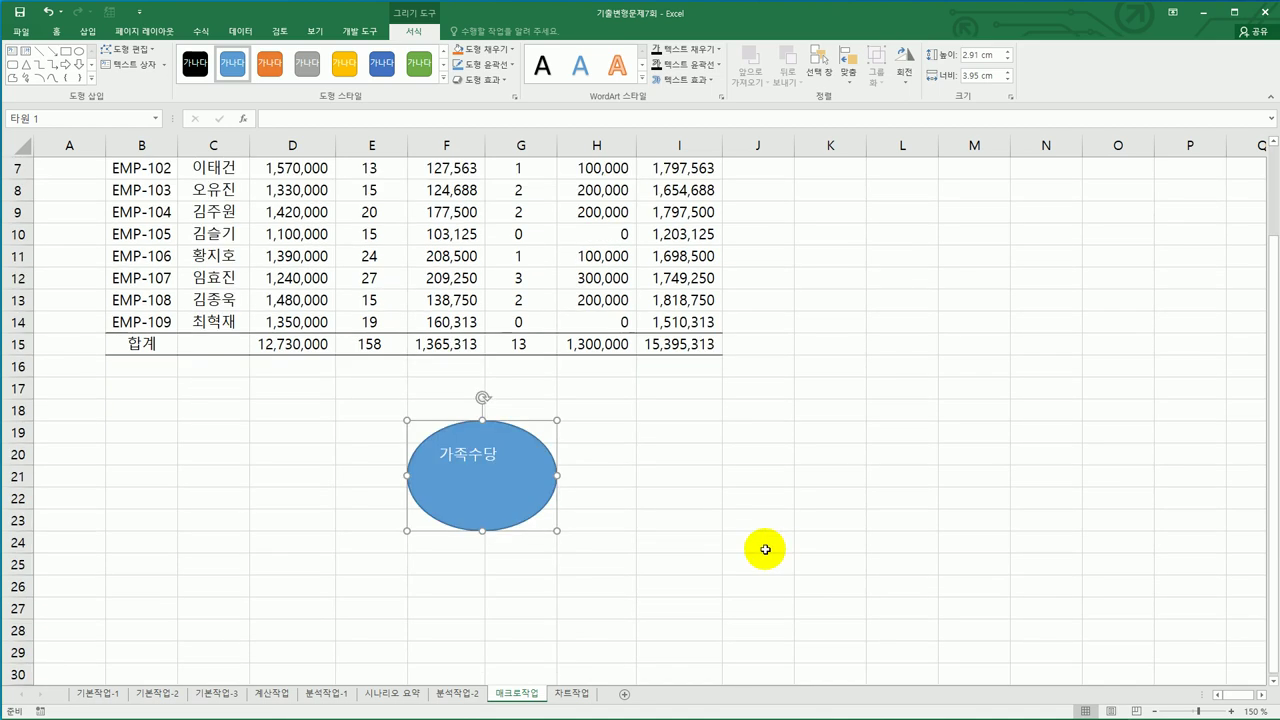
{"action": "right_click", "coordinate": [522, 444]}
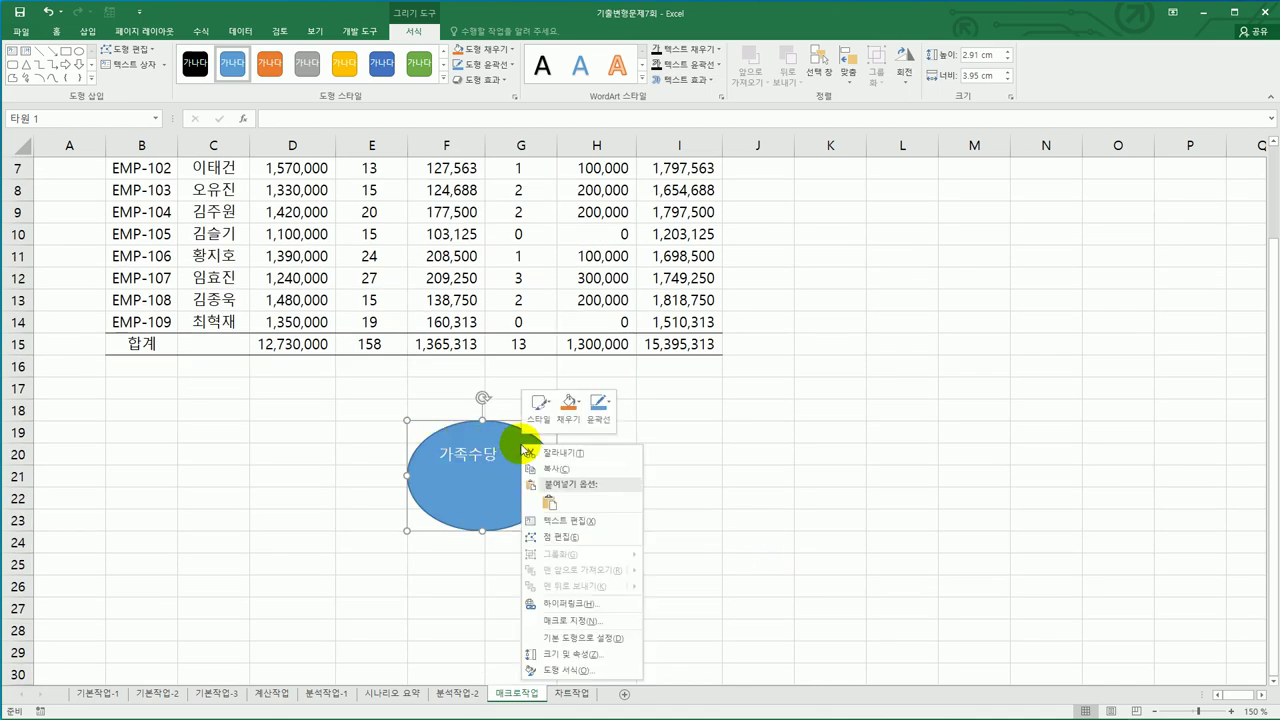
{"action": "left_click", "coordinate": [622, 620]}
{"action": "left_click_drag", "start_coordinate": [643, 488], "coordinate": [876, 348]}
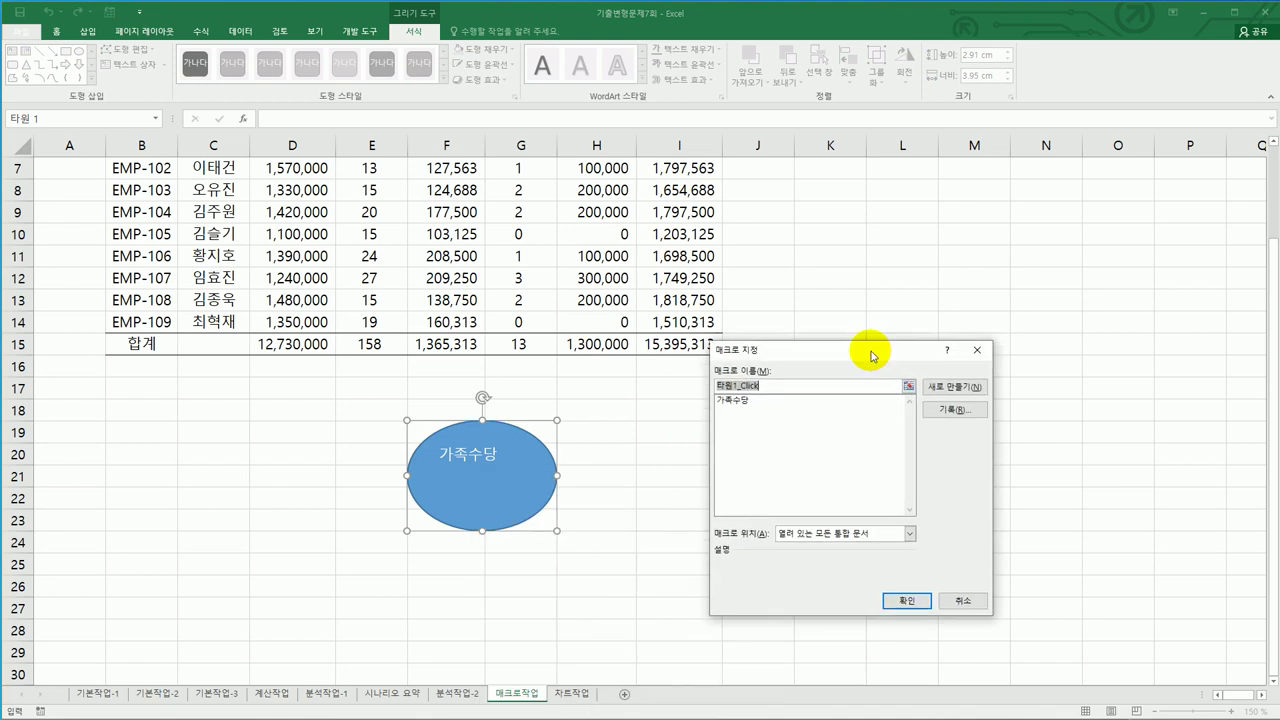
{"action": "left_click", "coordinate": [760, 398]}
{"action": "left_click", "coordinate": [910, 597]}
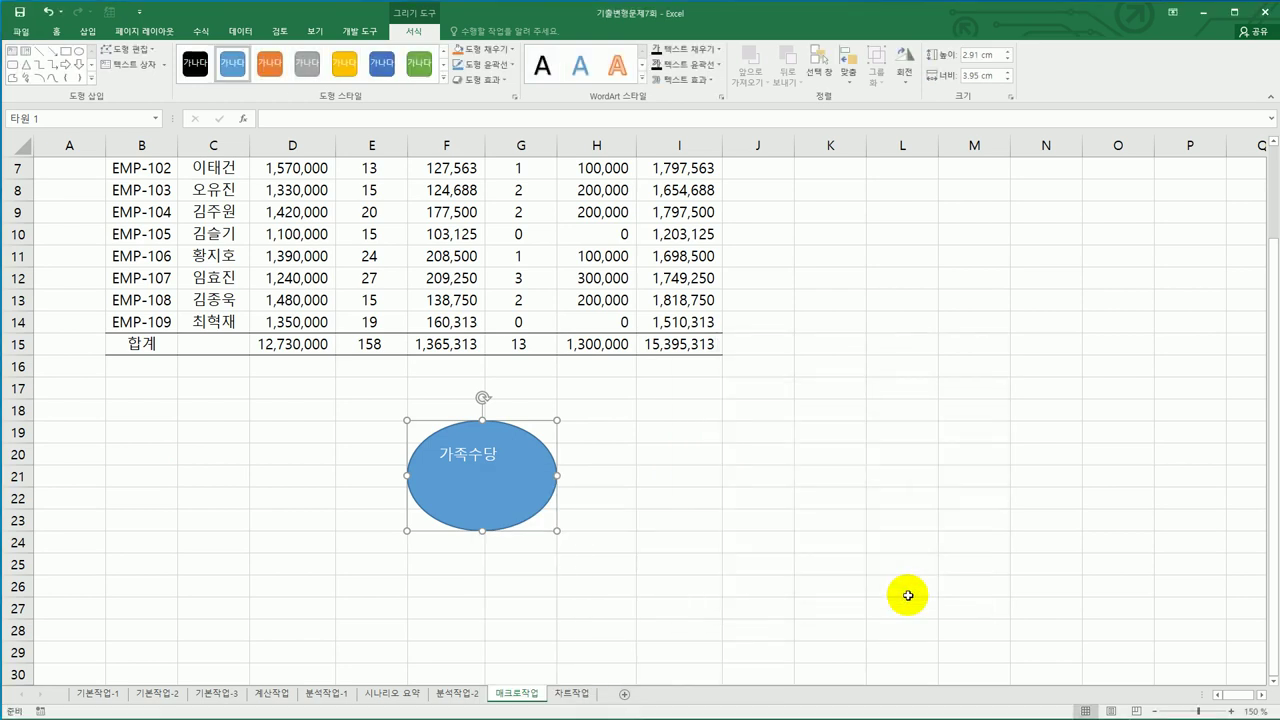
From an empty cell outside the table, start recording a macro named 서식지정 in the current workbook
{"action": "left_click", "coordinate": [906, 596]}
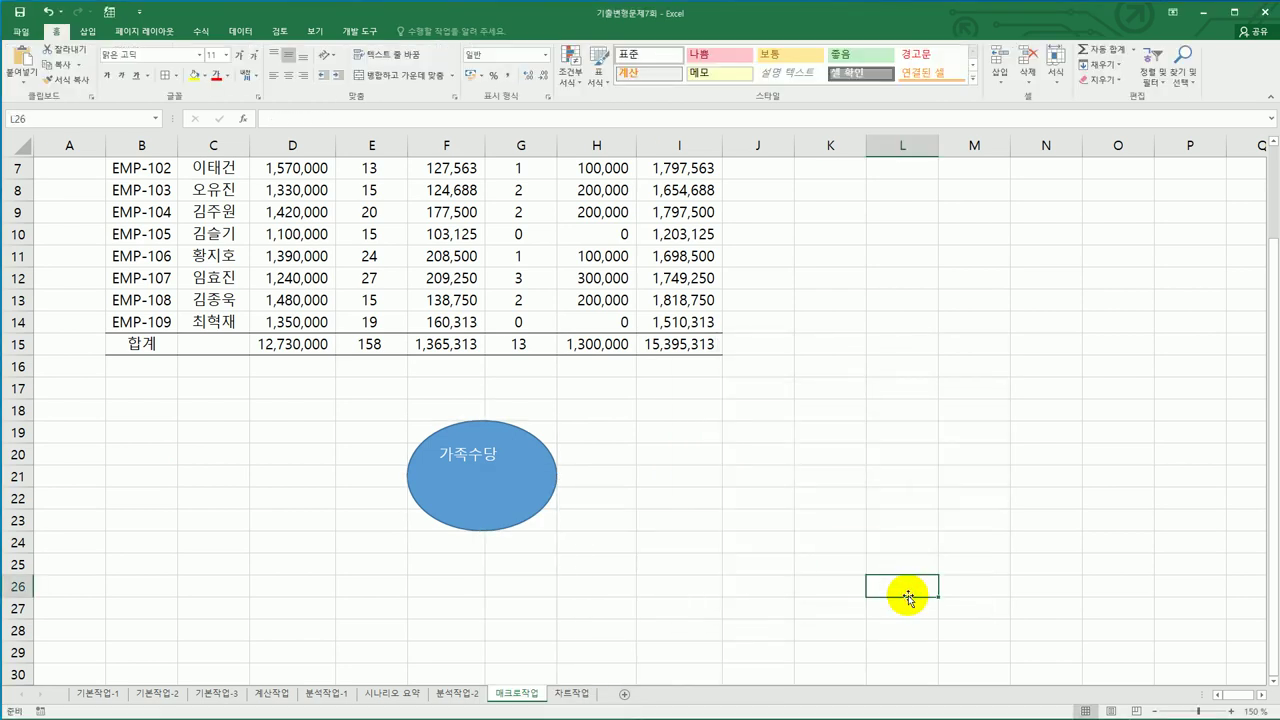
{"action": "left_click", "coordinate": [362, 33]}
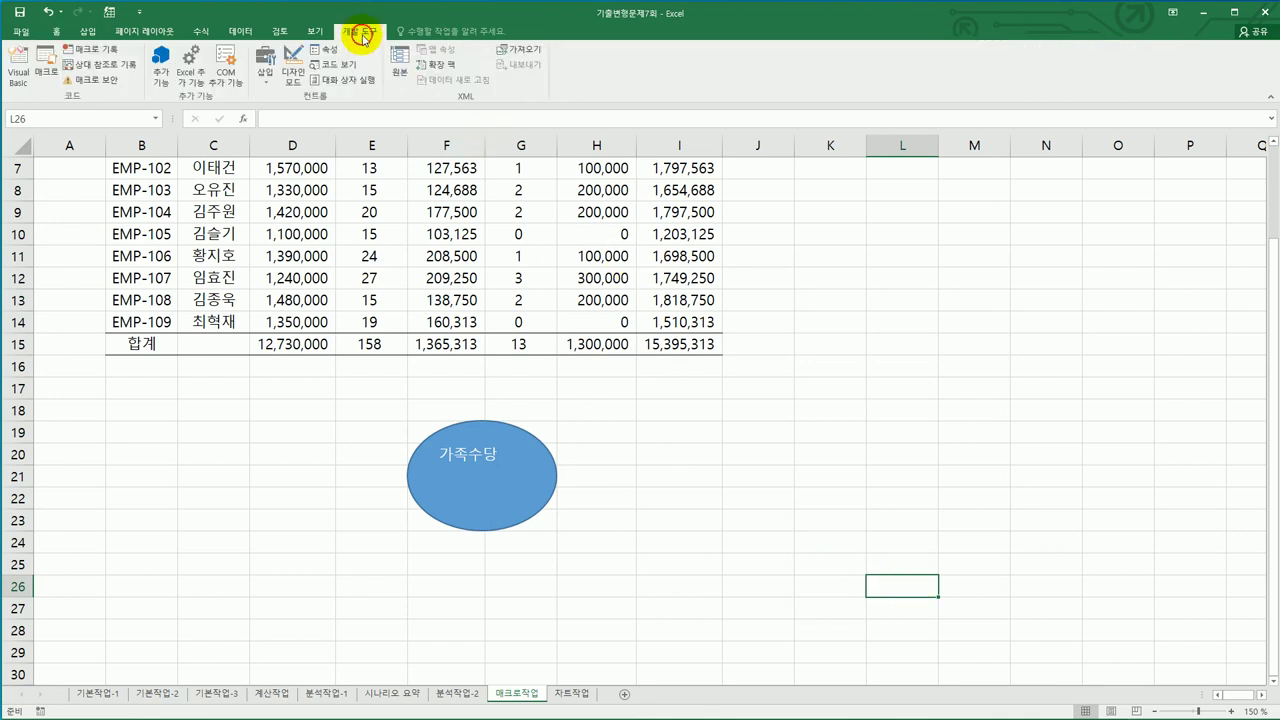
{"action": "left_click", "coordinate": [89, 51]}
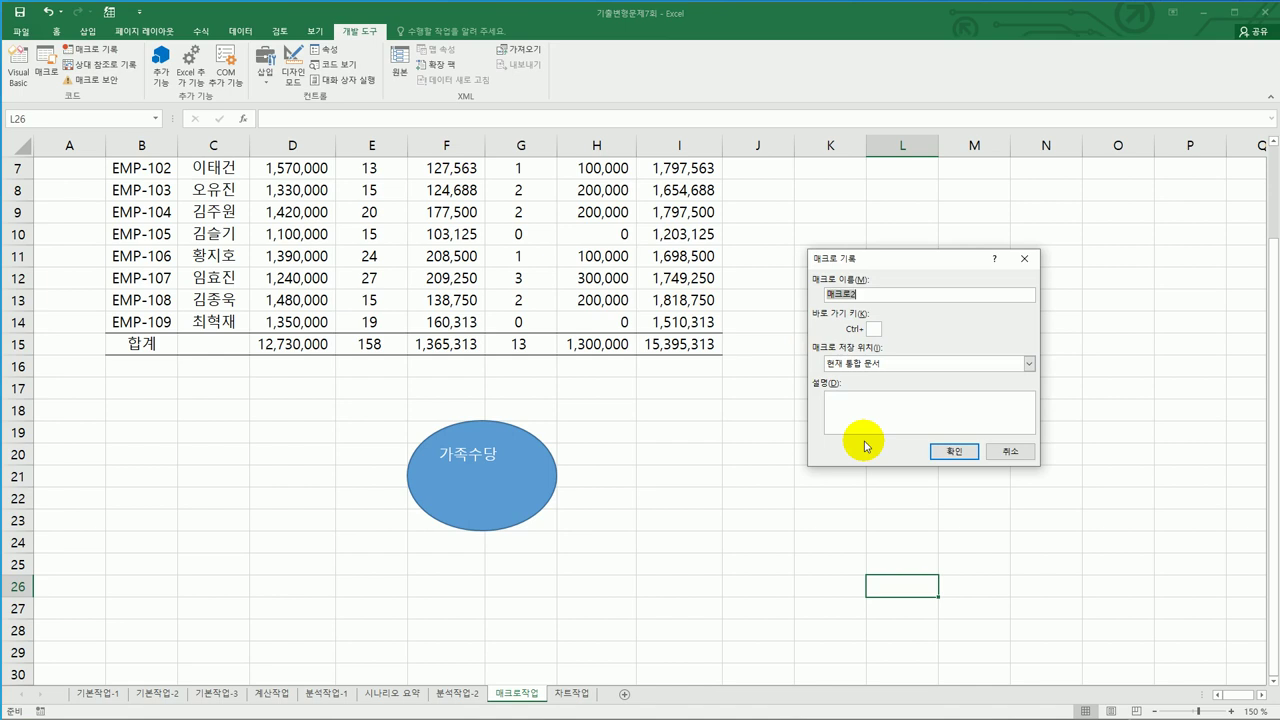
{"action": "type", "text": "서식지정"}
{"action": "left_click", "coordinate": [954, 450]}
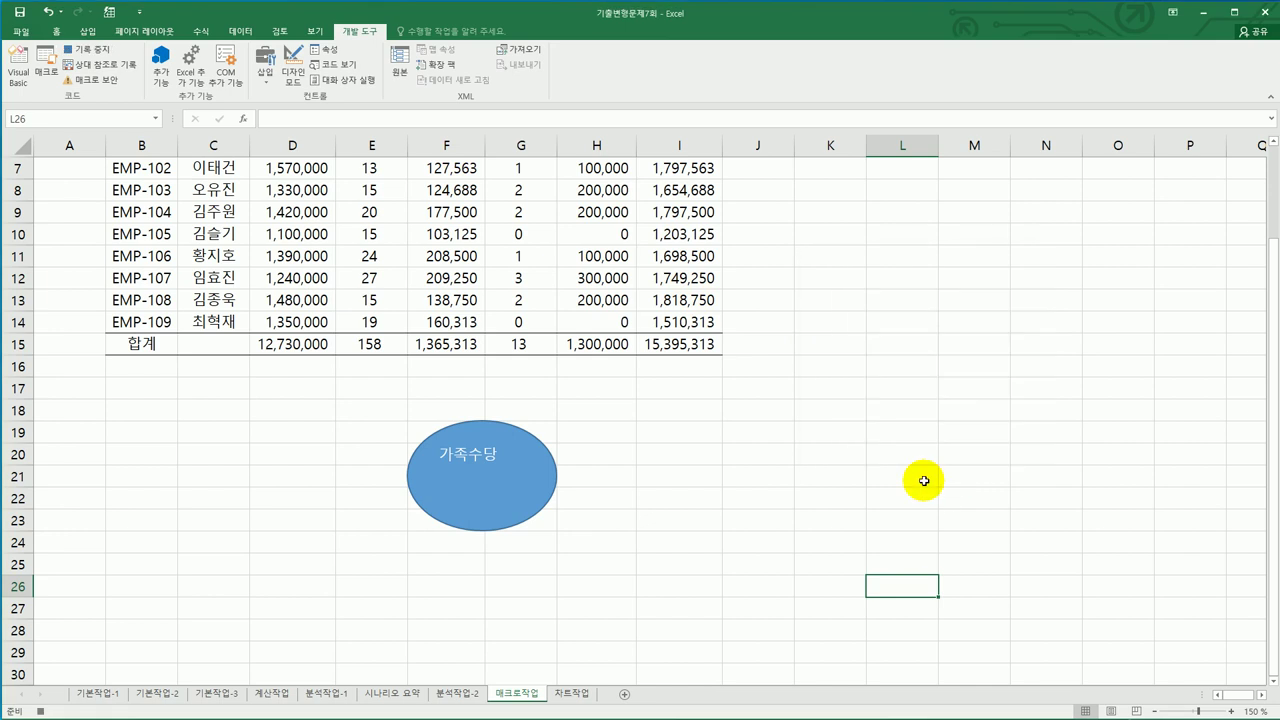
Apply italic style and the standard yellow fill color to the 급여합계 column, I4:I15
{"action": "scroll", "coordinate": [908, 490], "scroll_direction": "up", "scroll_amount": 2}
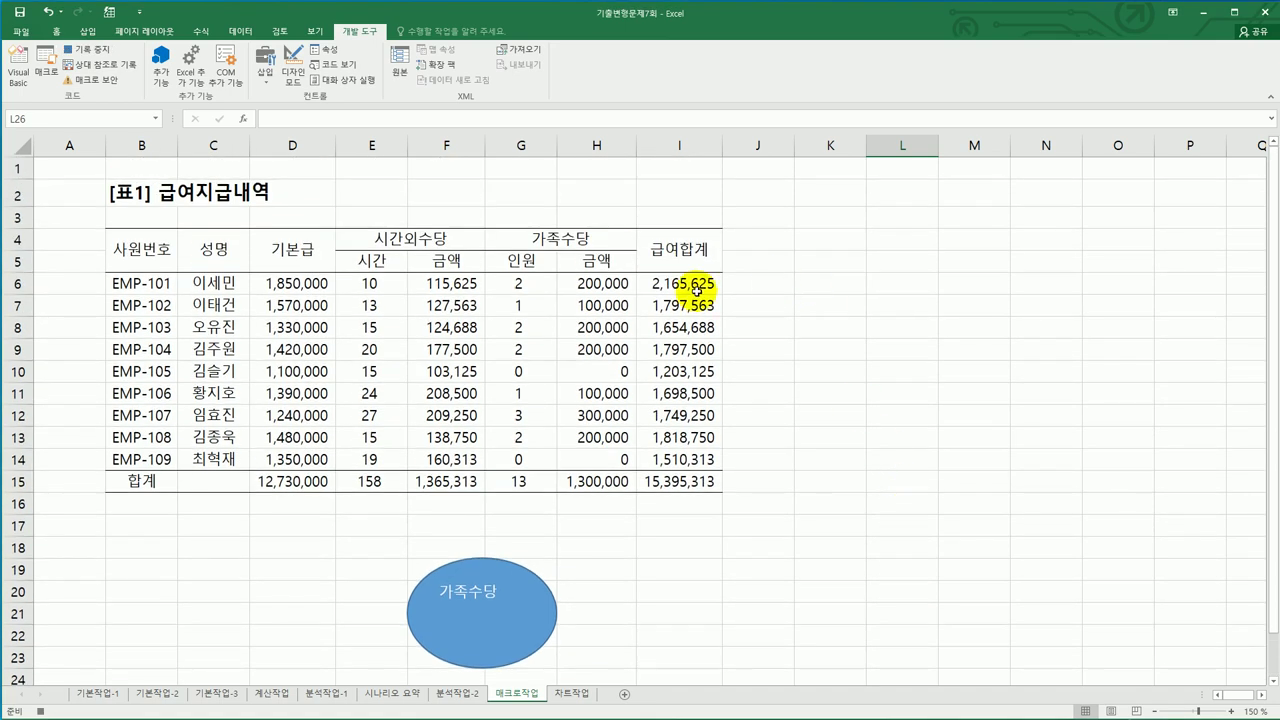
{"action": "left_click_drag", "start_coordinate": [694, 284], "coordinate": [686, 440]}
{"action": "left_click_drag", "start_coordinate": [680, 250], "coordinate": [694, 483]}
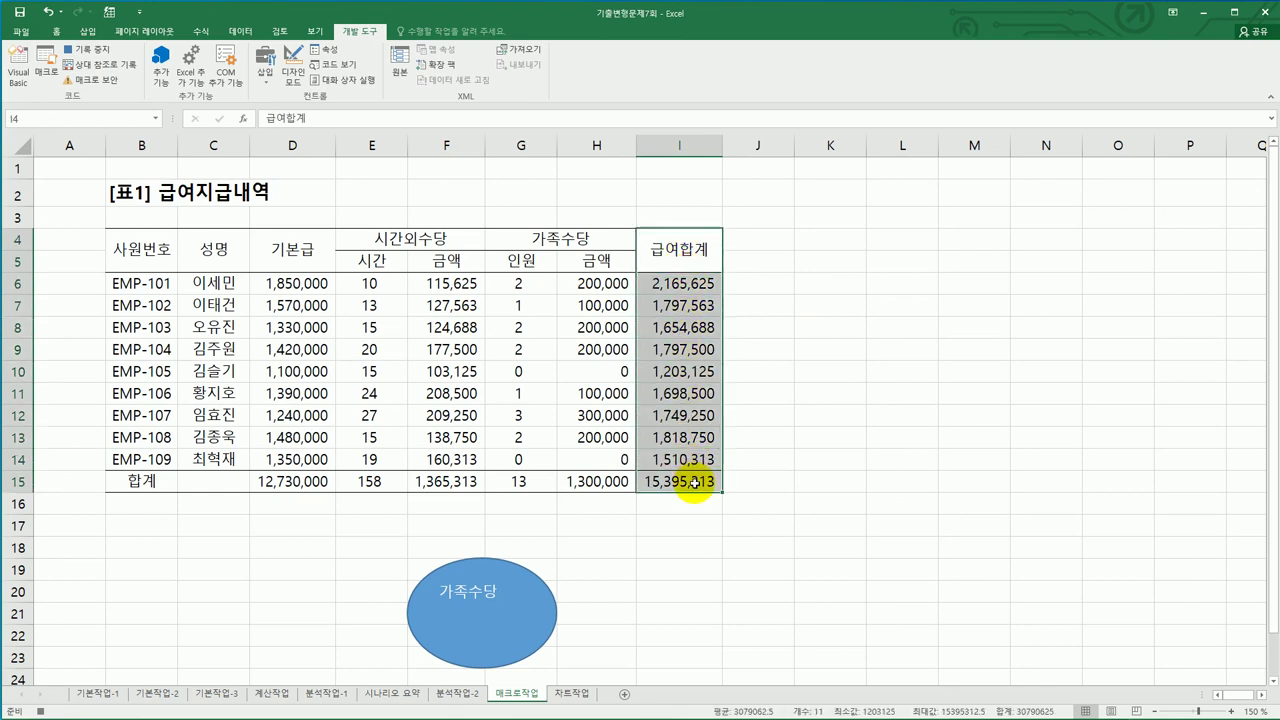
{"action": "left_click", "coordinate": [59, 33]}
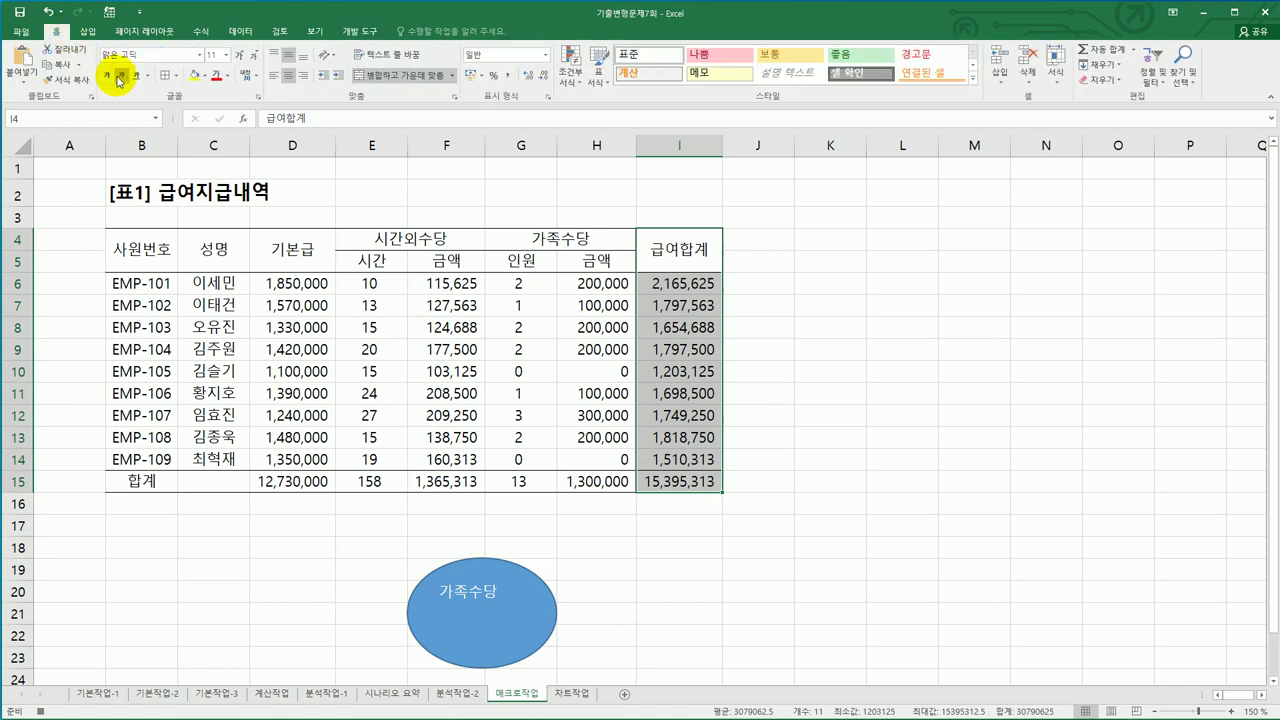
{"action": "left_click", "coordinate": [119, 75]}
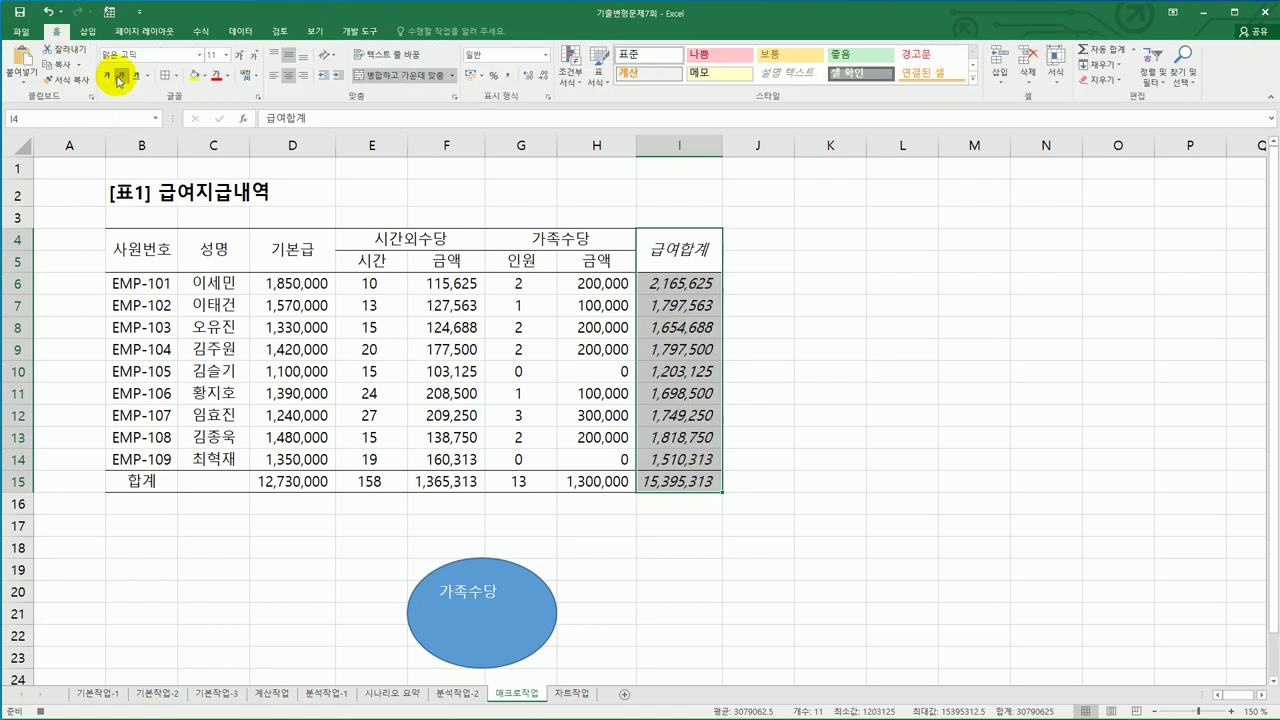
{"action": "left_click", "coordinate": [203, 75]}
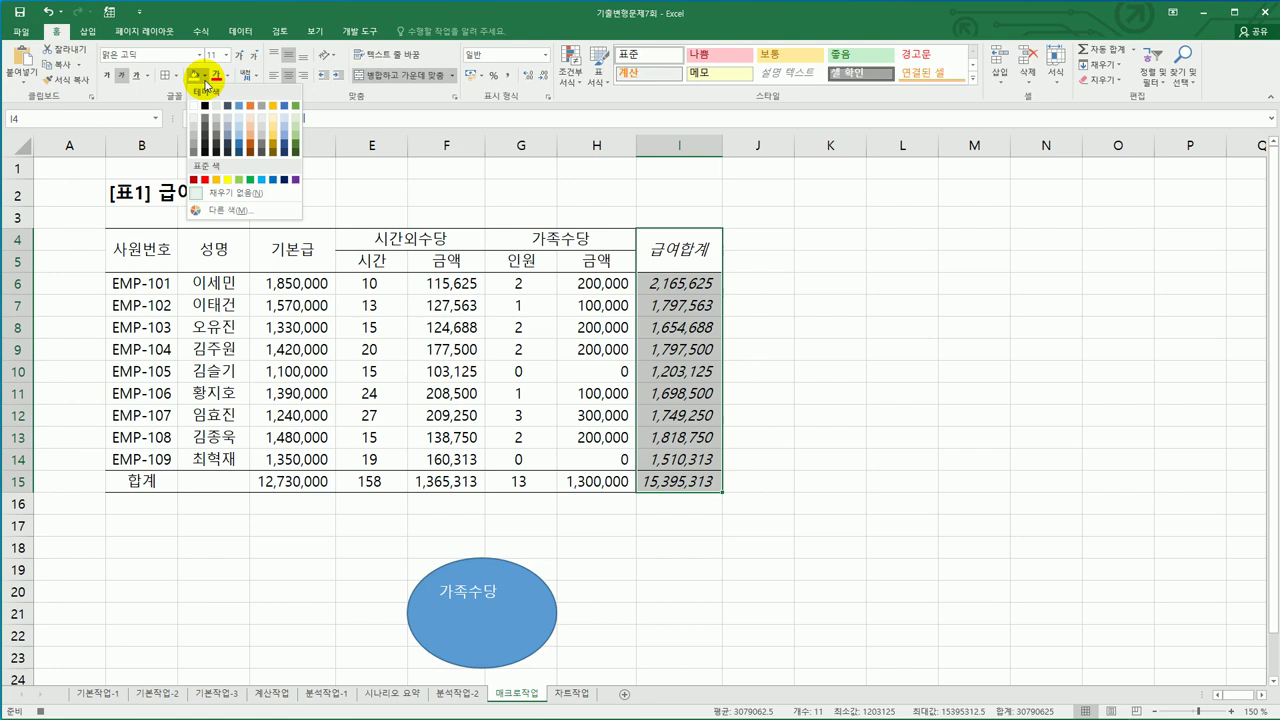
{"action": "left_click", "coordinate": [227, 179]}
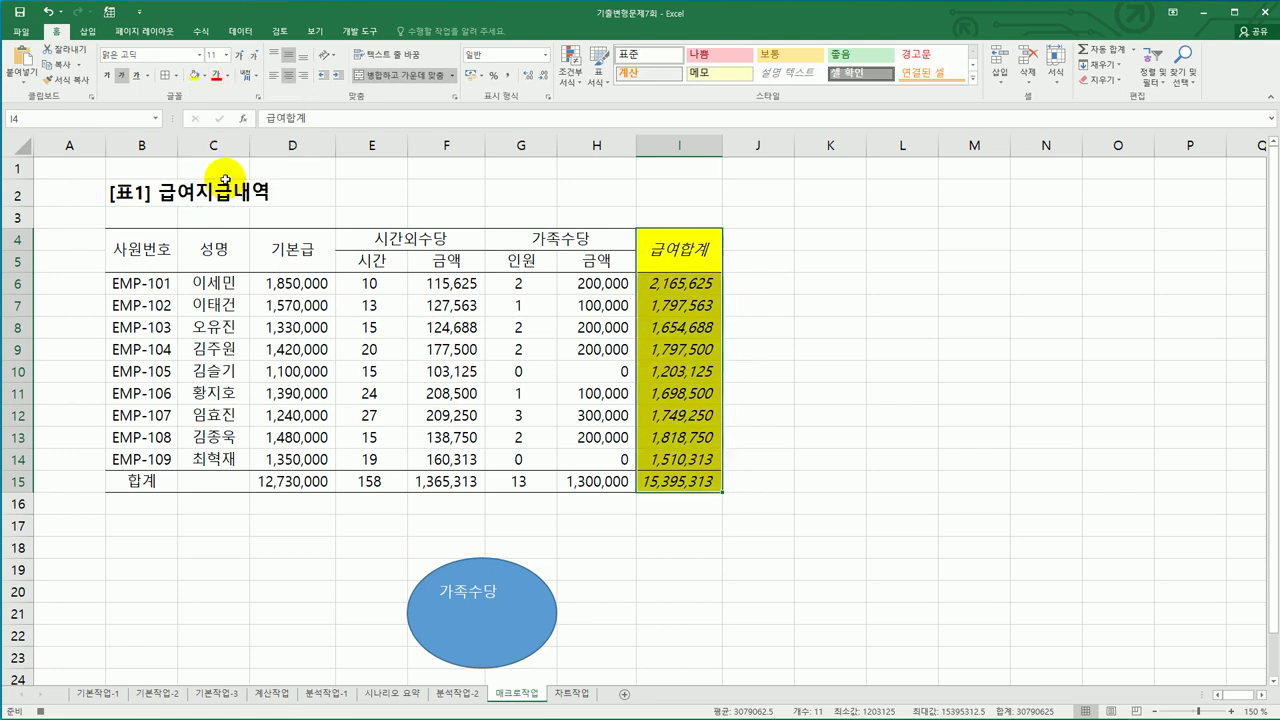
Select cell I15, stop the macro recording, and move to an empty cell outside the table
{"action": "left_click", "coordinate": [670, 483]}
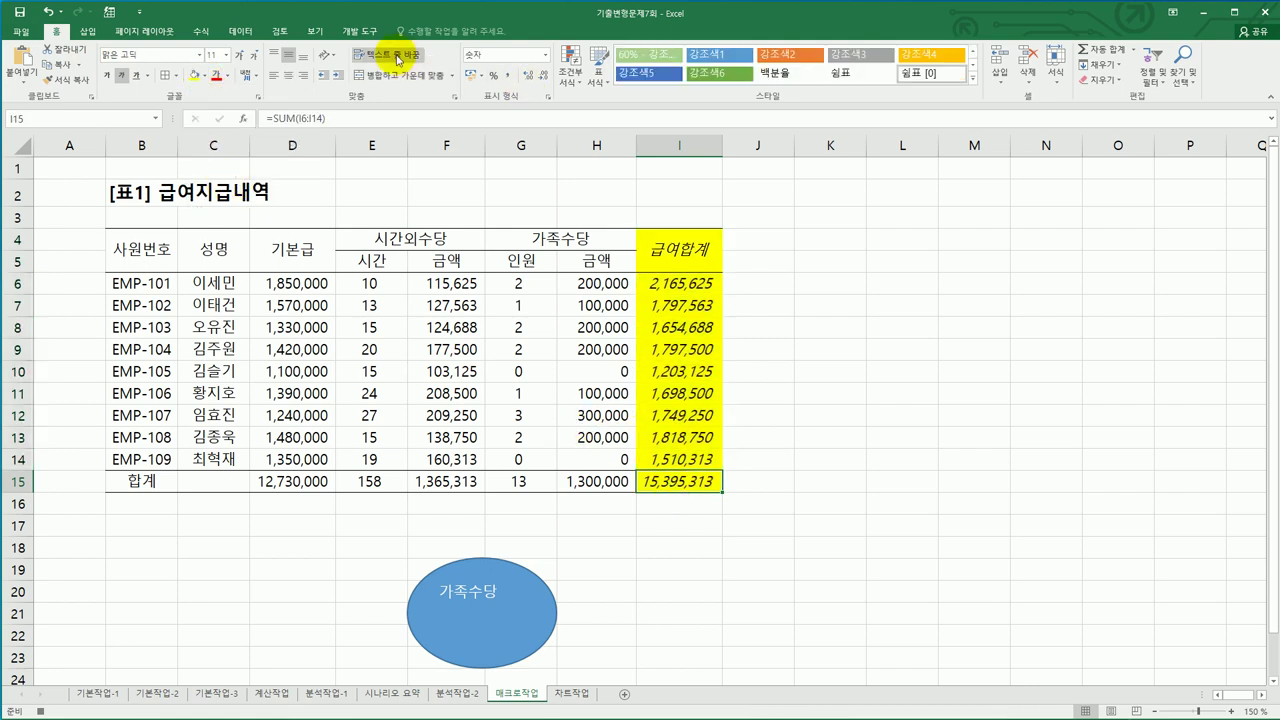
{"action": "left_click", "coordinate": [358, 31]}
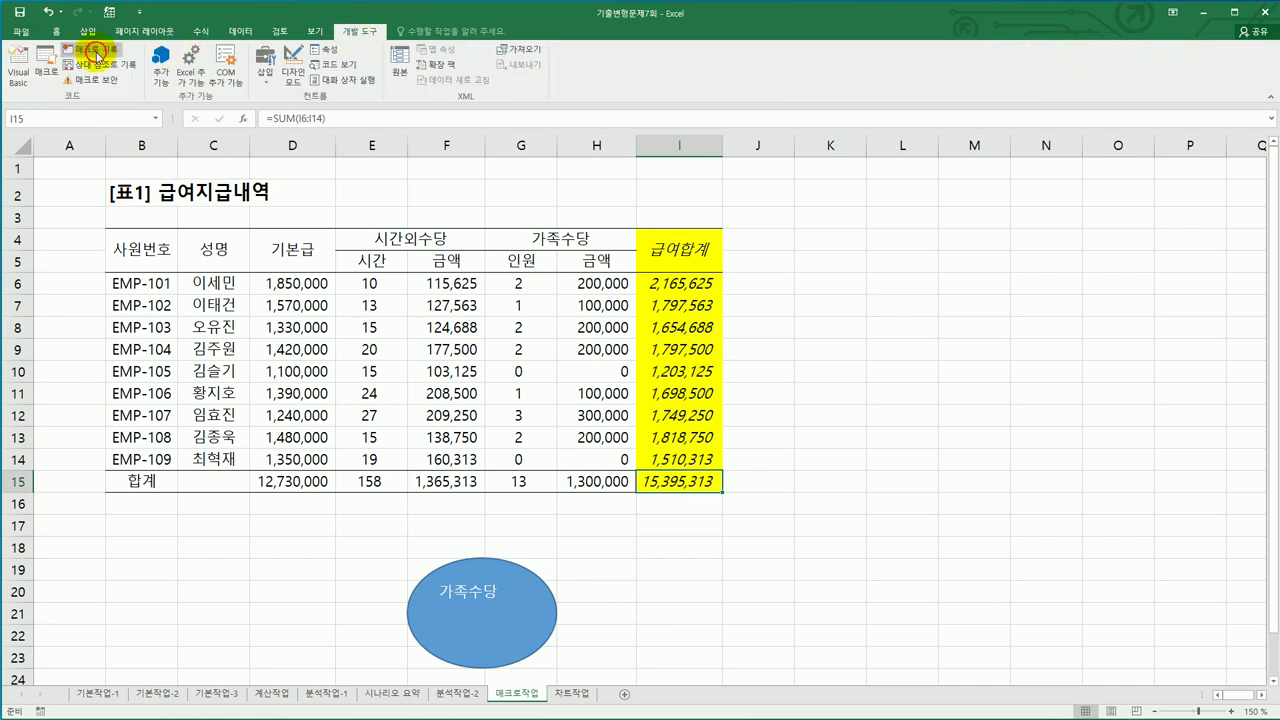
{"action": "left_click", "coordinate": [96, 50]}
{"action": "left_click", "coordinate": [858, 461]}
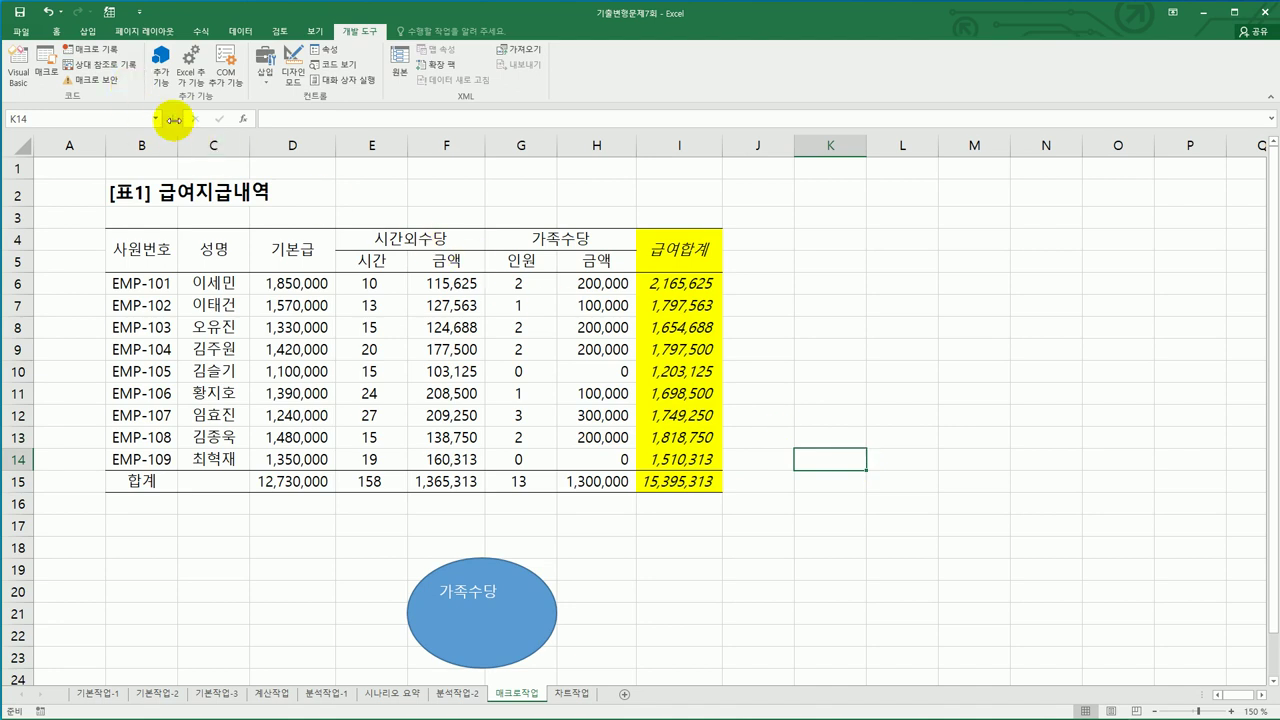
Draw a rectangle shape covering cells H19:I23 beside the ellipse and enter 서식지정 as its text
{"action": "left_click", "coordinate": [88, 31]}
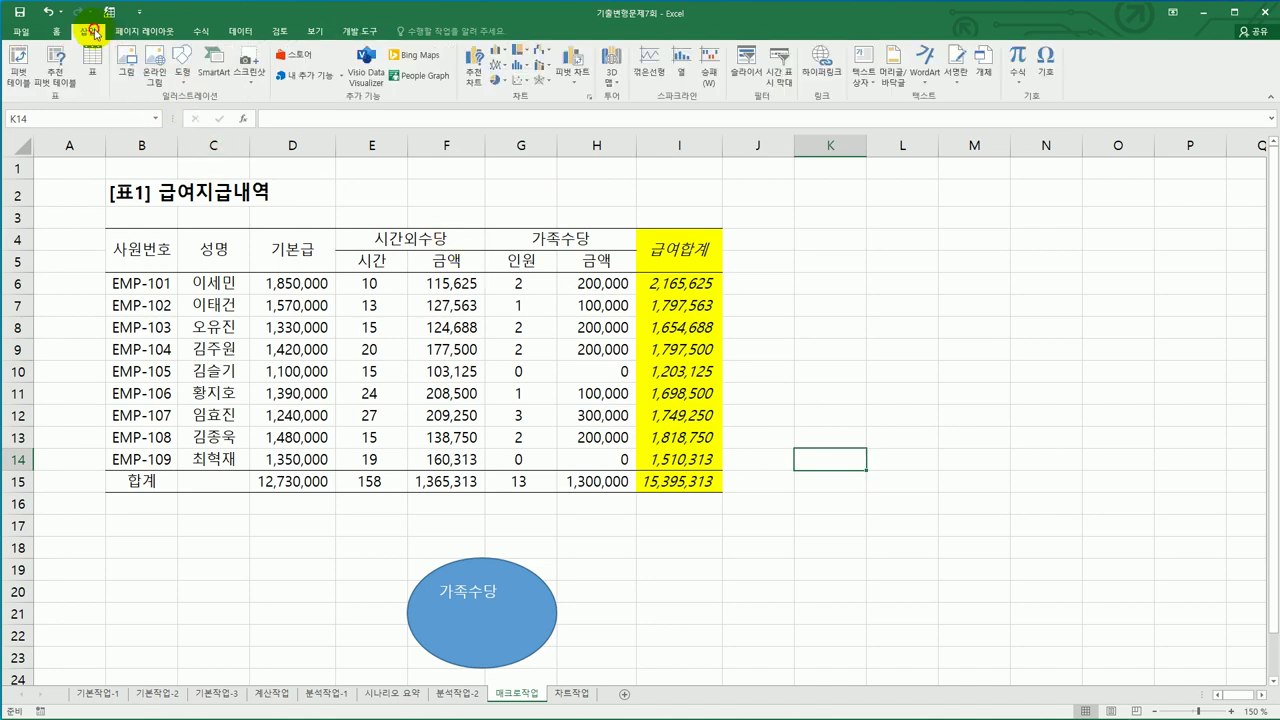
{"action": "left_click", "coordinate": [182, 78]}
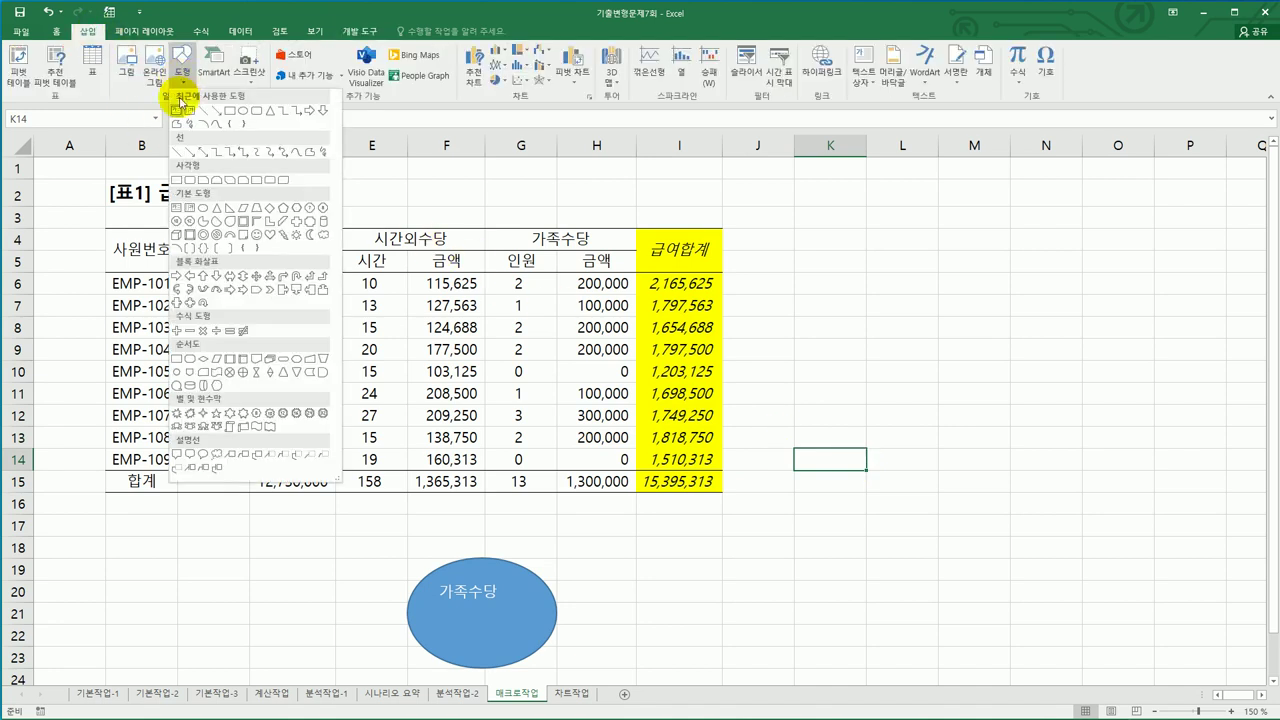
{"action": "left_click", "coordinate": [177, 182]}
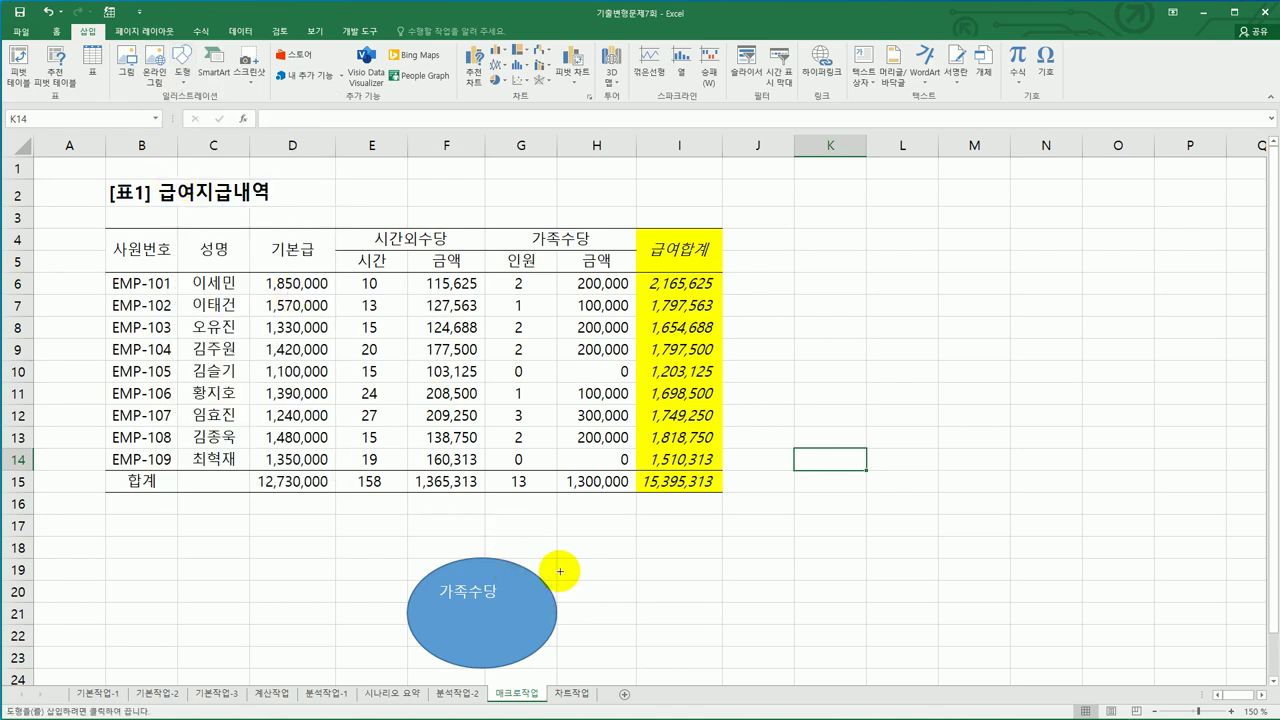
{"action": "left_click_drag", "start_coordinate": [556, 558], "coordinate": [694, 658]}
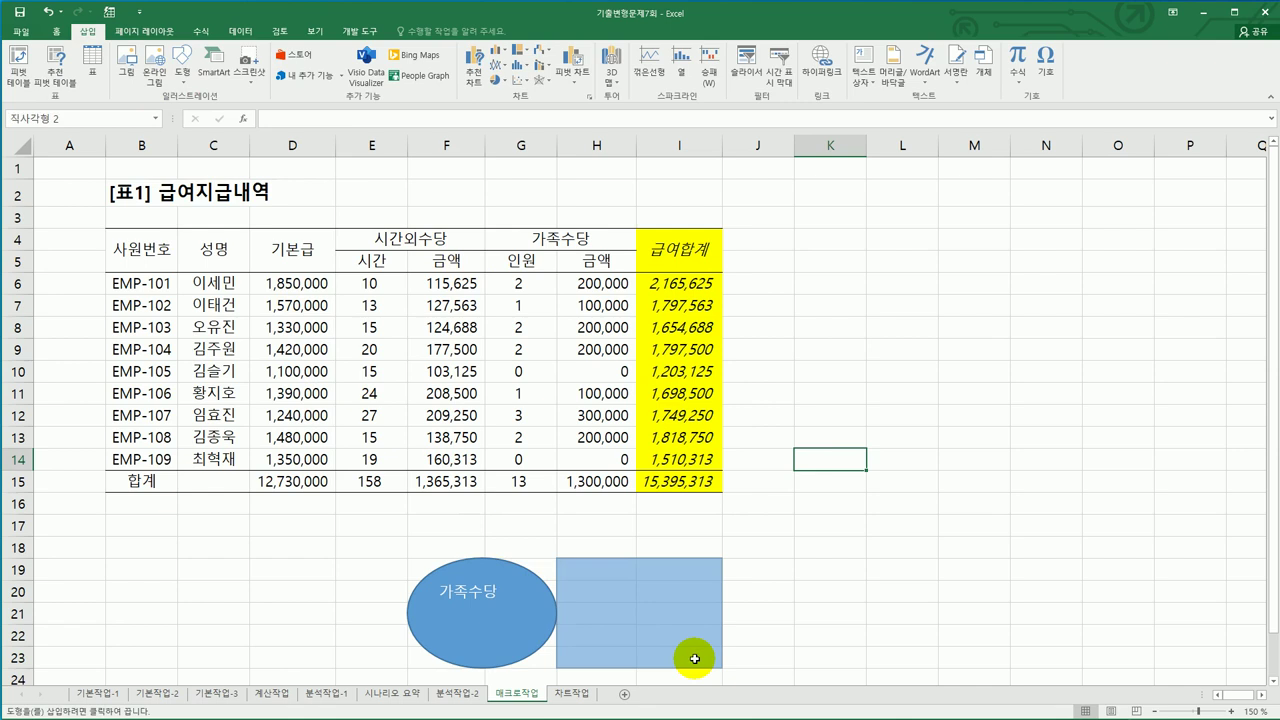
{"action": "left_click_drag", "start_coordinate": [694, 658], "coordinate": [694, 658]}
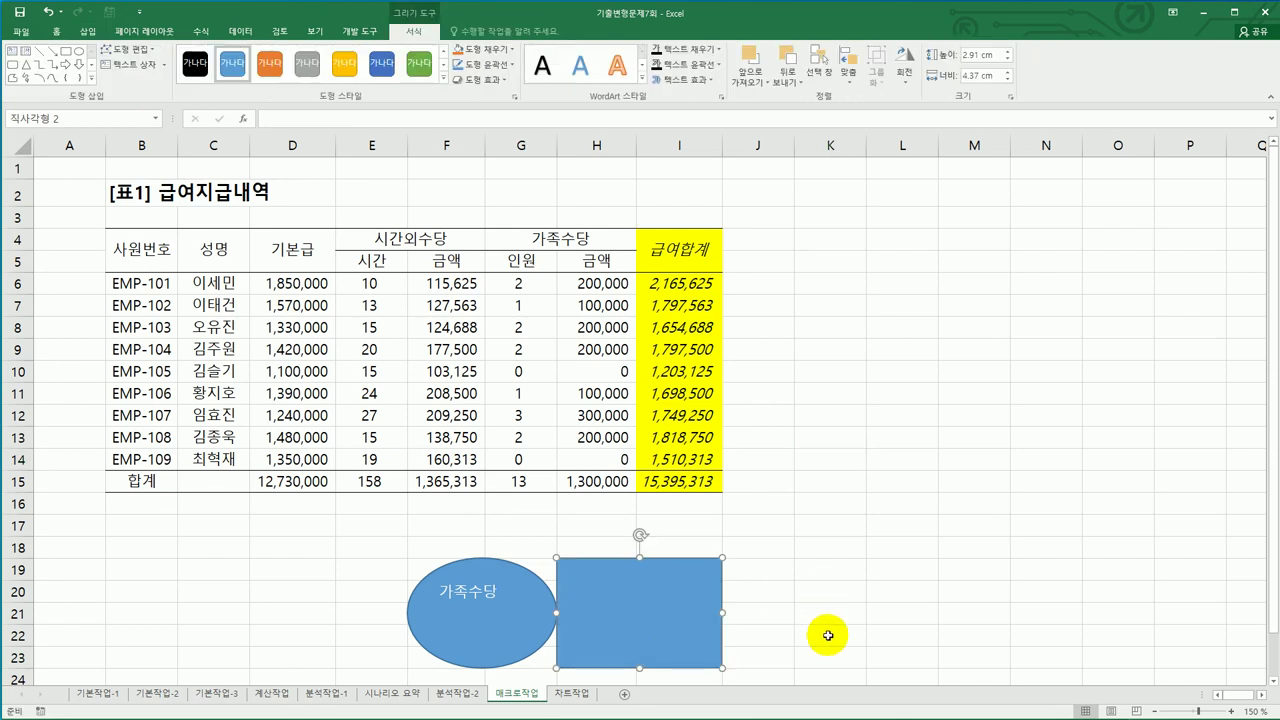
{"action": "type", "text": "서시지"}
{"action": "type", "text": "식지정"}
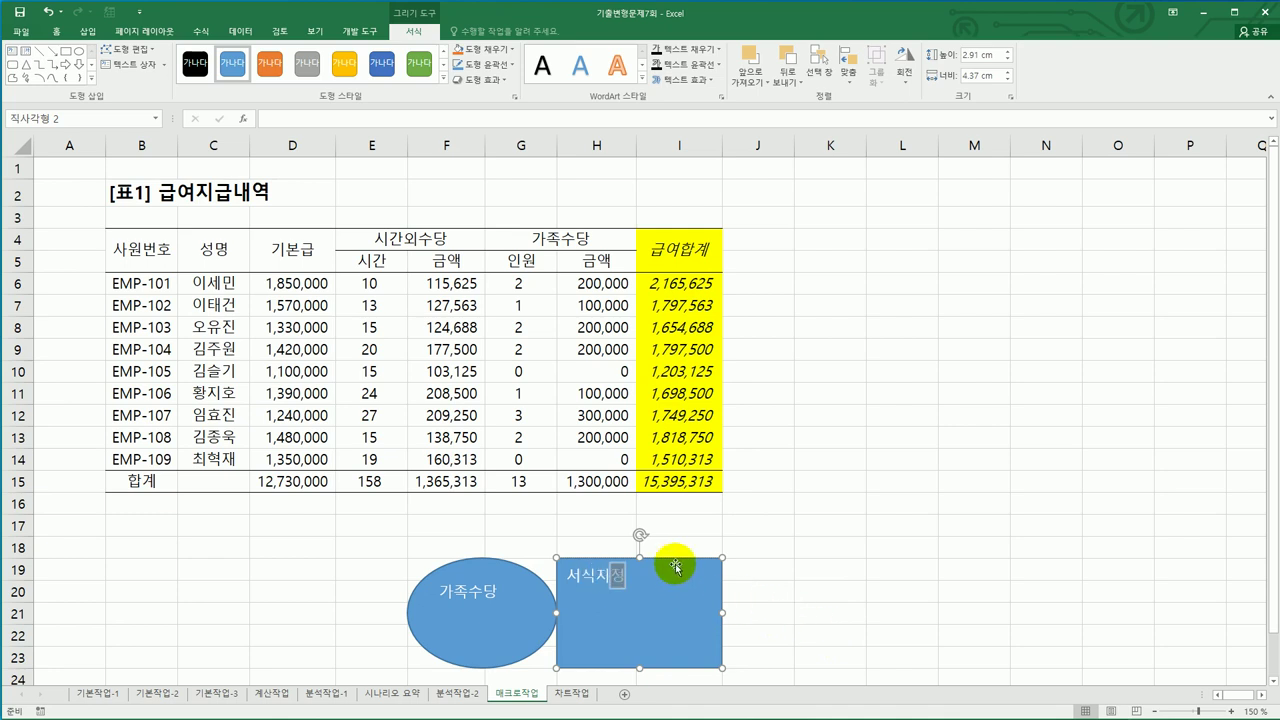
{"action": "left_click", "coordinate": [928, 527]}
Assign the 서식지정 macro to the rectangle shape and deselect it
{"action": "scroll", "coordinate": [928, 527], "scroll_direction": "down", "scroll_amount": 2}
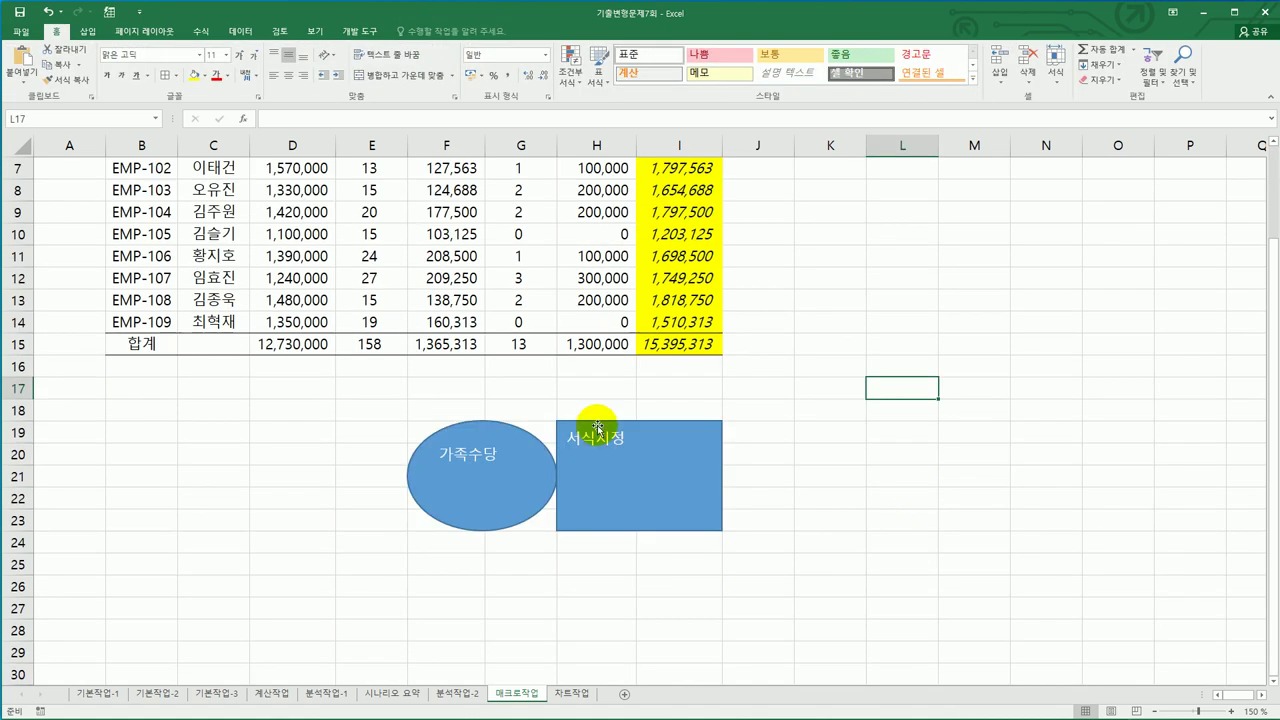
{"action": "right_click", "coordinate": [655, 430]}
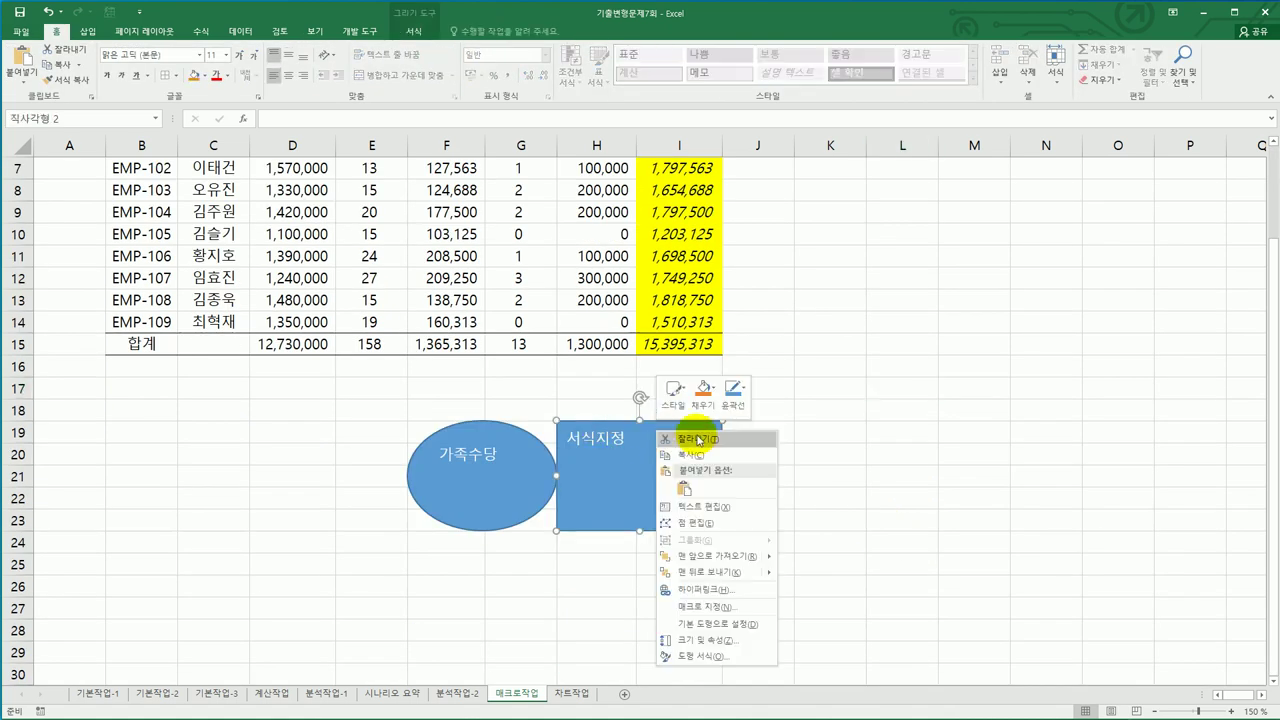
{"action": "left_click", "coordinate": [731, 608]}
{"action": "left_click_drag", "start_coordinate": [731, 478], "coordinate": [915, 341]}
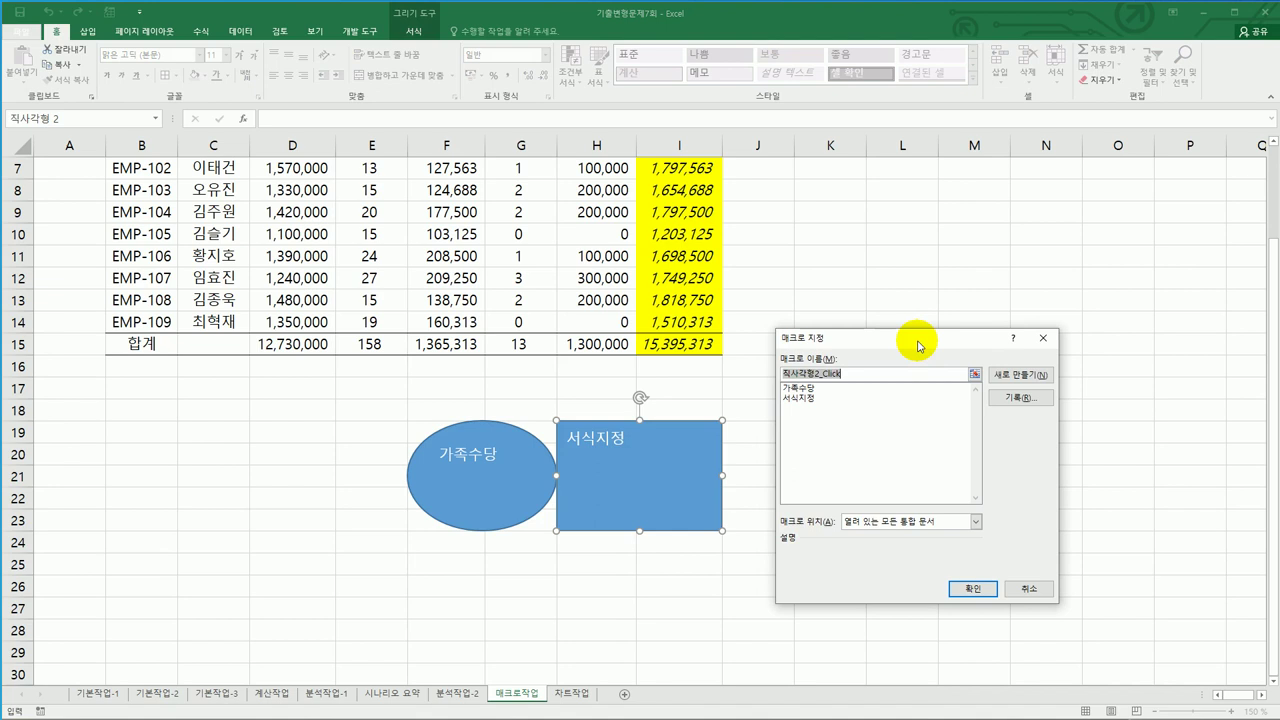
{"action": "left_click", "coordinate": [826, 399]}
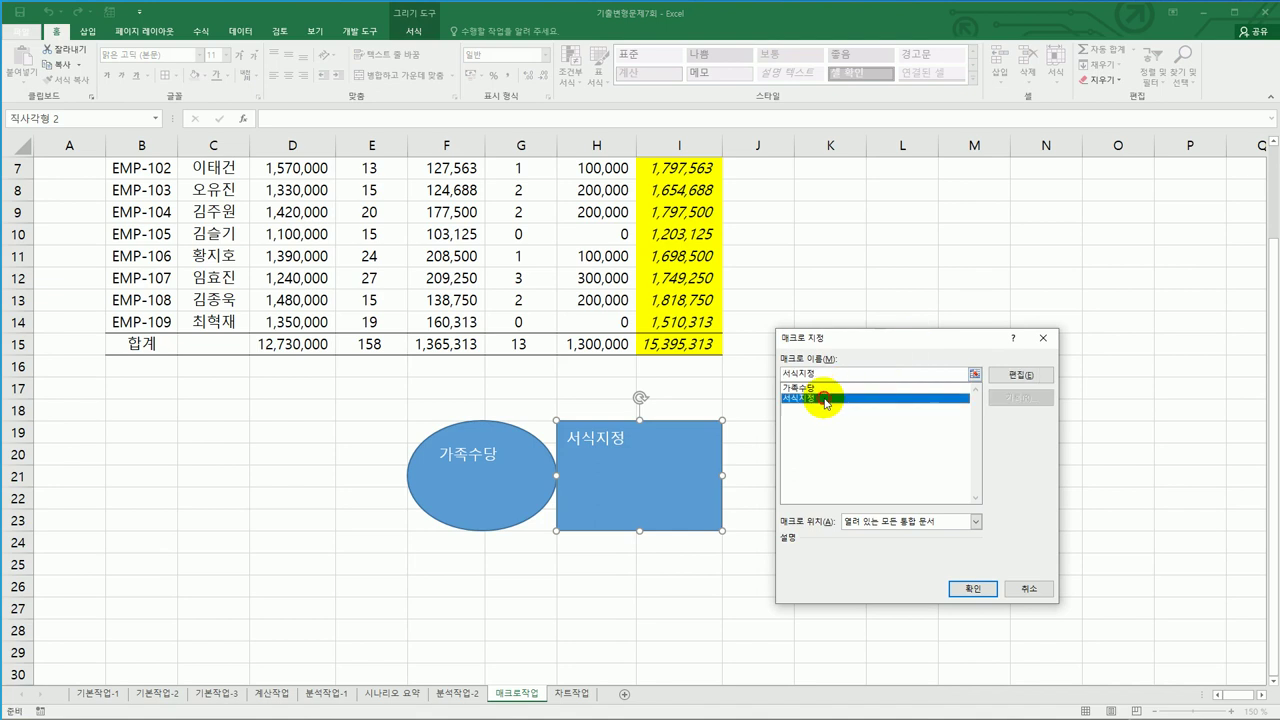
{"action": "left_click", "coordinate": [975, 590]}
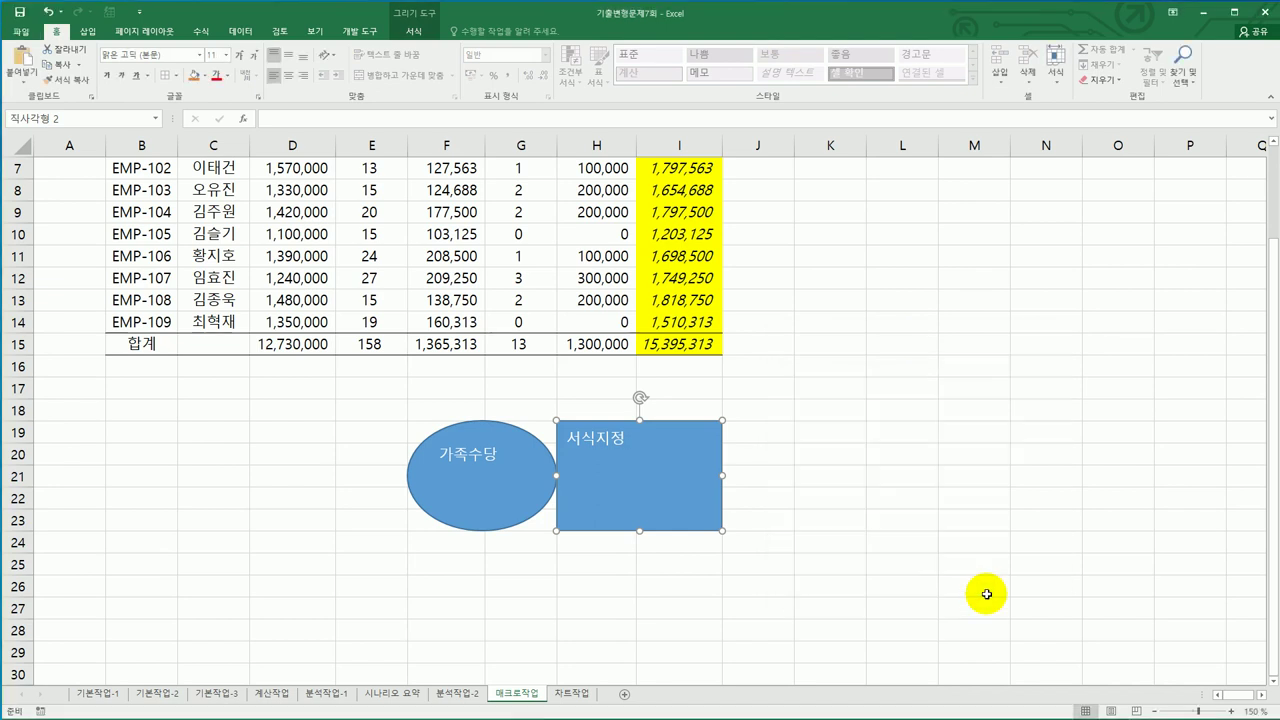
{"action": "left_click", "coordinate": [986, 594]}
{"action": "scroll", "coordinate": [986, 596], "scroll_direction": "up", "scroll_amount": 2}
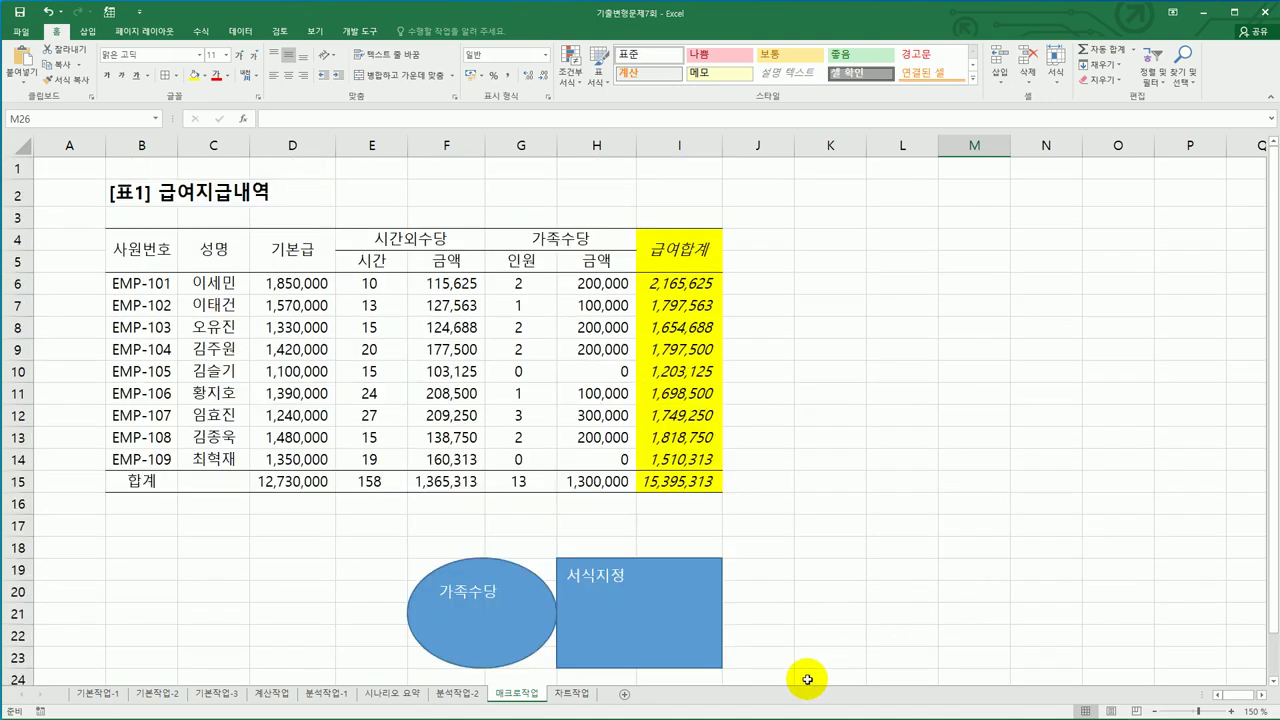
On the 차트작업 sheet, delete the 종가 data series from the chart
{"action": "left_click", "coordinate": [572, 693]}
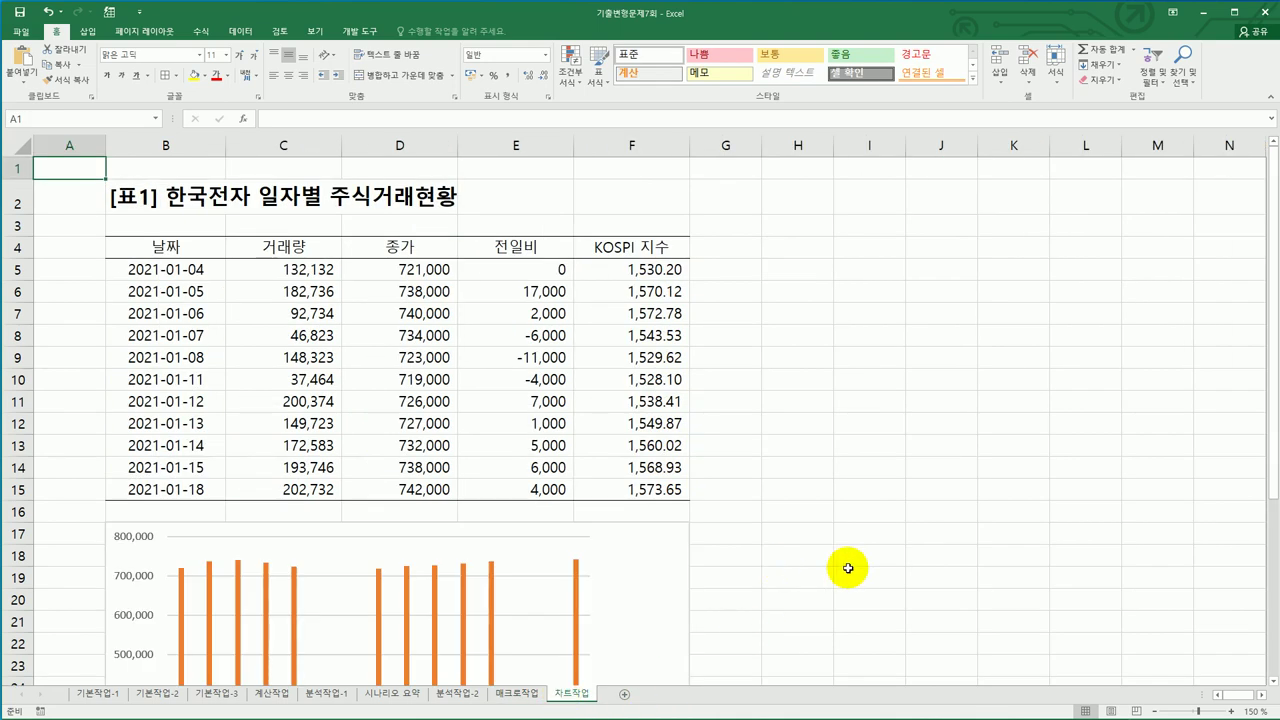
{"action": "scroll", "coordinate": [847, 568], "scroll_direction": "down", "scroll_amount": 4}
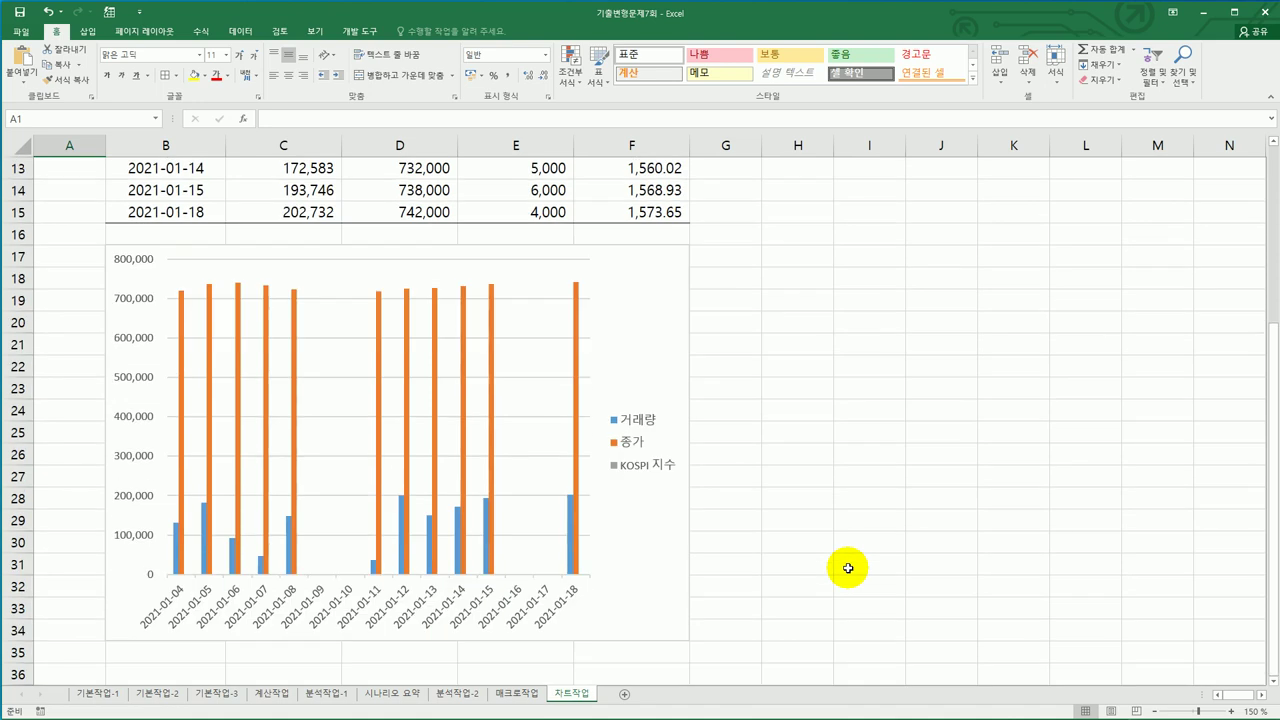
{"action": "left_click", "coordinate": [493, 345]}
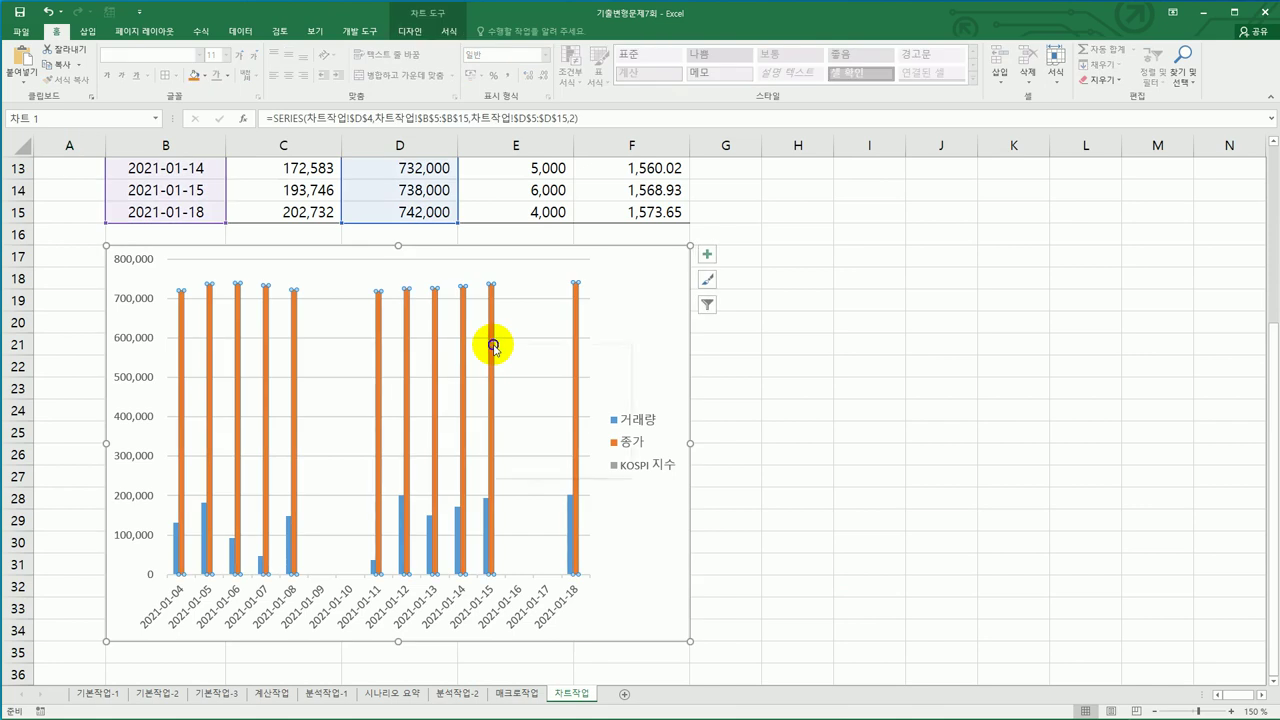
{"action": "right_click", "coordinate": [493, 345]}
{"action": "left_click", "coordinate": [509, 354]}
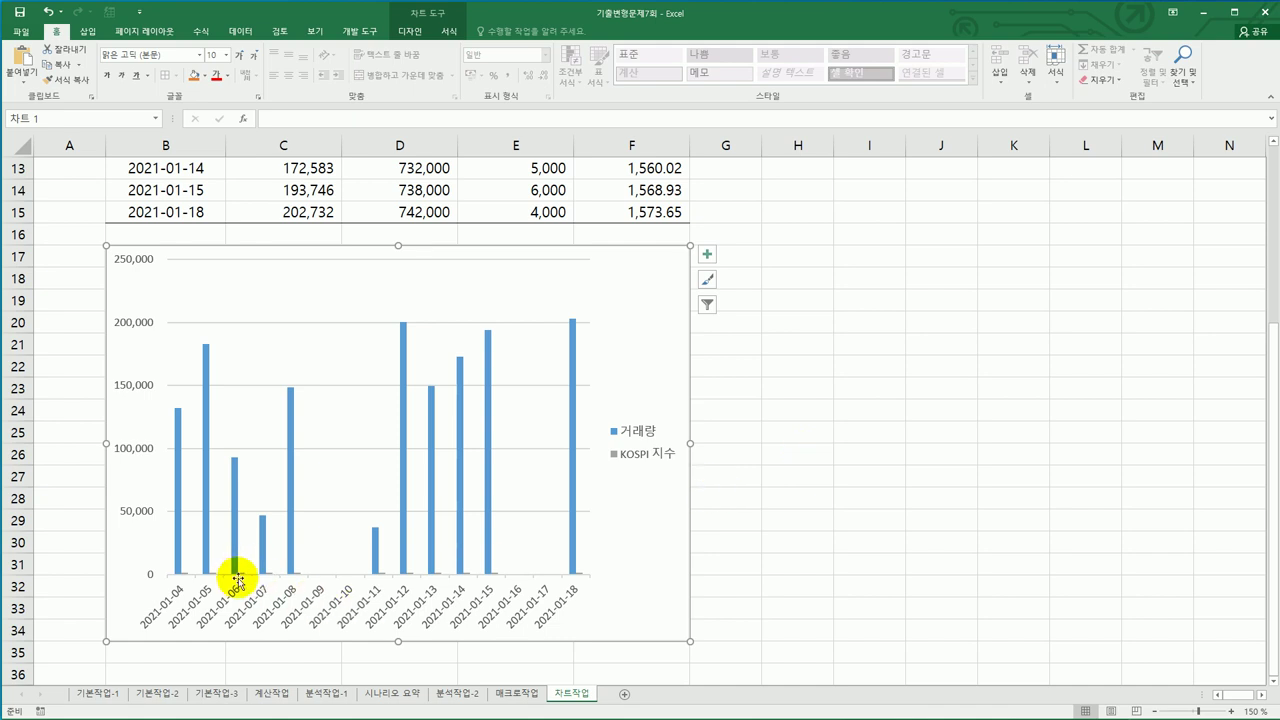
Change the KOSPI 지수 series to a line with markers (표식이 있는 꺾은선형) plotted on the secondary axis
{"action": "left_click", "coordinate": [287, 428]}
{"action": "right_click", "coordinate": [287, 428]}
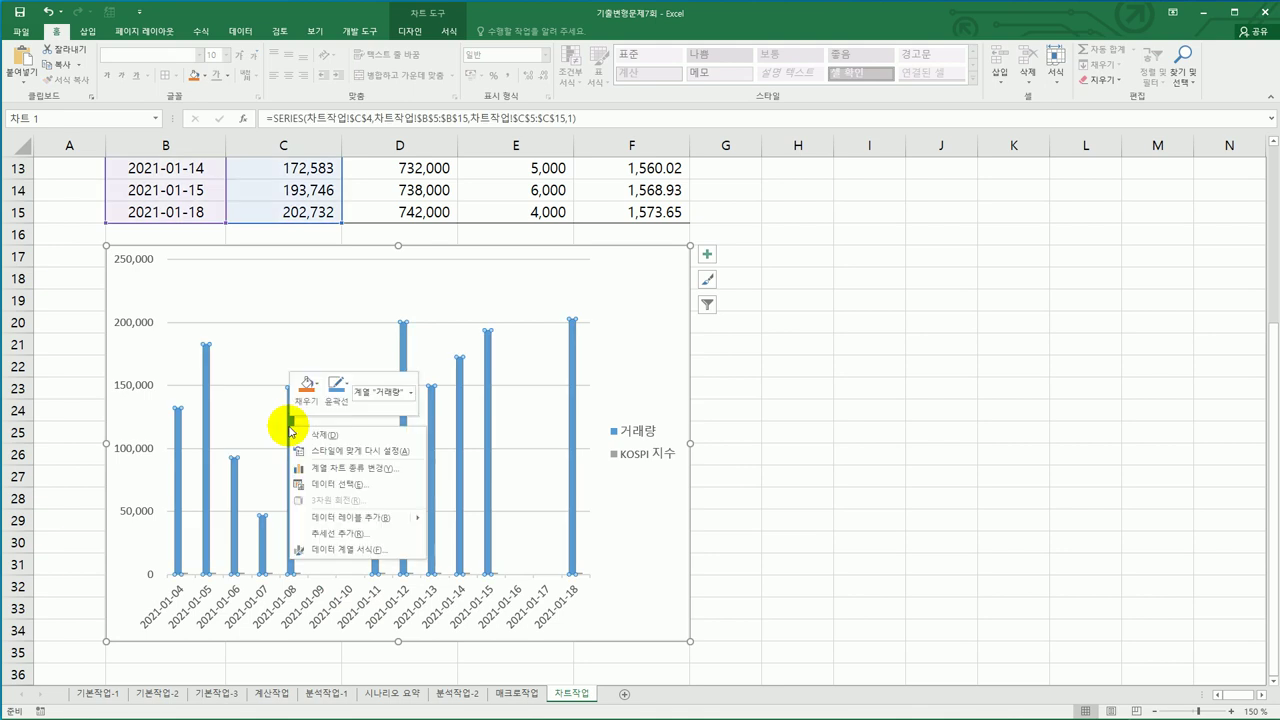
{"action": "left_click", "coordinate": [373, 468]}
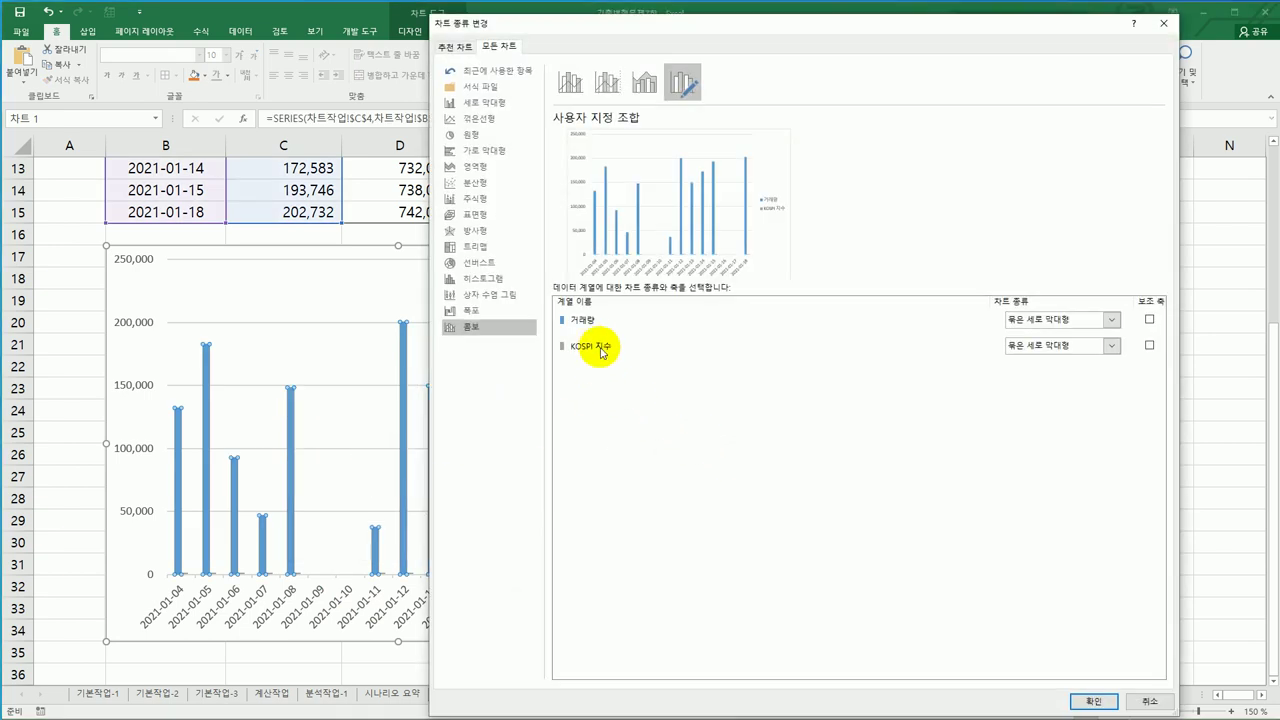
{"action": "left_click", "coordinate": [1109, 350]}
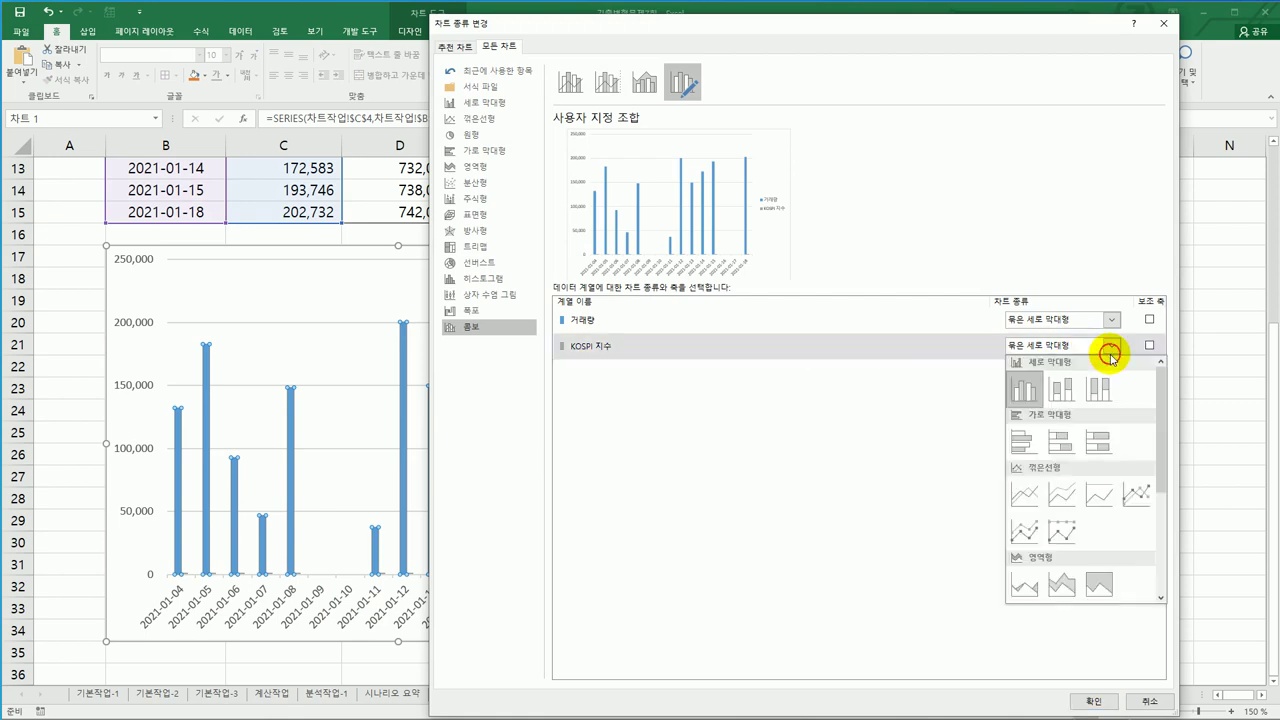
{"action": "left_click", "coordinate": [1140, 497]}
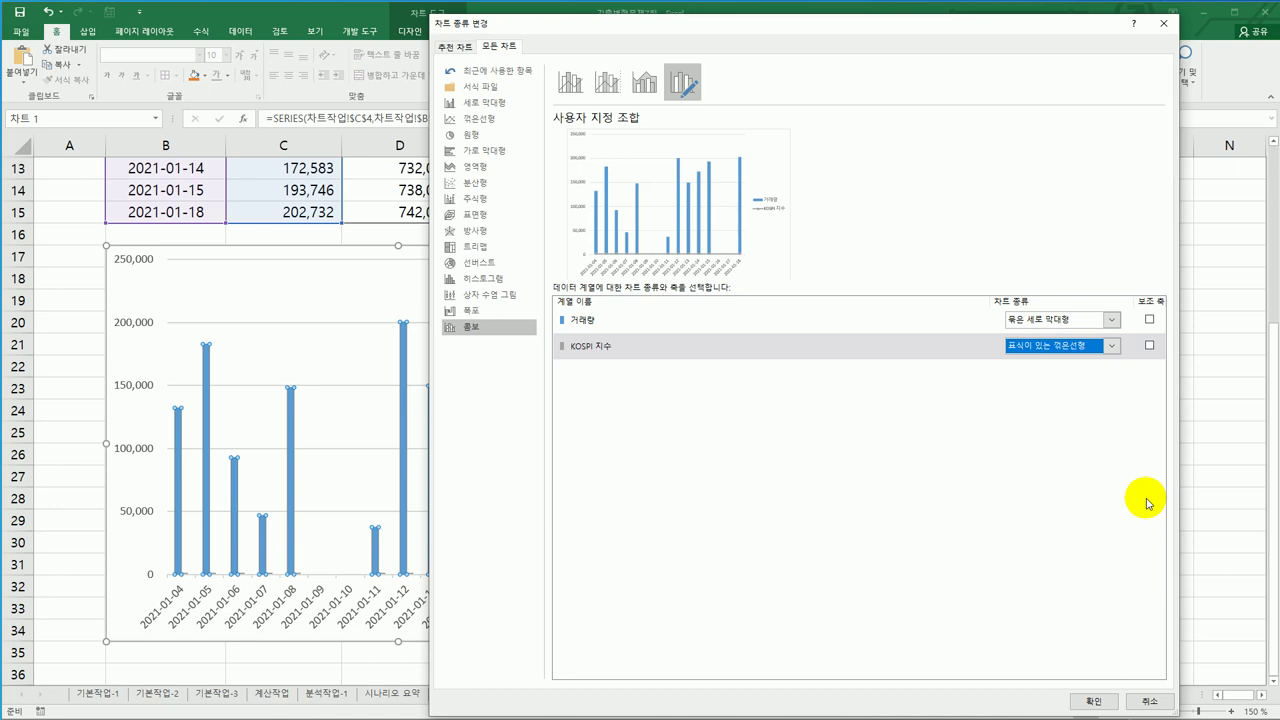
{"action": "left_click", "coordinate": [1149, 347]}
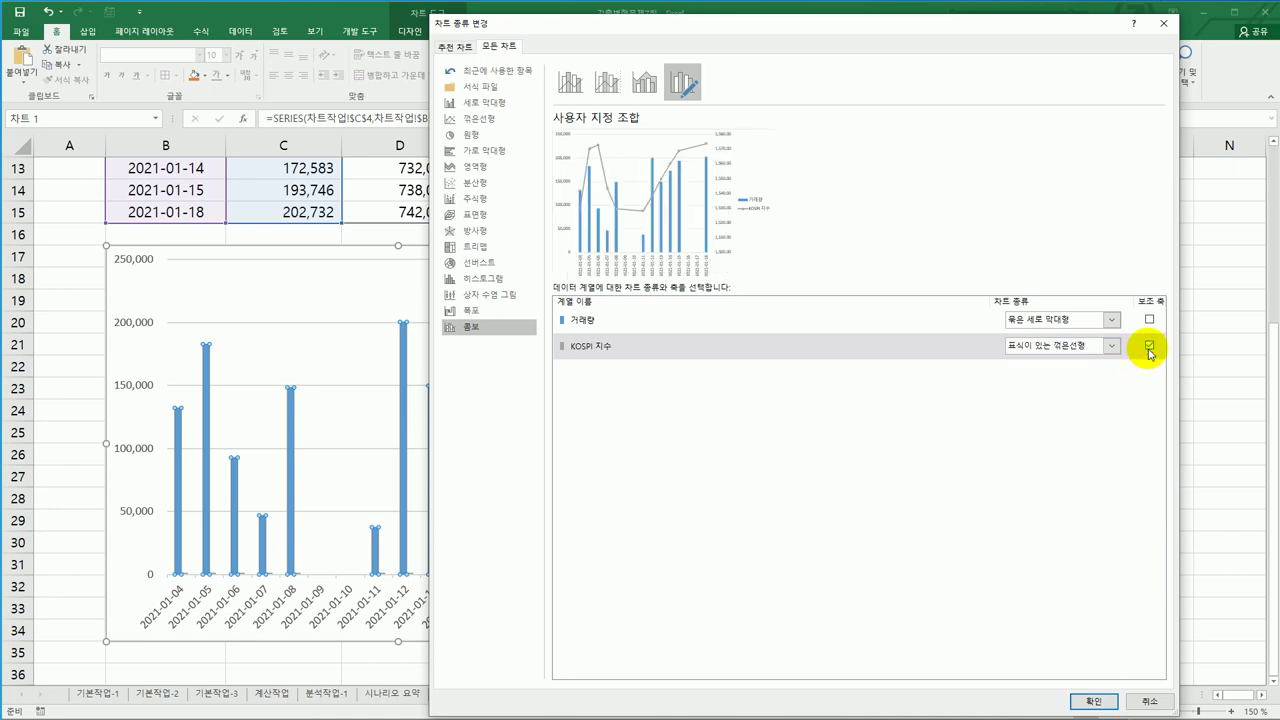
{"action": "left_click", "coordinate": [1094, 699]}
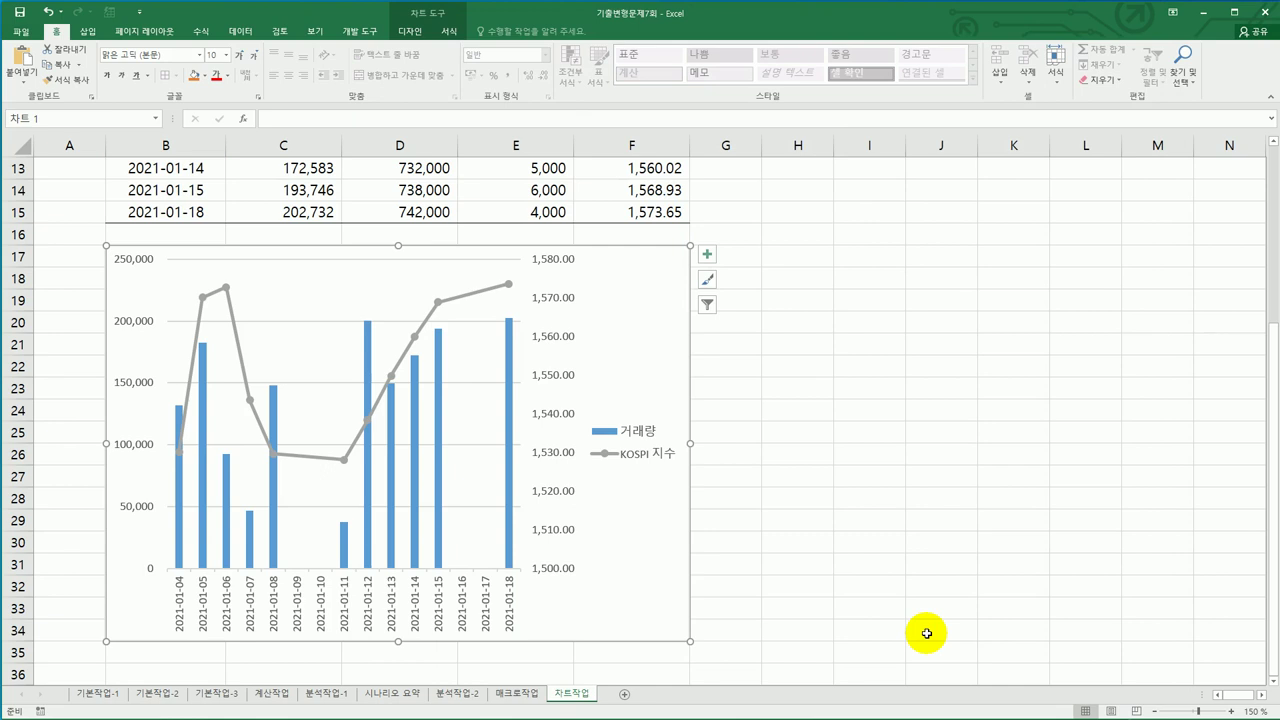
Add a chart title above the chart with the text 주식거래현황
{"action": "left_click", "coordinate": [707, 256]}
{"action": "left_click", "coordinate": [739, 292]}
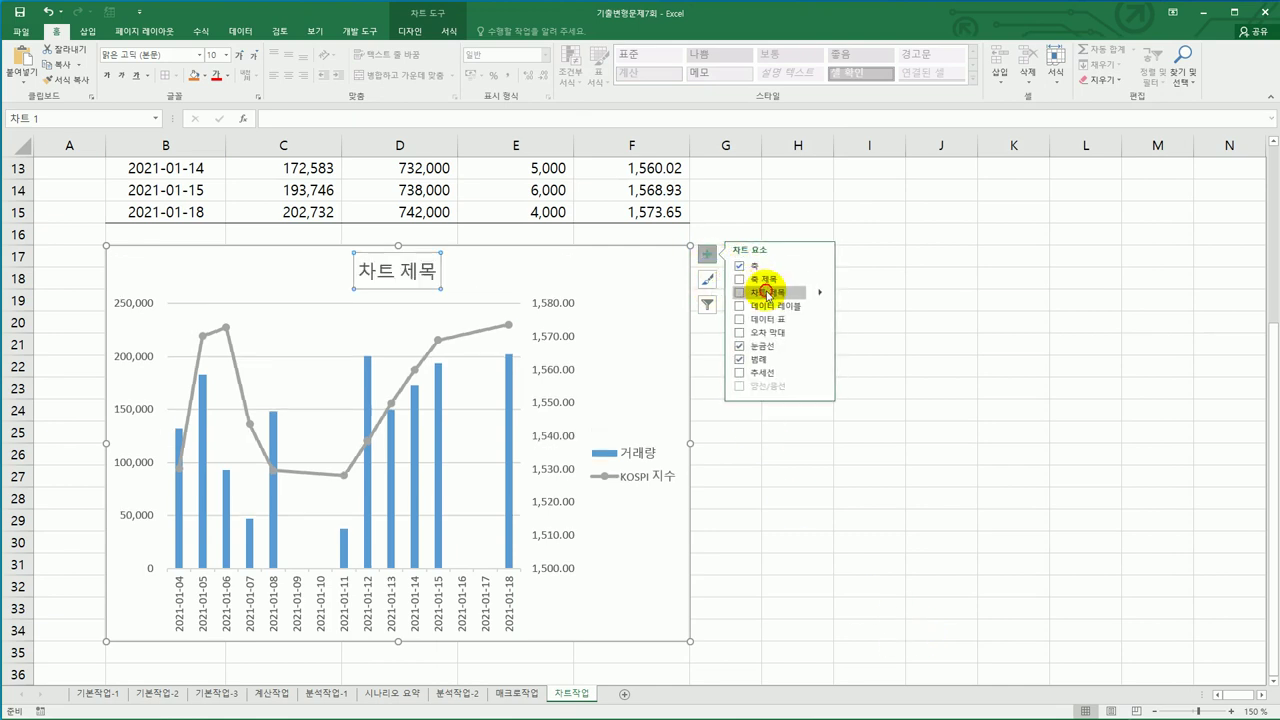
{"action": "left_click_drag", "start_coordinate": [360, 270], "coordinate": [440, 280]}
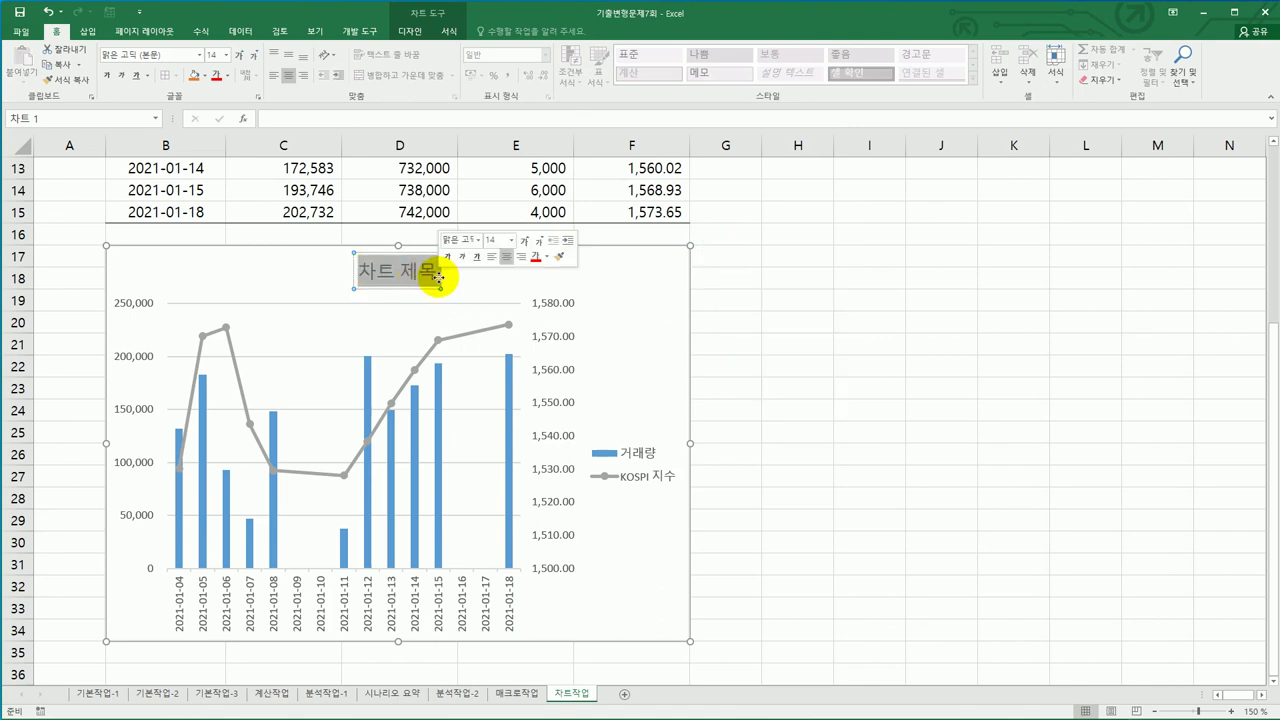
{"action": "type", "text": "ㅈ"}
{"action": "type", "text": "식ㄱ"}
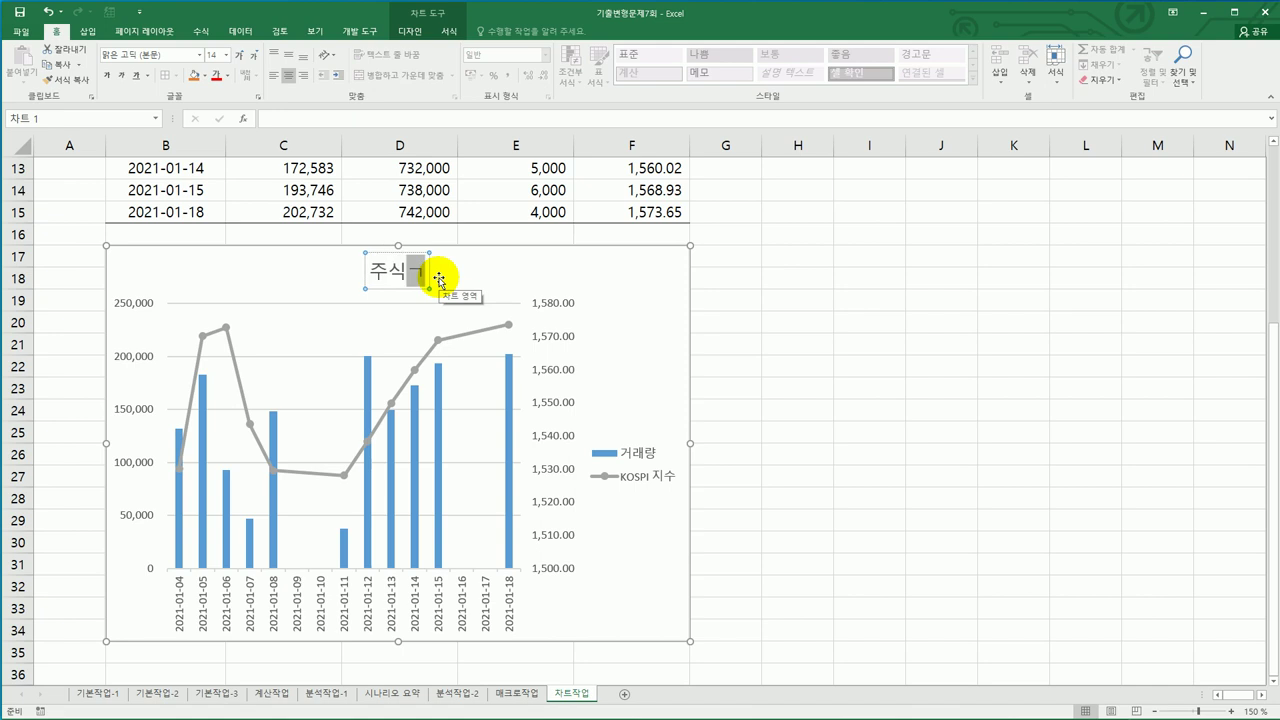
{"action": "type", "text": "거래현황"}
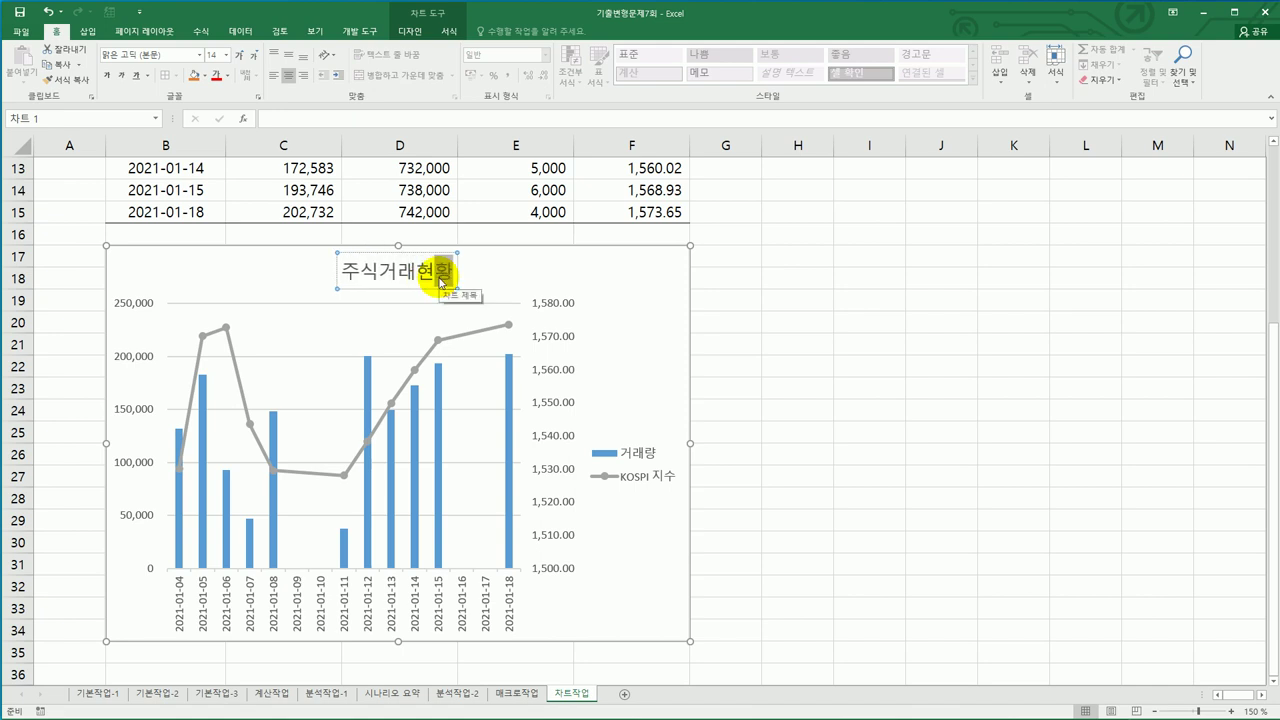
{"action": "left_click", "coordinate": [401, 290]}
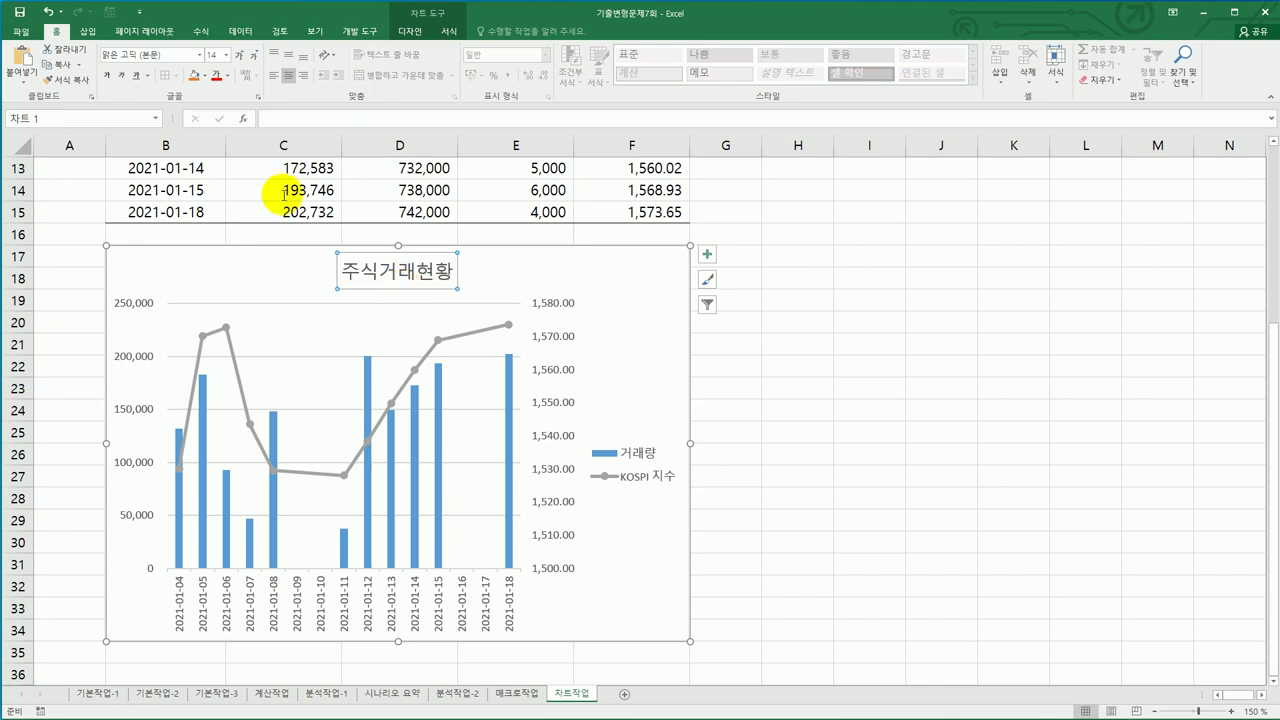
Set the chart title's font to 궁서체
{"action": "left_click", "coordinate": [199, 58]}
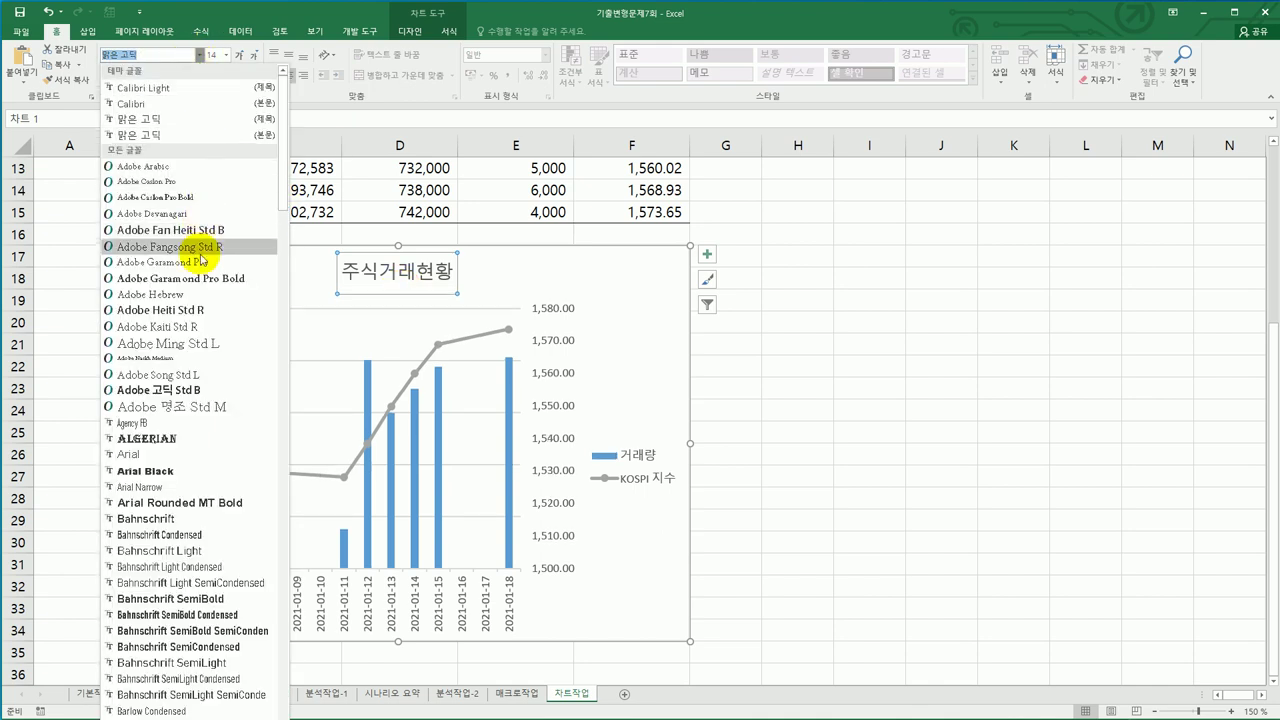
{"action": "scroll", "coordinate": [180, 290], "scroll_direction": "down", "scroll_amount": 20}
{"action": "scroll", "coordinate": [210, 310], "scroll_direction": "down", "scroll_amount": 20}
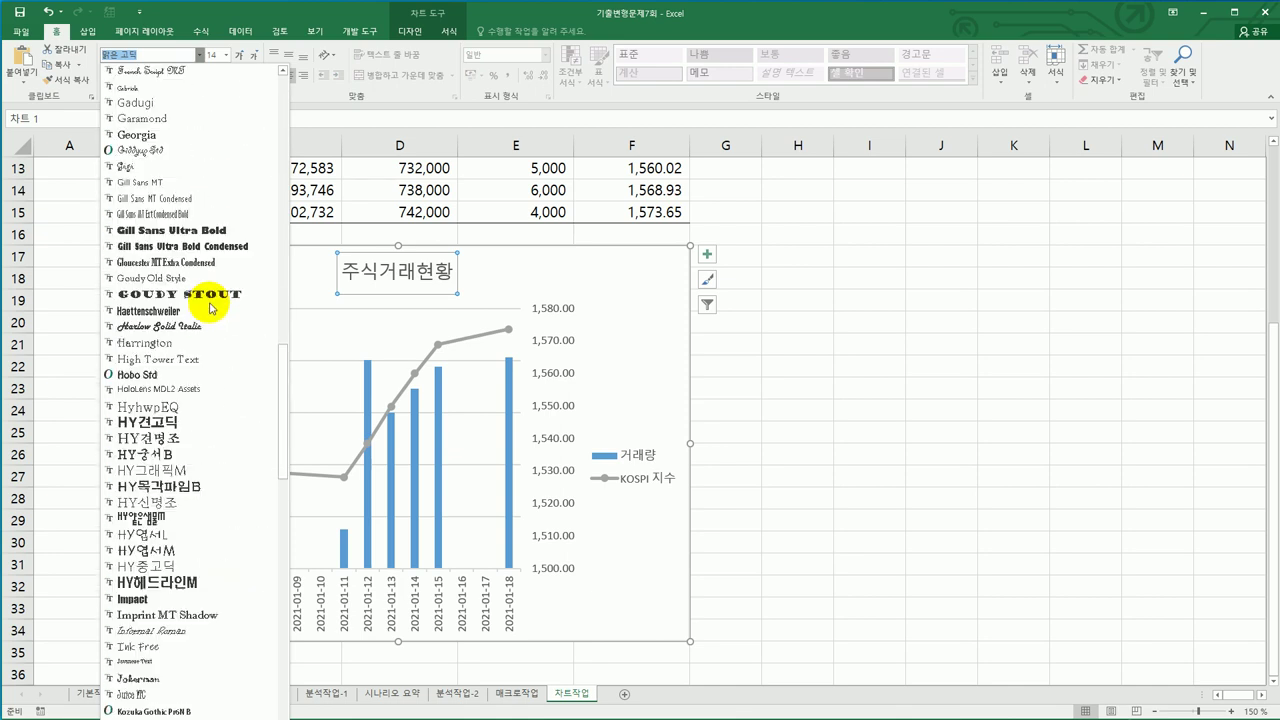
{"action": "scroll", "coordinate": [210, 314], "scroll_direction": "down", "scroll_amount": 20}
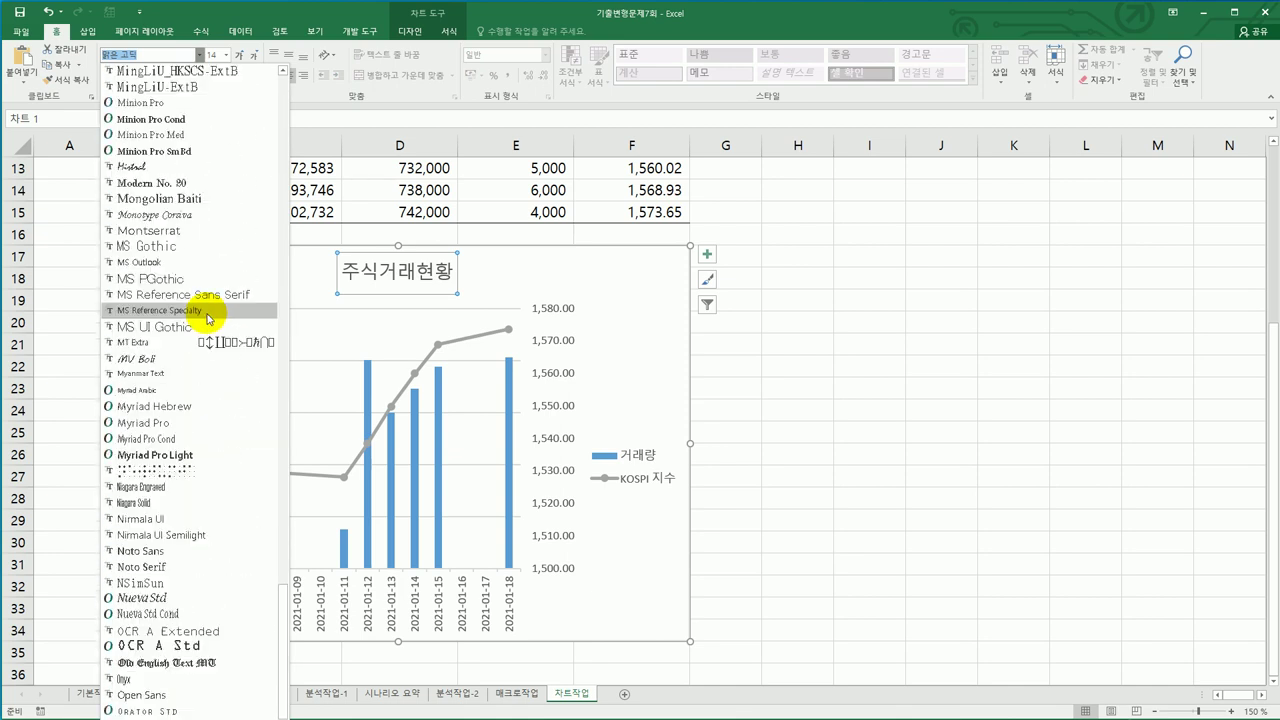
{"action": "scroll", "coordinate": [209, 316], "scroll_direction": "down", "scroll_amount": 10}
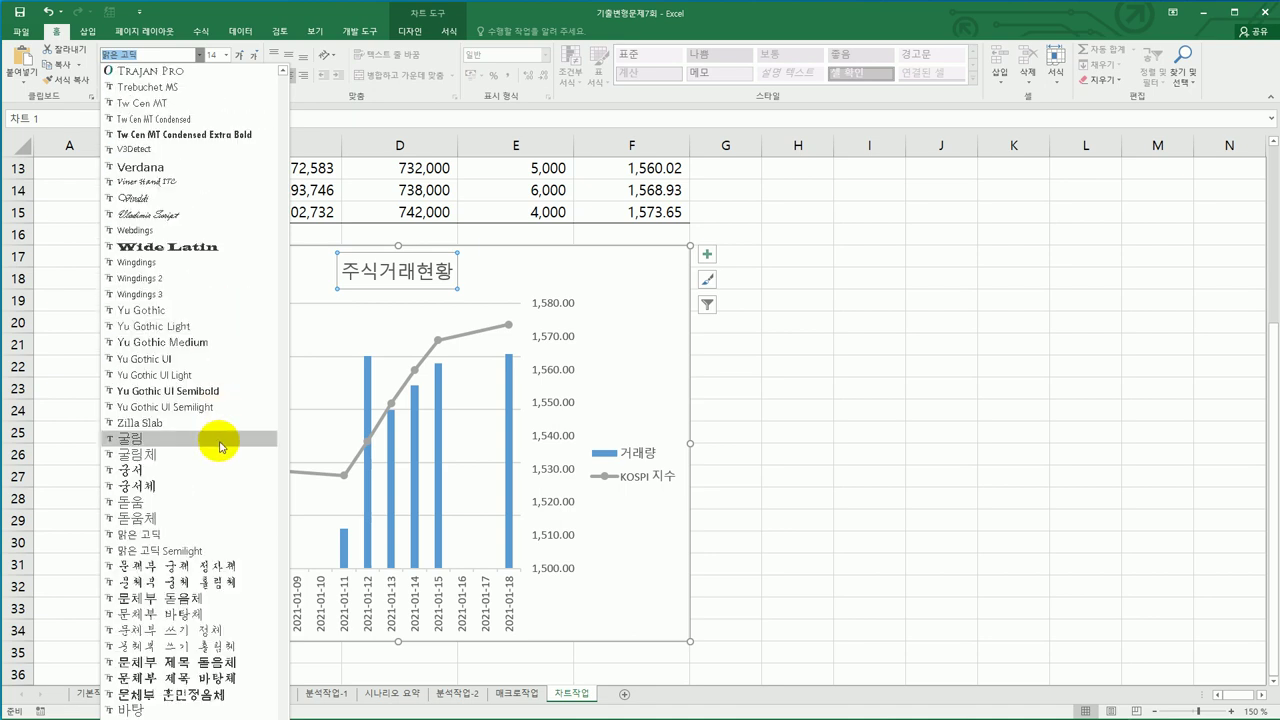
{"action": "left_click", "coordinate": [182, 487]}
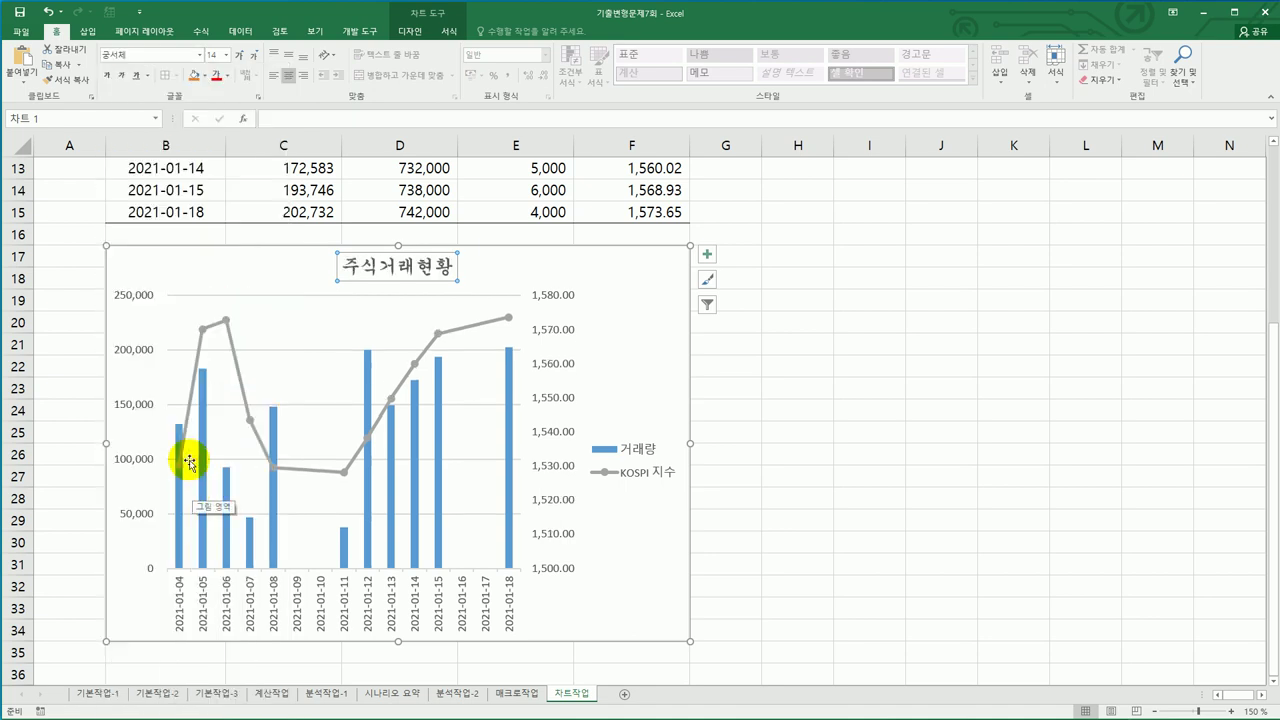
Format the chart title at size 14 with bold, italic and underline
{"action": "left_click", "coordinate": [229, 58]}
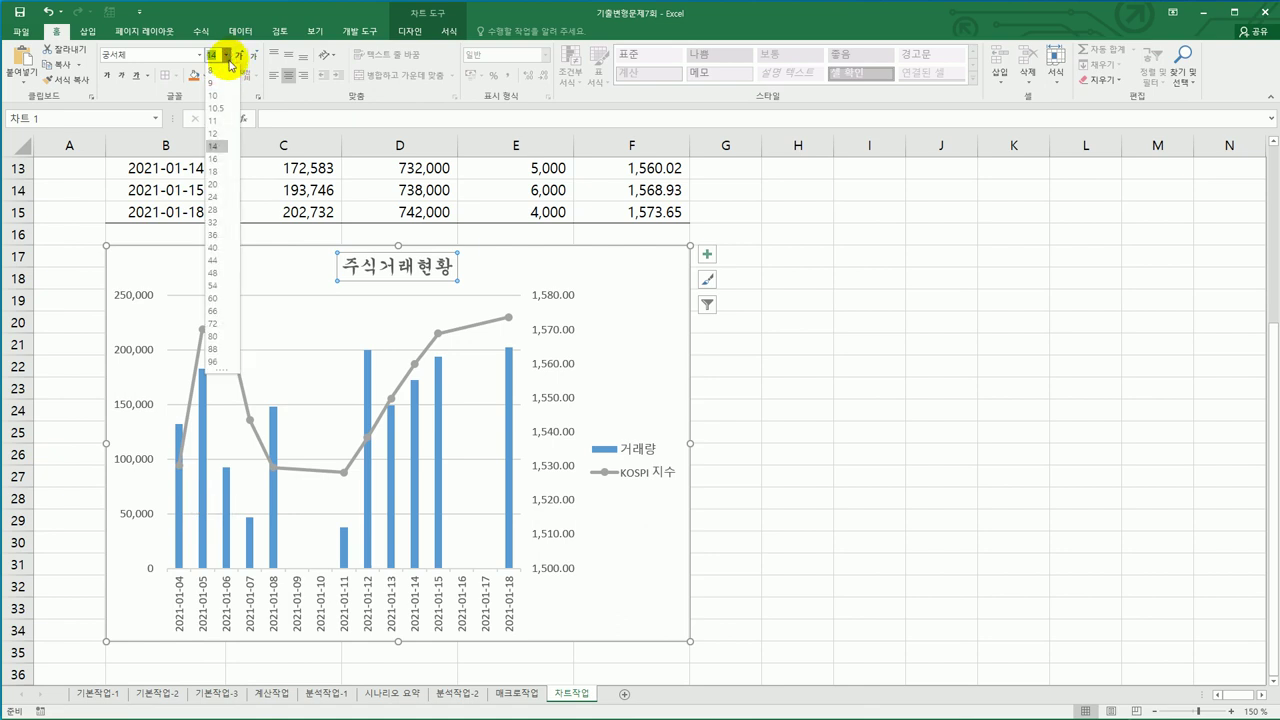
{"action": "left_click", "coordinate": [216, 142]}
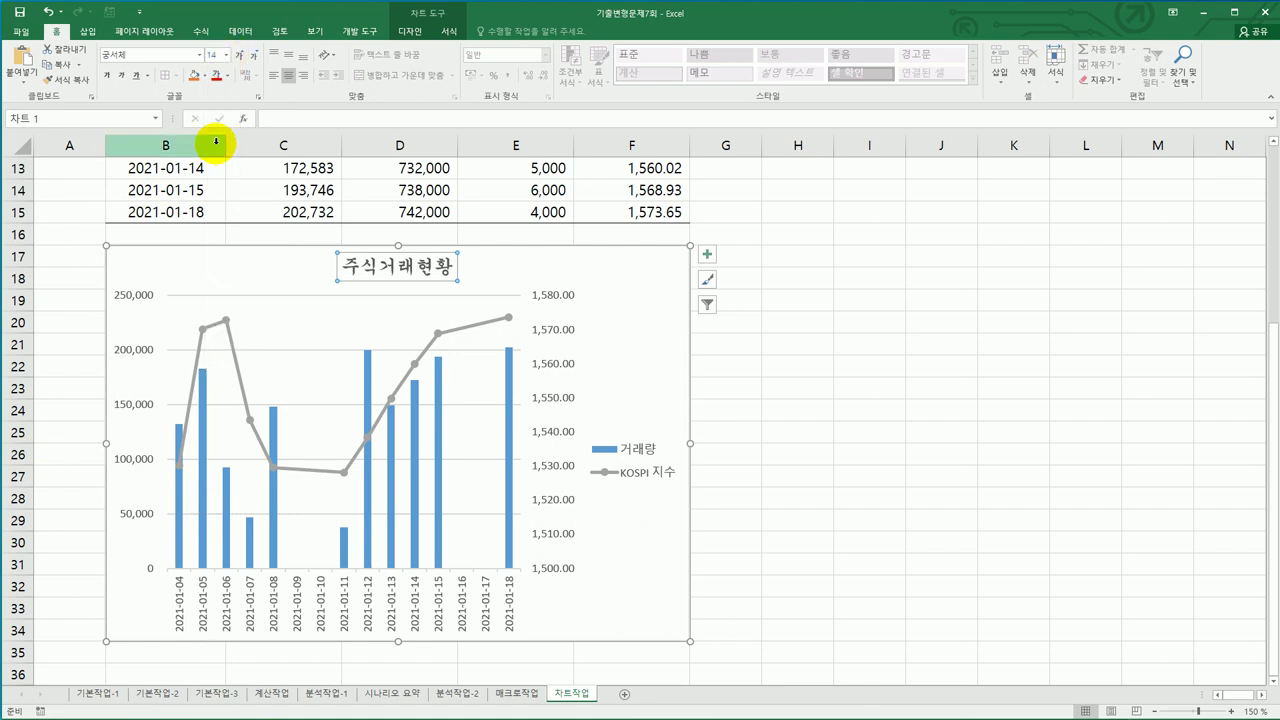
{"action": "left_click", "coordinate": [106, 74]}
{"action": "left_click", "coordinate": [122, 76]}
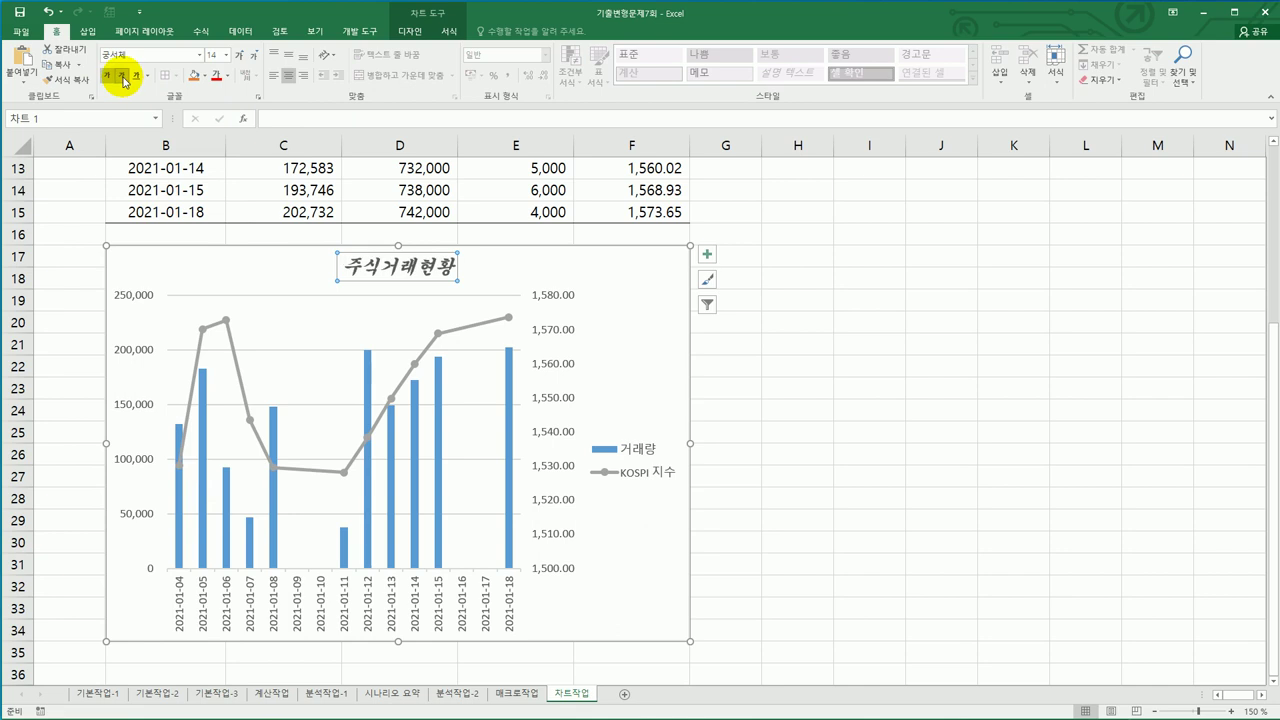
{"action": "left_click", "coordinate": [136, 77]}
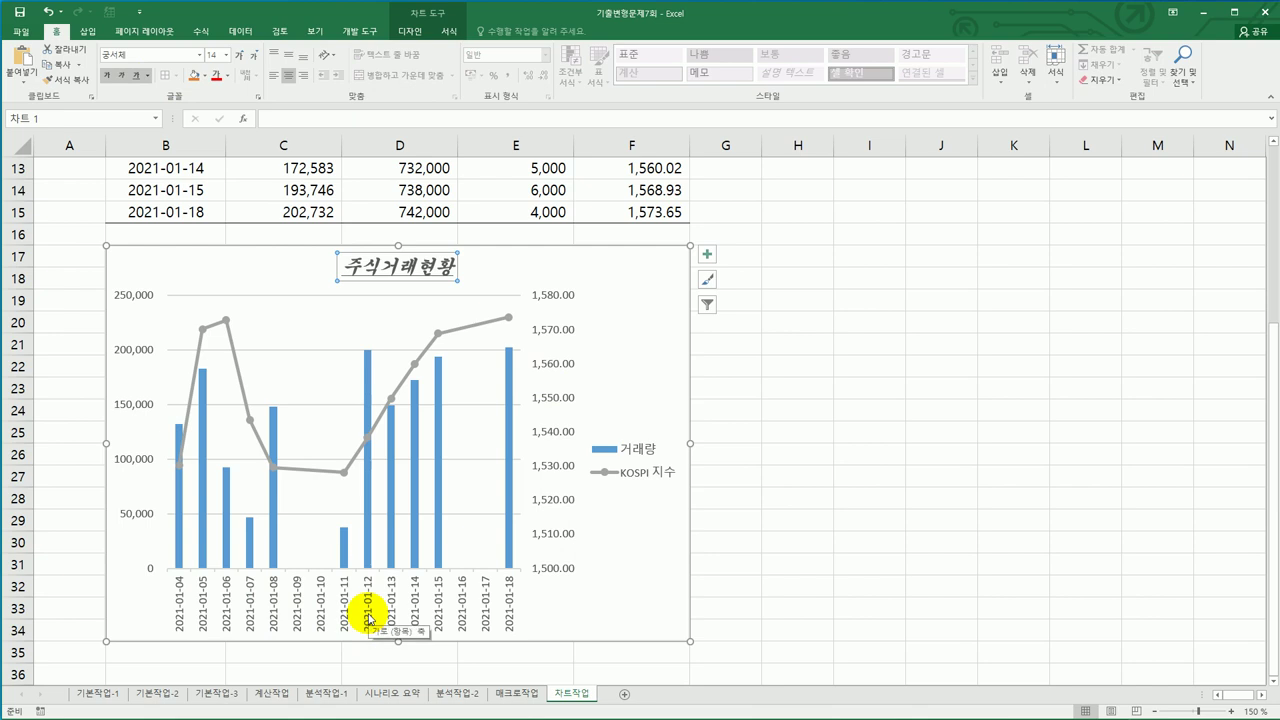
Select only the 2021-01-12 data point of the 거래량 series
{"action": "left_click", "coordinate": [368, 558]}
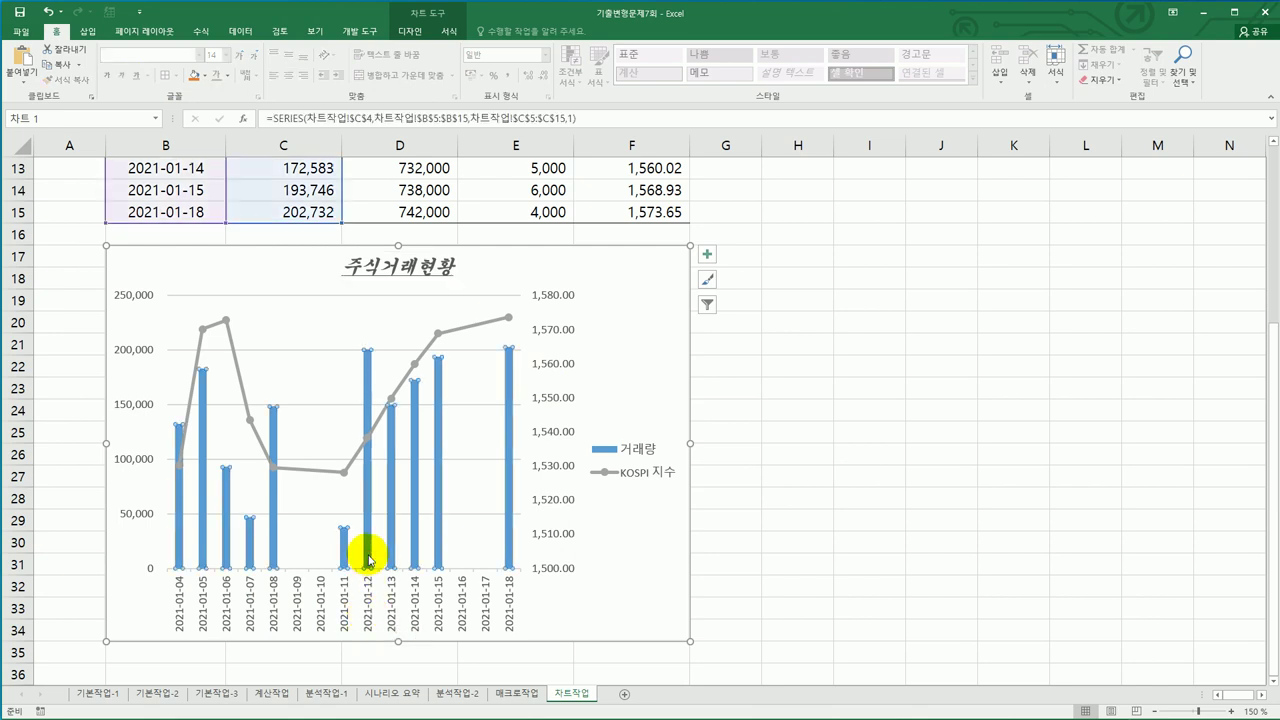
{"action": "left_click", "coordinate": [368, 558]}
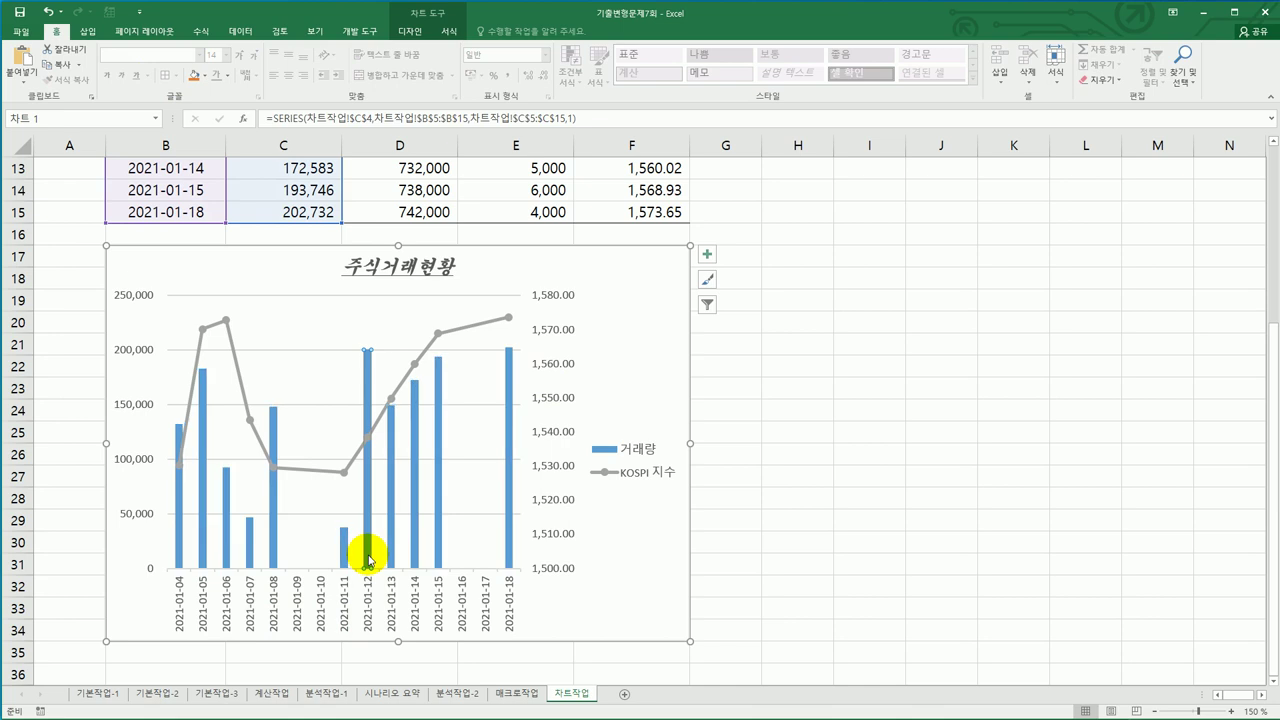
{"action": "right_click", "coordinate": [367, 378]}
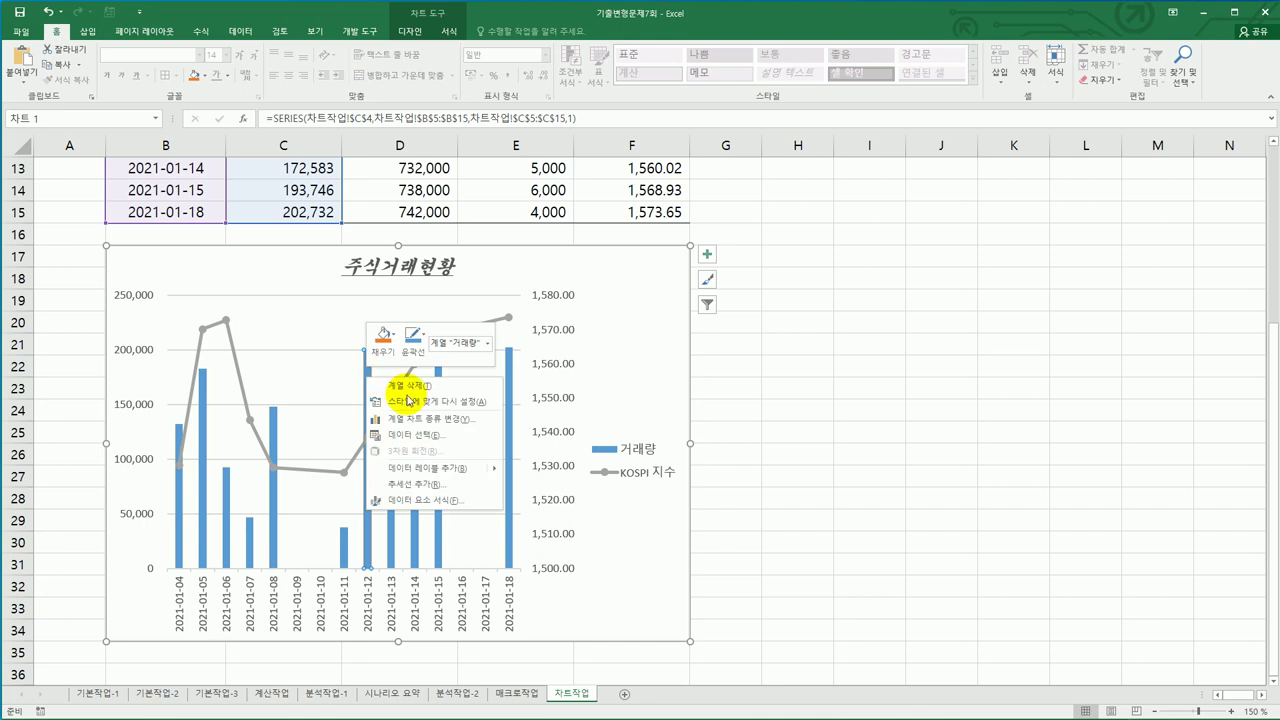
{"action": "left_click", "coordinate": [423, 479]}
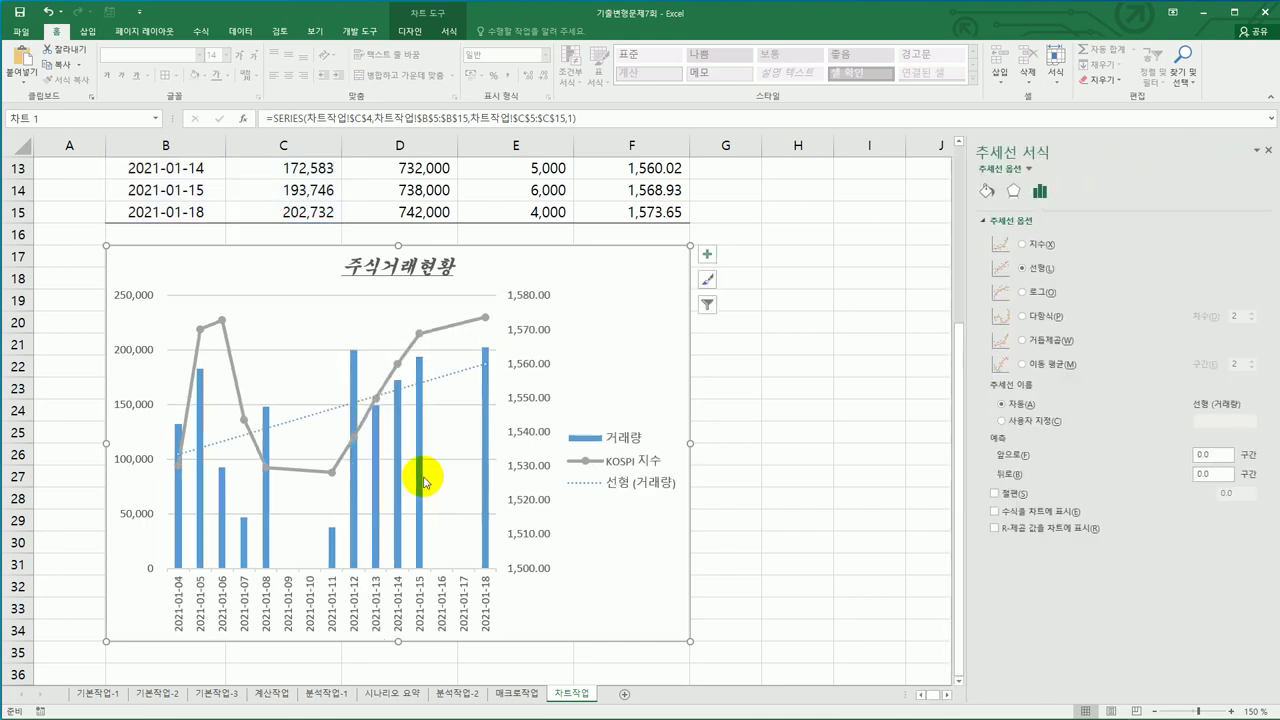
{"action": "left_click", "coordinate": [47, 11]}
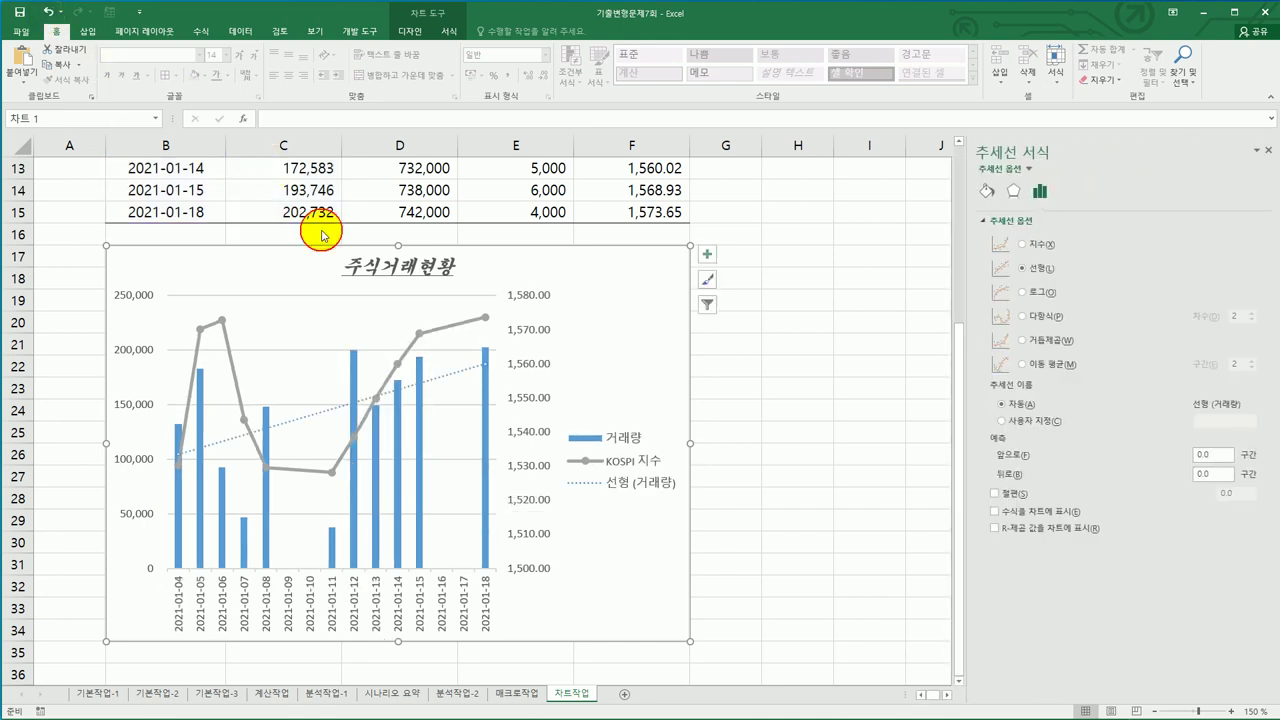
Add a data label to the selected 2021-01-12 bar of the 거래량 series
{"action": "right_click", "coordinate": [368, 370]}
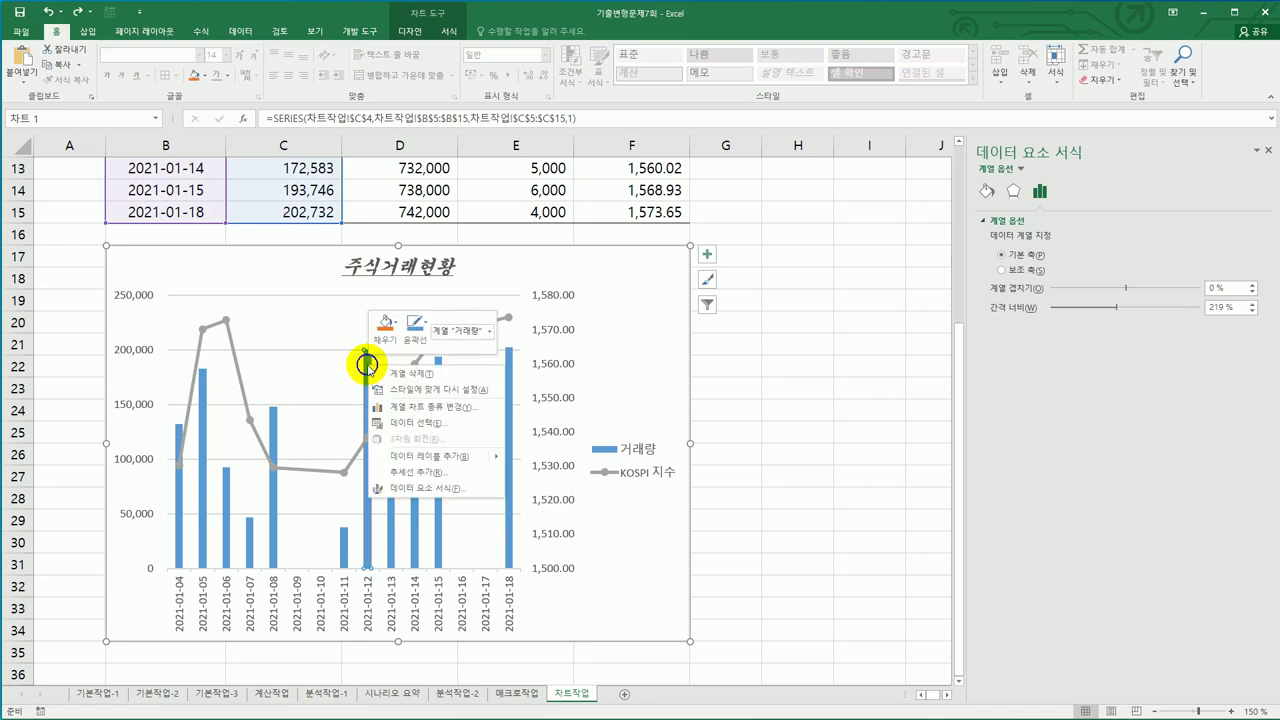
{"action": "left_click", "coordinate": [438, 459]}
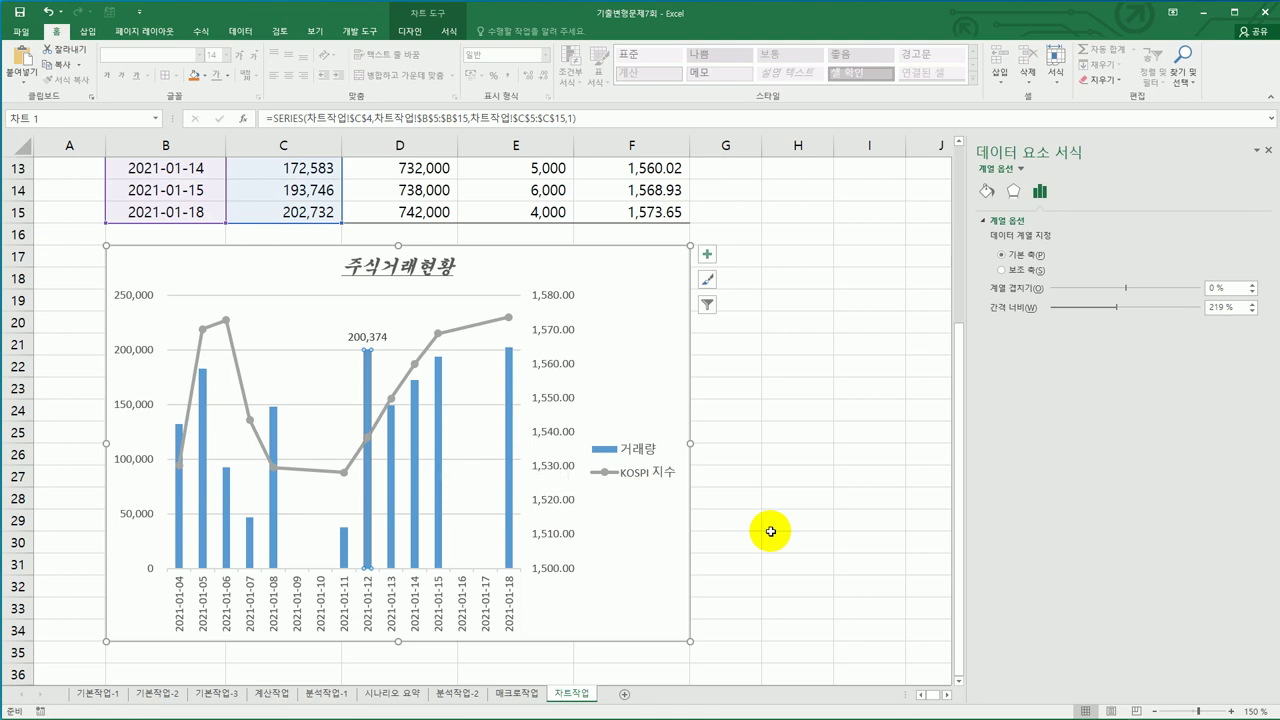
Set the display unit of the chart's primary vertical axis (거래량) to 천
{"action": "left_click", "coordinate": [131, 353]}
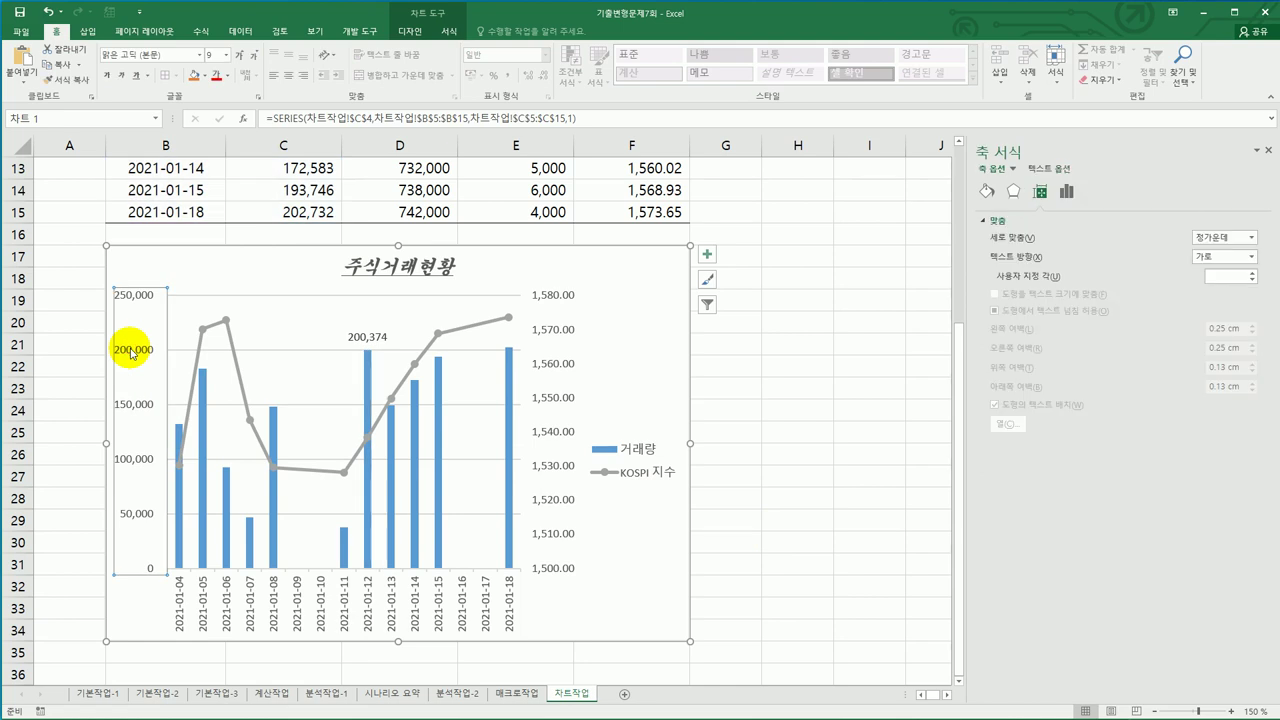
{"action": "right_click", "coordinate": [131, 353]}
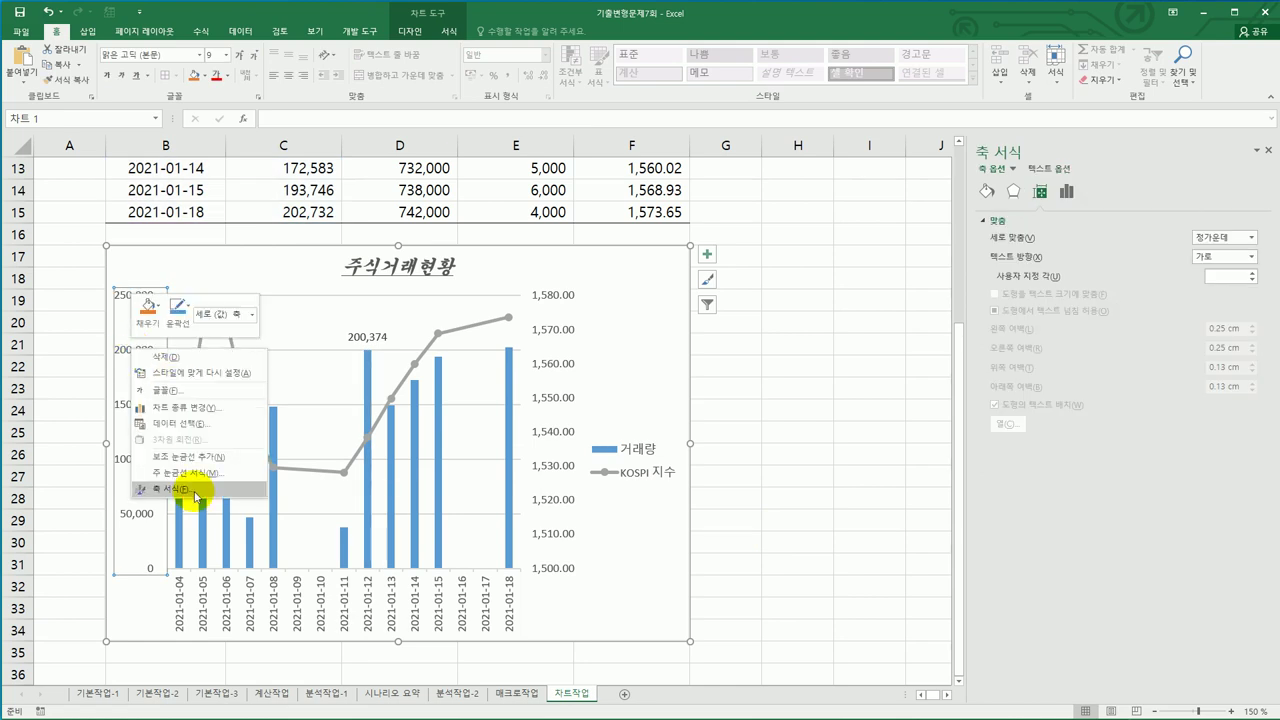
{"action": "left_click", "coordinate": [193, 491]}
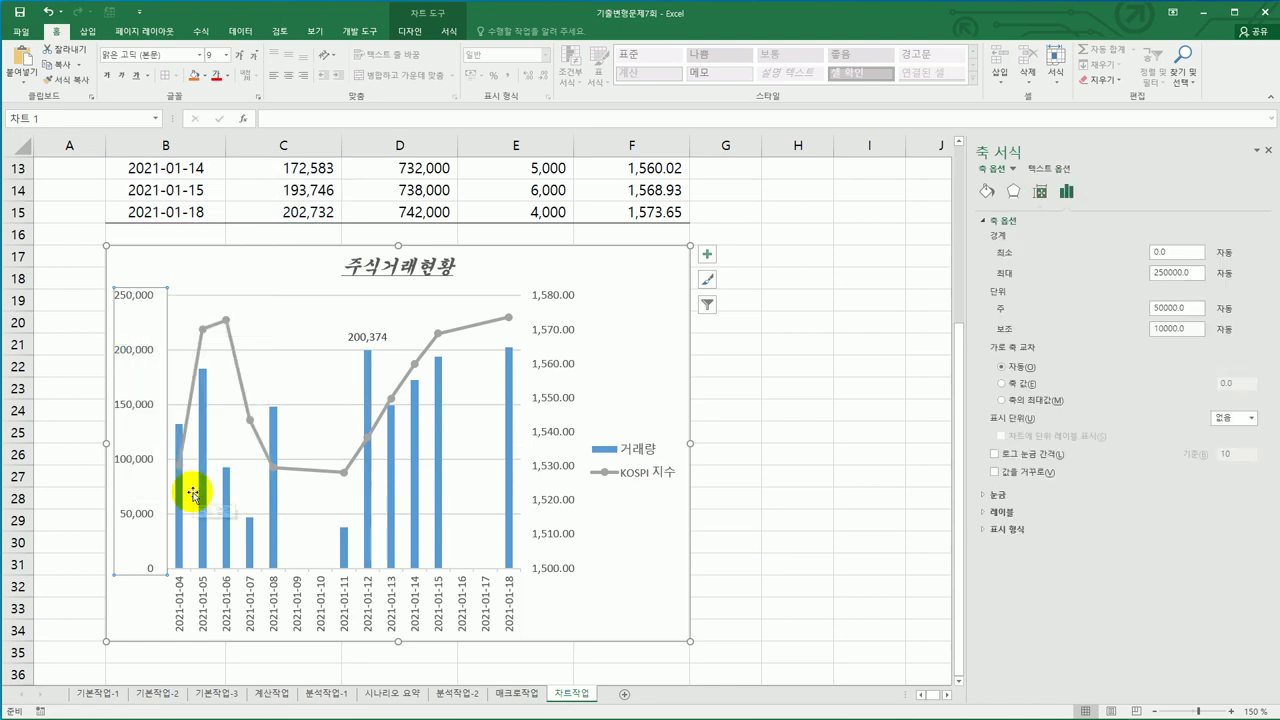
{"action": "left_click", "coordinate": [1250, 418]}
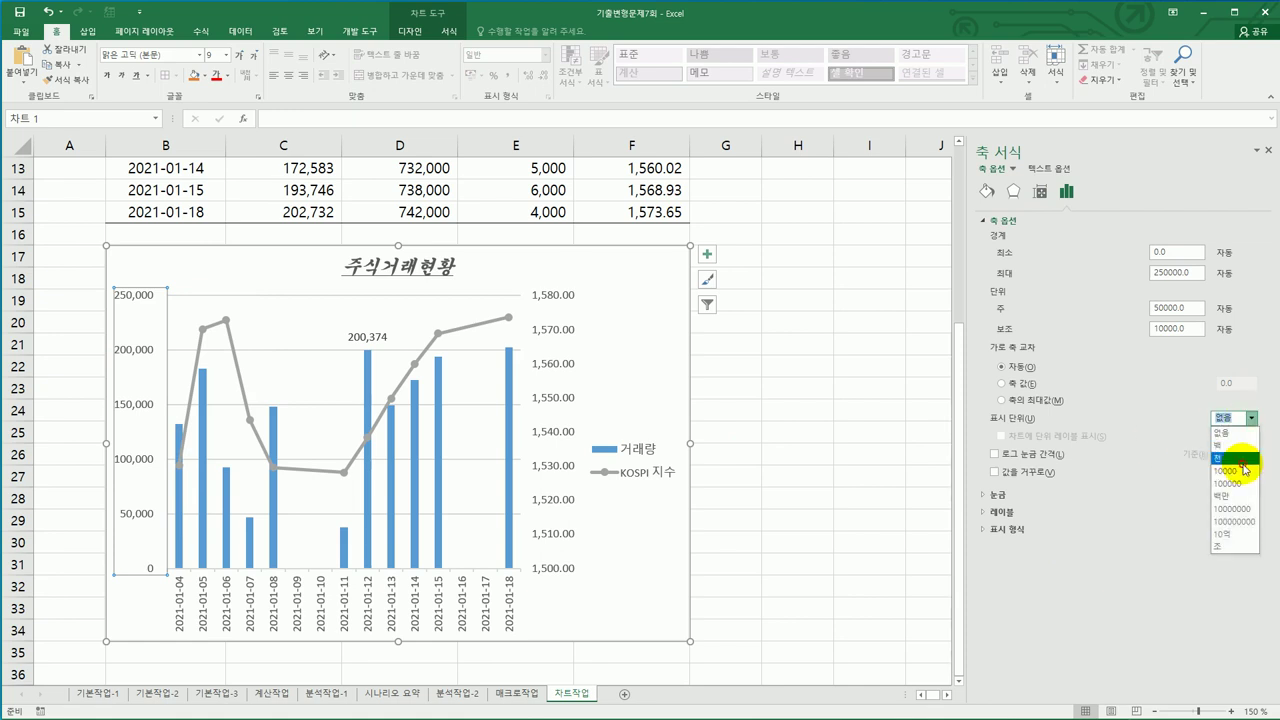
{"action": "left_click", "coordinate": [1243, 460]}
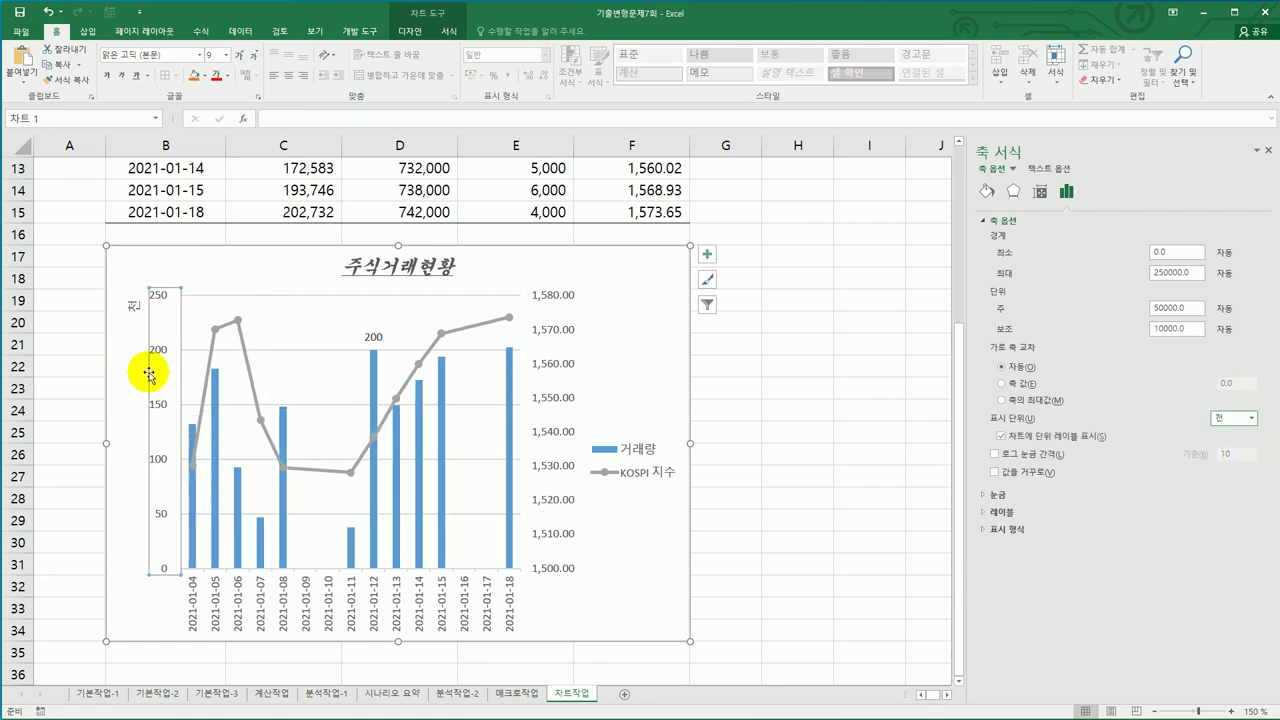
Set the text direction of the vertical axis's 천 display unit label to 가로
{"action": "left_click", "coordinate": [131, 308]}
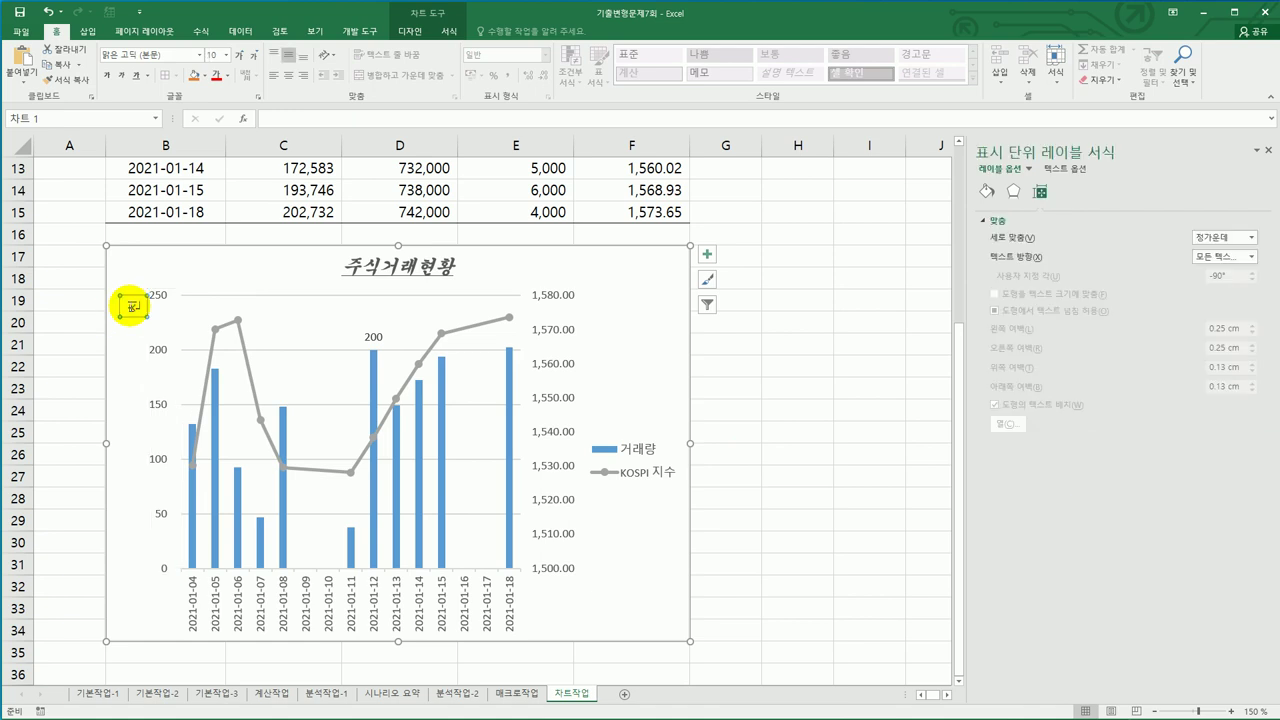
{"action": "right_click", "coordinate": [131, 308]}
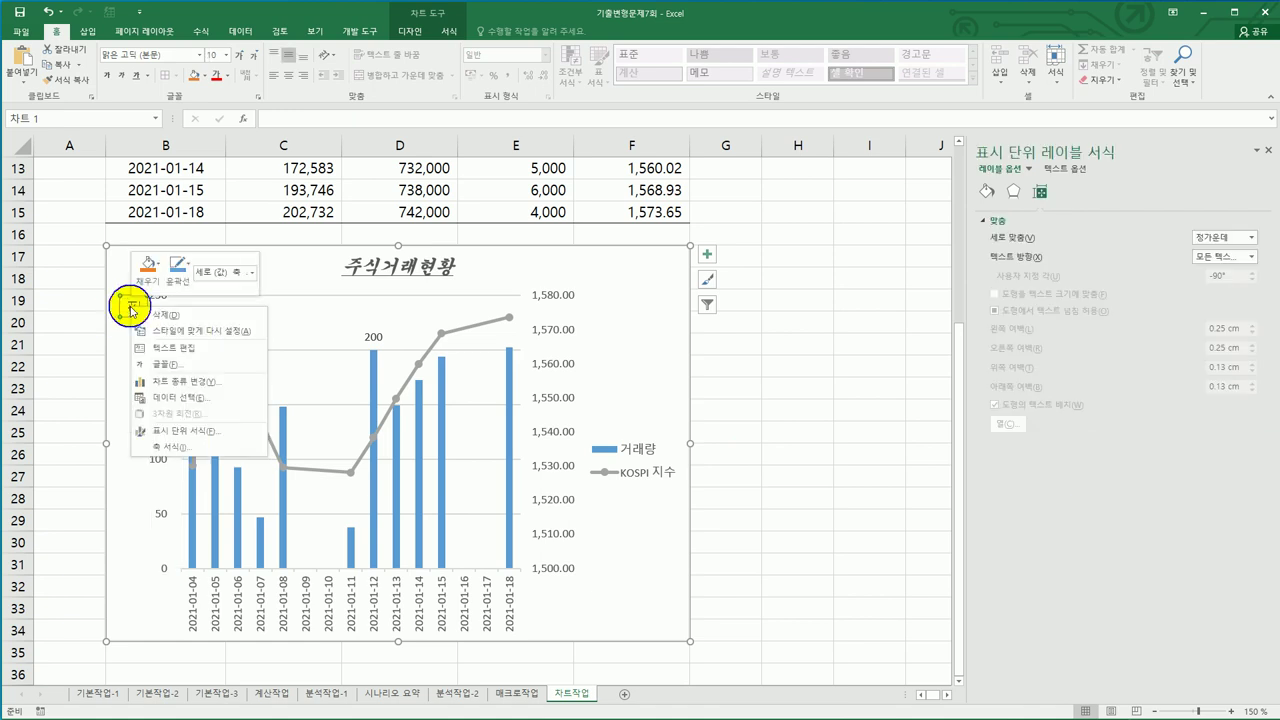
{"action": "left_click", "coordinate": [1251, 258]}
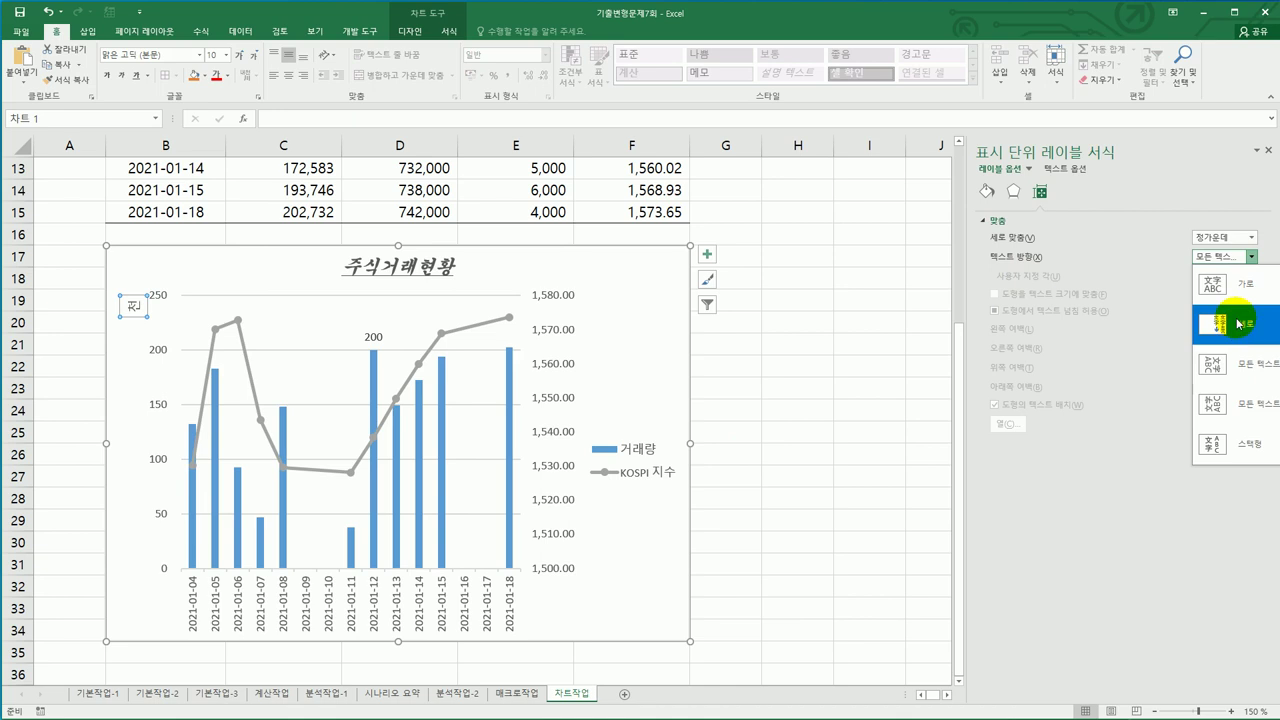
{"action": "left_click", "coordinate": [1236, 290]}
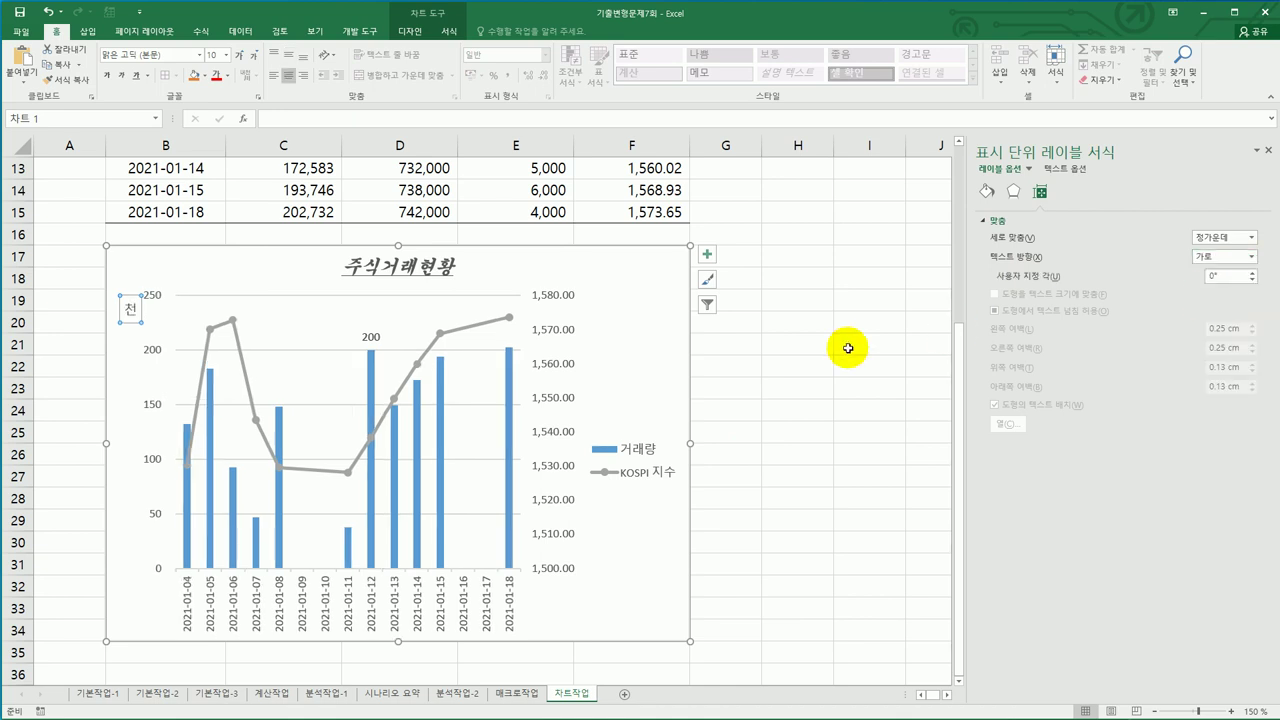
Place the chart legend at the 위쪽 position
{"action": "left_click", "coordinate": [706, 258]}
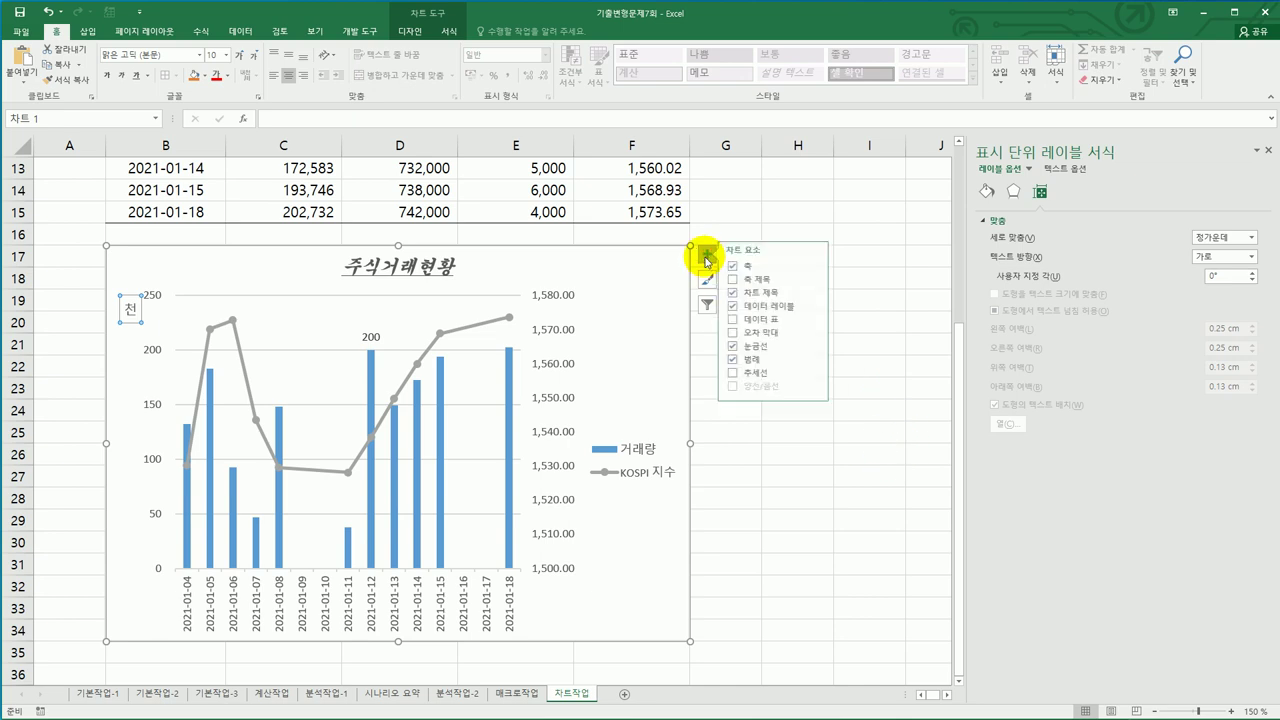
{"action": "left_click", "coordinate": [820, 360]}
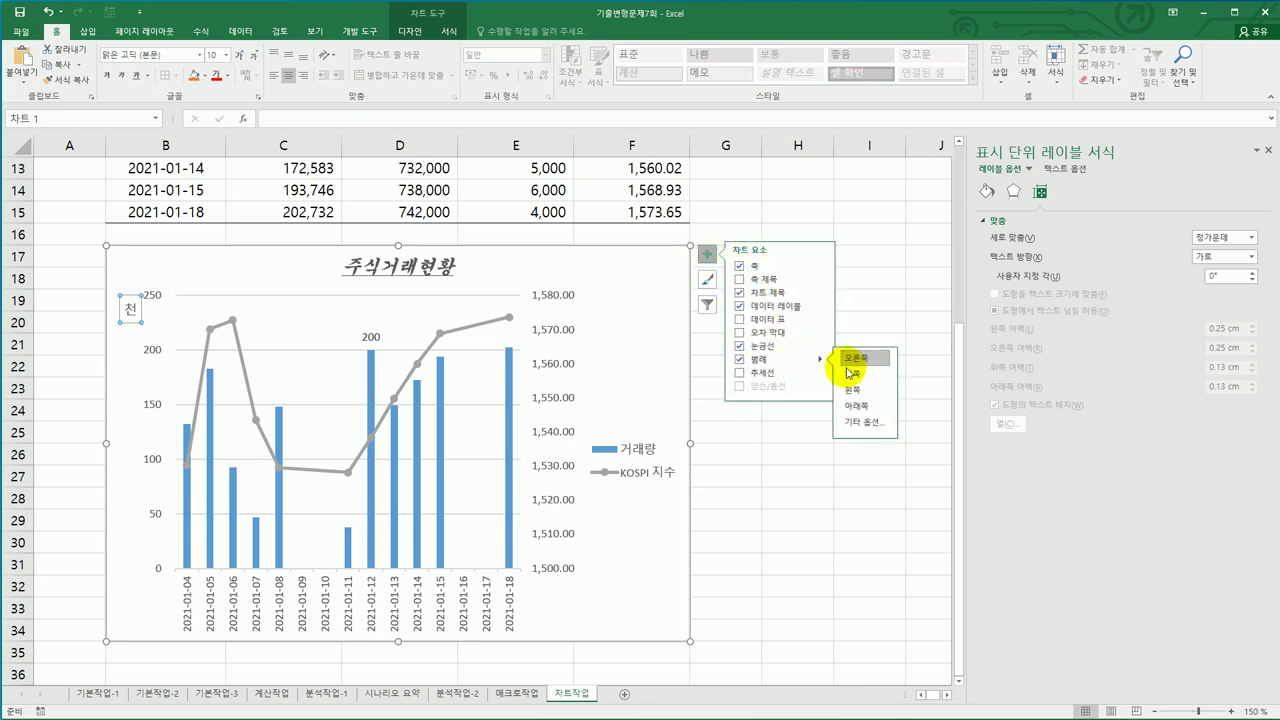
{"action": "left_click", "coordinate": [852, 375]}
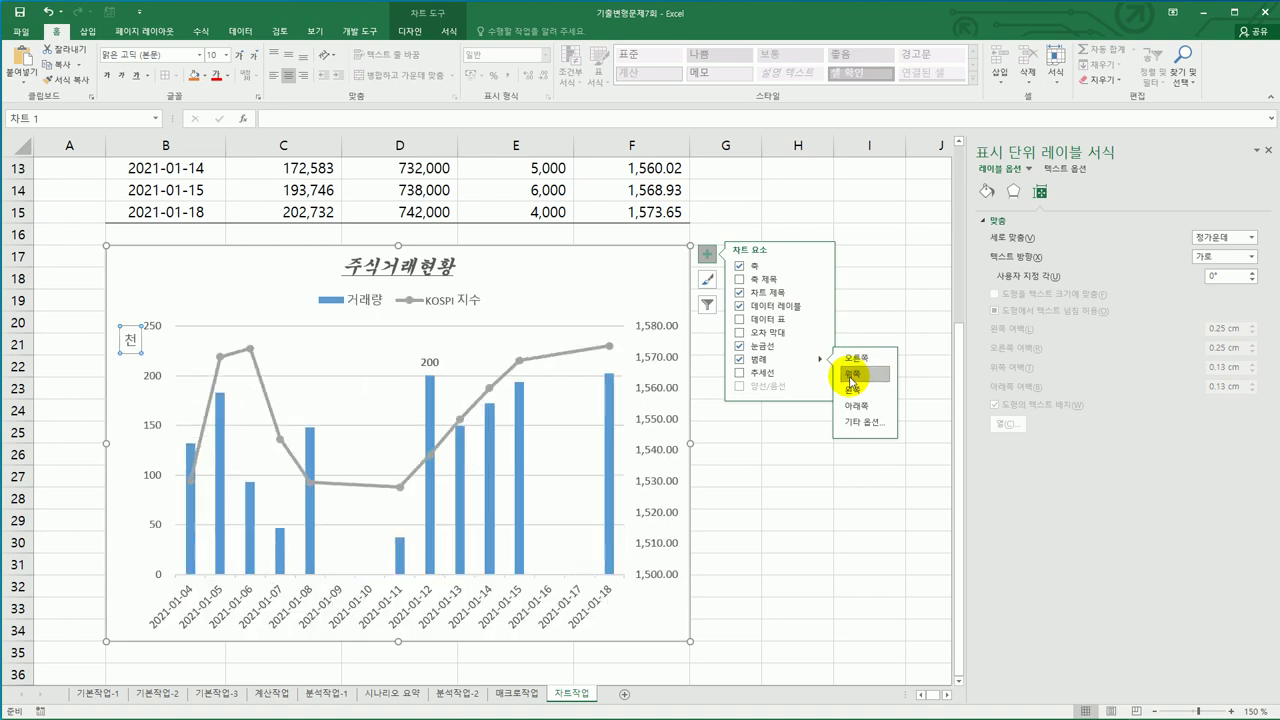
Fill the chart legend with the solid theme colour 흰색, 배경 1
{"action": "left_click", "coordinate": [432, 296]}
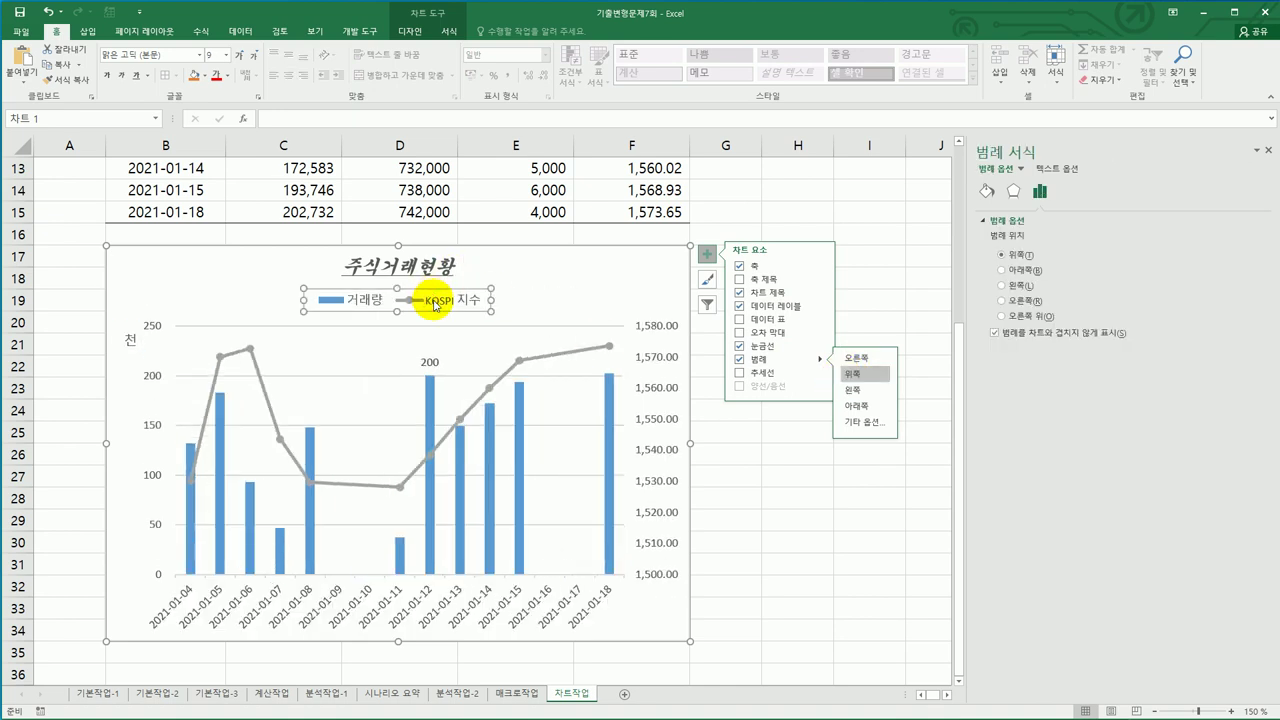
{"action": "left_click", "coordinate": [986, 191]}
{"action": "left_click", "coordinate": [1000, 222]}
{"action": "left_click", "coordinate": [1245, 341]}
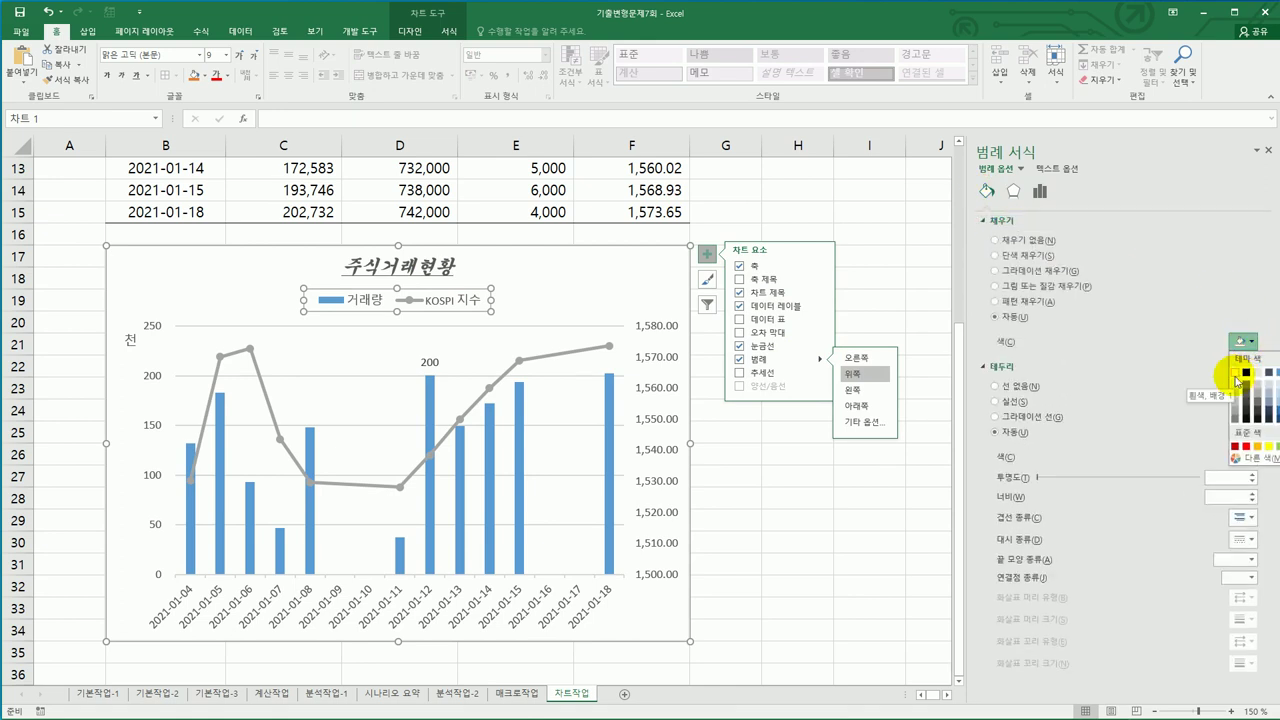
{"action": "left_click", "coordinate": [1236, 376]}
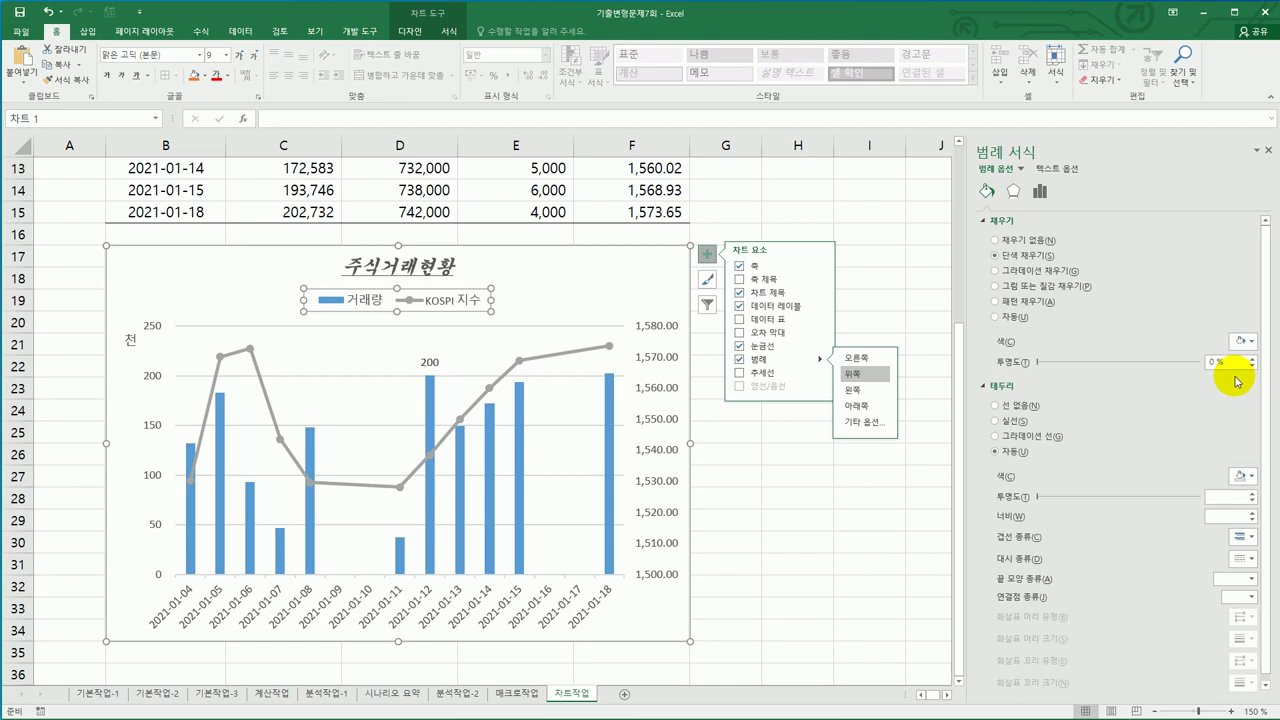
Apply the first outer (바깥쪽) preset shadow, offset diagonally to the lower right, to the legend and deselect the chart
{"action": "left_click", "coordinate": [1016, 192]}
{"action": "left_click", "coordinate": [1004, 221]}
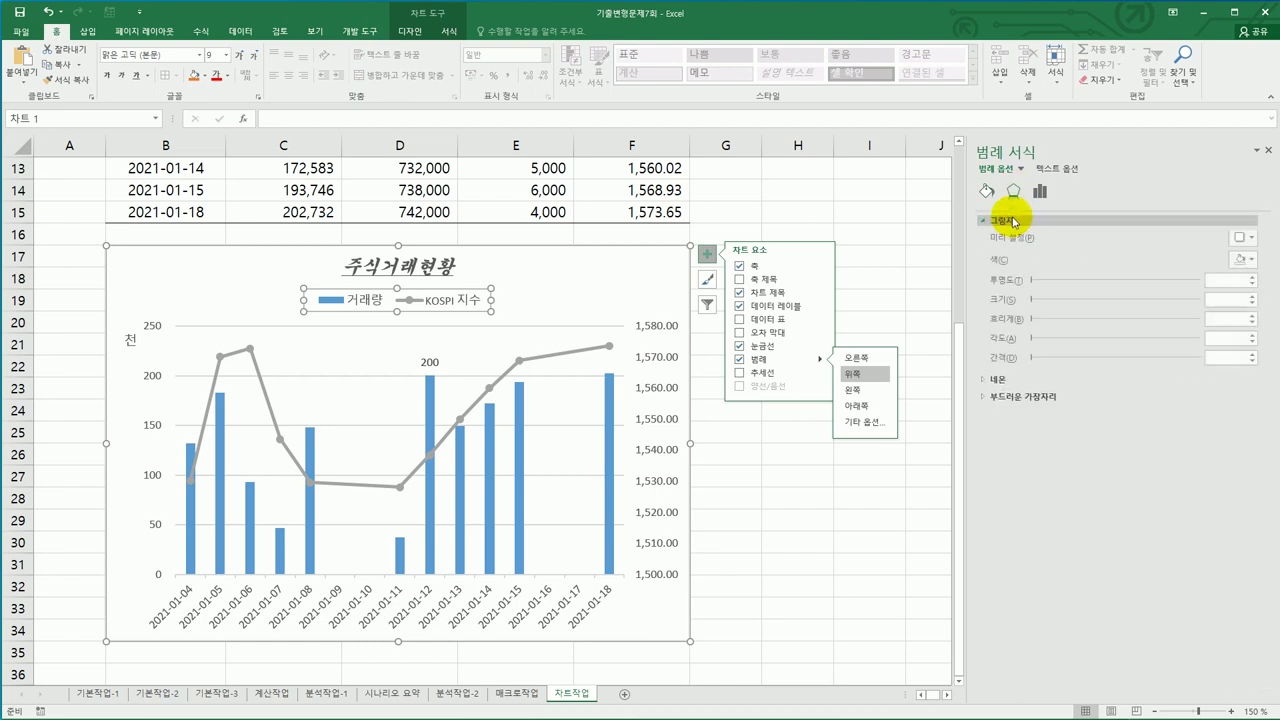
{"action": "left_click", "coordinate": [1250, 239]}
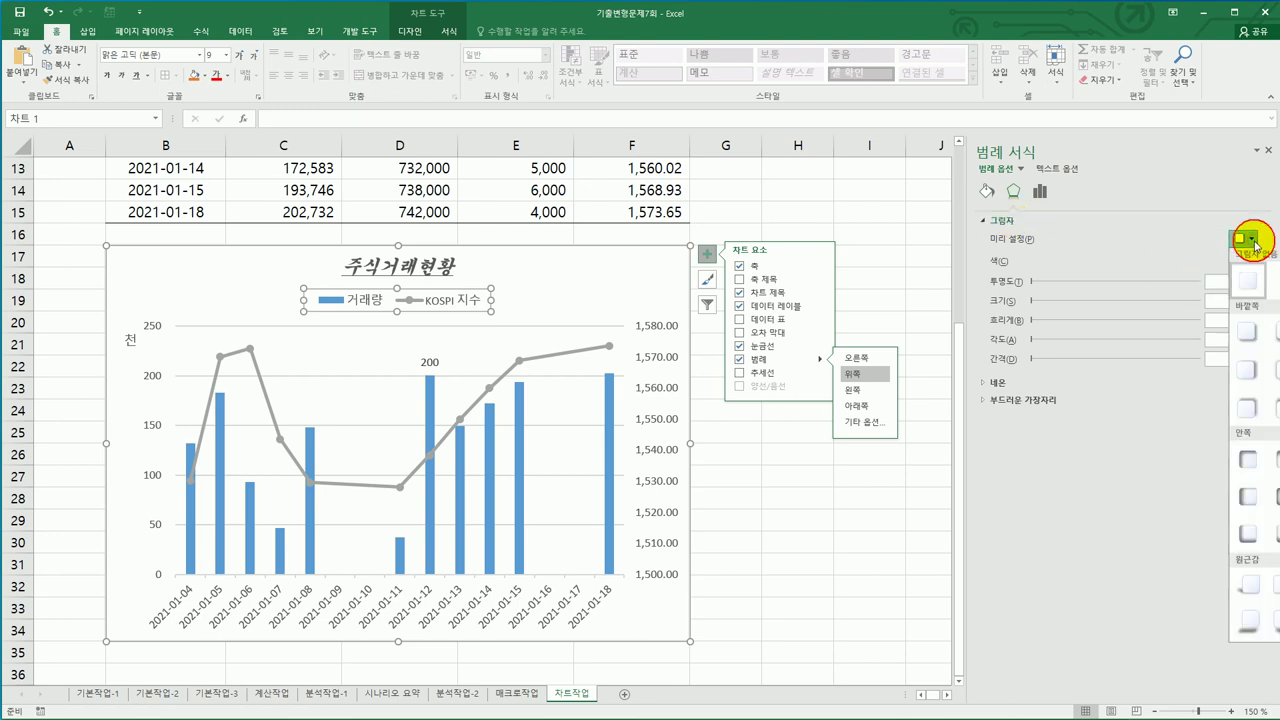
{"action": "left_click", "coordinate": [1253, 334]}
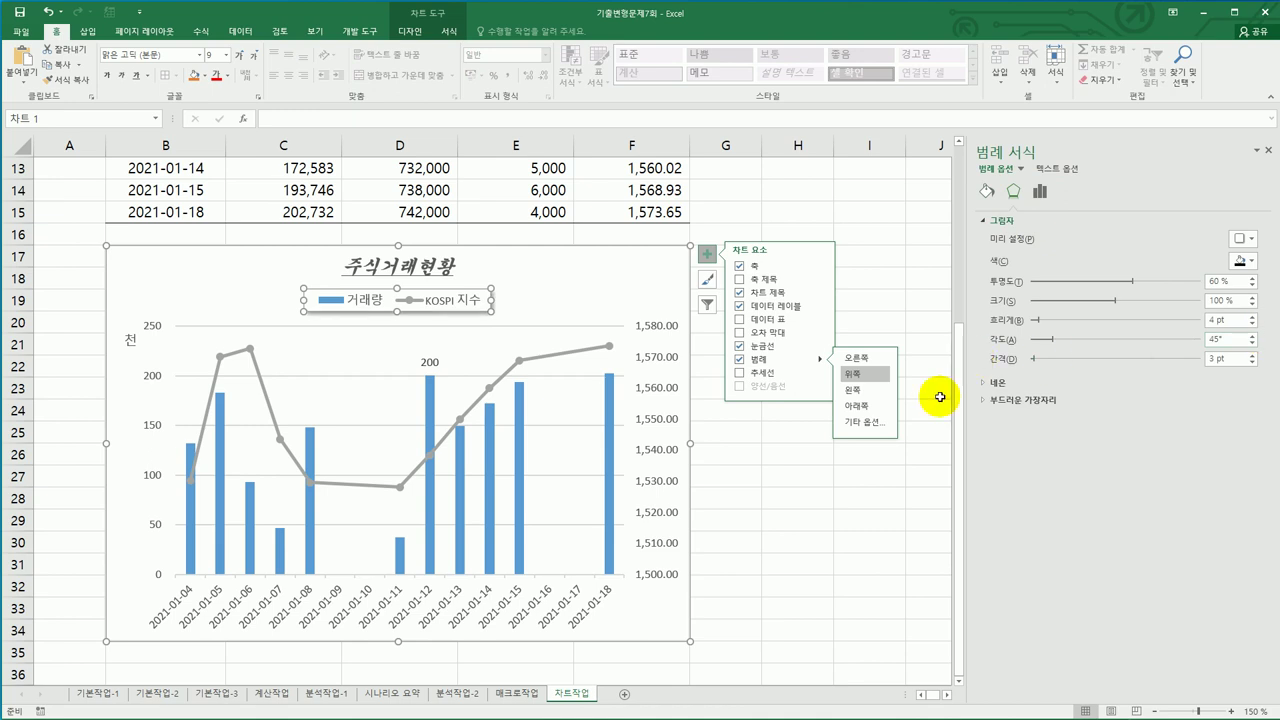
{"action": "left_click", "coordinate": [907, 520]}
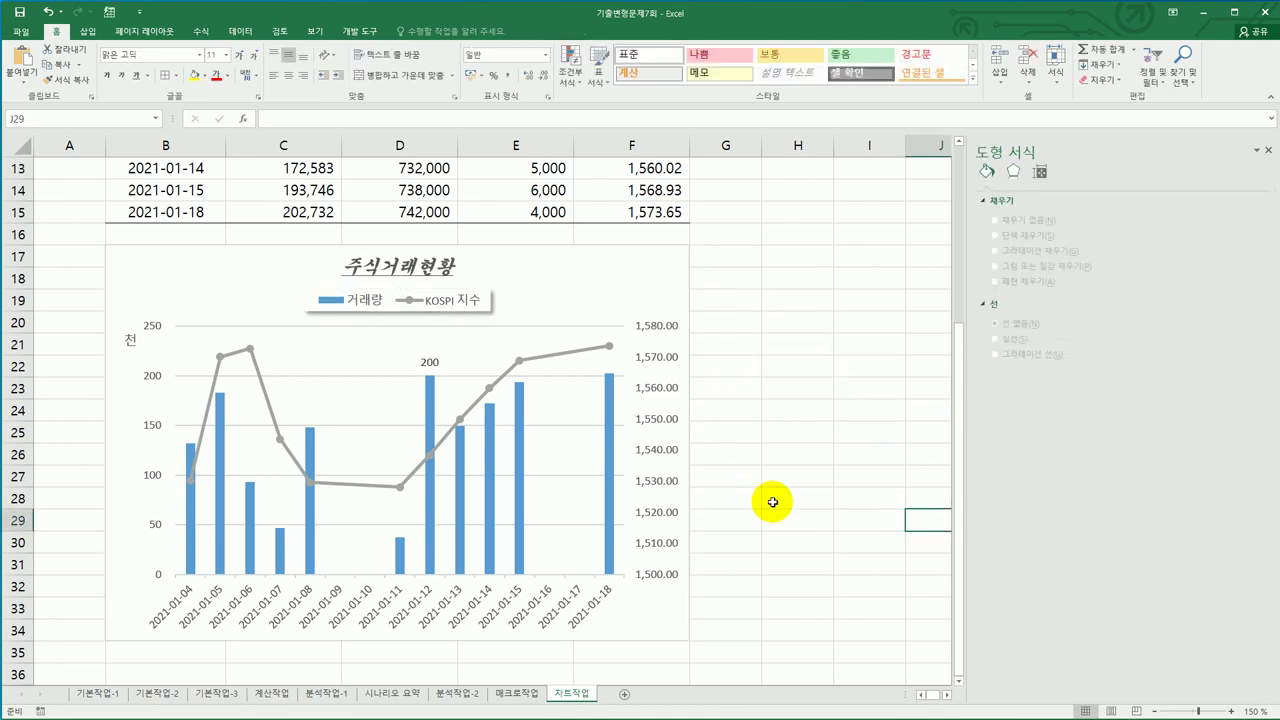
{"action": "left_click", "coordinate": [773, 502]}
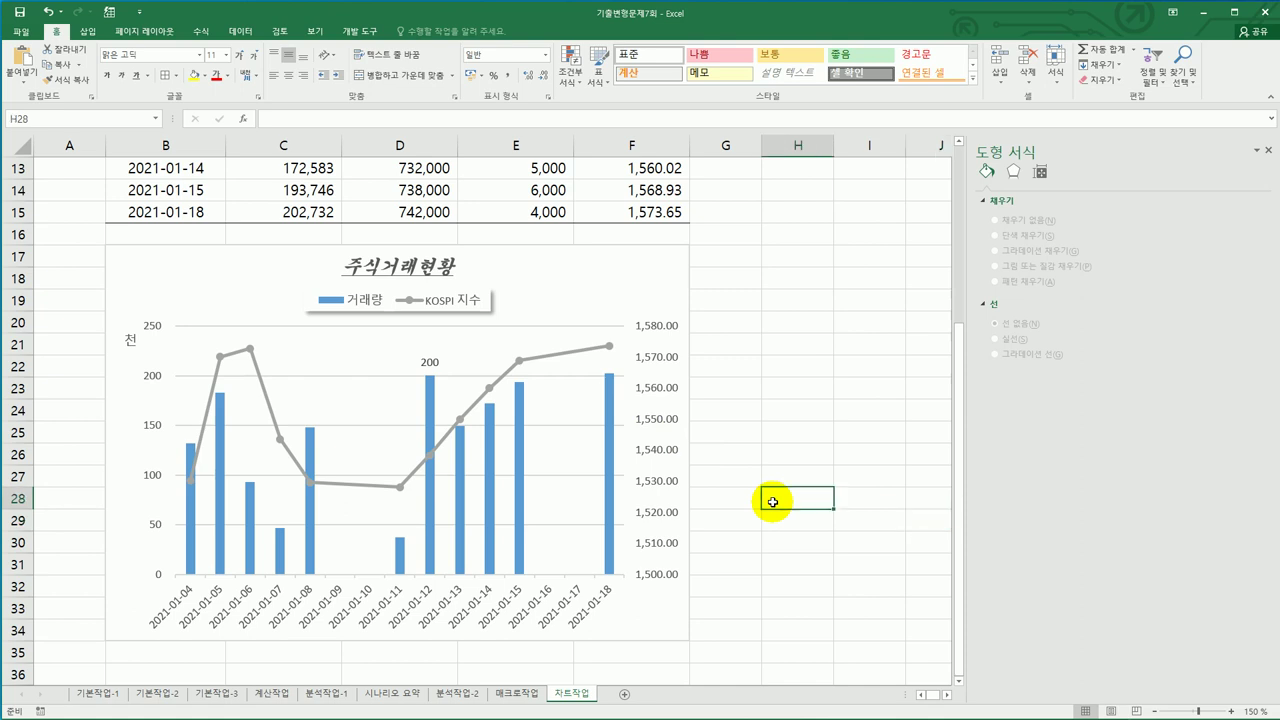